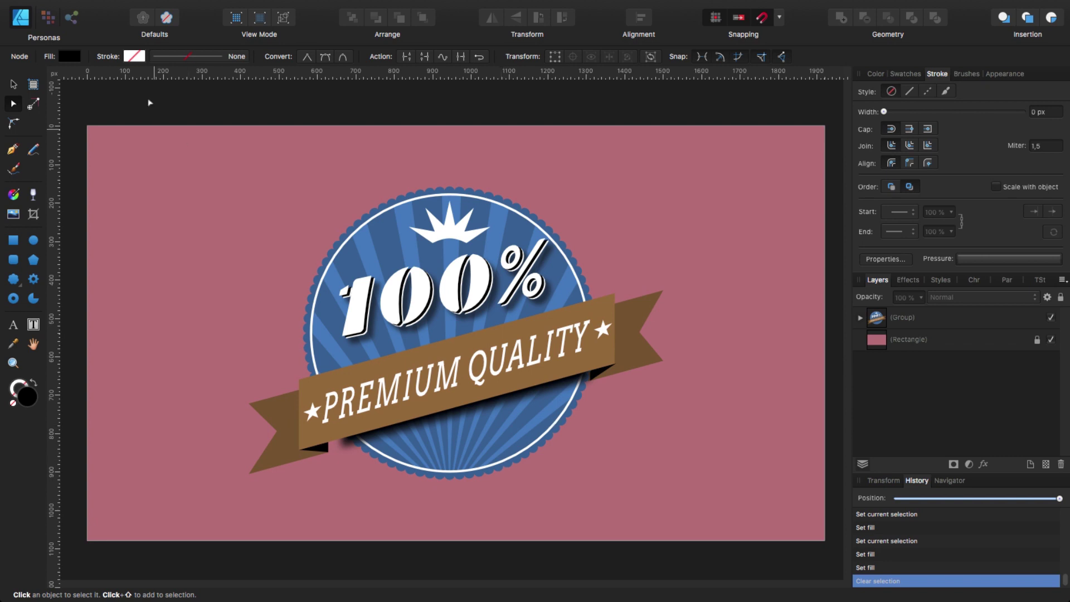
# - Create a new 1920 × 1080 px document in RGB/16 at 300 DPI, without an artboard or margins
pyautogui.click(134, 7)
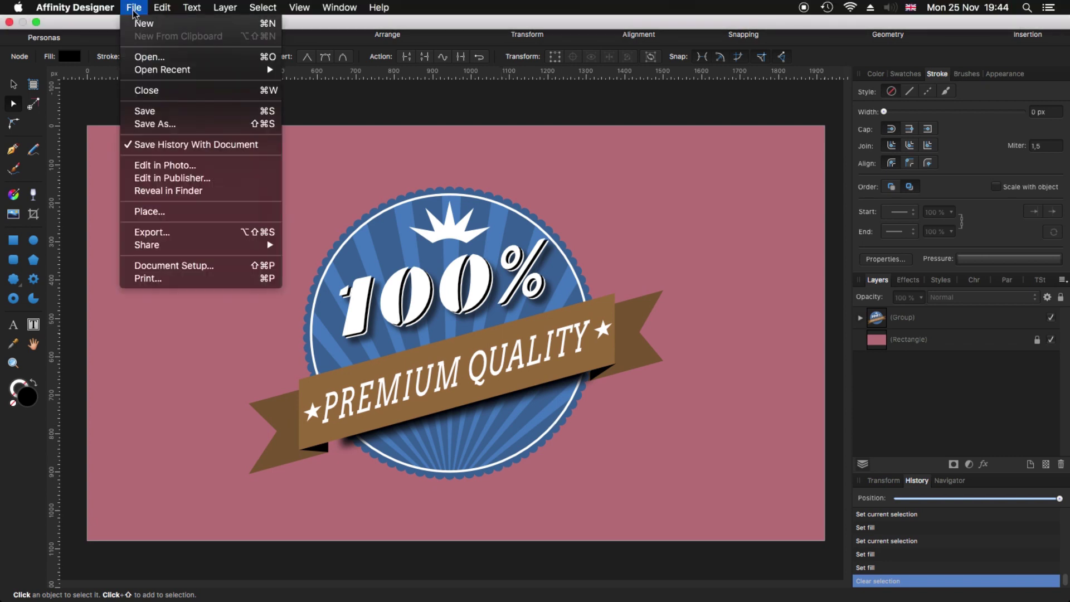
pyautogui.click(143, 24)
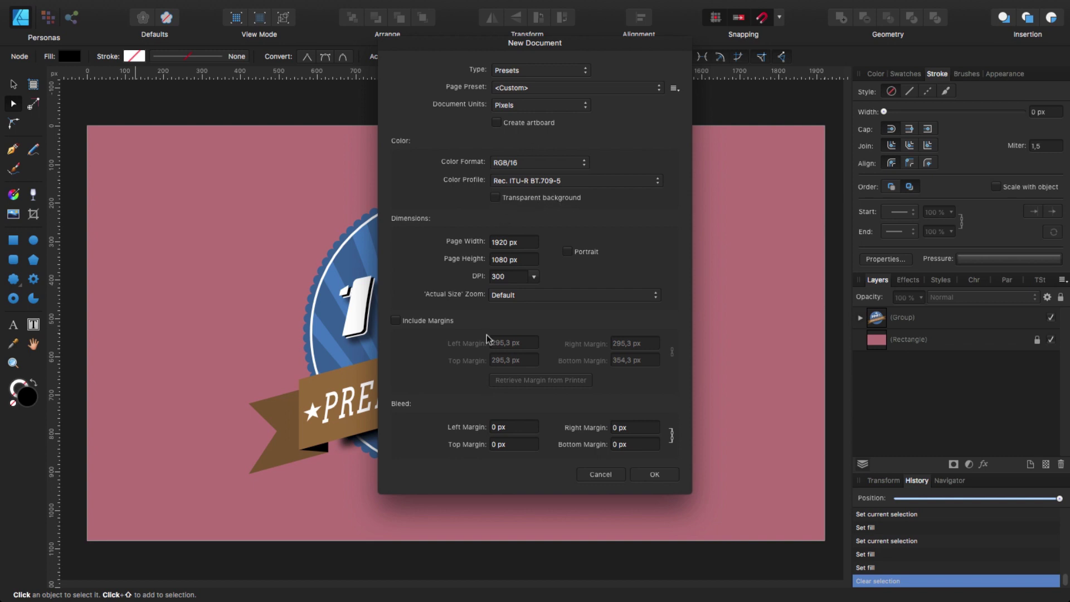
pyautogui.click(660, 474)
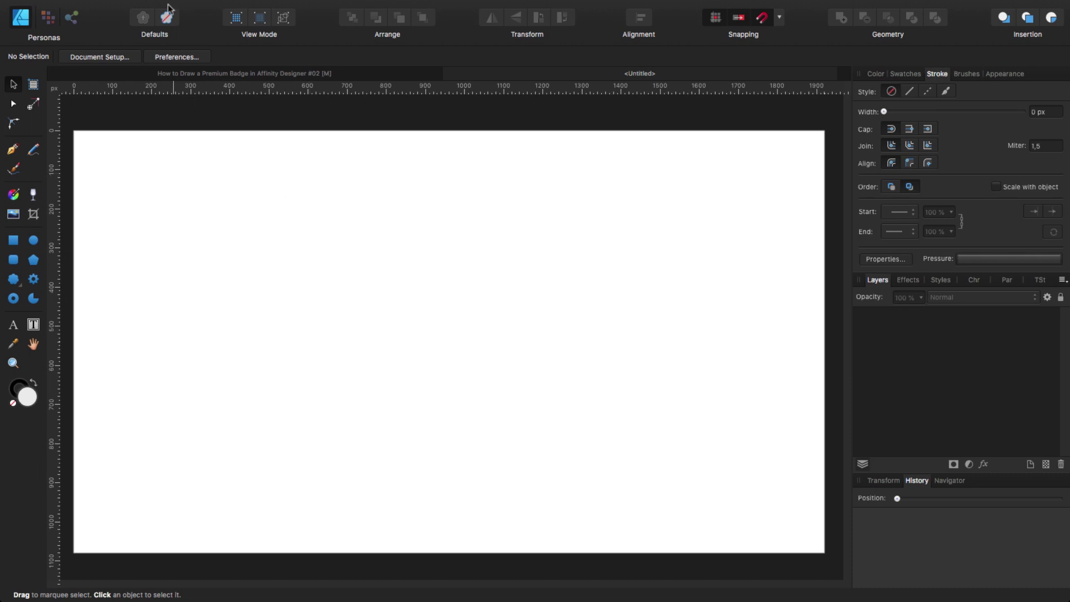
pyautogui.moveTo(223, 6)
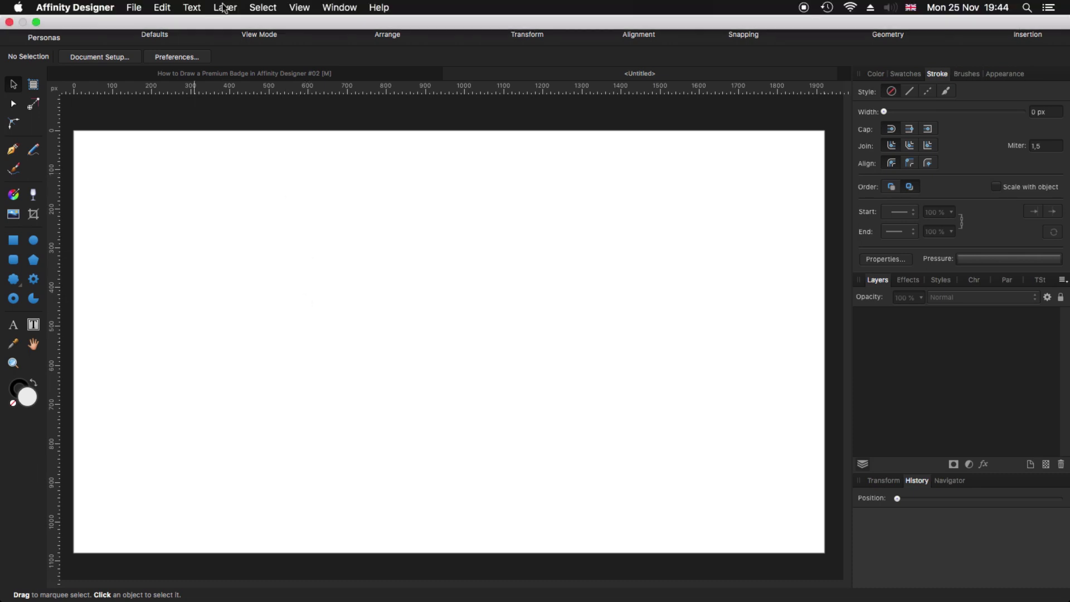
pyautogui.click(301, 8)
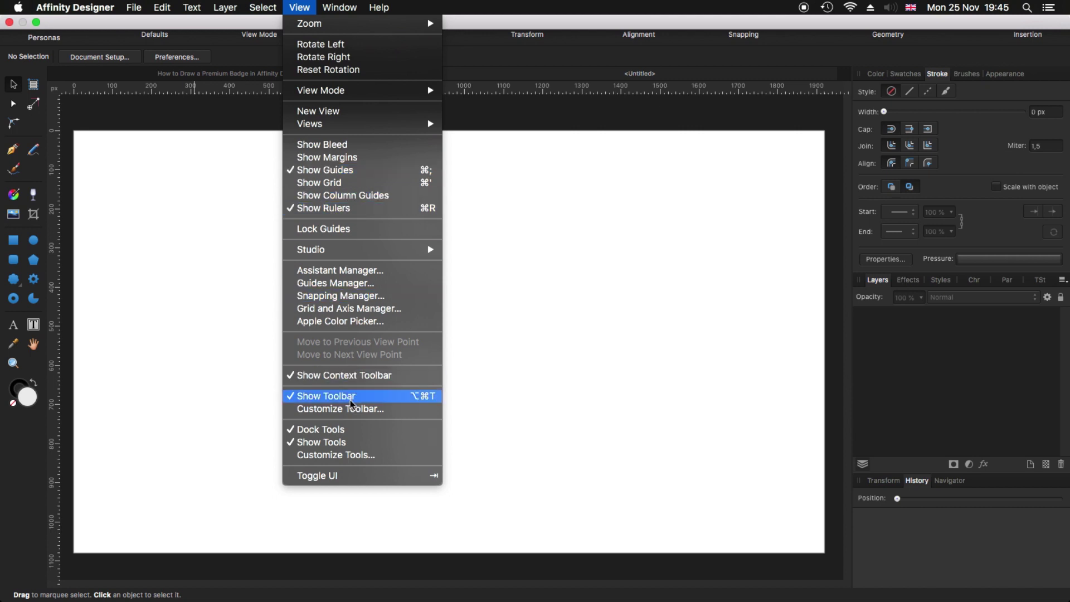
pyautogui.click(537, 286)
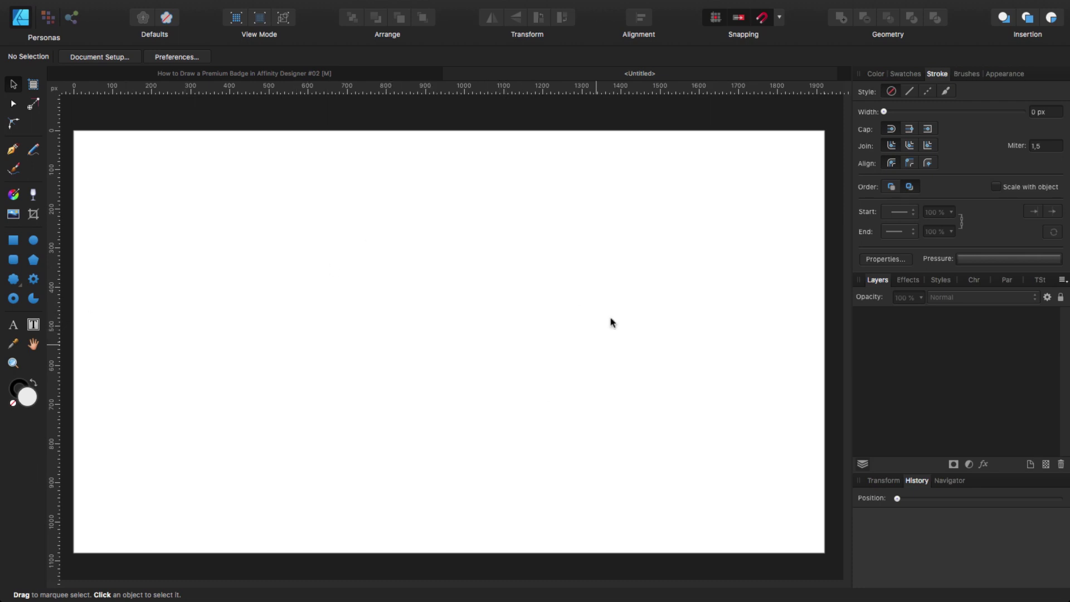
pyautogui.click(350, 365)
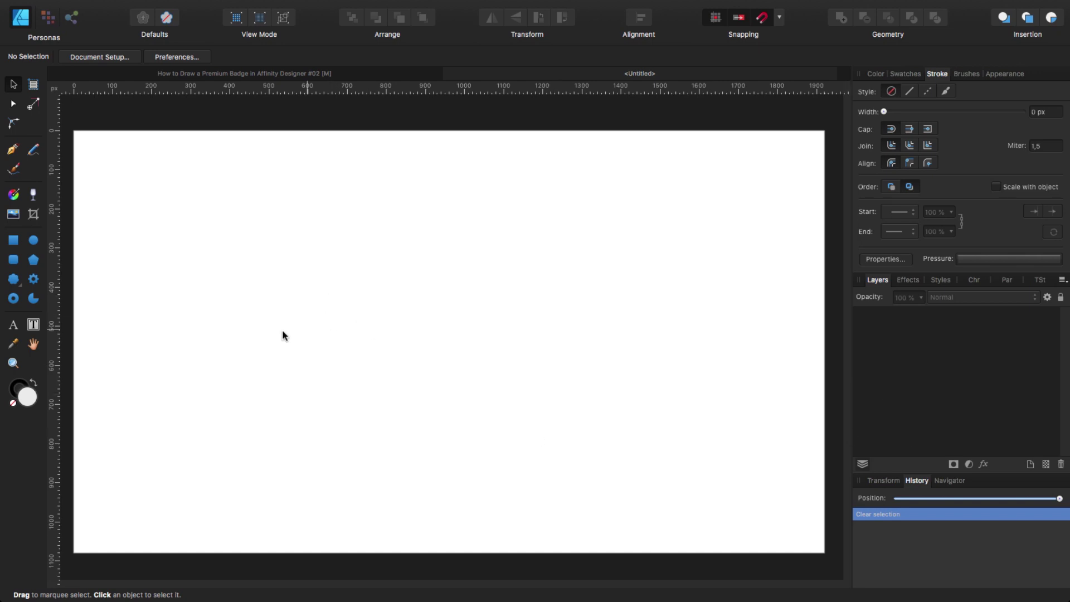
# - Draw a cloud shape about 770 px wide outward from the page centre and set its bubbles to 70
pyautogui.click(12, 280)
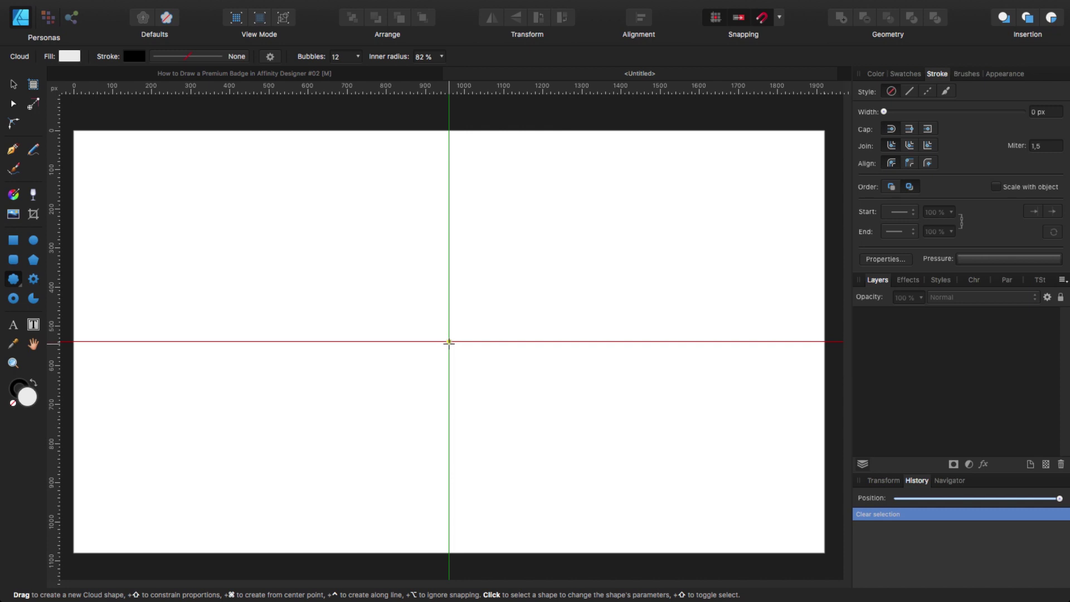
pyautogui.moveTo(449, 341); pyautogui.dragTo(600, 492)
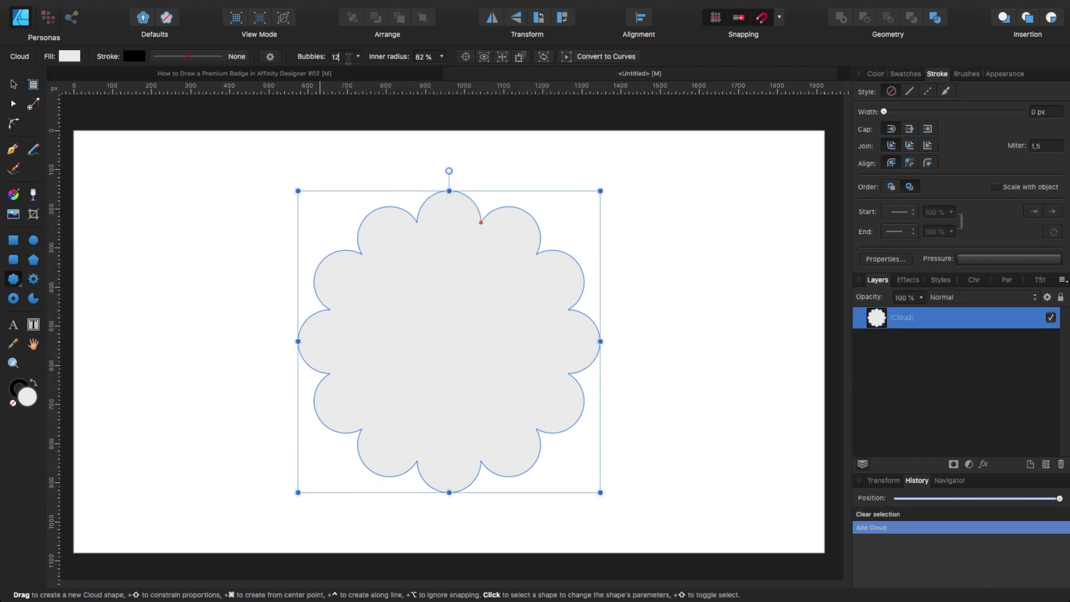
pyautogui.click(342, 54)
pyautogui.press('Return')
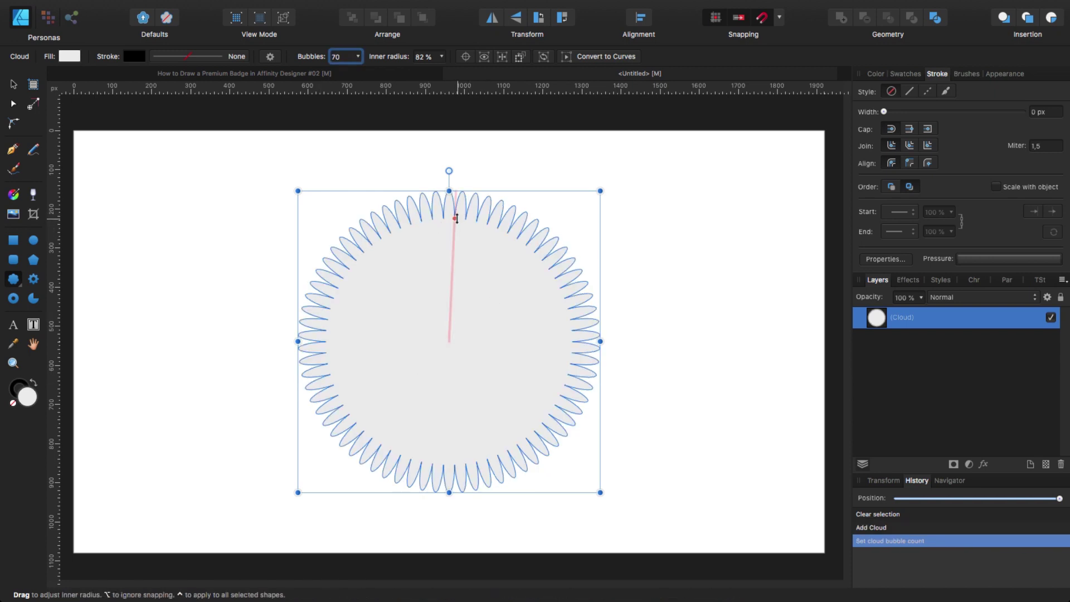
# - Set the cloud's inner radius to 97 % so its edge becomes finely scalloped
pyautogui.scroll(3, 438, 221)
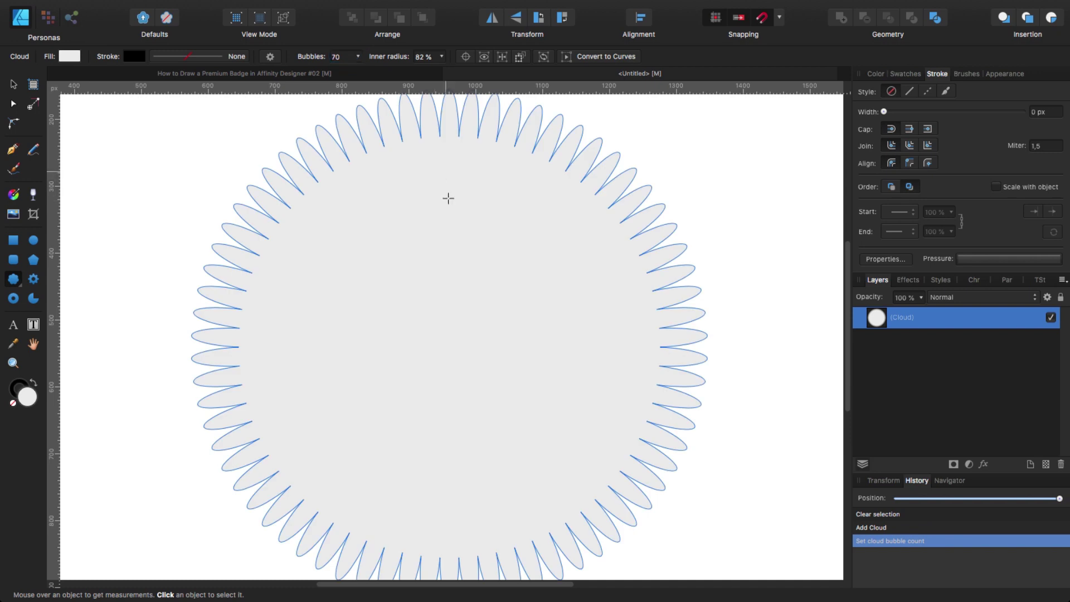
pyautogui.scroll(3, 446, 198)
pyautogui.click(447, 224)
pyautogui.press('super+z')
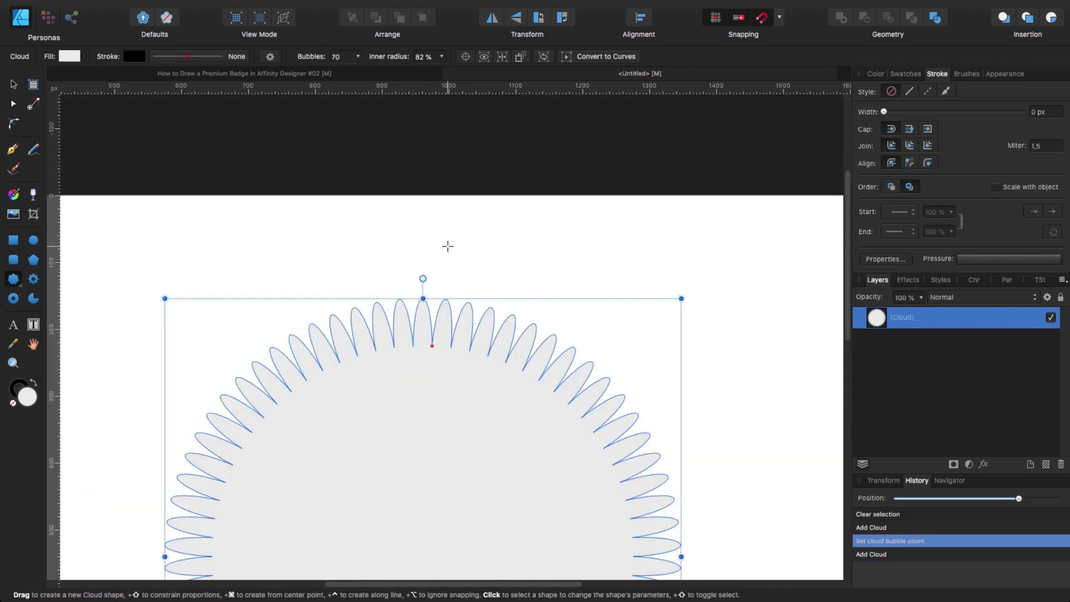
pyautogui.scroll(2, 424, 348)
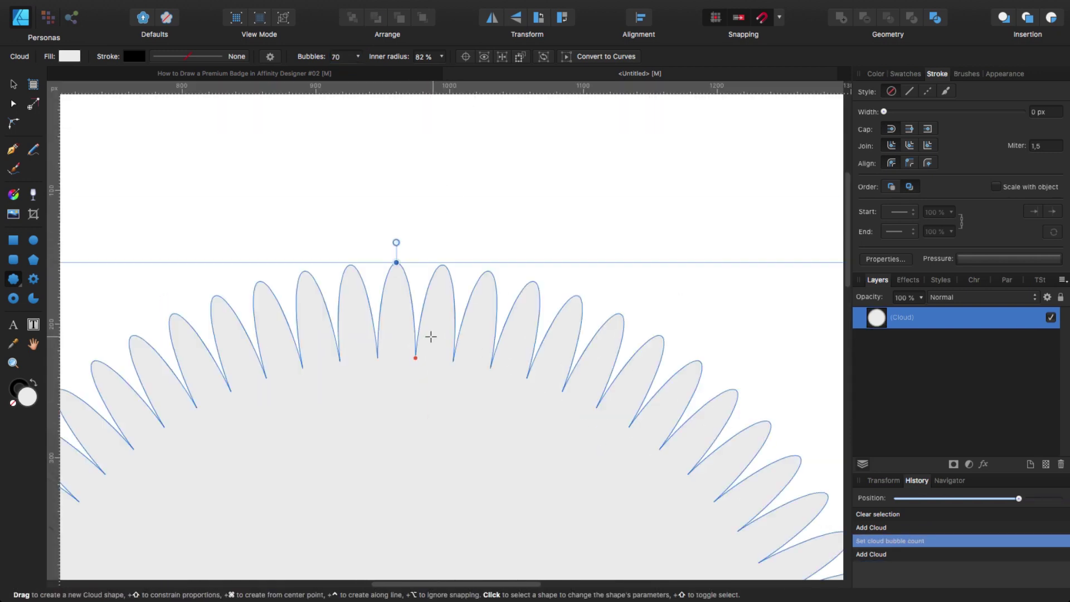
pyautogui.moveTo(415, 362); pyautogui.dragTo(425, 274)
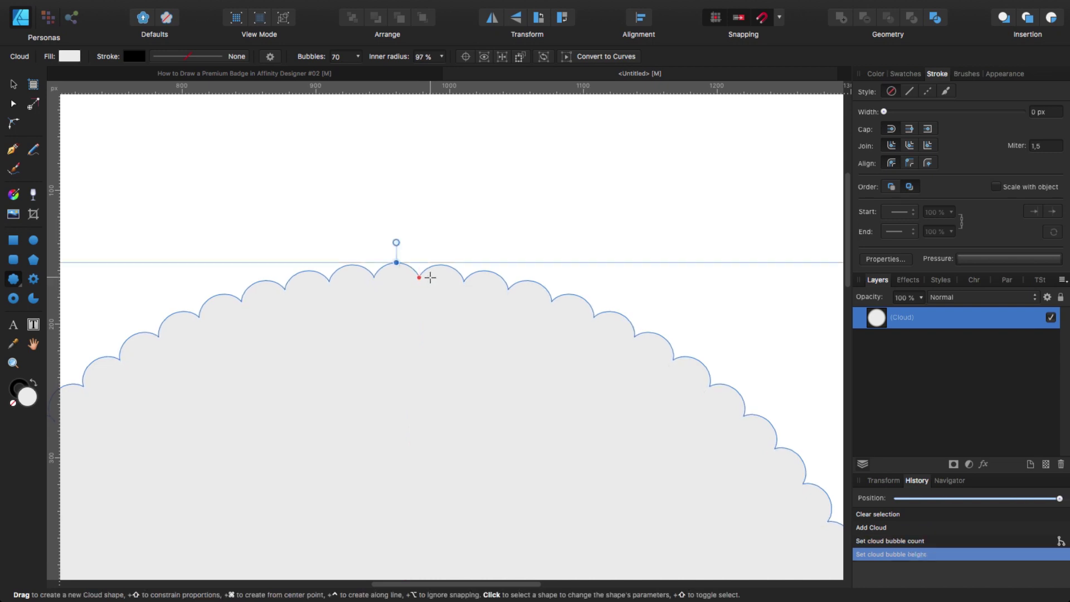
pyautogui.press('super+minus')
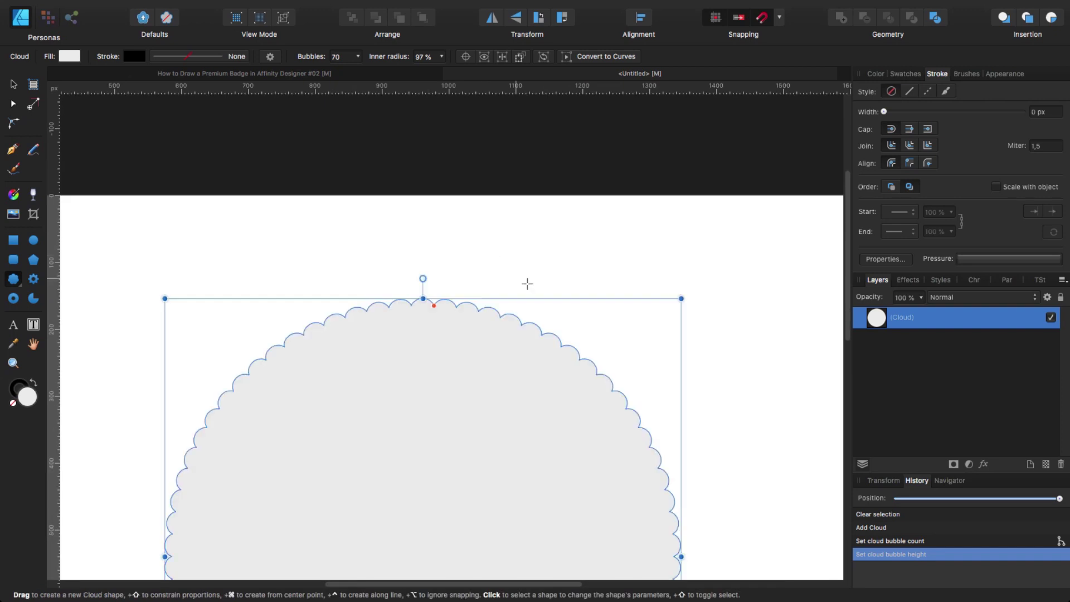
# - Fill the cloud with blue, using HSL values 213, 50 and 38
pyautogui.press('v')
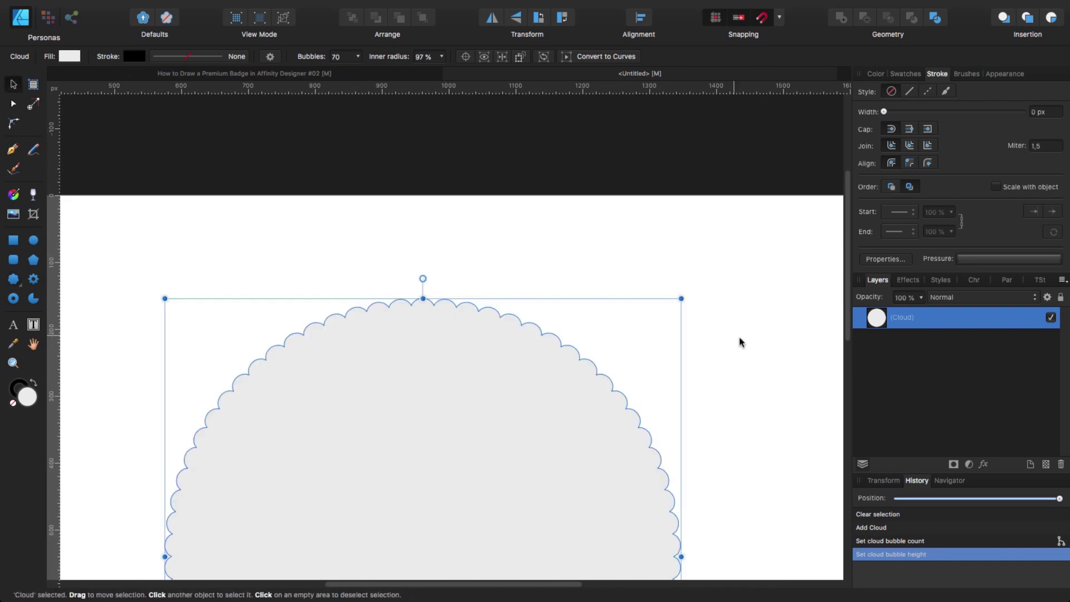
pyautogui.scroll(-5, 740, 342)
pyautogui.press('super+minus')
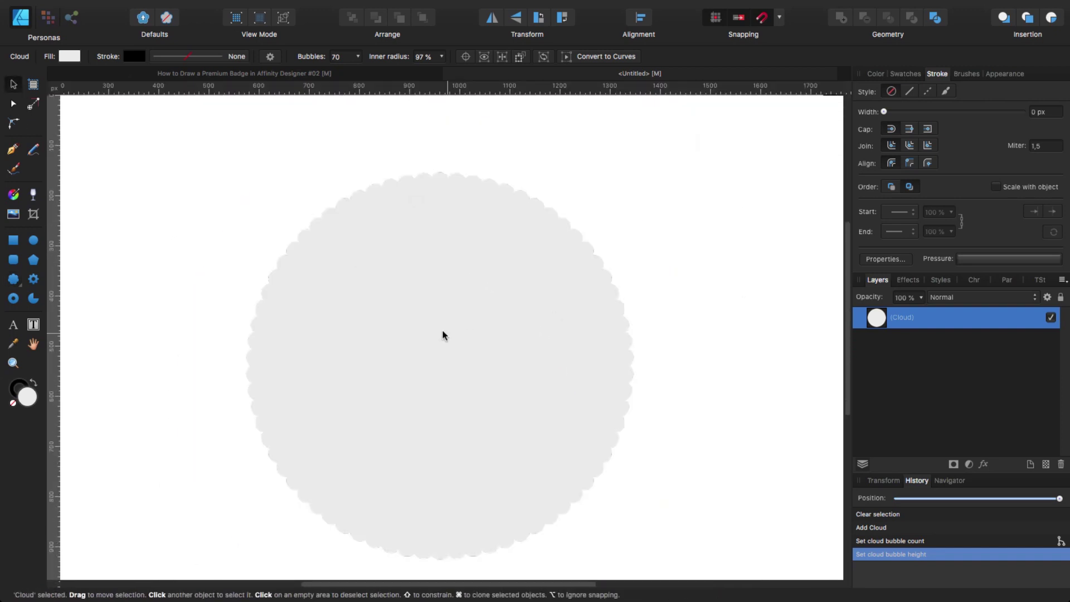
pyautogui.click(70, 56)
pyautogui.click(226, 107)
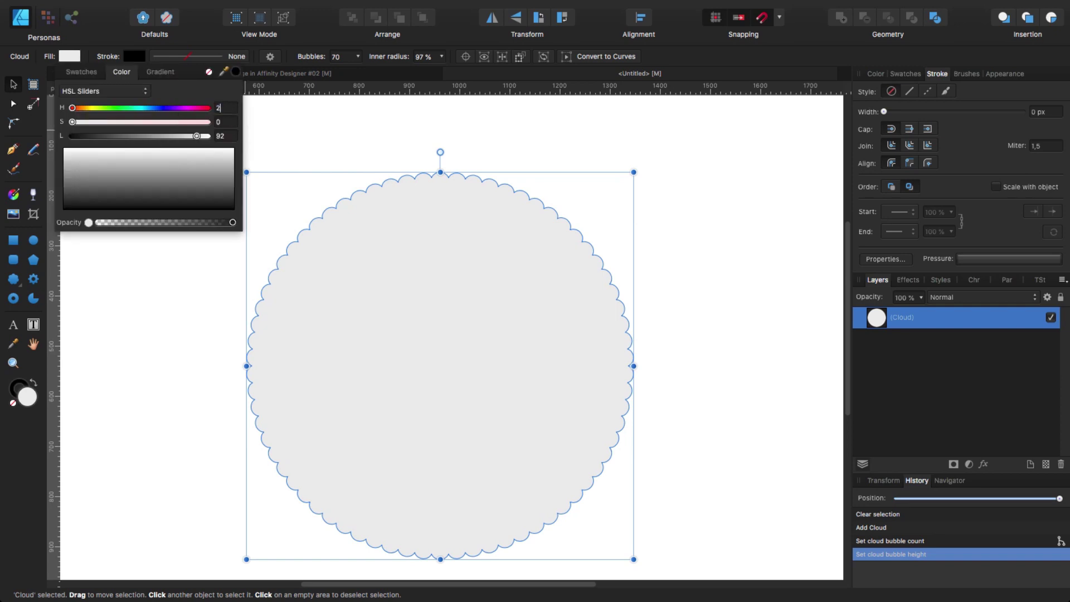
pyautogui.write('213')
pyautogui.press('Tab')
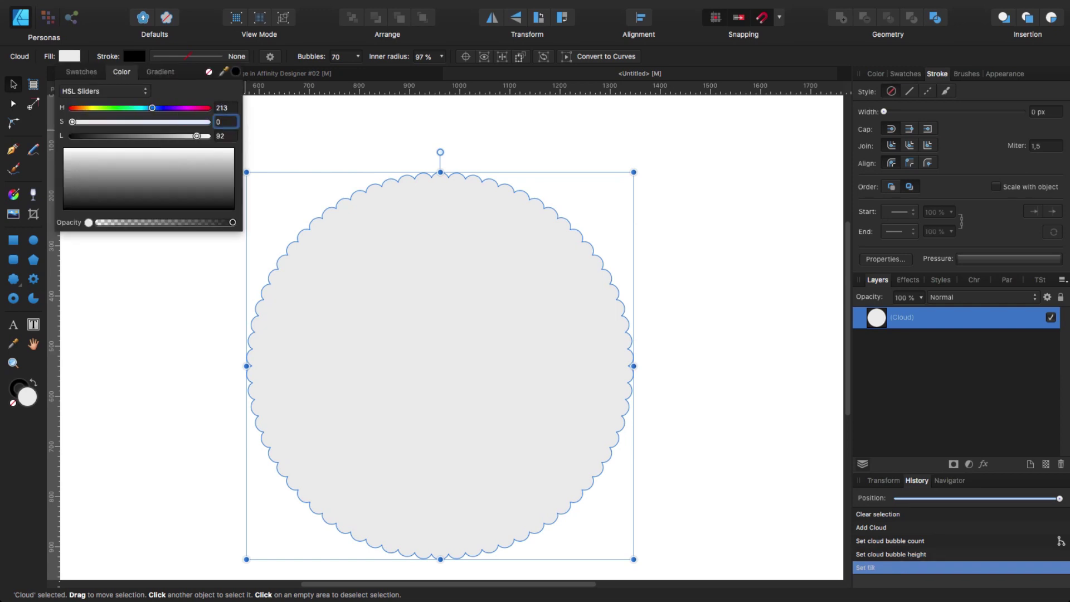
pyautogui.write('50')
pyautogui.press('Tab')
pyautogui.write('38')
pyautogui.press('Return')
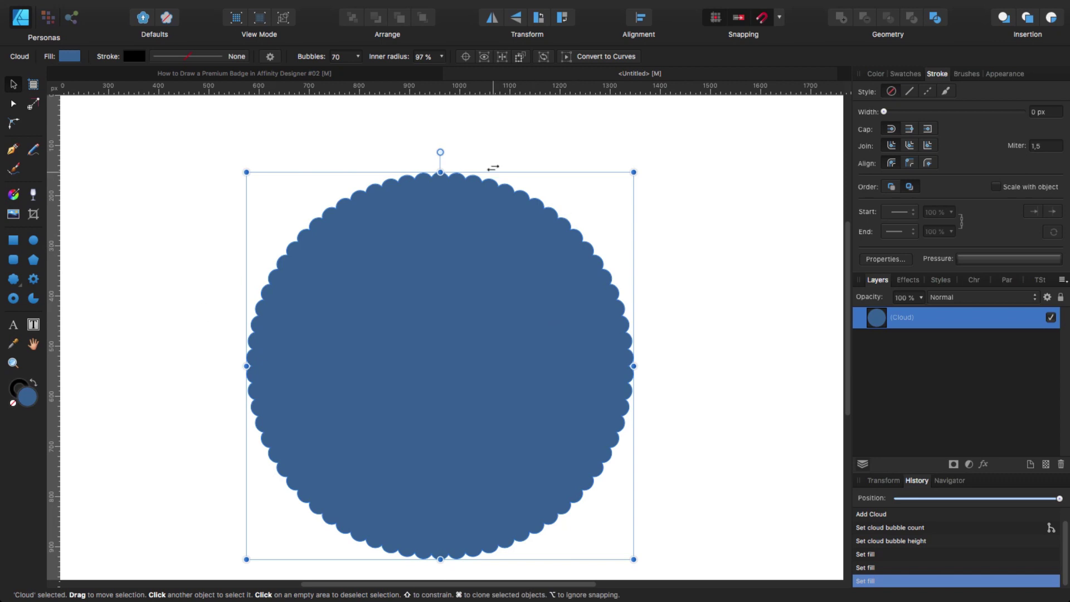
# - Draw a circle about 730 px wide from the cloud's centre, just inside its scalloped edge, and remove its fill
pyautogui.press('m')
pyautogui.press('m')
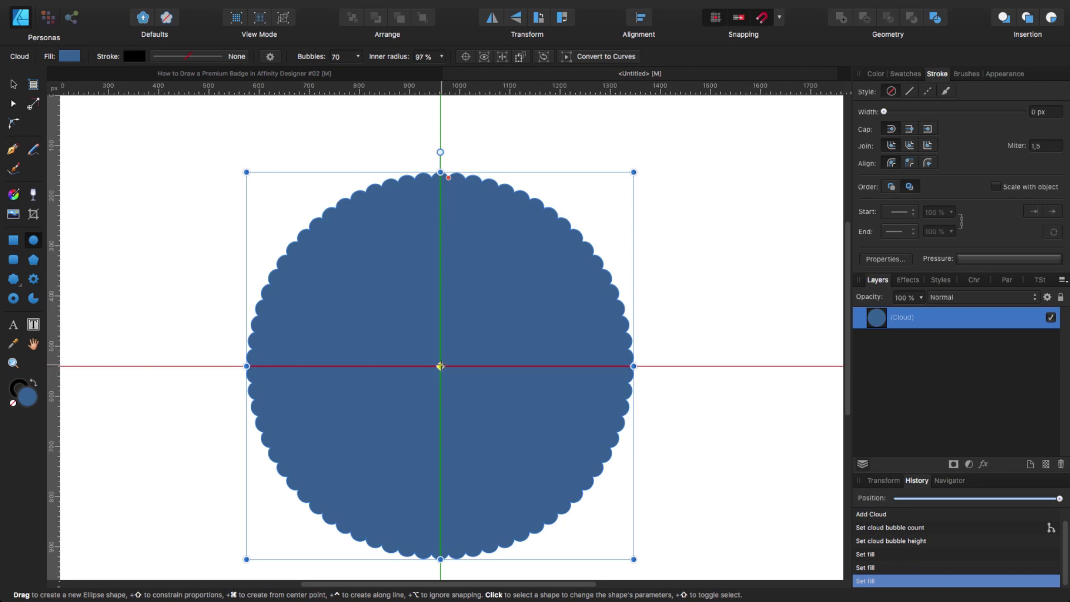
pyautogui.moveTo(441, 367); pyautogui.dragTo(652, 519)
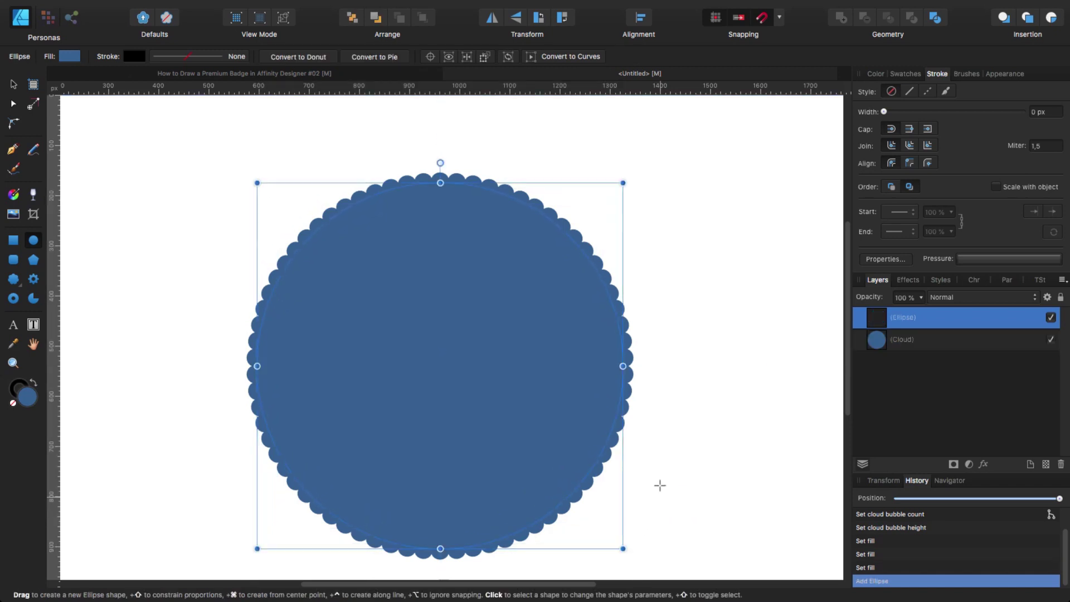
pyautogui.click(70, 56)
pyautogui.click(209, 73)
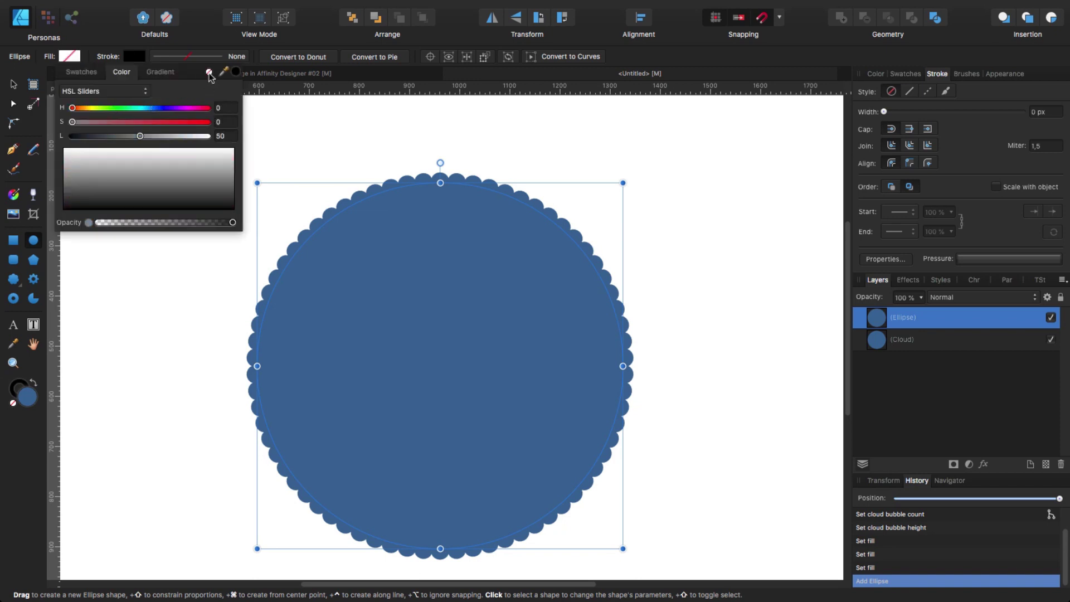
# - Give the circle a solid 5 px stroke and colour it white with lightness 100
pyautogui.click(134, 56)
pyautogui.click(190, 57)
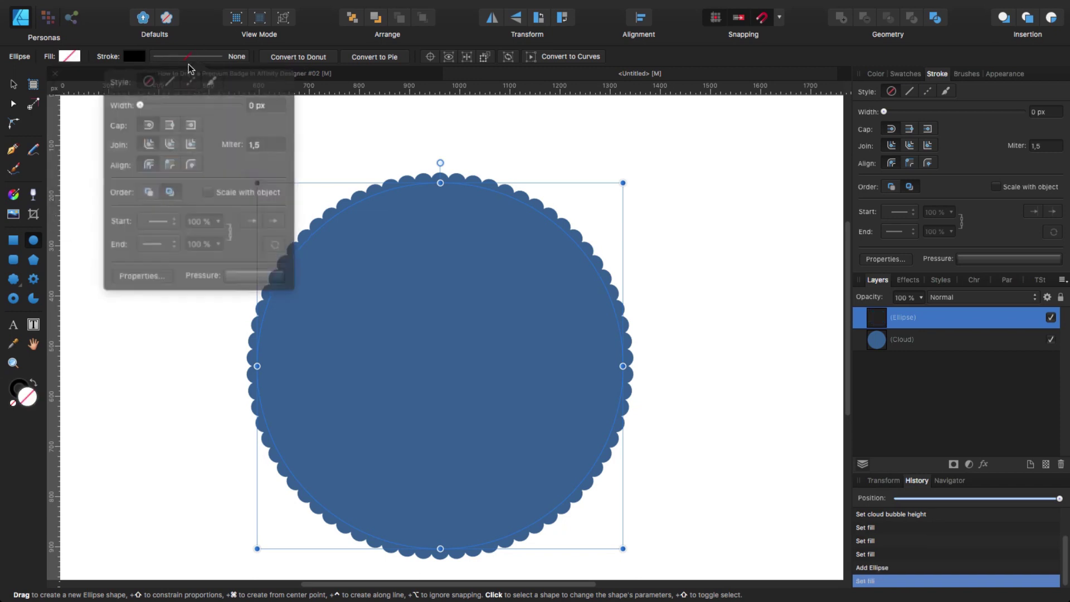
pyautogui.click(174, 79)
pyautogui.click(266, 100)
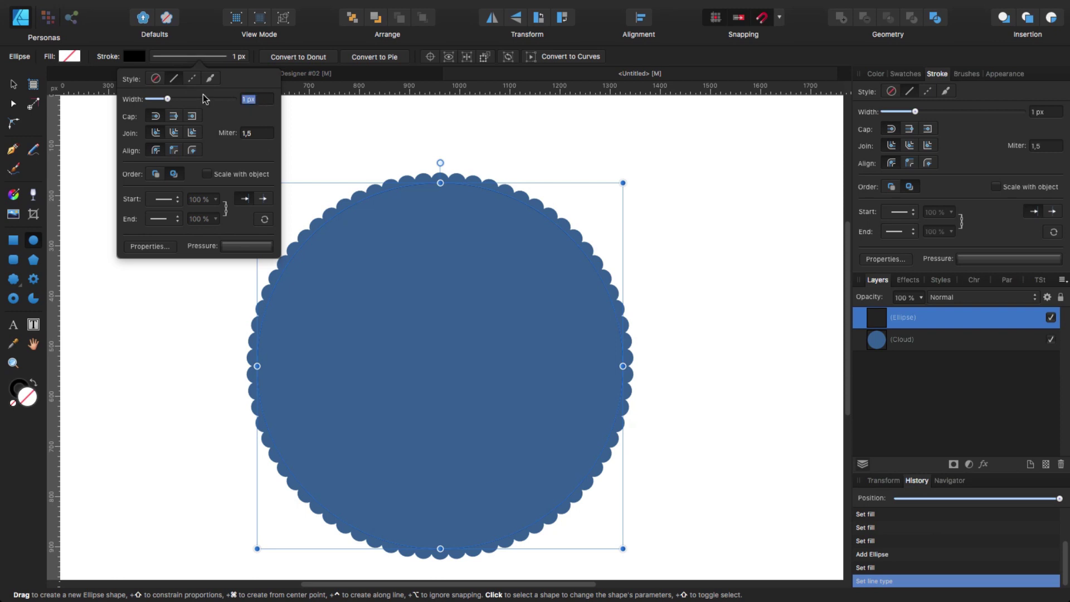
pyautogui.write('5')
pyautogui.press('Return')
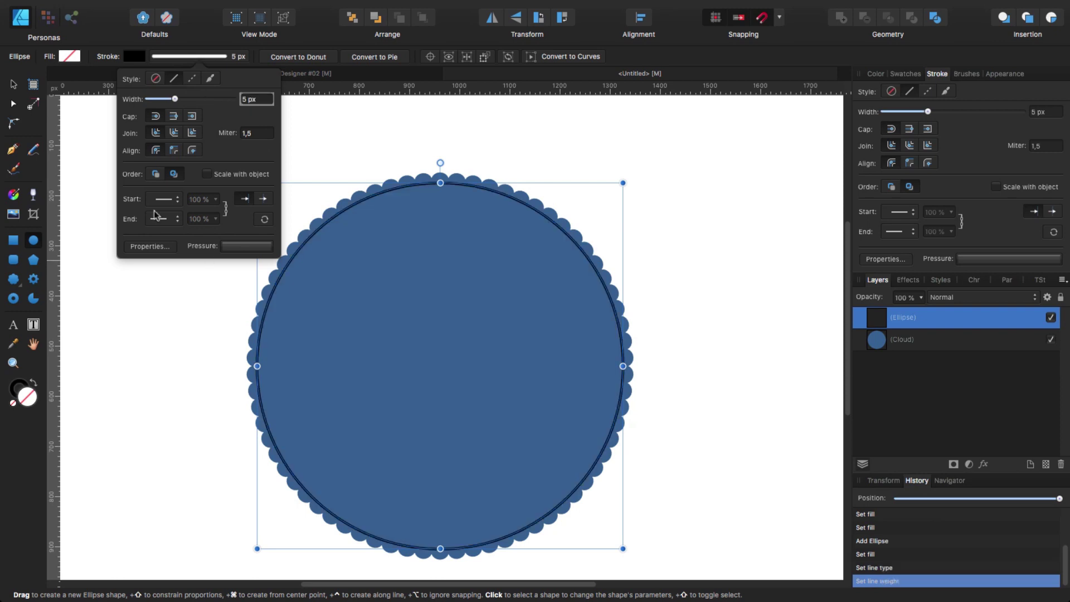
pyautogui.click(134, 56)
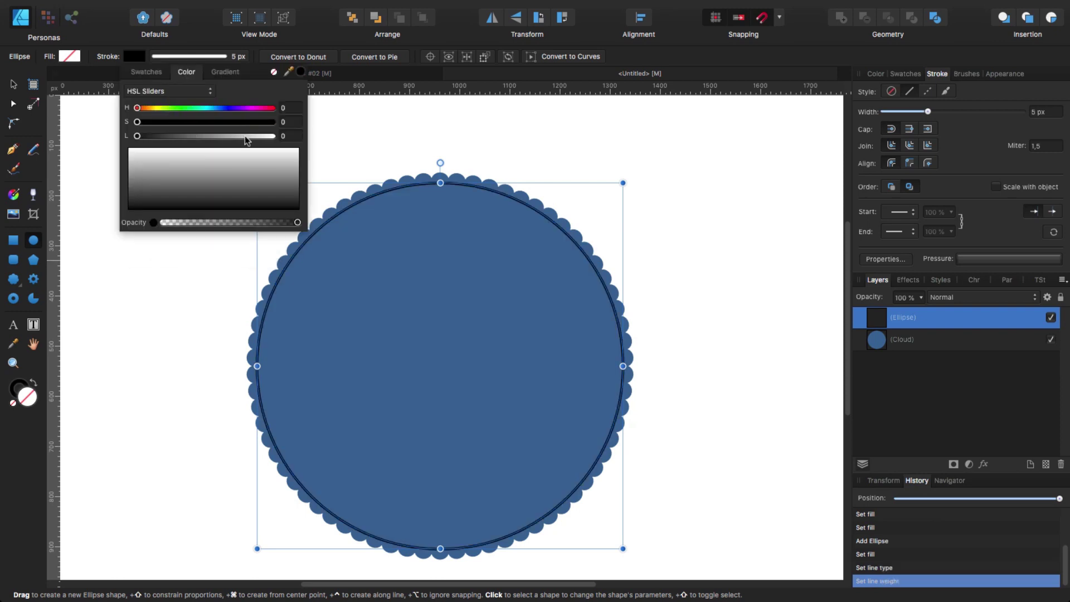
pyautogui.moveTo(247, 137); pyautogui.dragTo(281, 136)
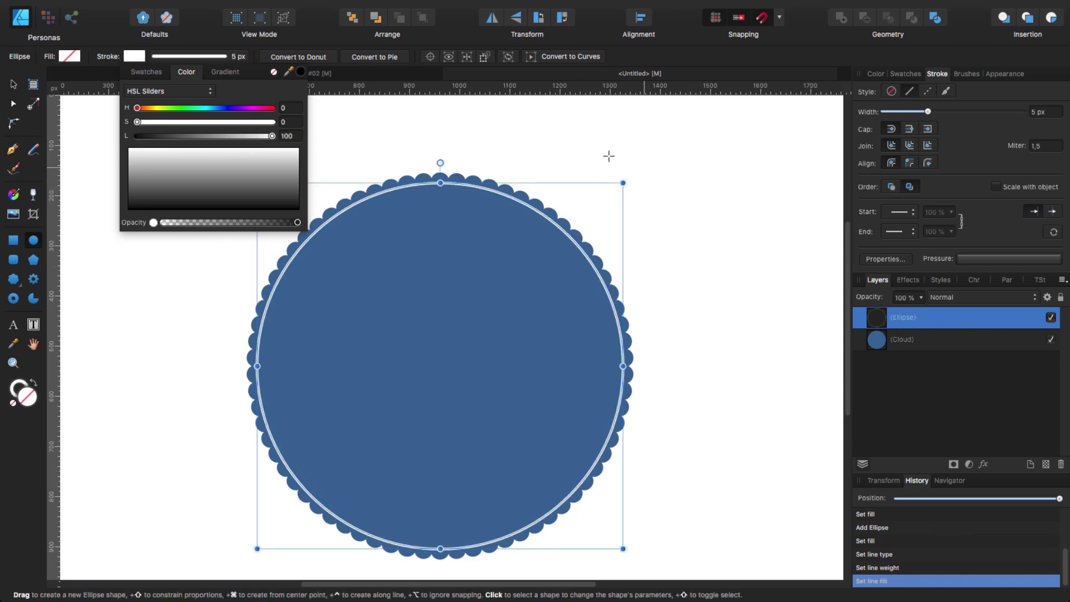
pyautogui.press('Escape')
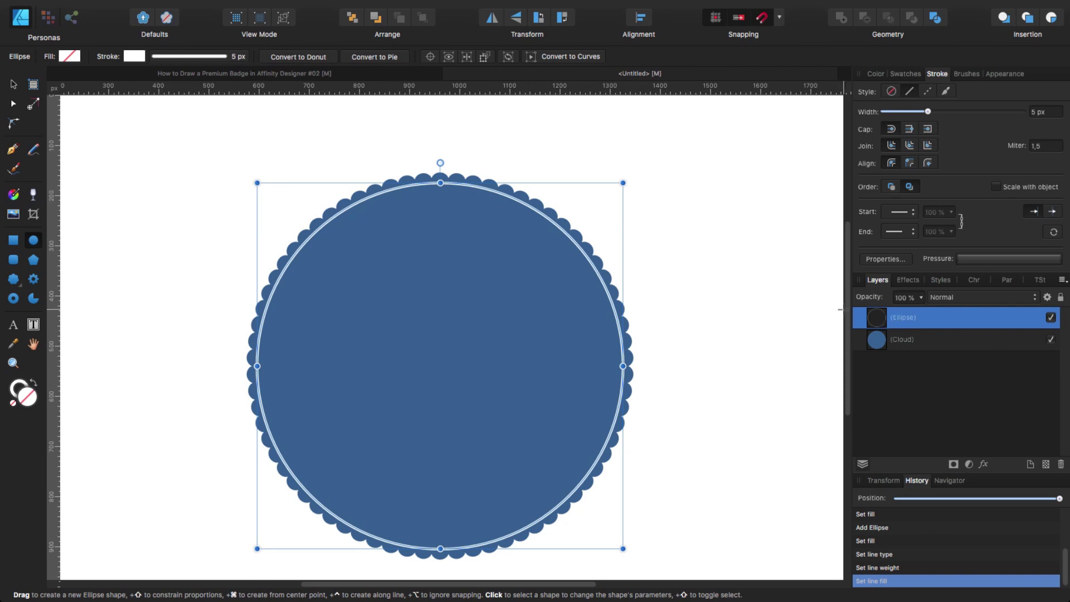
# - Duplicate the white circle and group the lower copy with the blue cloud
pyautogui.press('super+j')
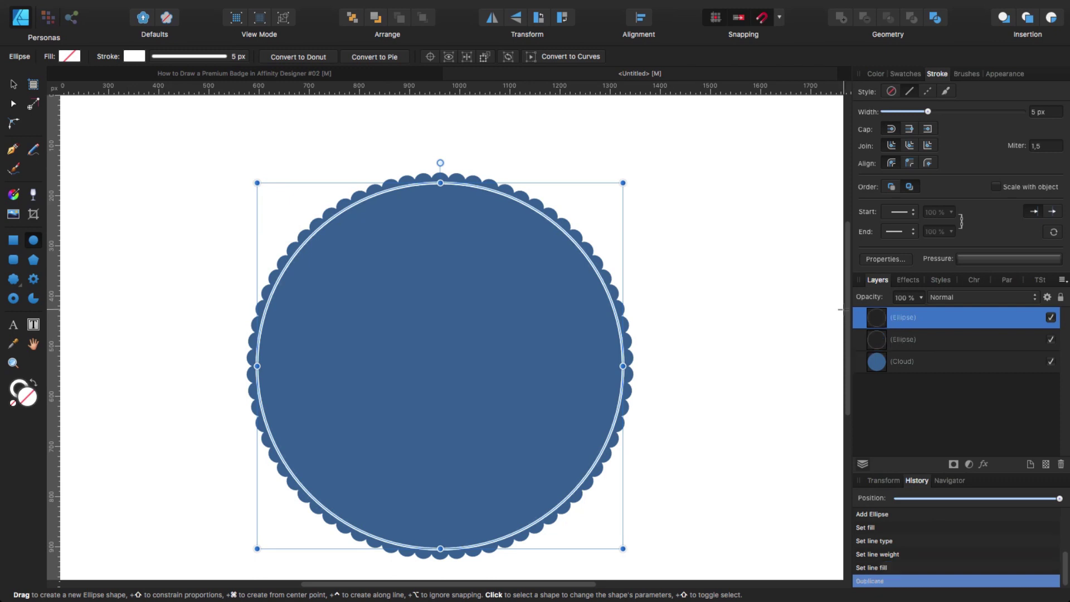
pyautogui.click(879, 345)
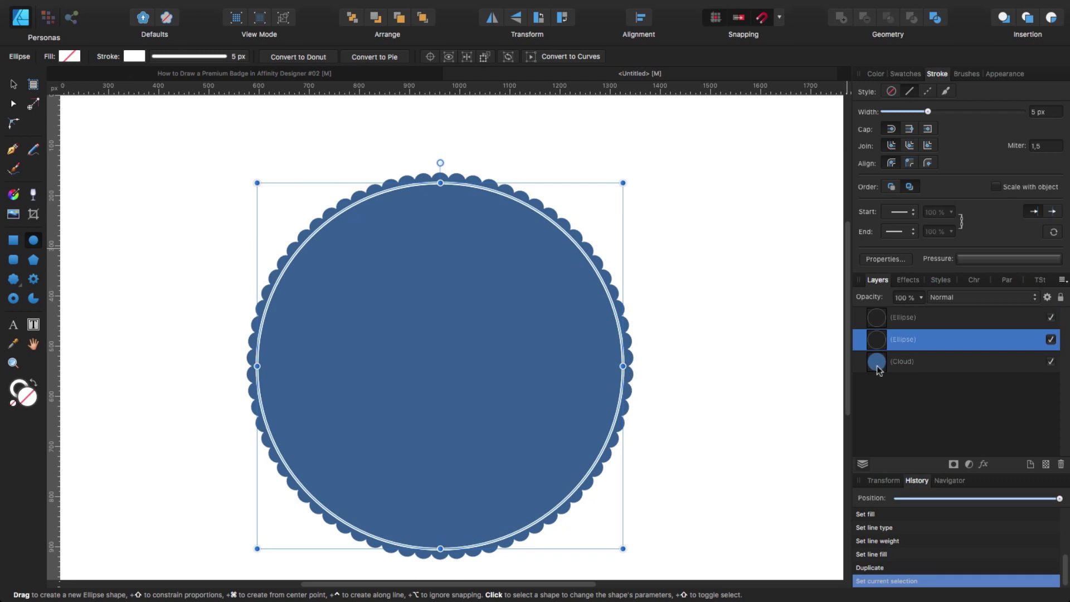
pyautogui.keyDown('shift'); pyautogui.click(877, 362); pyautogui.keyUp('shift')
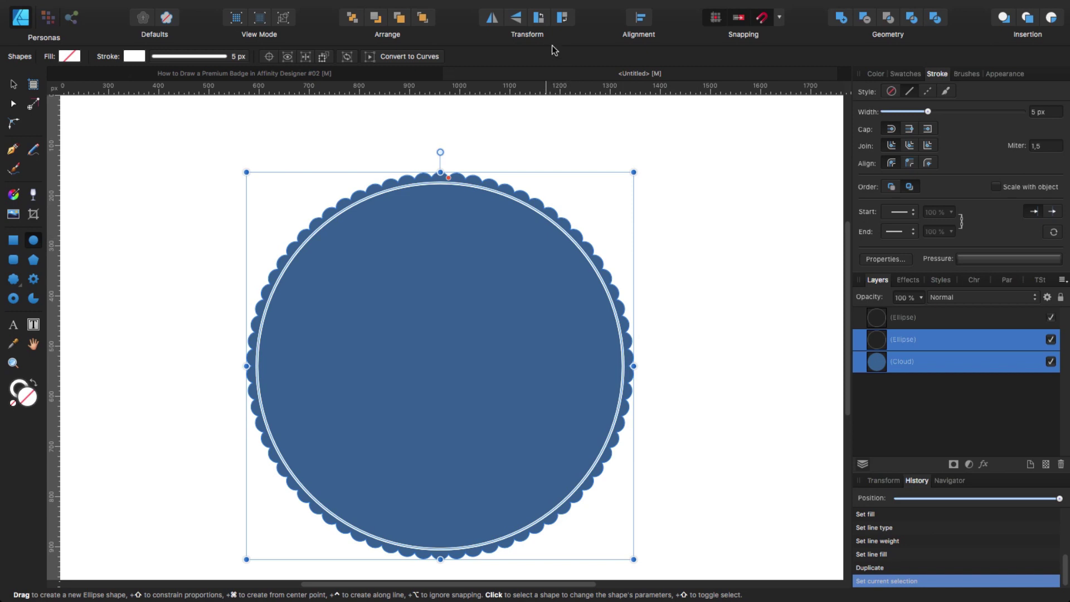
pyautogui.press('super+g')
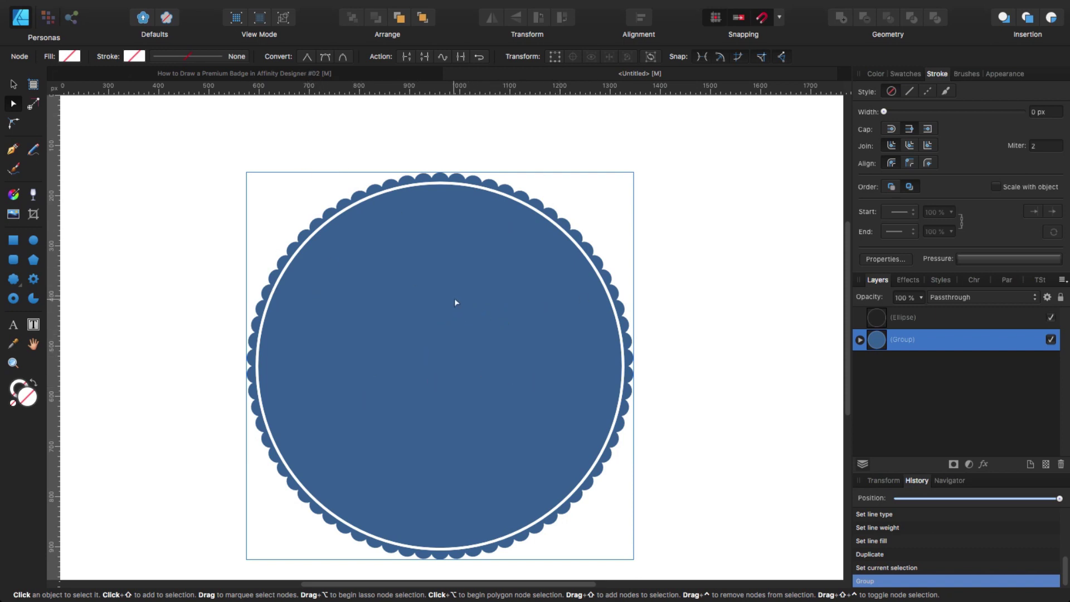
# - Move the cloud and circle group aside, partly off the page's upper right edge
pyautogui.scroll(-5, 454, 301)
pyautogui.click(13, 83)
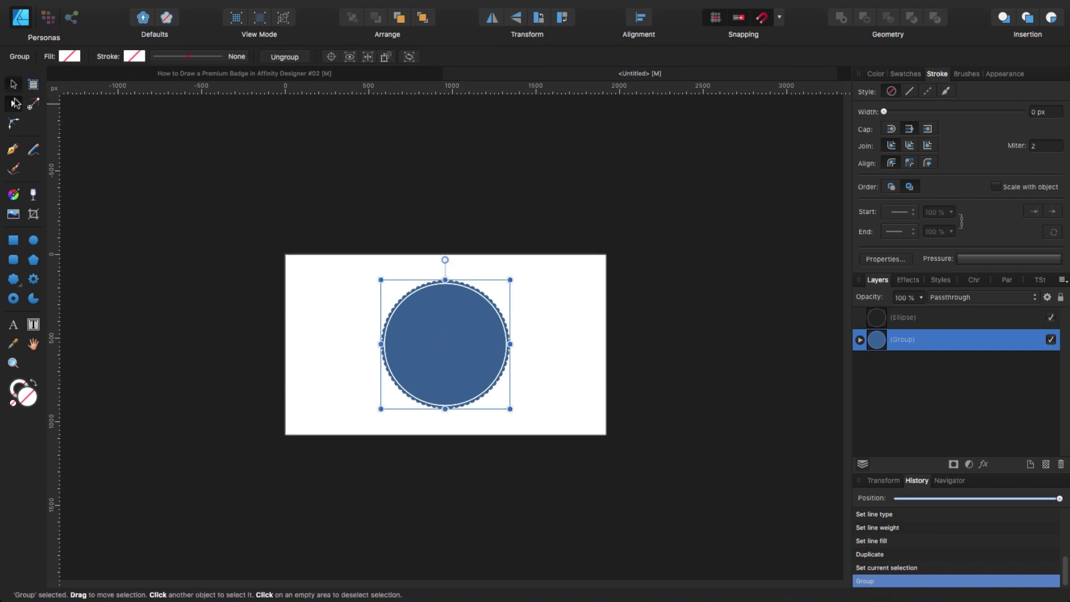
pyautogui.moveTo(422, 360); pyautogui.dragTo(564, 319)
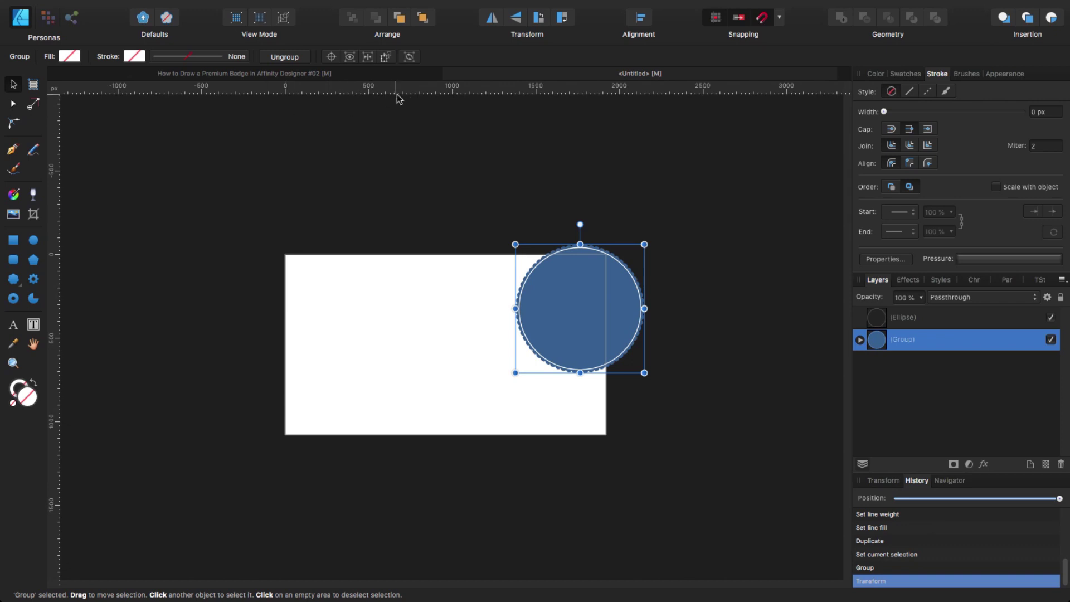
# - Add a horizontal guide at the page's mid-height and draw a thin rectangle about 360 px wide across it
pyautogui.moveTo(392, 92); pyautogui.dragTo(407, 343)
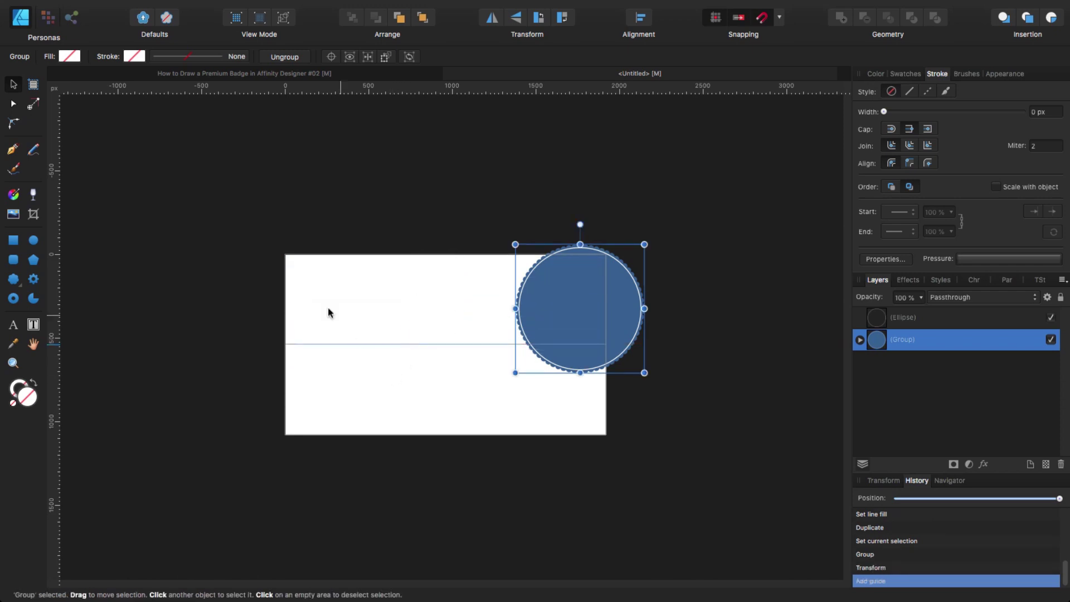
pyautogui.click(14, 243)
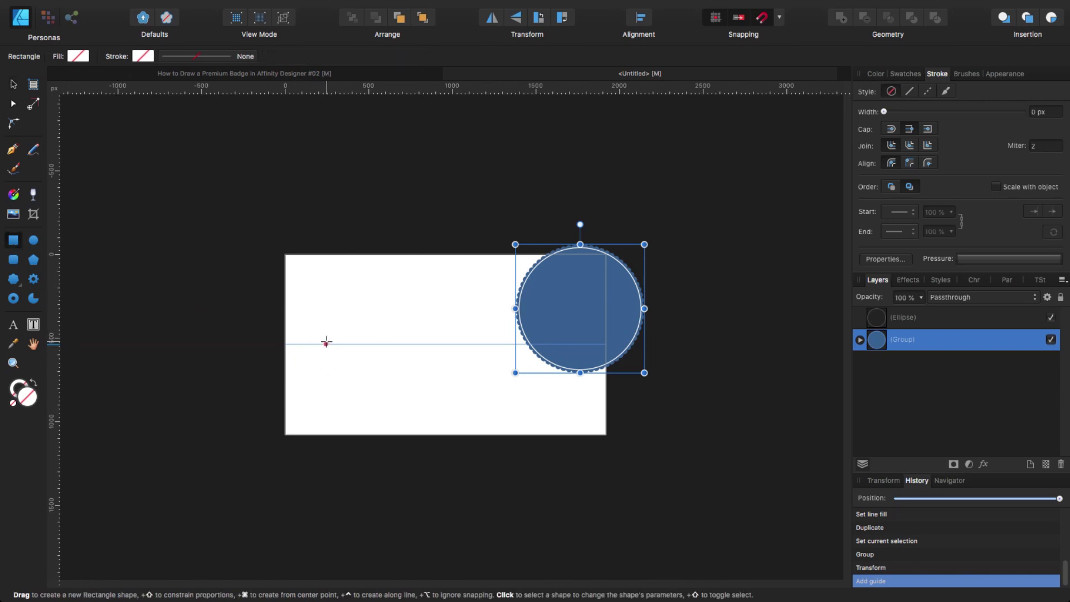
pyautogui.moveTo(326, 342); pyautogui.dragTo(384, 350)
pyautogui.press('super+plus')
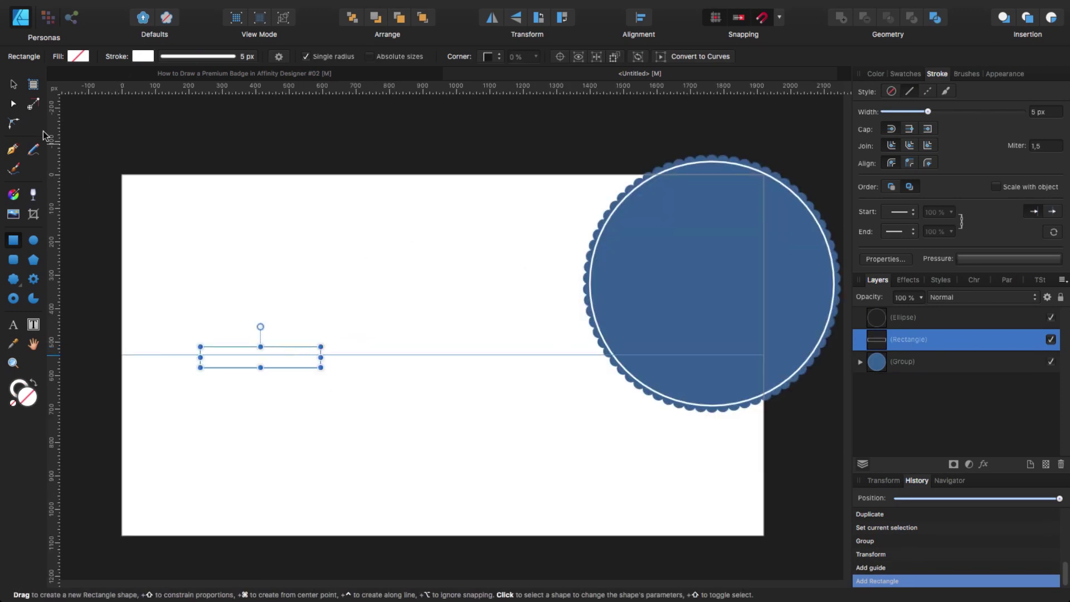
# - Centre the rectangle vertically on the guide and widen it to about 450 px
pyautogui.click(13, 84)
pyautogui.moveTo(321, 357); pyautogui.dragTo(277, 357)
pyautogui.press('super+equal')
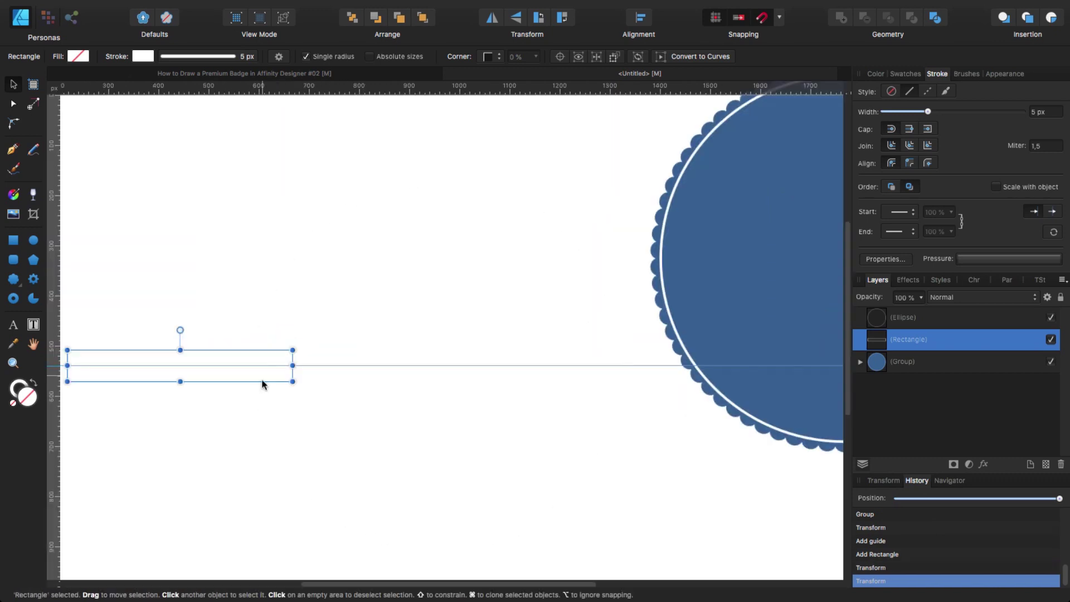
pyautogui.moveTo(283, 439); pyautogui.dragTo(442, 413)
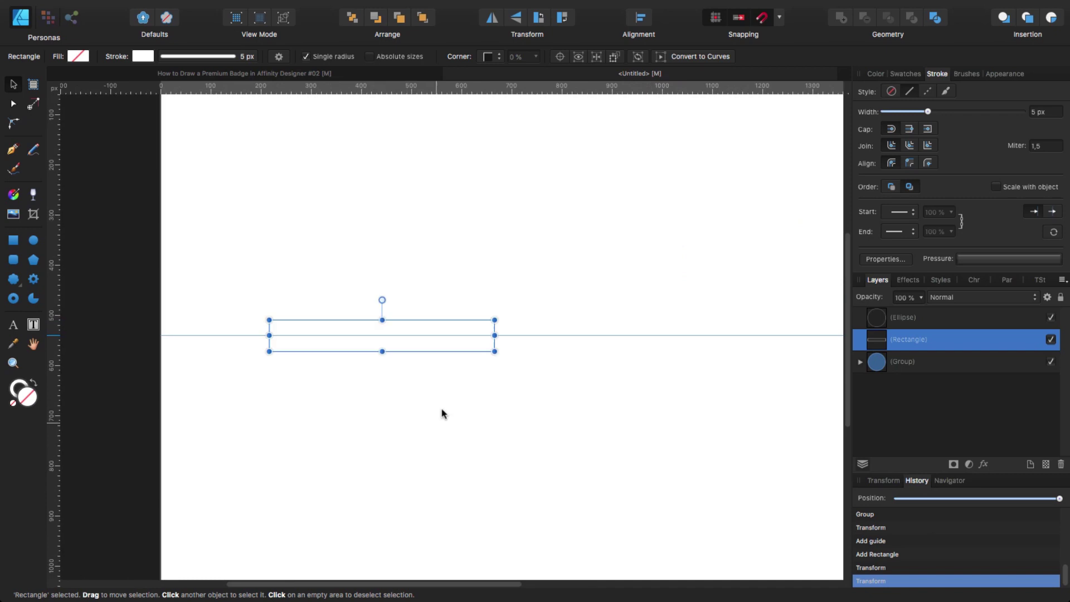
# - Set the rectangle's stroke to 1 px and colour it black
pyautogui.click(223, 59)
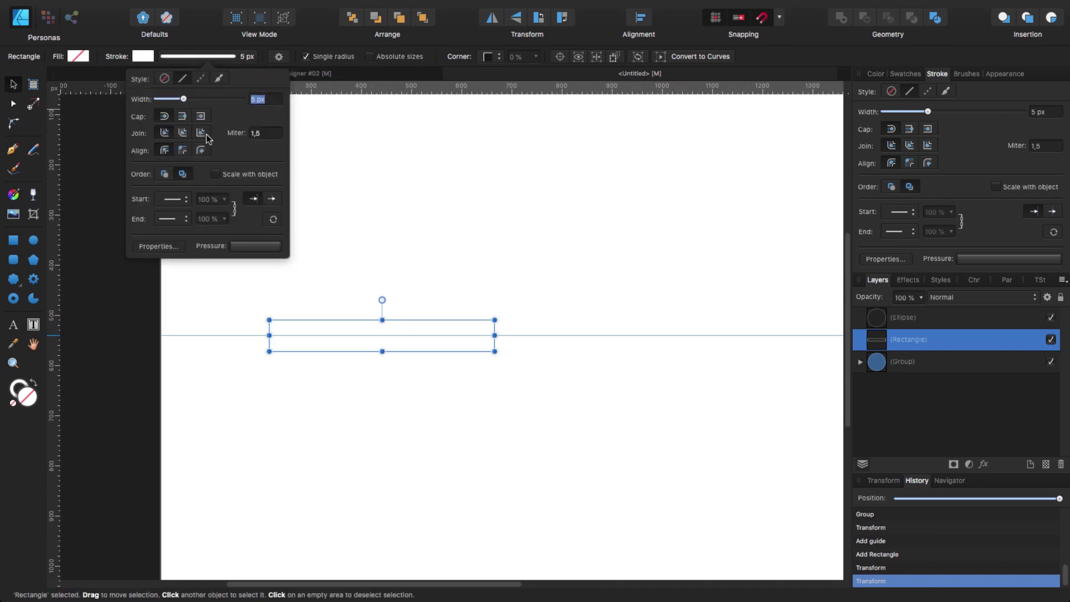
pyautogui.write('1')
pyautogui.press('Return')
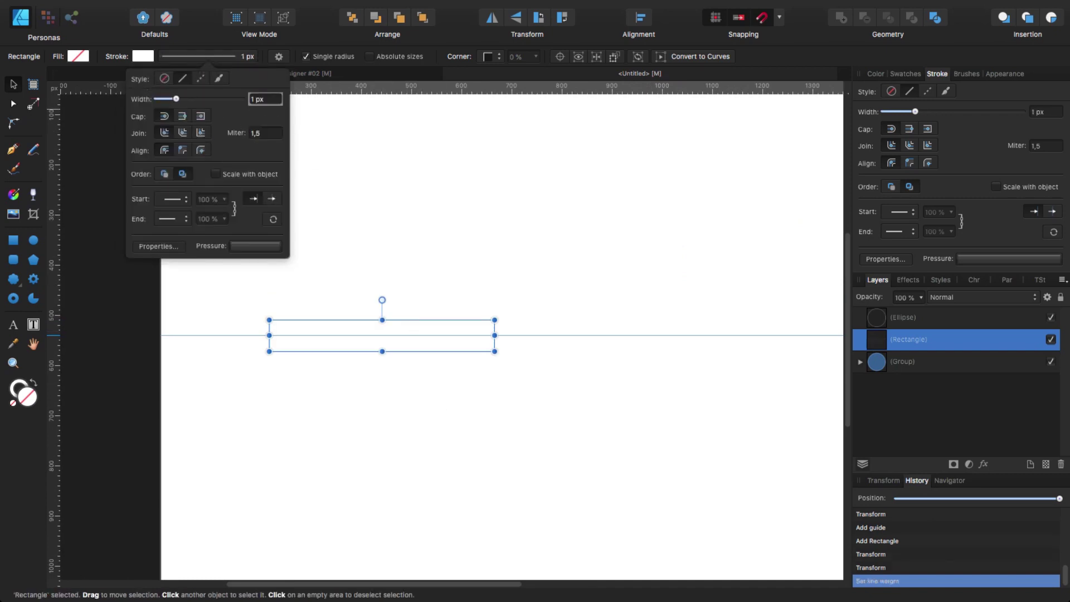
pyautogui.click(149, 58)
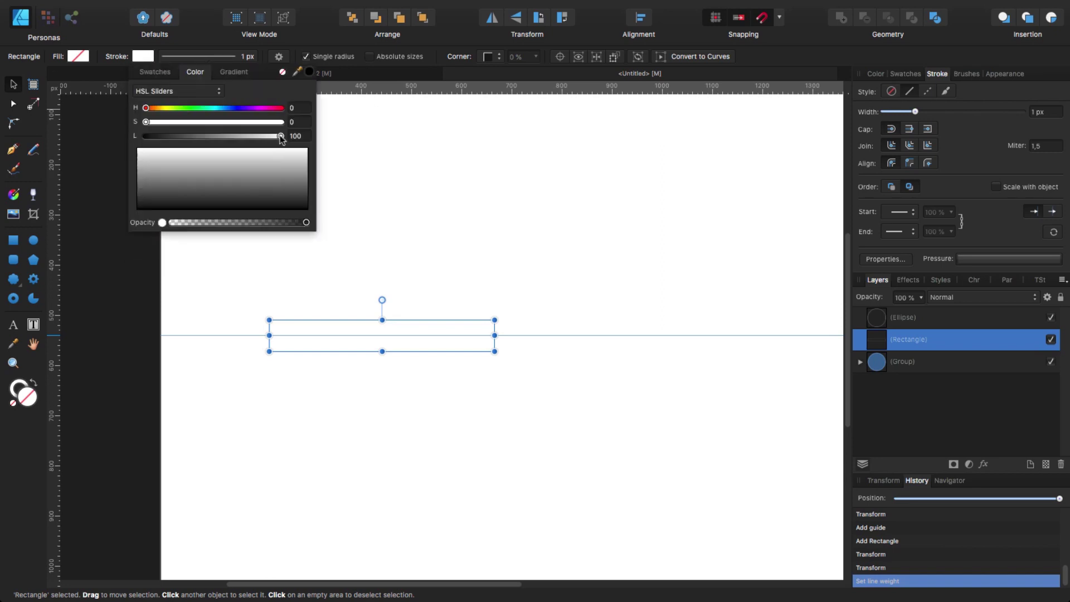
pyautogui.click(308, 72)
pyautogui.click(423, 196)
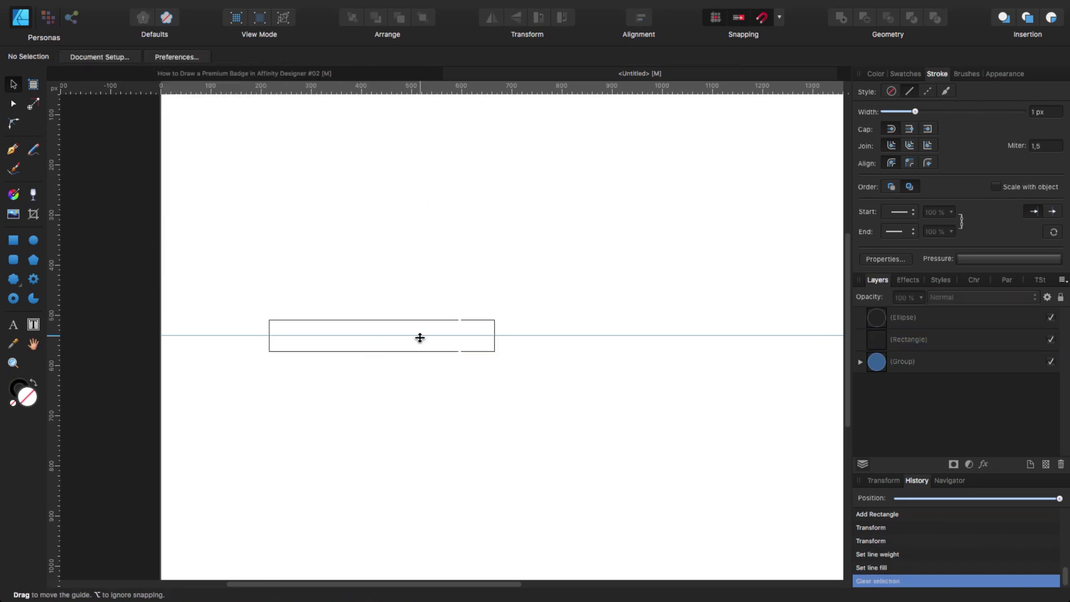
# - Widen the rectangle from its right edge to about 500 px and convert it to curves
pyautogui.click(440, 352)
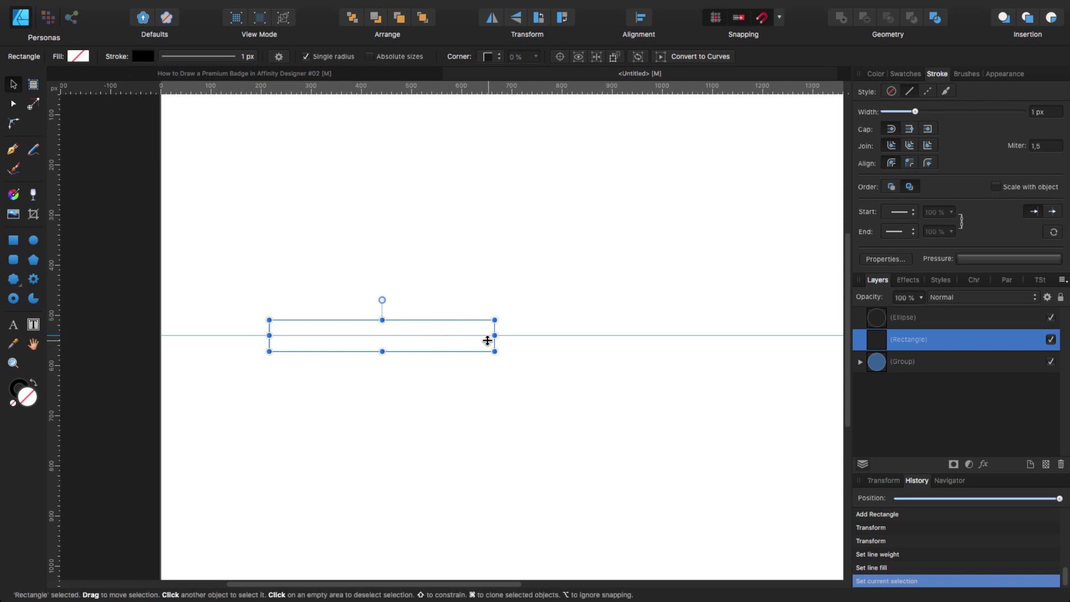
pyautogui.moveTo(494, 335); pyautogui.dragTo(518, 335)
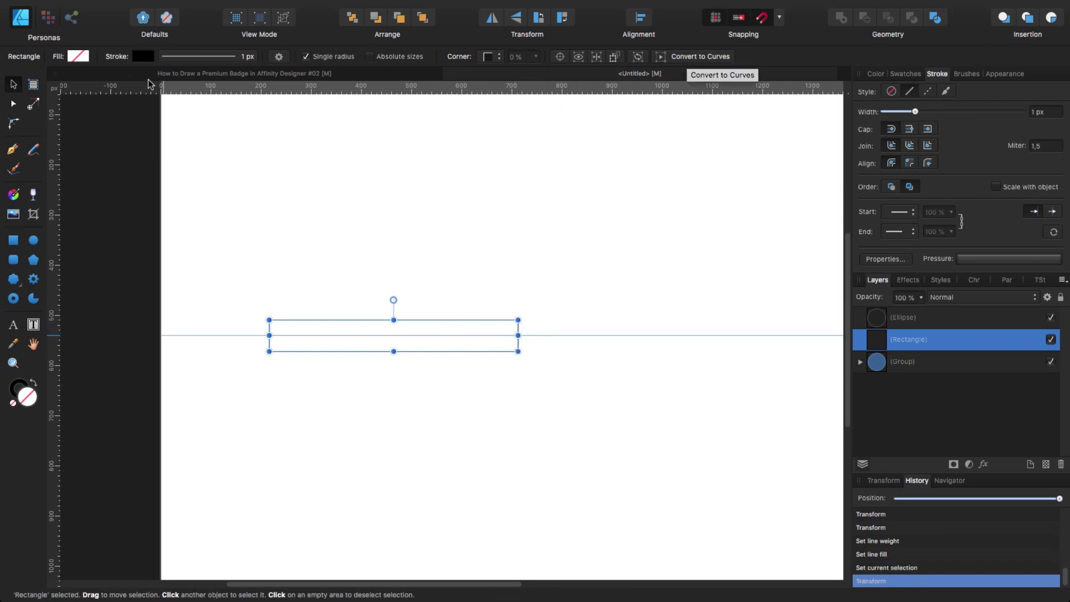
pyautogui.click(691, 57)
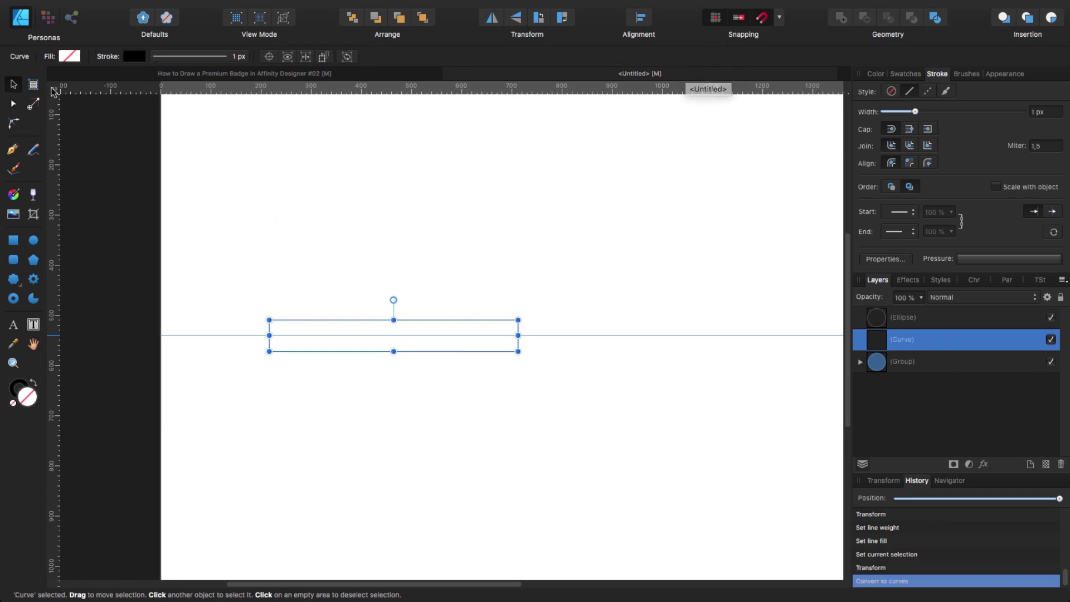
# - Delete the shape's upper right node and move the lower right node up onto the guide, forming a long thin triangle
pyautogui.click(14, 105)
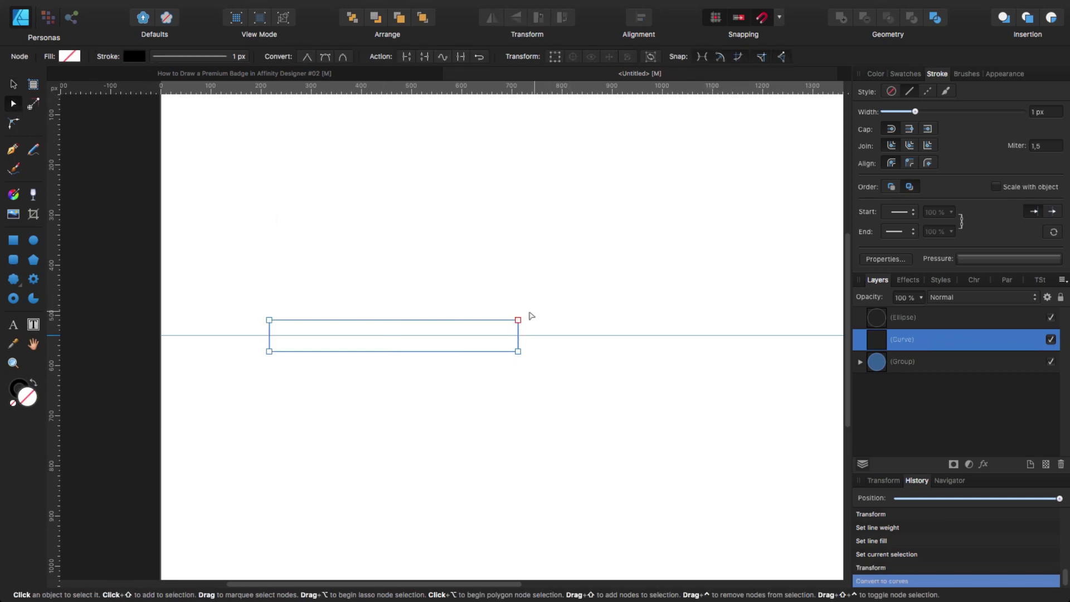
pyautogui.click(518, 319)
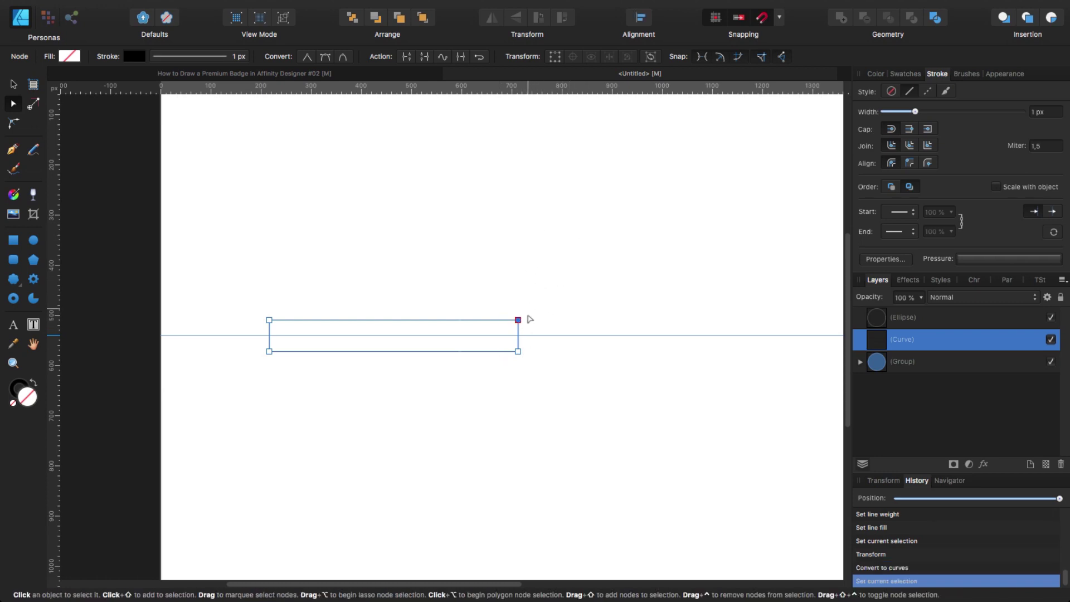
pyautogui.press('Delete')
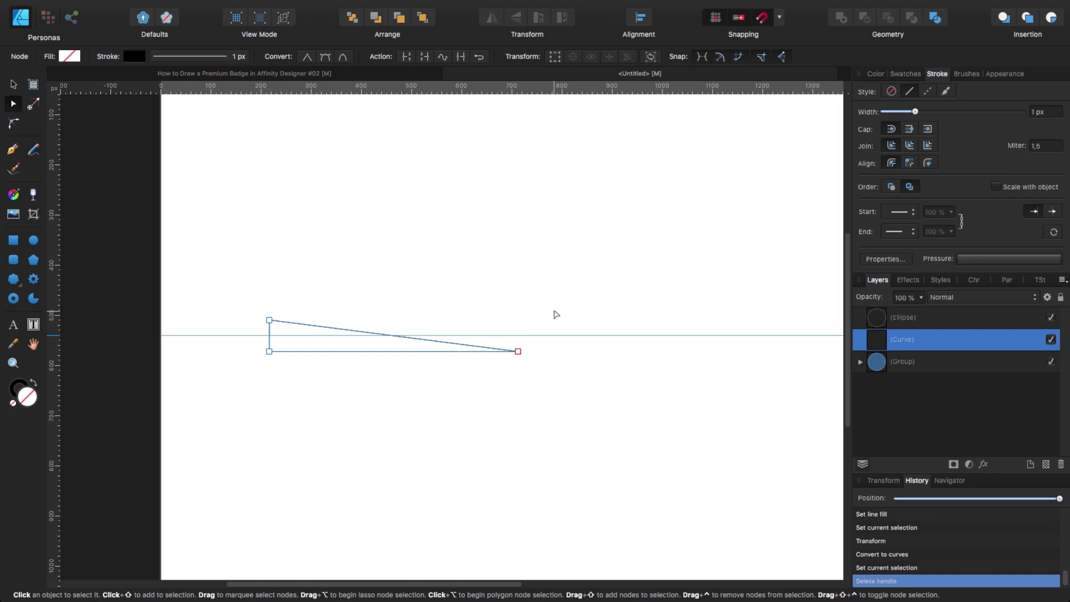
pyautogui.moveTo(518, 352); pyautogui.dragTo(518, 336)
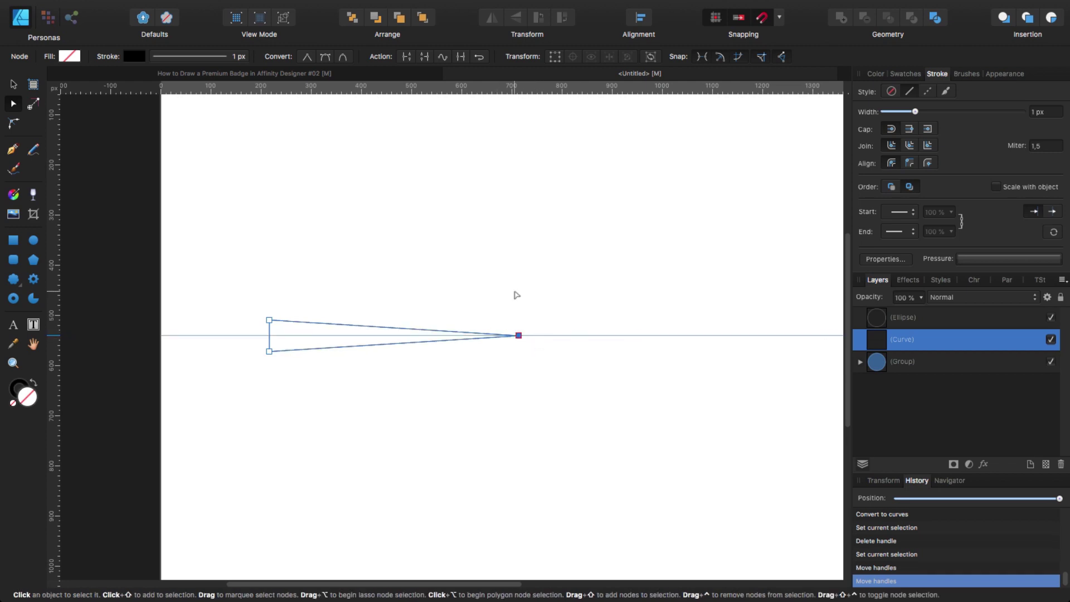
# - Remove the guide and place the triangle's transform origin on its pointed right tip
pyautogui.press('super+minus')
pyautogui.click(14, 86)
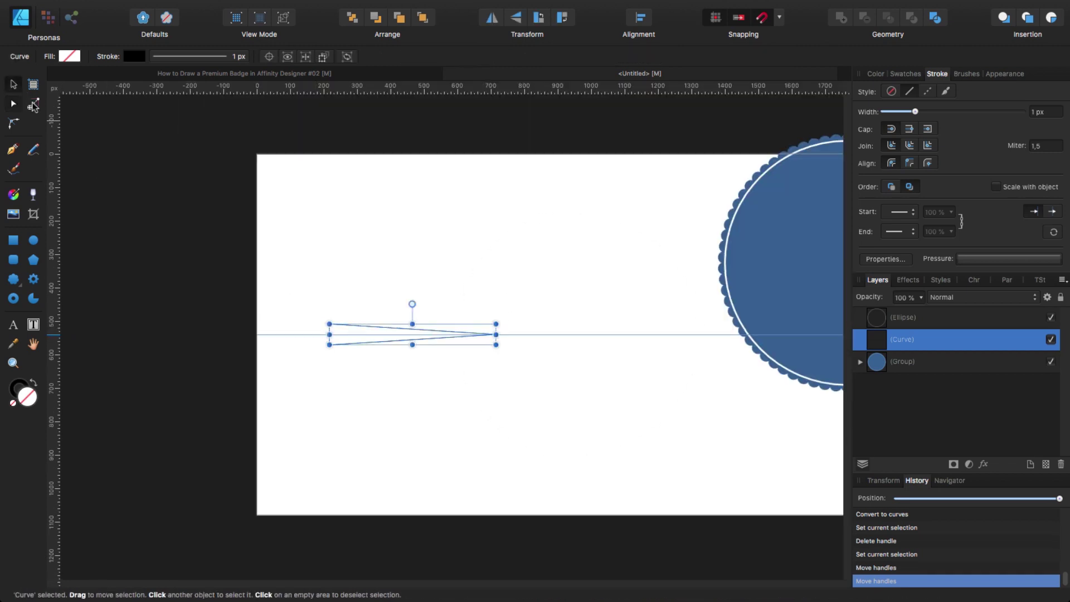
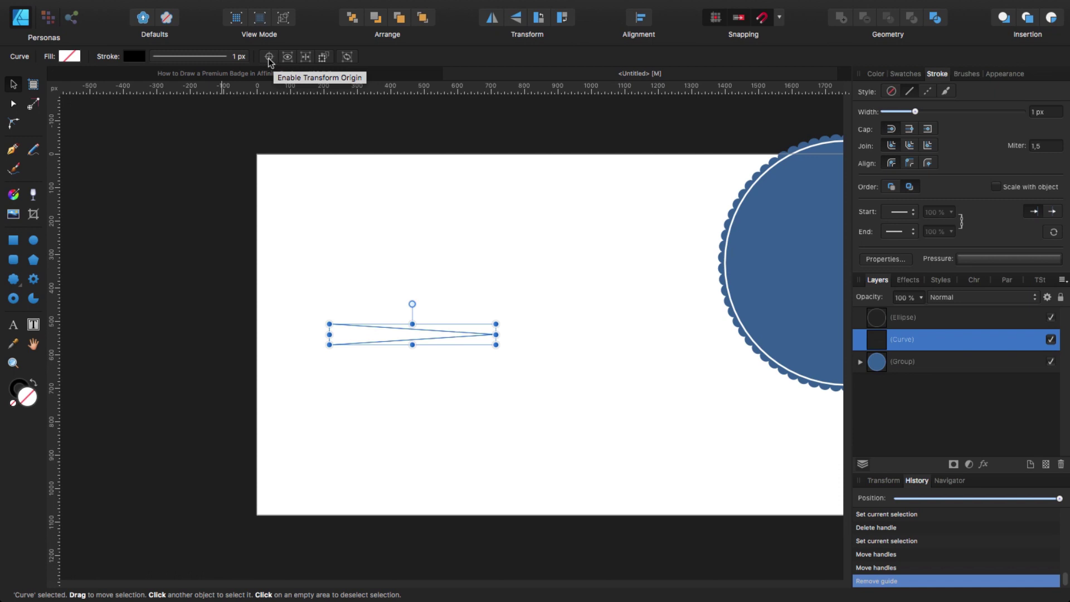
pyautogui.click(268, 58)
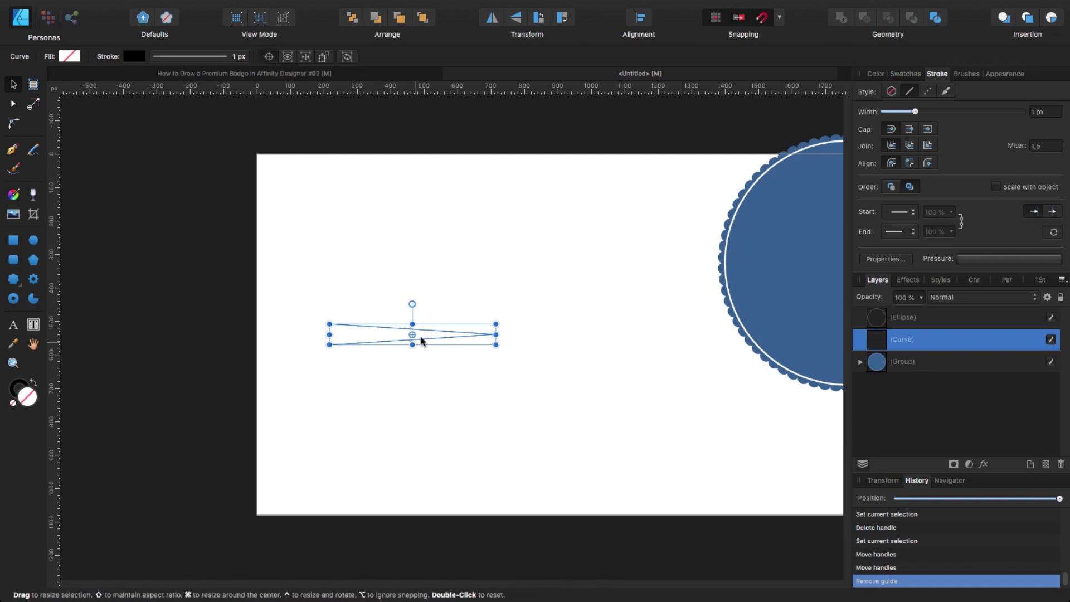
pyautogui.press('super+plus')
pyautogui.press('super+plus')
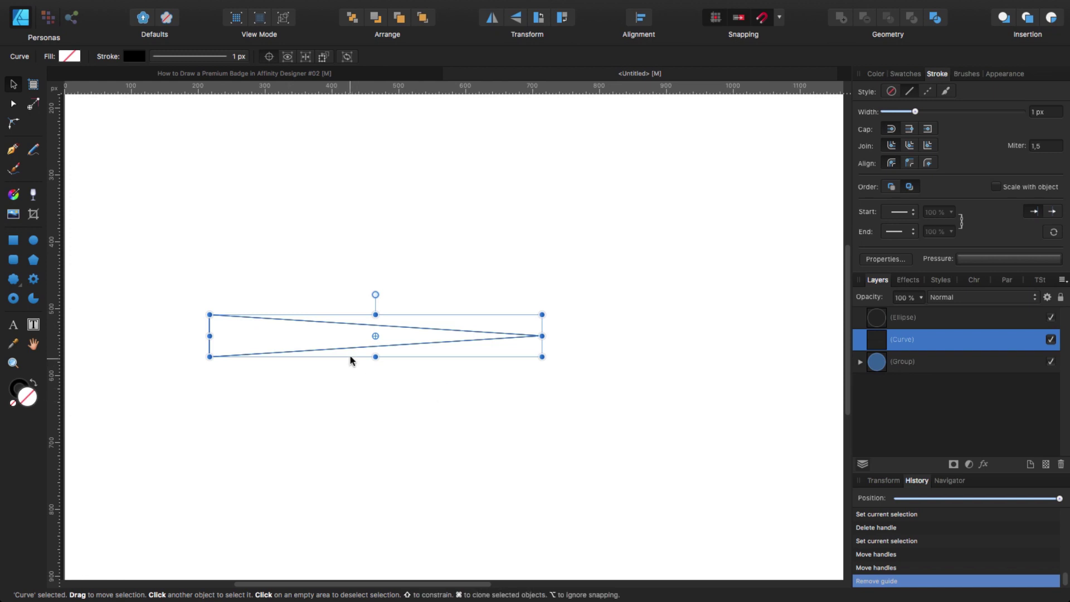
pyautogui.press('super+plus')
pyautogui.moveTo(338, 336); pyautogui.dragTo(585, 337)
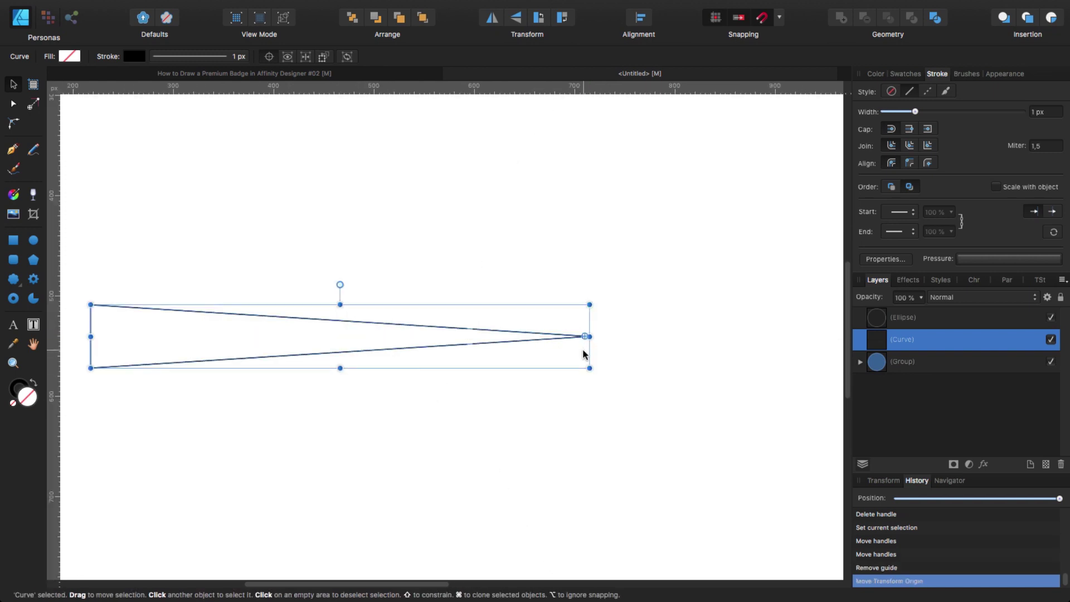
pyautogui.press('super+plus')
pyautogui.press('super+plus')
pyautogui.hscroll(5, 580, 352)
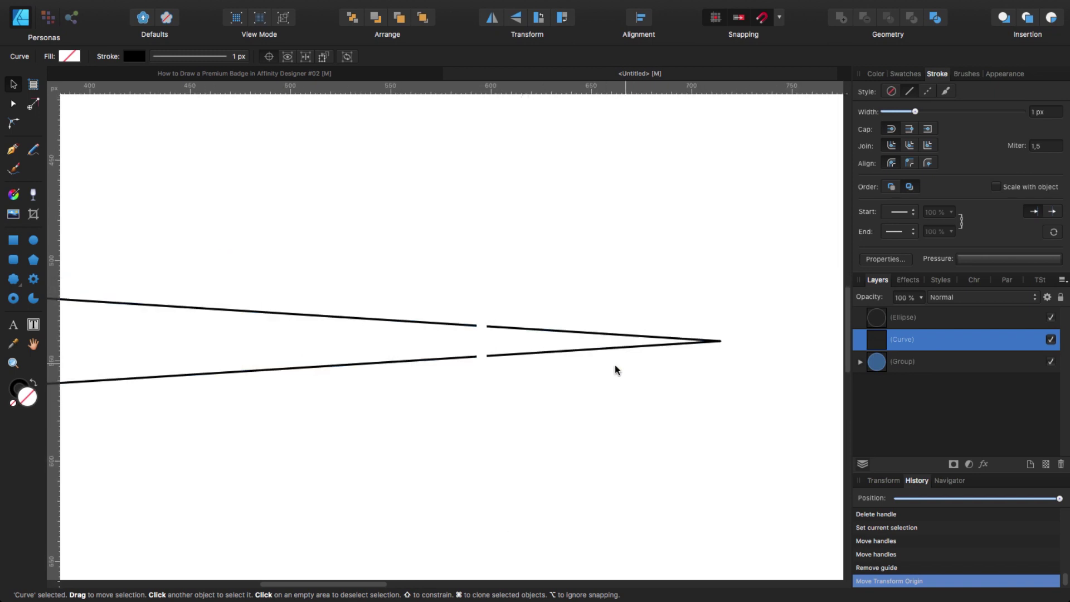
pyautogui.moveTo(581, 352); pyautogui.dragTo(588, 354)
pyautogui.press('super+minus')
pyautogui.press('super+minus')
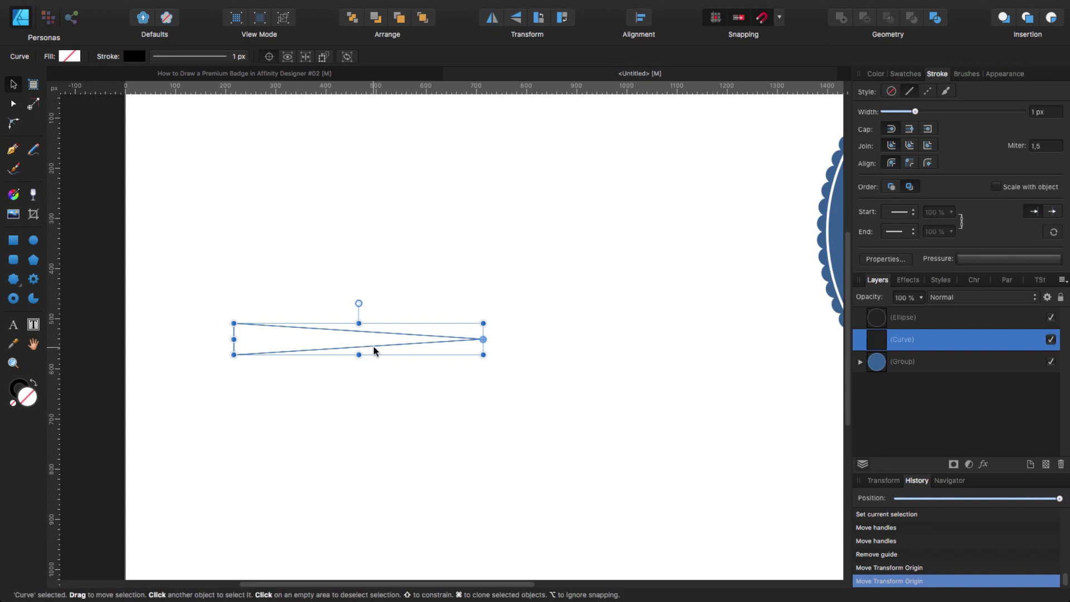
# - Duplicate the triangle, rotate the copy 15 degrees clockwise about the tip, and repeat the duplication until 13 triangles fan over a half circle
pyautogui.press('super+j')
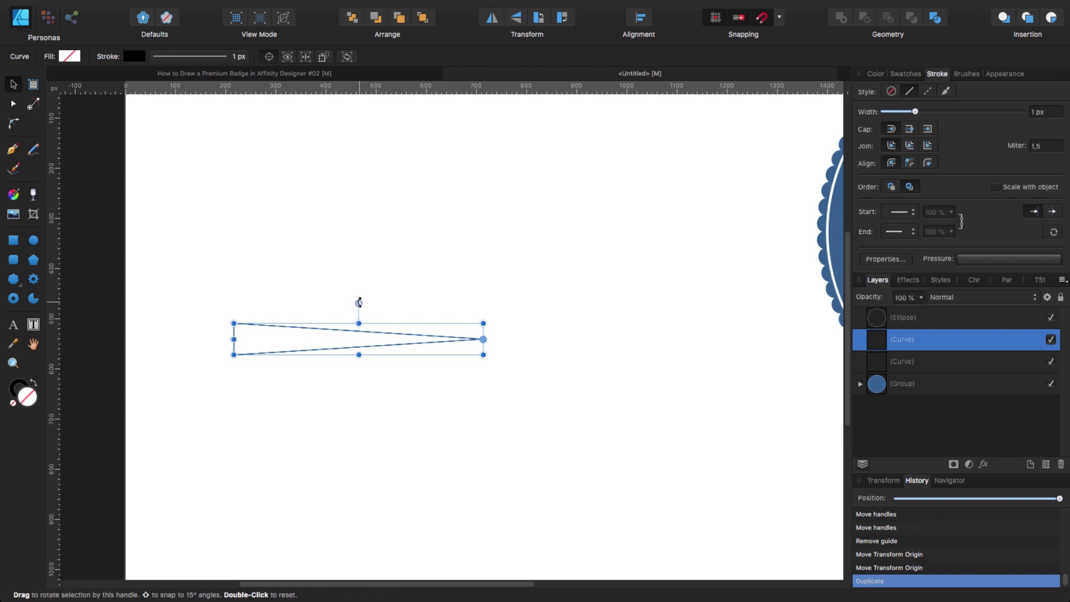
pyautogui.moveTo(359, 304); pyautogui.dragTo(377, 267)
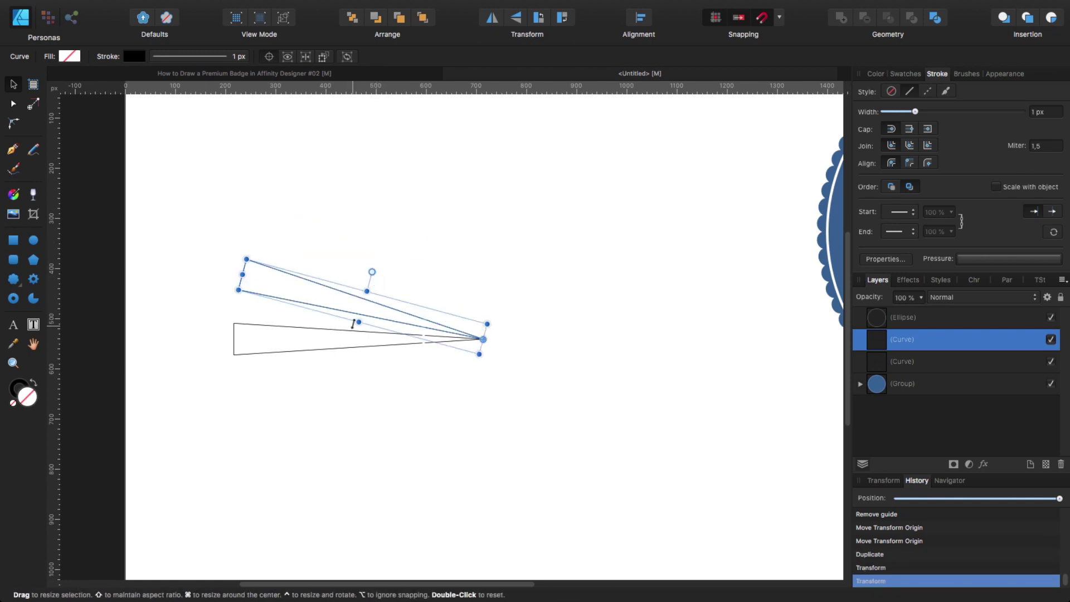
pyautogui.press('super+j')
pyautogui.press('super+j')
pyautogui.press('super+j')
pyautogui.press('super+j')
pyautogui.press('super+j')
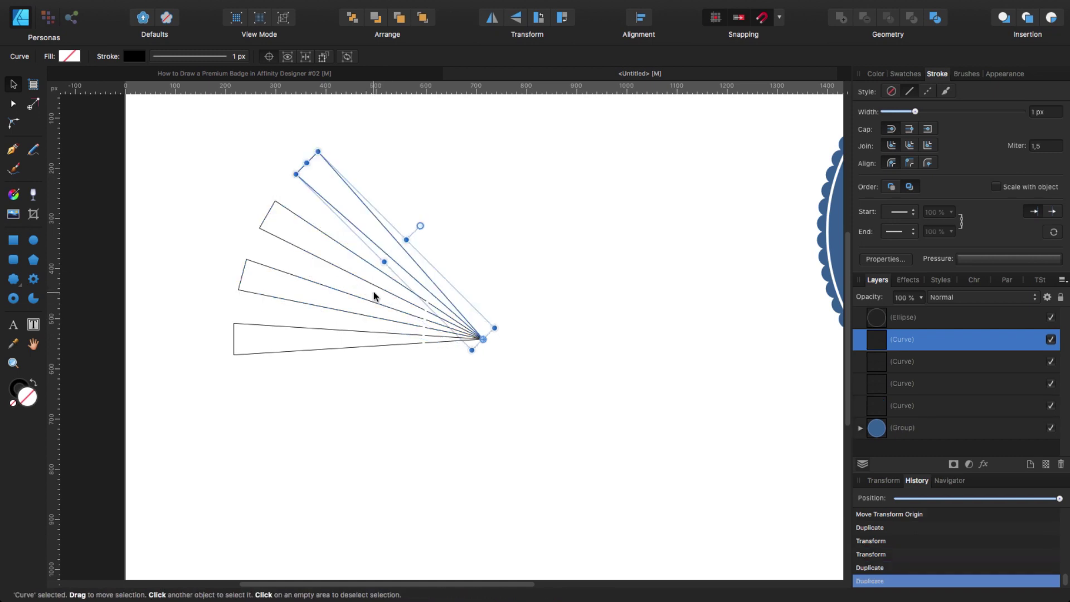
pyautogui.press('super+j')
pyautogui.press('super+j')
pyautogui.press('super+j')
pyautogui.press('super+j')
pyautogui.press('super+j')
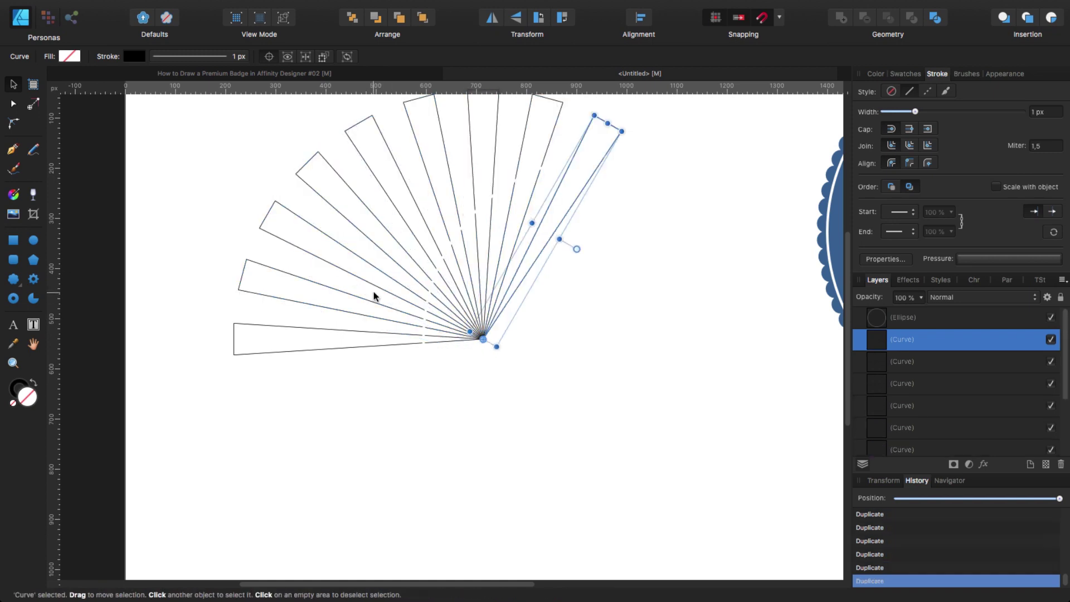
pyautogui.press('super+j')
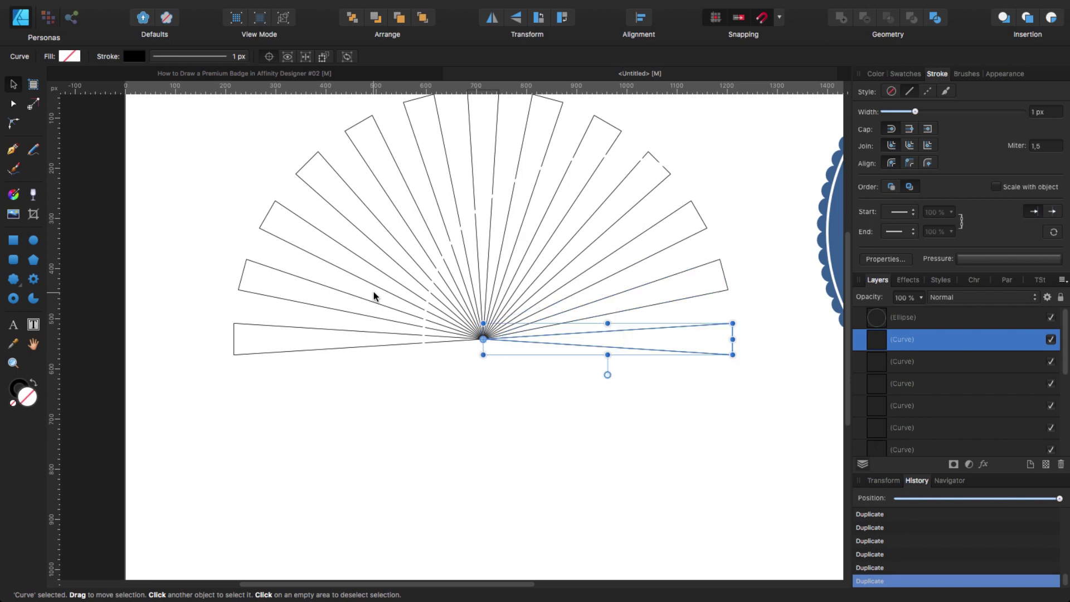
# - Select all 13 triangles and move their shared tip nodes straight down about 225 px
pyautogui.press('super+minus')
pyautogui.press('super+minus')
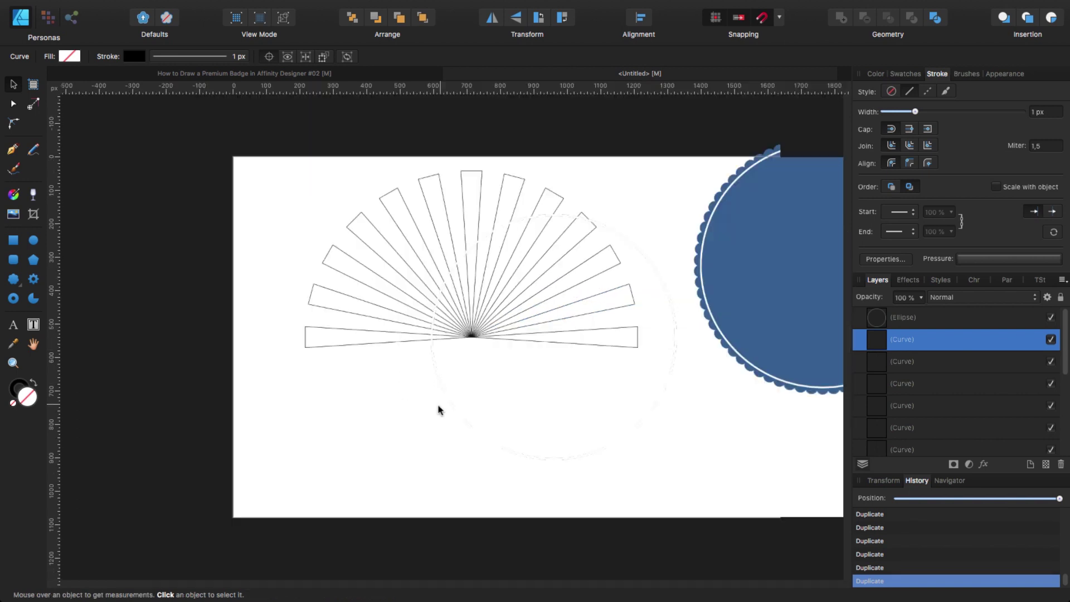
pyautogui.moveTo(327, 229); pyautogui.dragTo(567, 393)
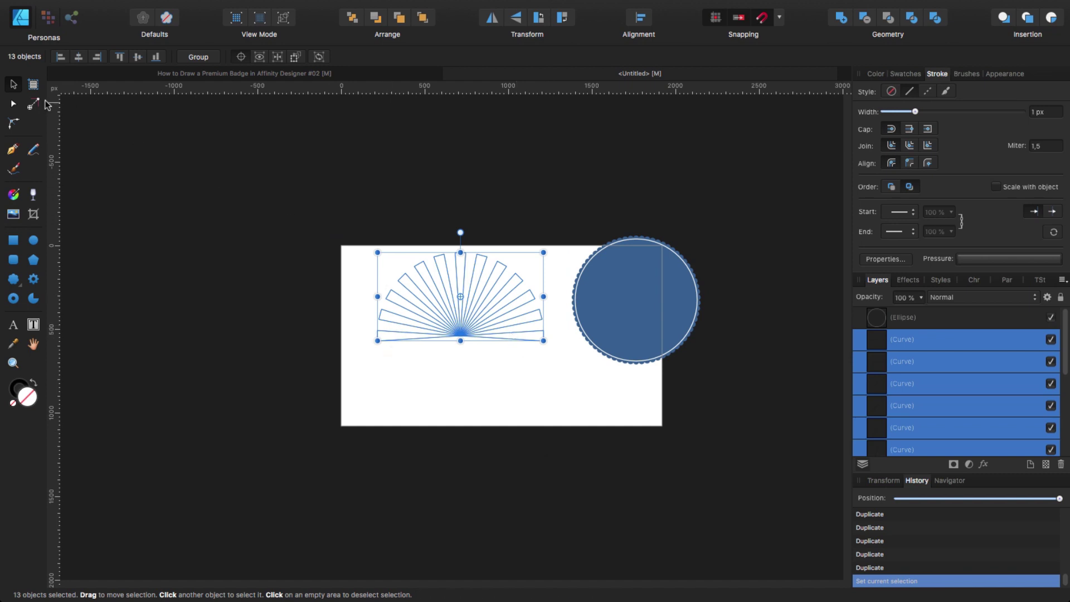
pyautogui.click(14, 104)
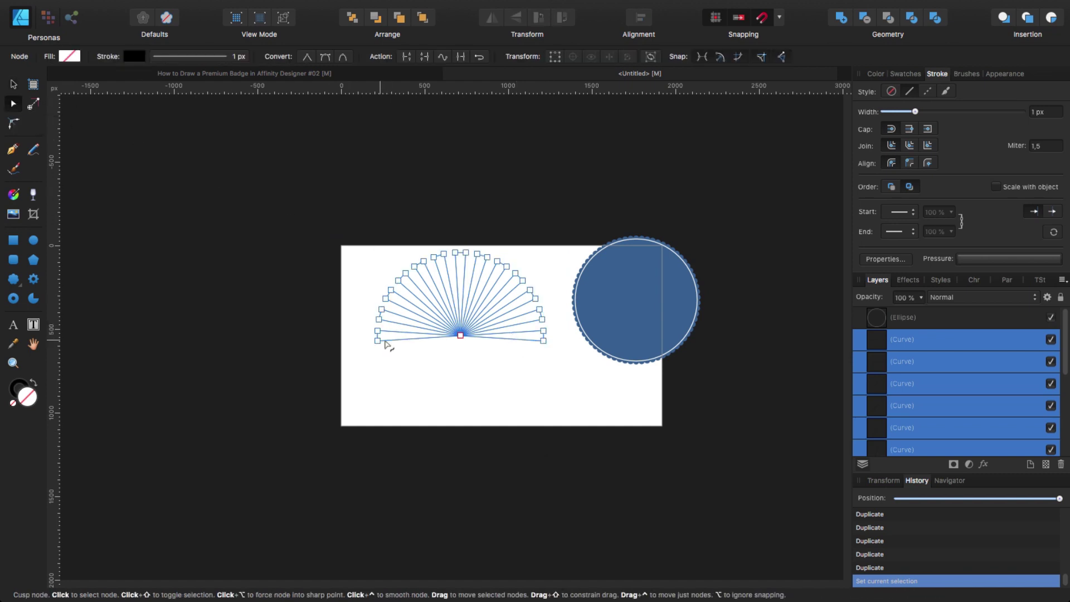
pyautogui.scroll(2, 461, 339)
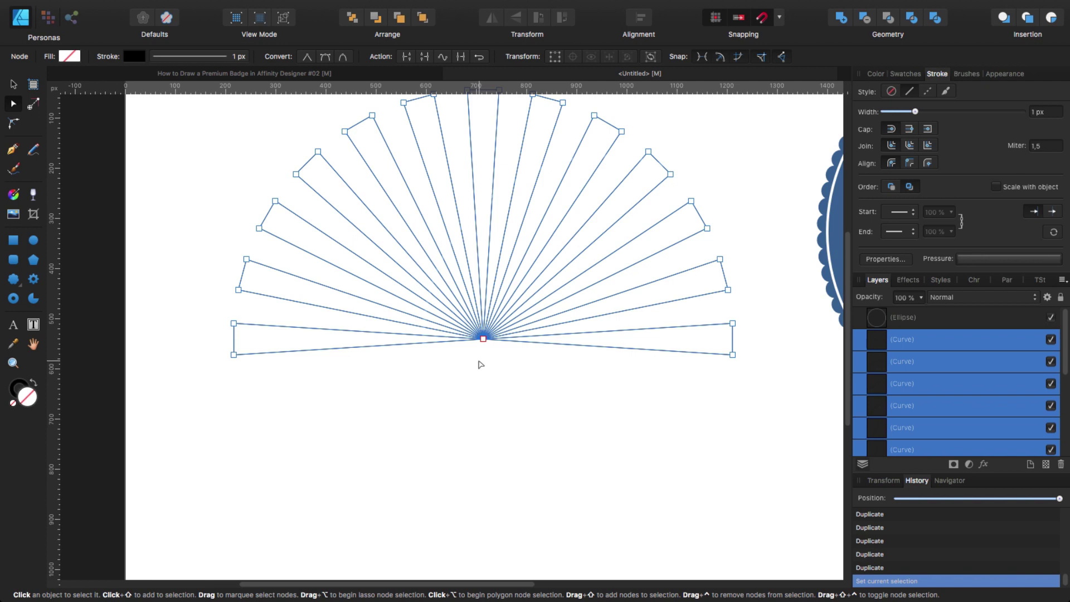
pyautogui.moveTo(476, 366)
pyautogui.mouseDown()
pyautogui.moveTo(503, 355)
pyautogui.moveTo(505, 331)
pyautogui.moveTo(479, 325)
pyautogui.moveTo(463, 334)
pyautogui.moveTo(479, 365)
pyautogui.mouseUp()
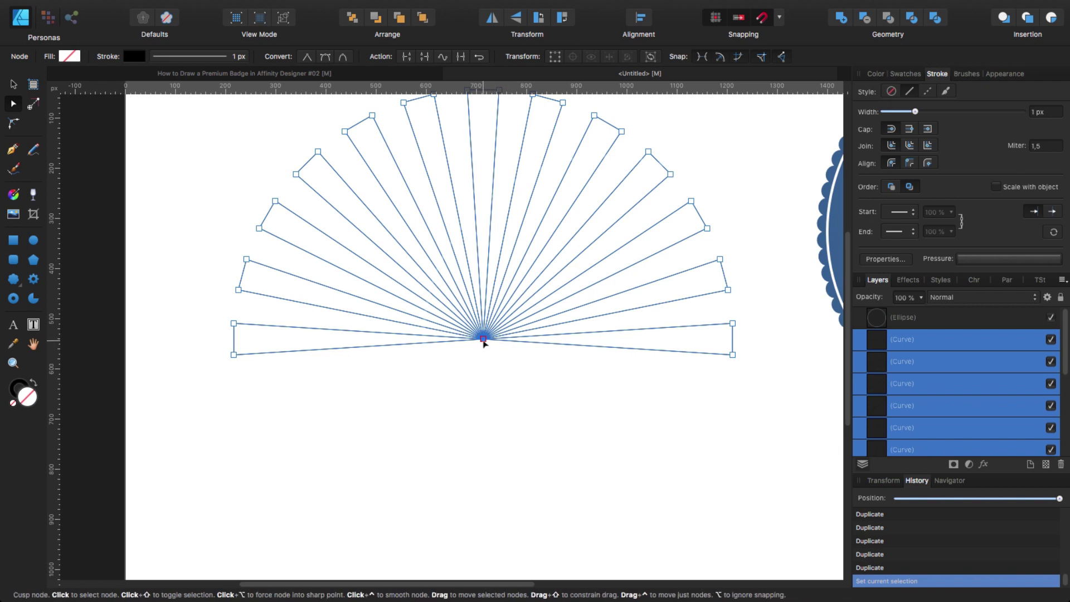
pyautogui.moveTo(482, 341); pyautogui.dragTo(488, 454)
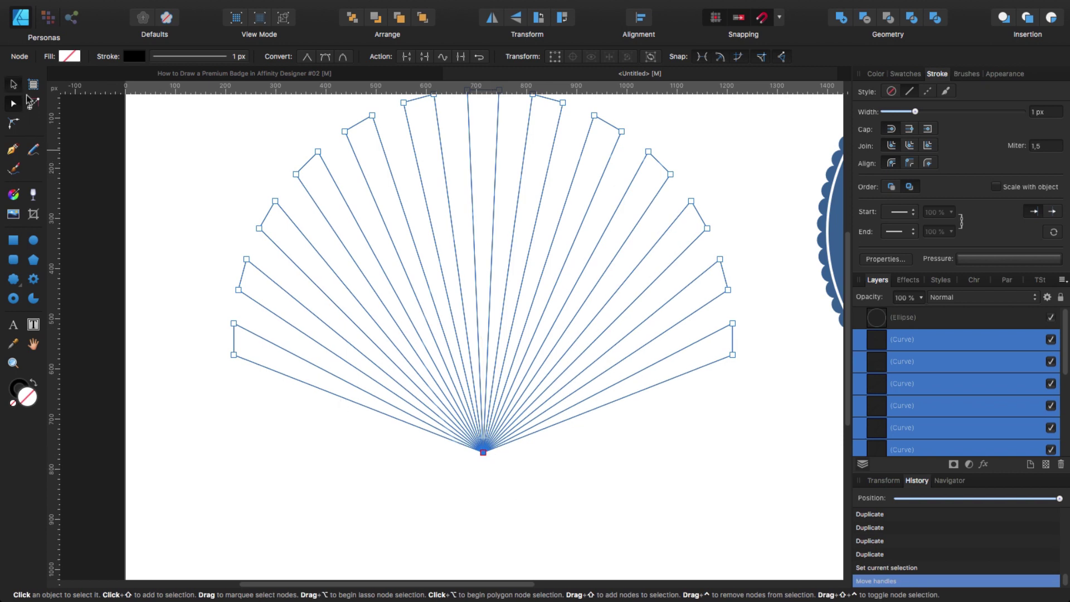
pyautogui.click(13, 84)
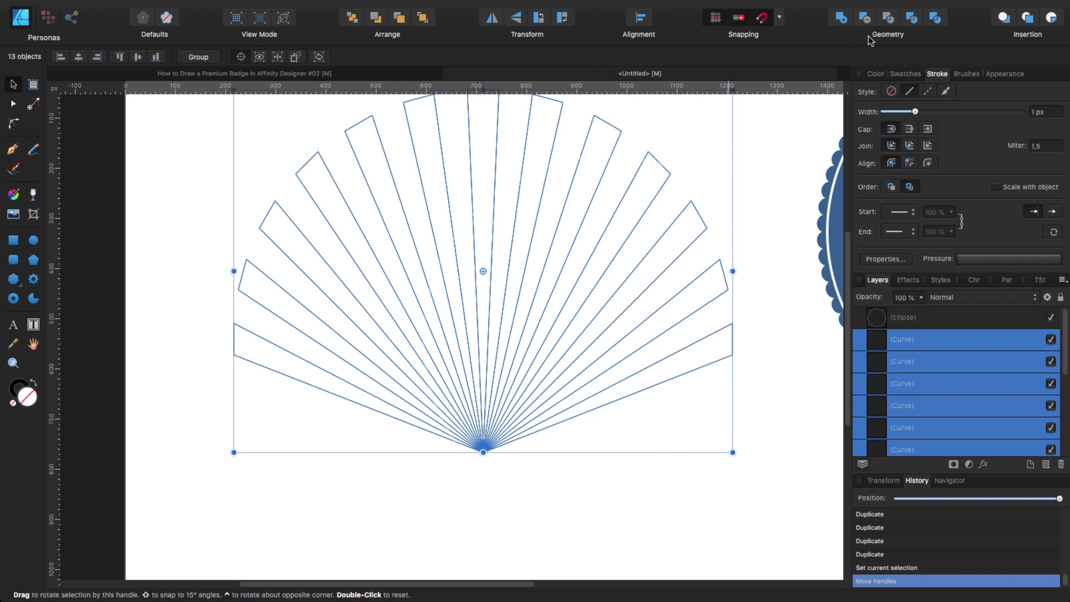
# - Merge the 13 selected triangles into a single ray shape with the Add operation
pyautogui.click(841, 18)
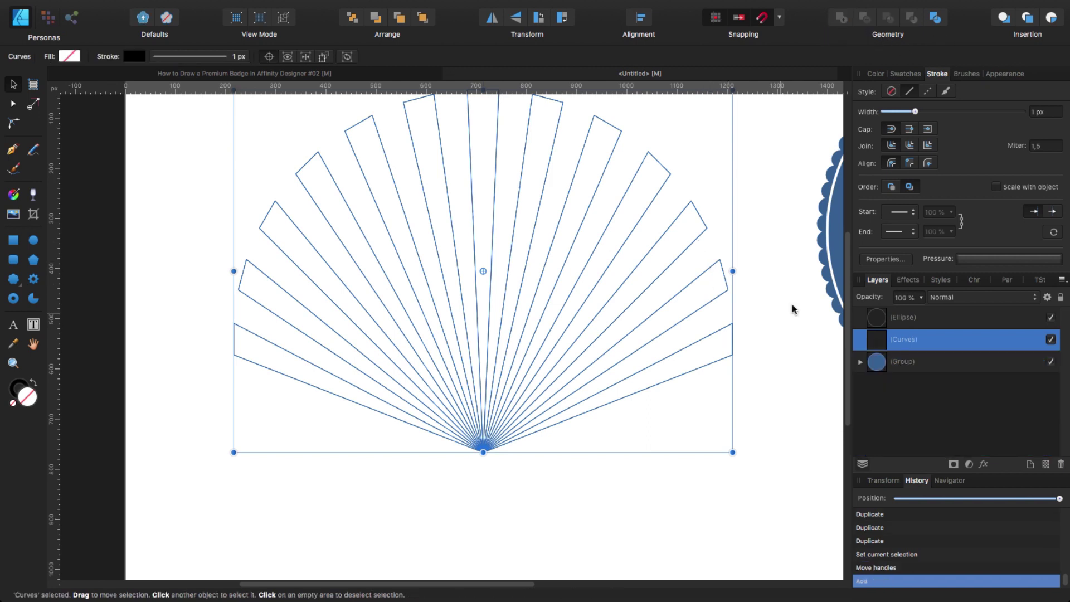
pyautogui.press('super+minus')
pyautogui.press('super+minus')
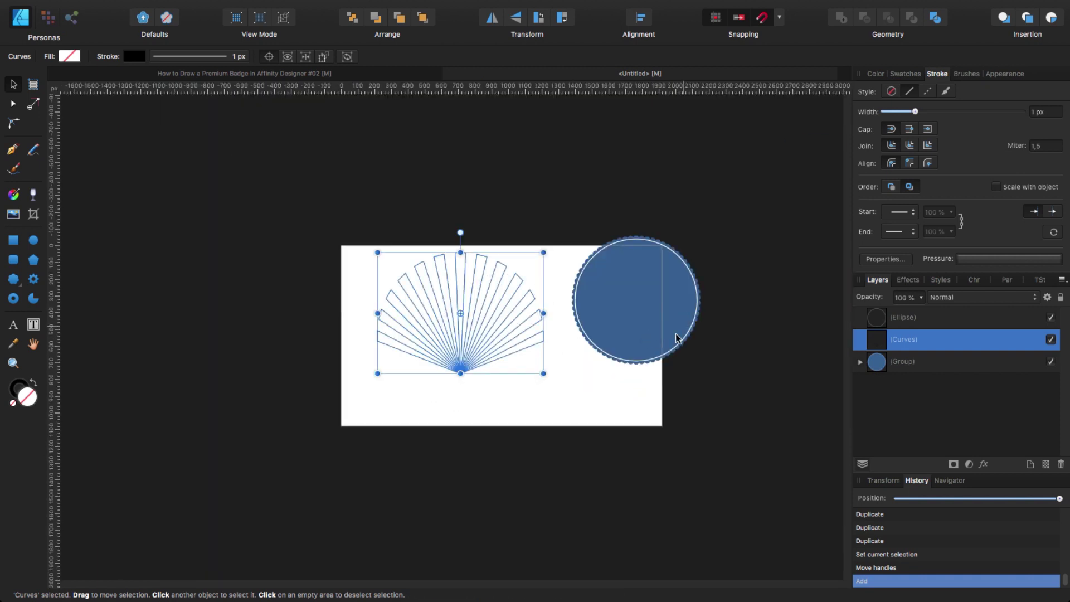
# - Select the ellipse, the ray shape and the badge group, and set both the horizontal and vertical alignment reference to Margin
pyautogui.moveTo(260, 190); pyautogui.dragTo(787, 442)
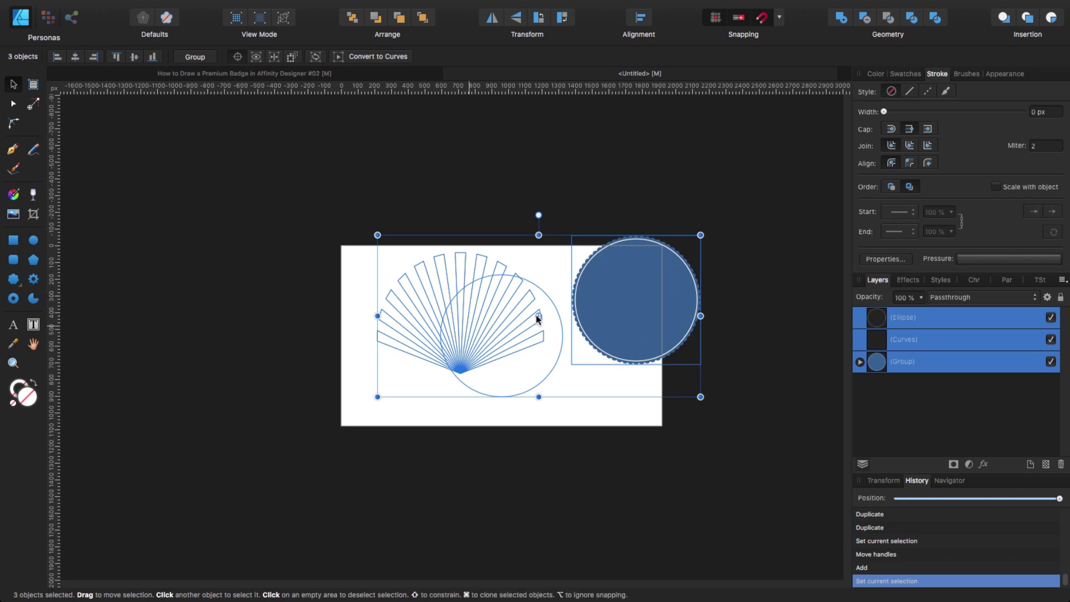
pyautogui.click(641, 17)
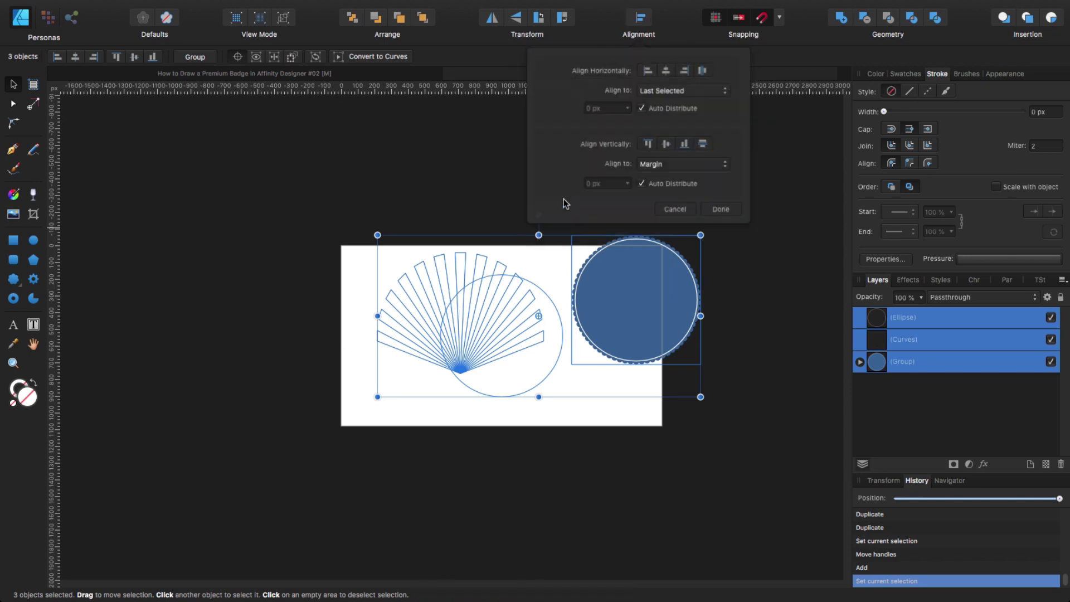
pyautogui.click(667, 92)
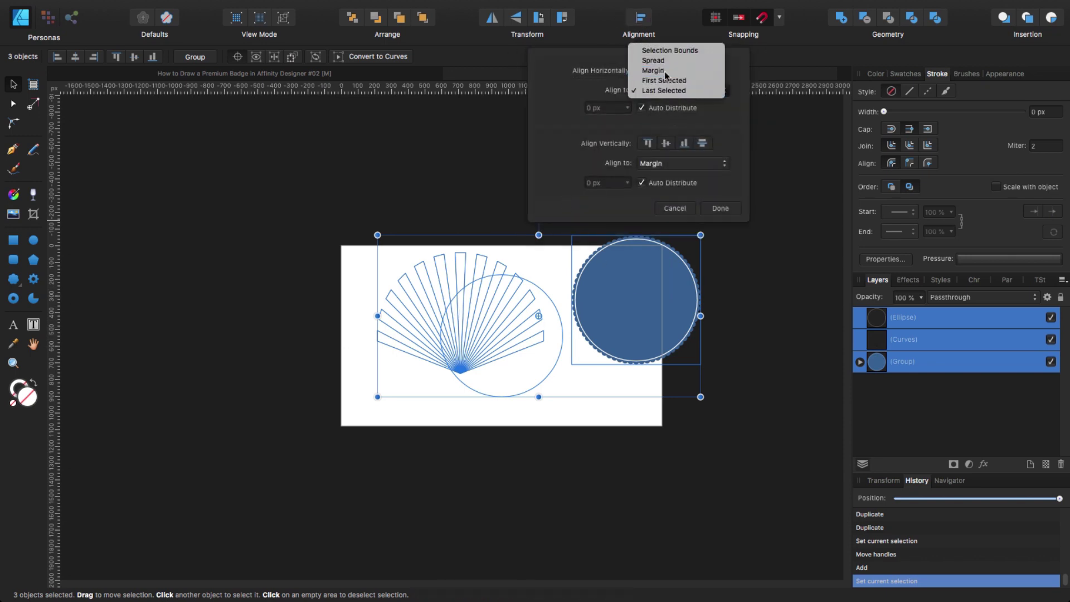
pyautogui.click(664, 71)
pyautogui.click(671, 164)
pyautogui.click(669, 164)
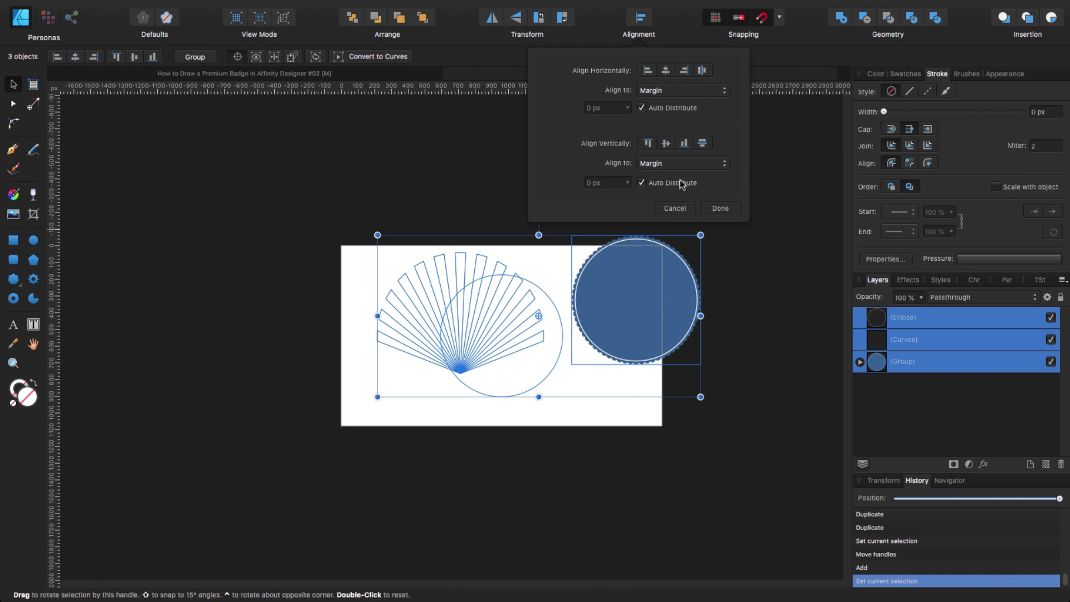
# - Centre the three objects horizontally and vertically on the page, apply the alignment and clear the selection
pyautogui.click(666, 73)
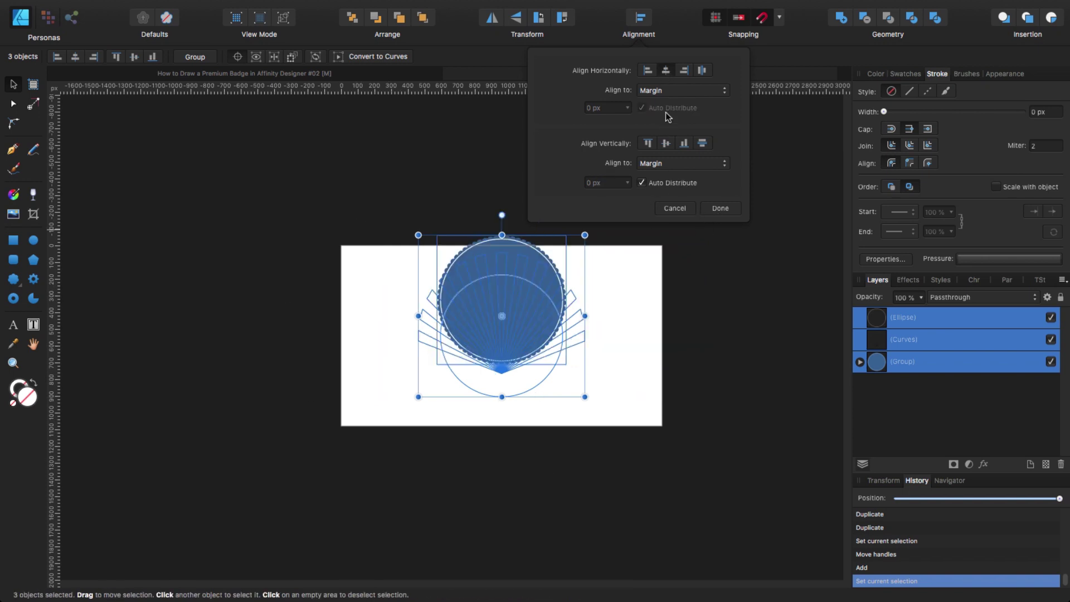
pyautogui.click(666, 144)
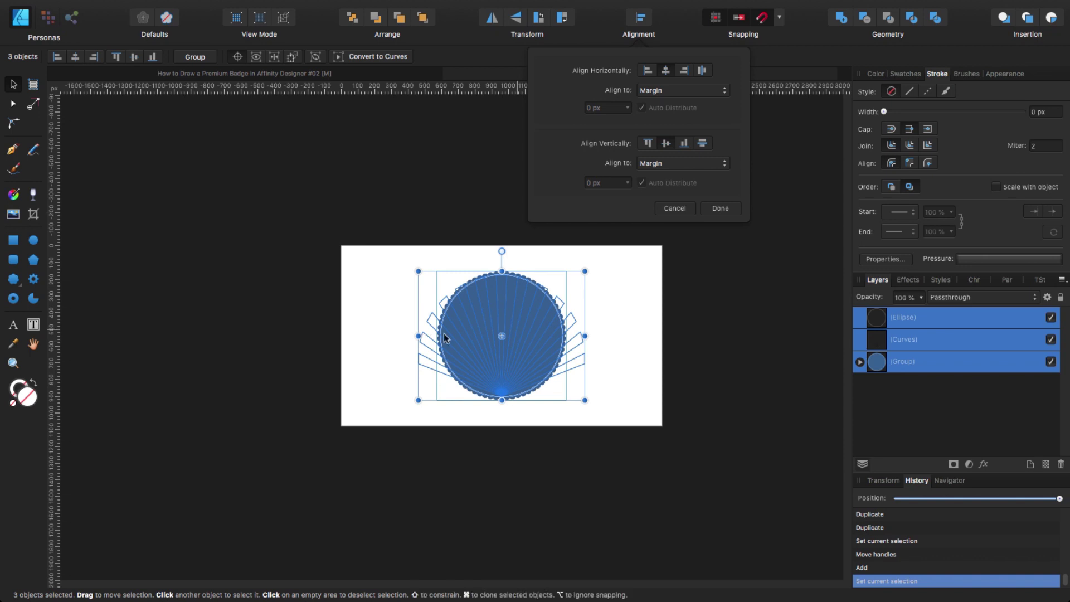
pyautogui.click(648, 71)
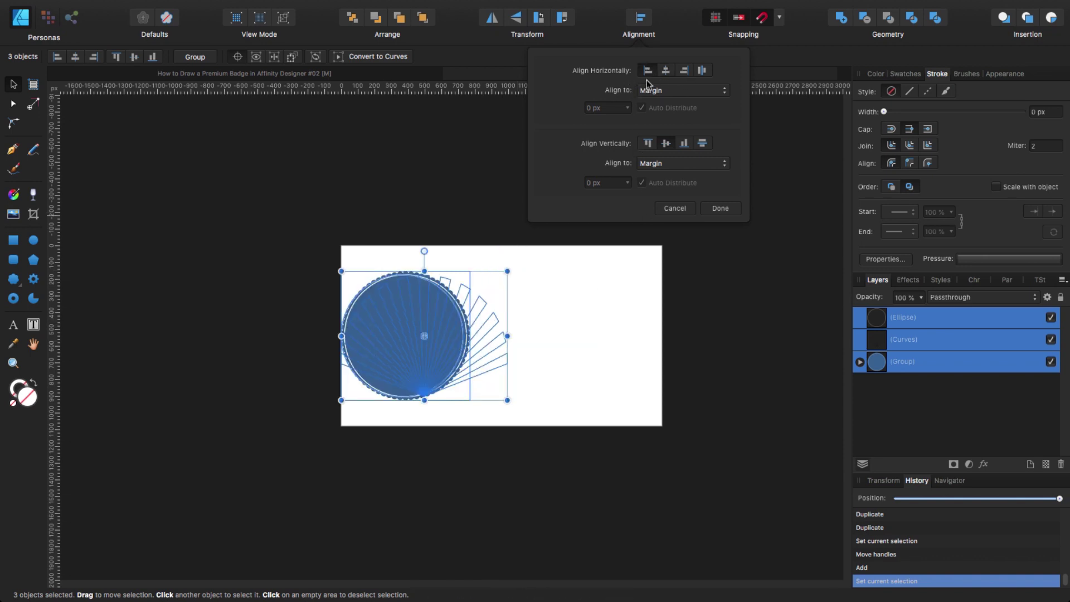
pyautogui.click(684, 72)
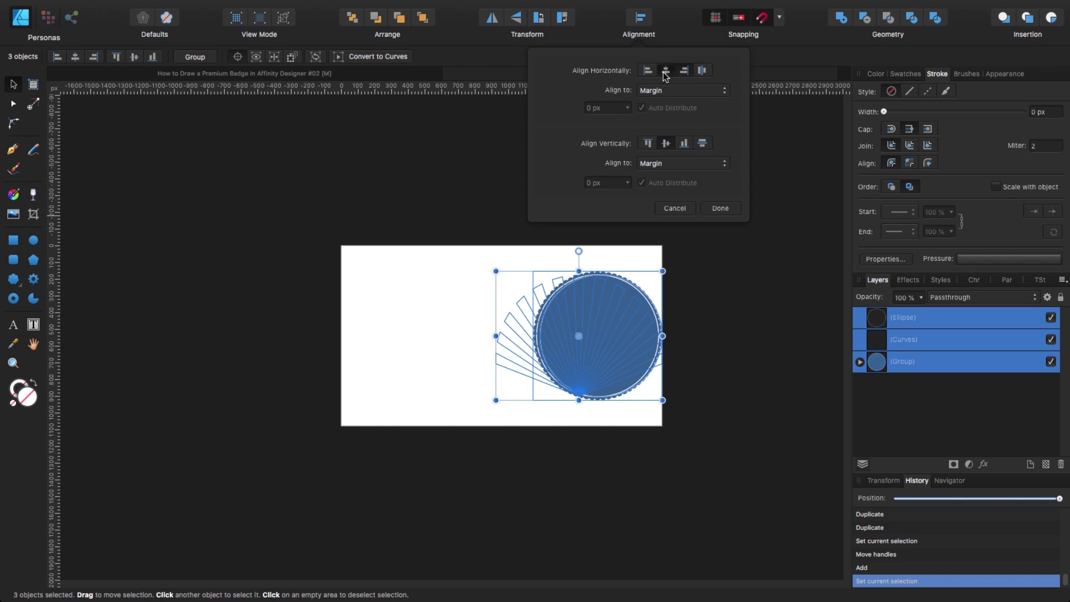
pyautogui.click(666, 70)
pyautogui.click(720, 209)
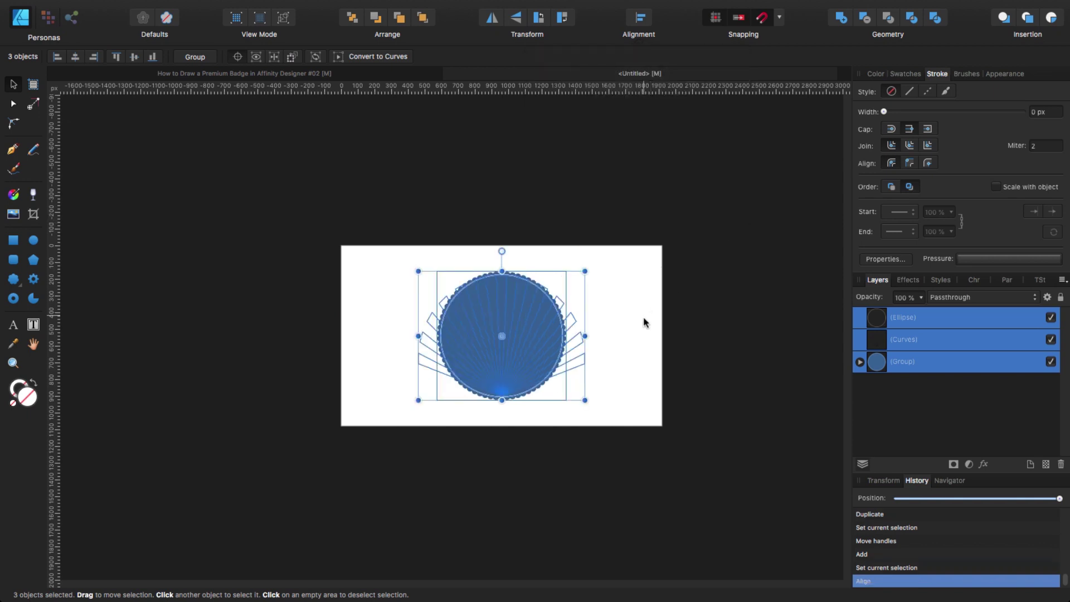
pyautogui.click(635, 407)
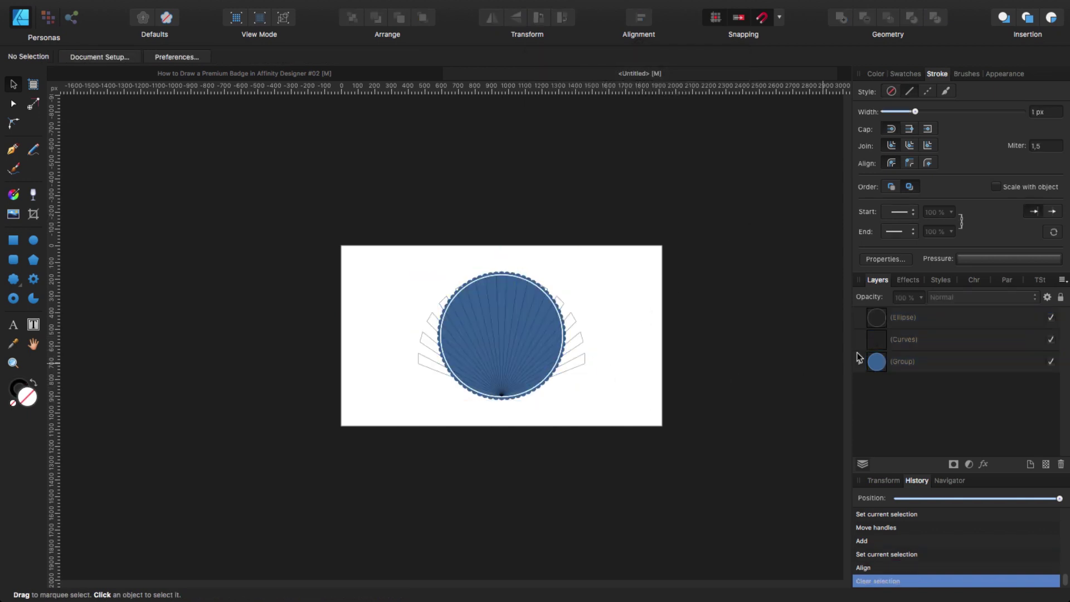
# - Intersect the ray shape with the unfilled ellipse so the rays are trimmed to the circle
pyautogui.click(897, 337)
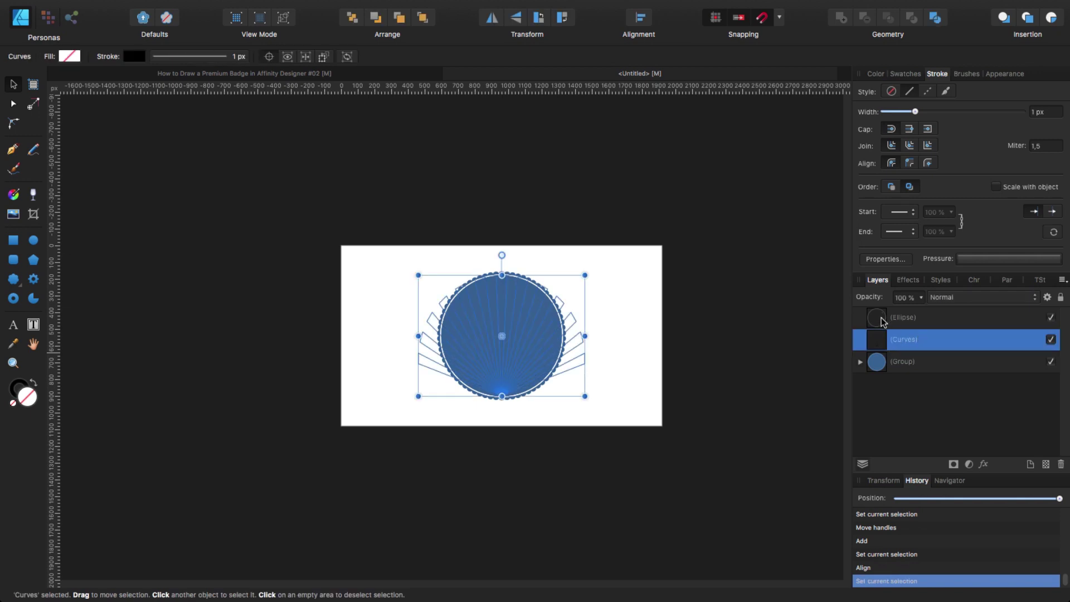
pyautogui.keyDown('shift'); pyautogui.click(883, 319); pyautogui.keyUp('shift')
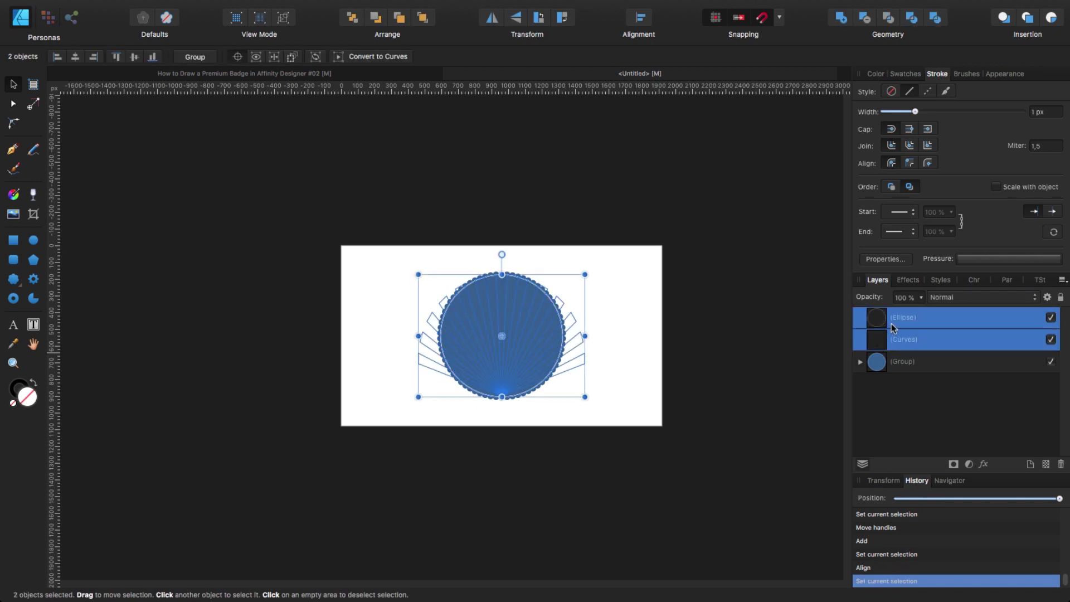
pyautogui.click(890, 18)
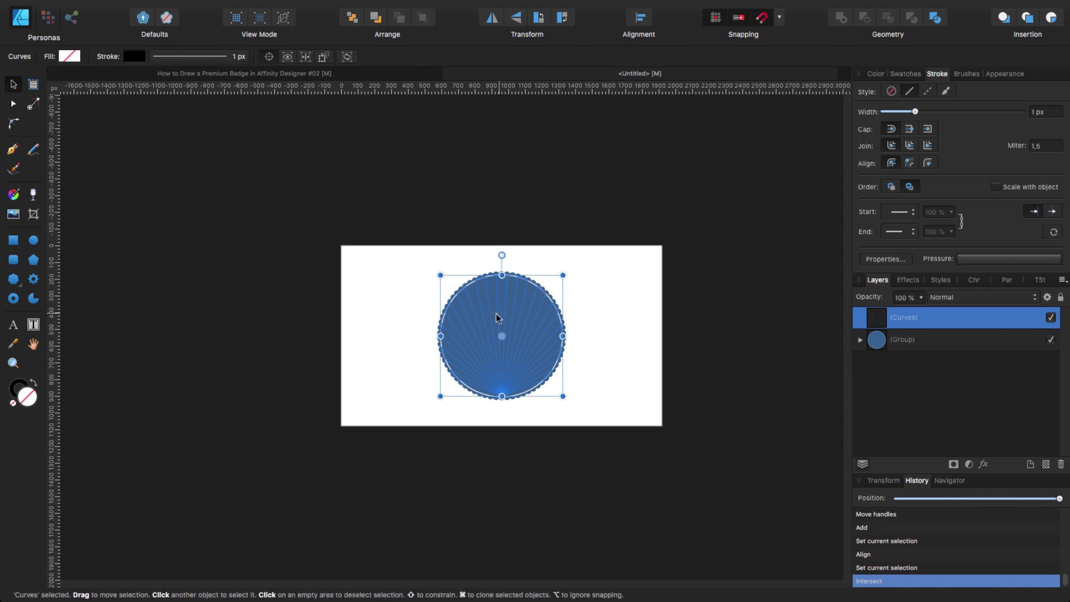
# - Fill the trimmed rays with a lighter blue, using HSL hue 212, saturation 50 and lightness 49
pyautogui.scroll(5, 490, 334)
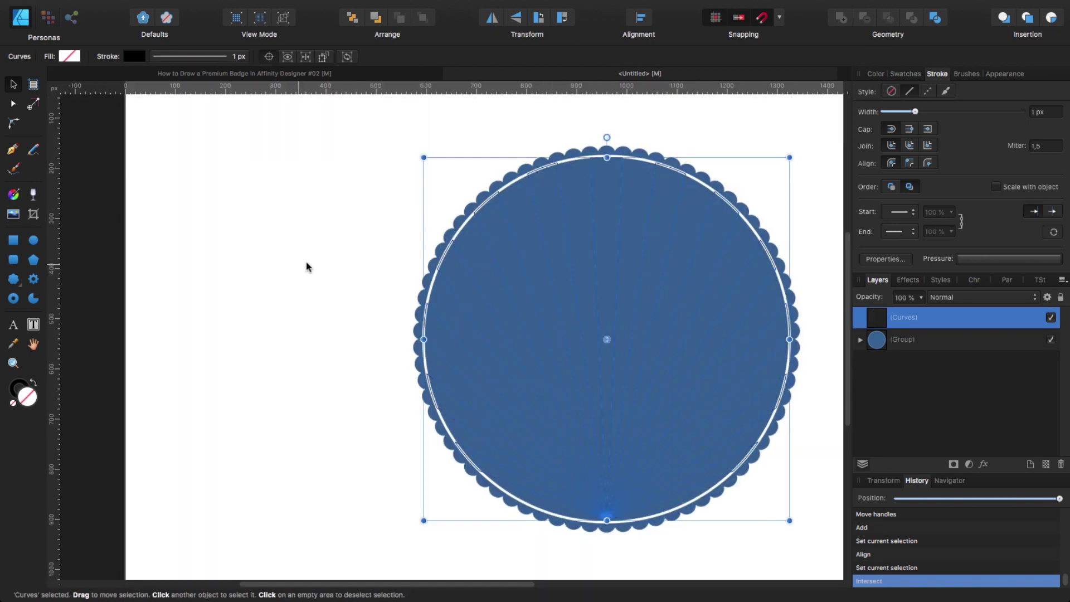
pyautogui.click(70, 57)
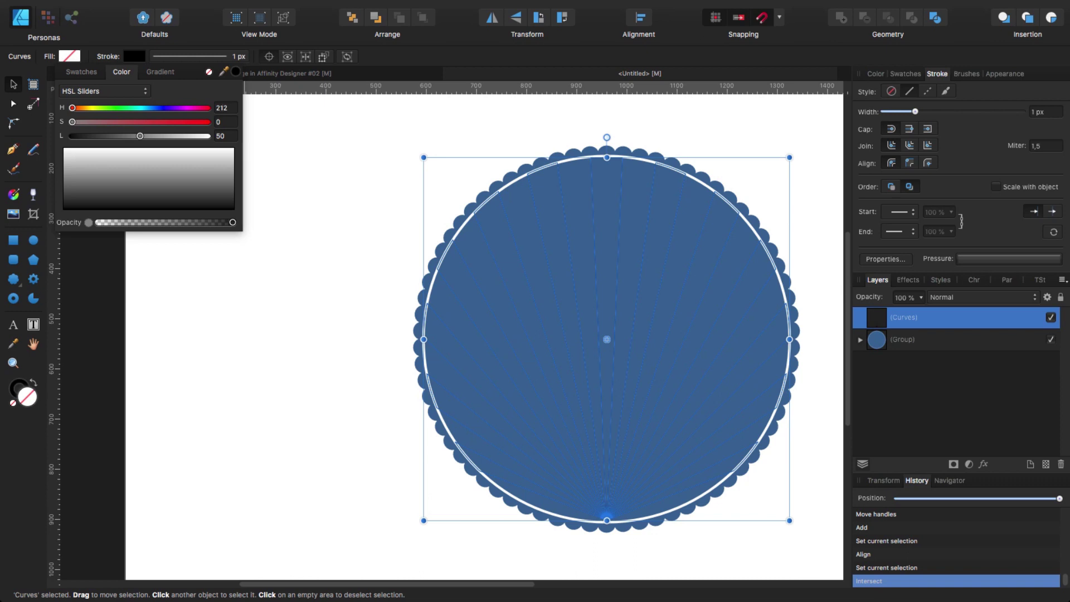
pyautogui.write('5')
pyautogui.press('Return')
pyautogui.press('Tab')
pyautogui.write('4')
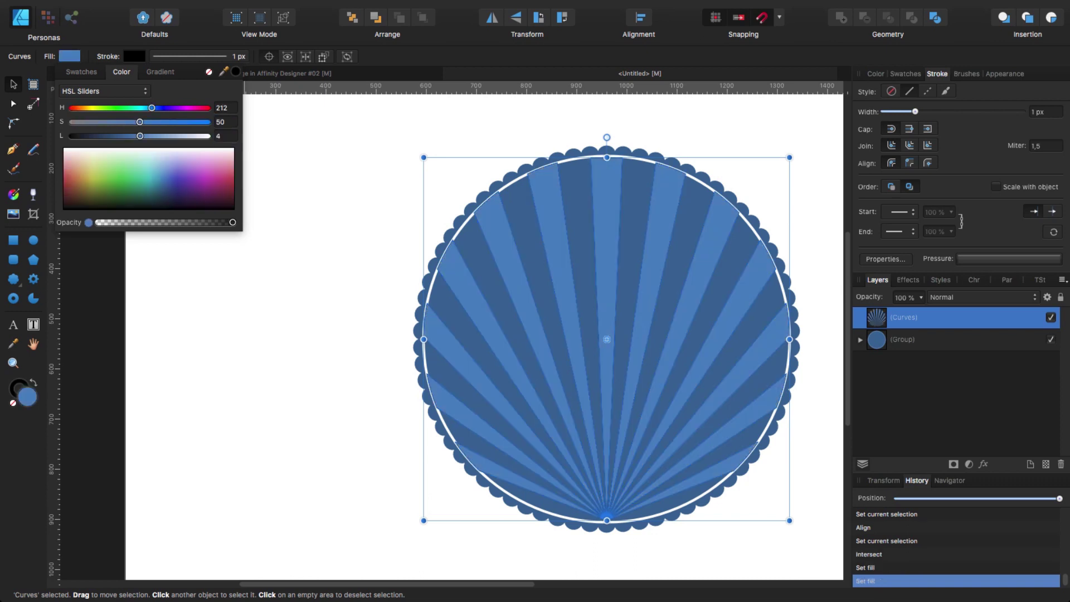
pyautogui.press('Return')
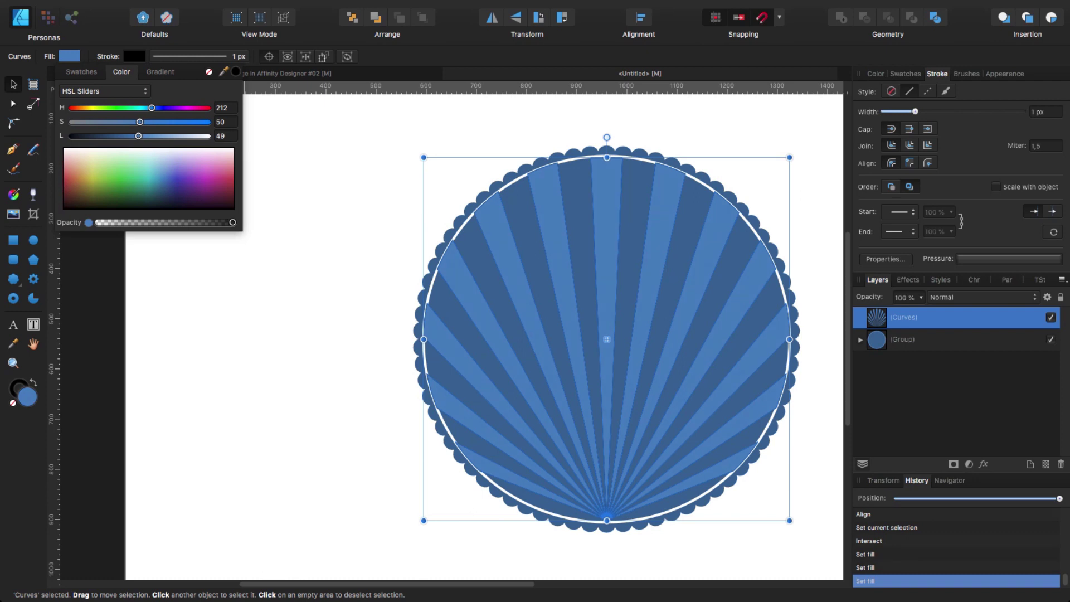
# - Remove the stroke from the rays by setting their line style to none
pyautogui.click(170, 61)
pyautogui.click(170, 57)
pyautogui.click(156, 78)
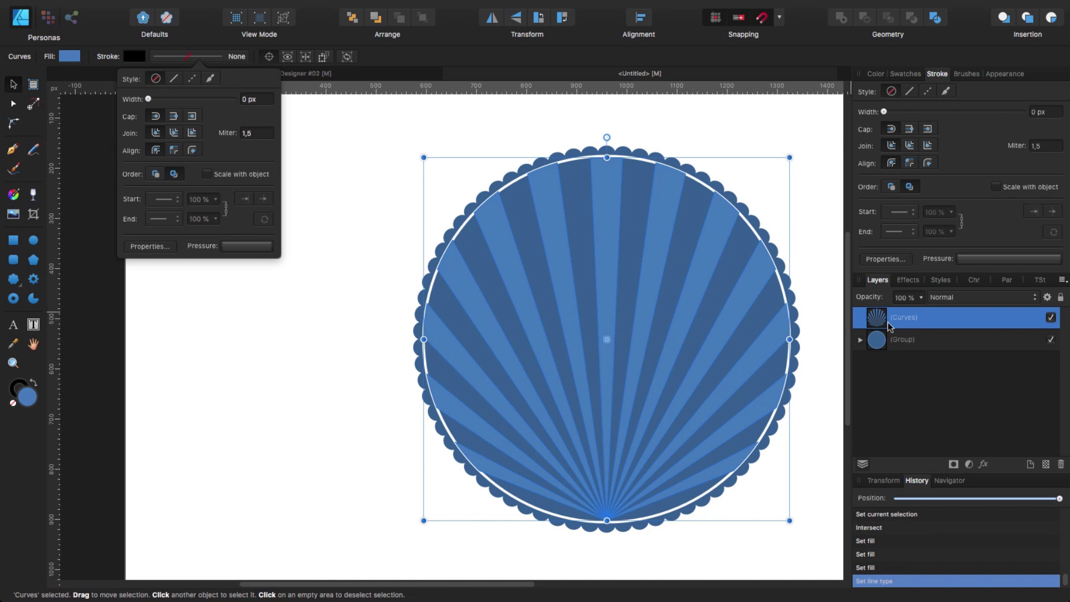
# - Move the rays into the badge group, between the white ring ellipse and the cloud base, and collapse the group
pyautogui.click(861, 340)
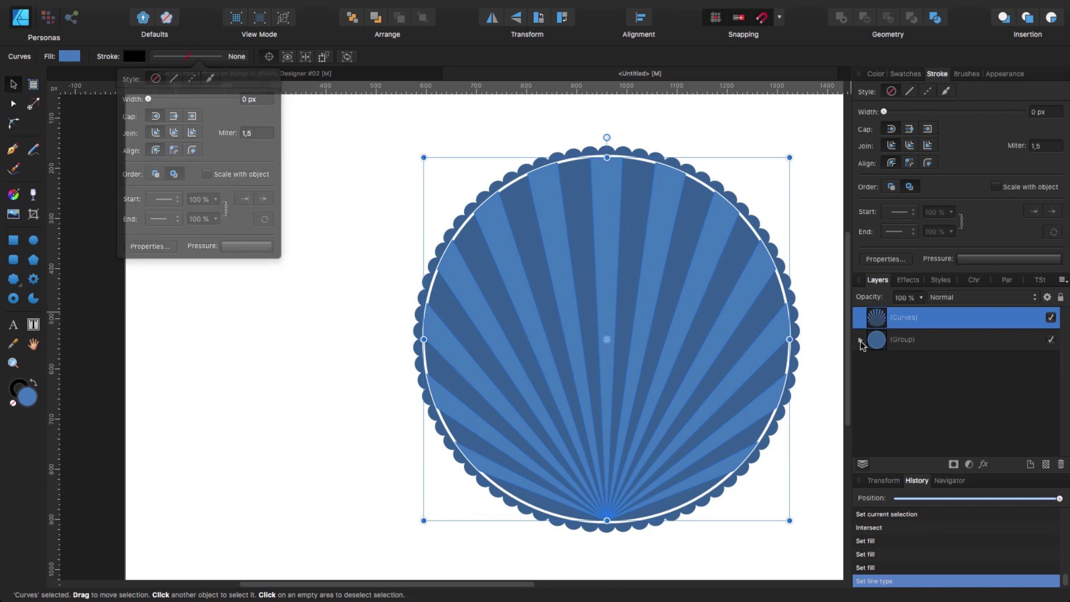
pyautogui.moveTo(881, 326); pyautogui.dragTo(883, 374)
pyautogui.click(333, 402)
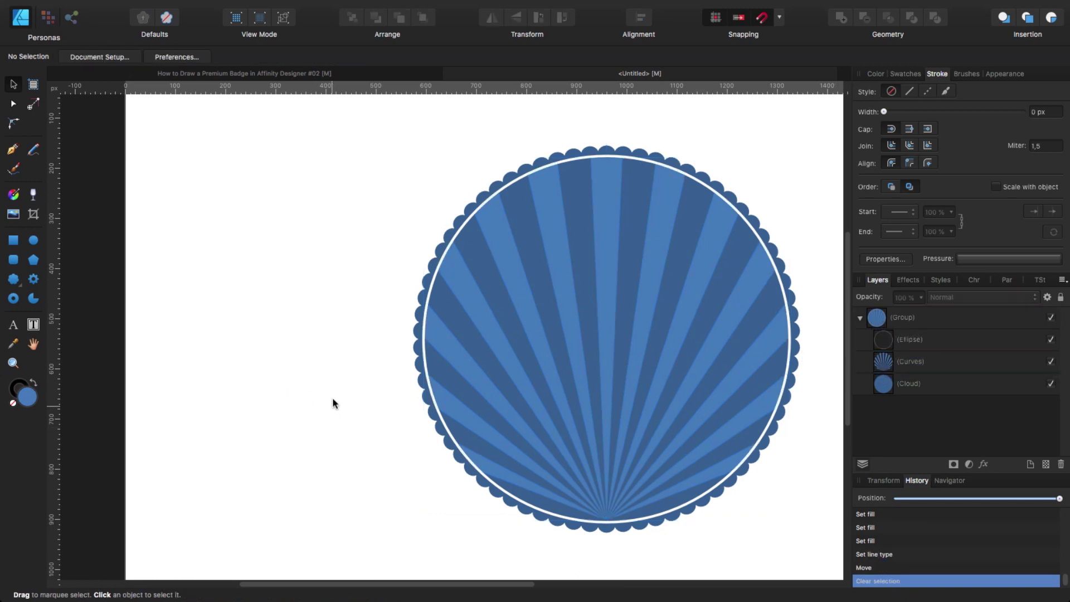
pyautogui.hscroll(5, 223, 345)
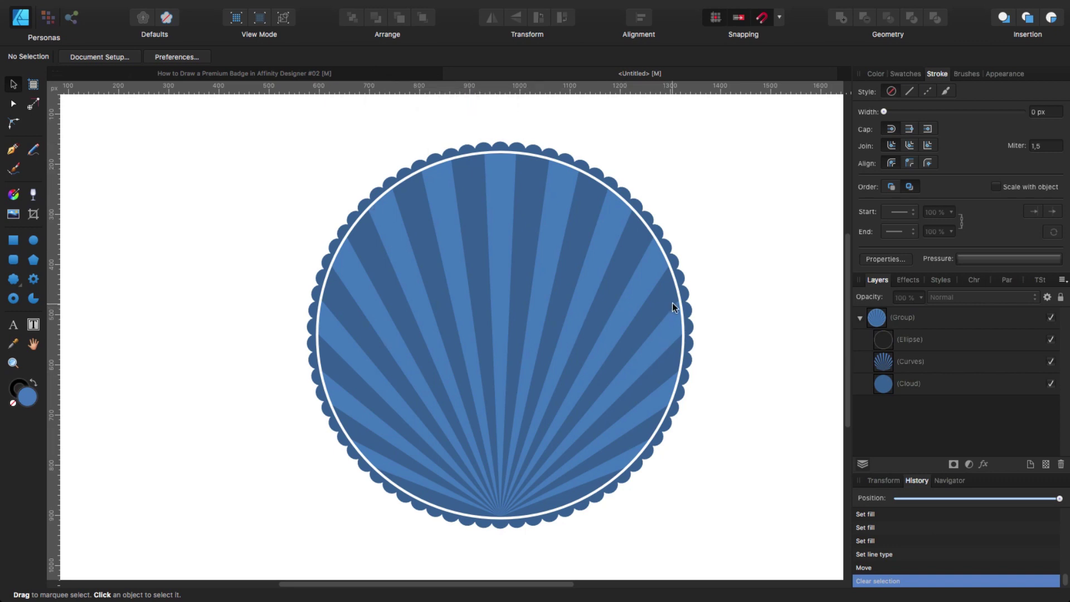
pyautogui.click(860, 320)
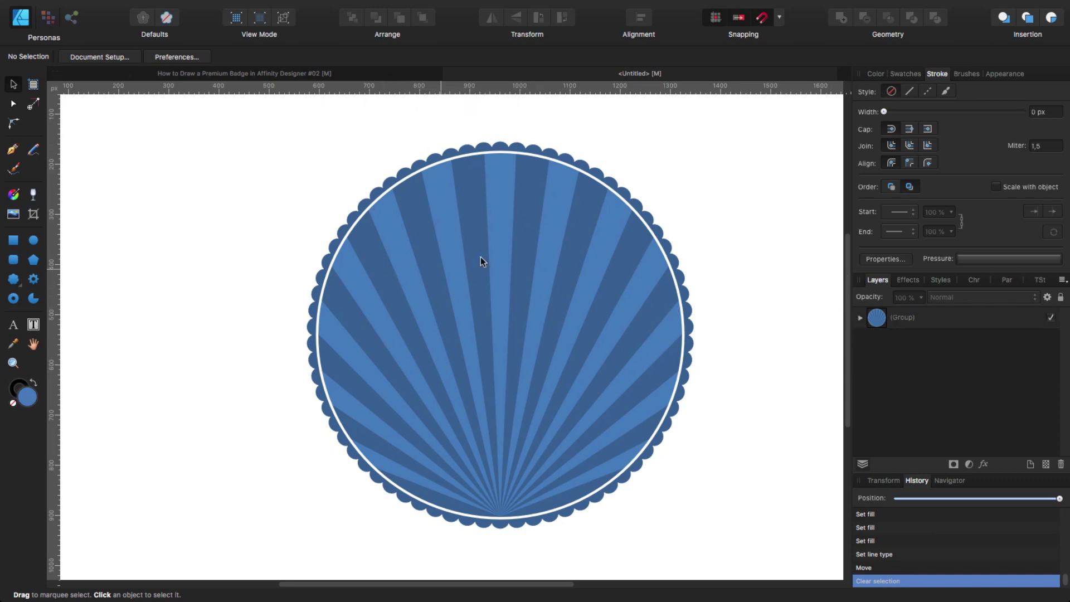
# - Check the finished badge in the other open document, and add the art text "100%" at about 37.9 pt beside the new badge
pyautogui.click(363, 72)
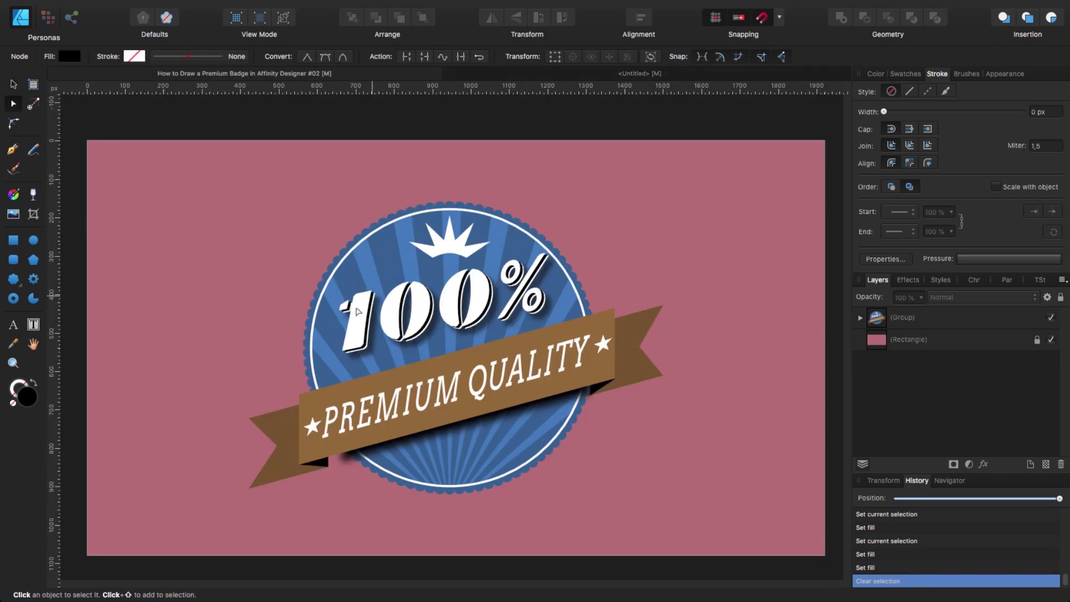
pyautogui.click(611, 74)
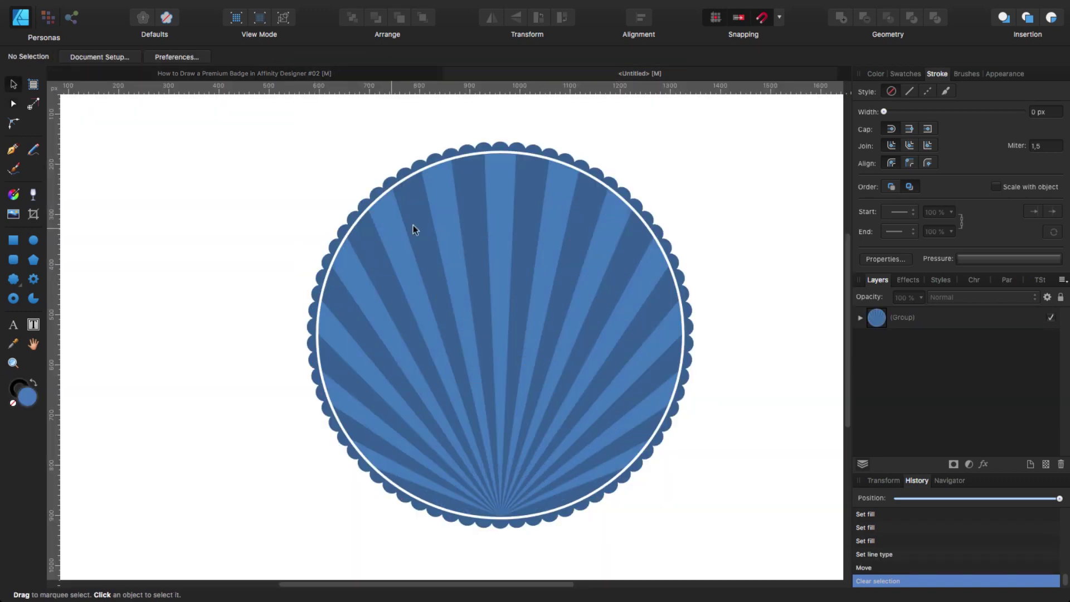
pyautogui.click(14, 326)
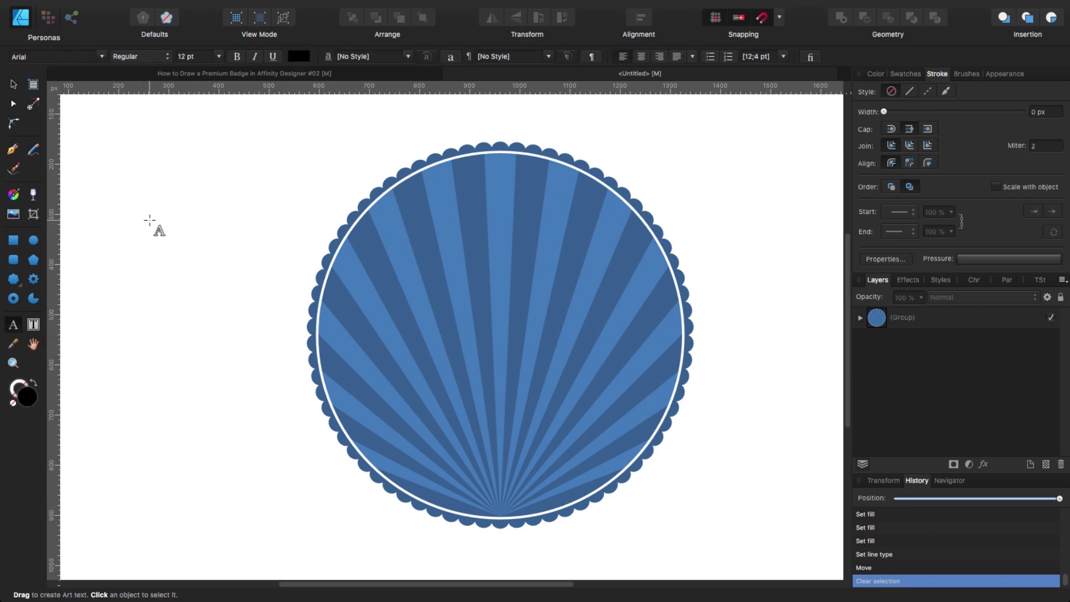
pyautogui.moveTo(153, 212); pyautogui.dragTo(206, 269)
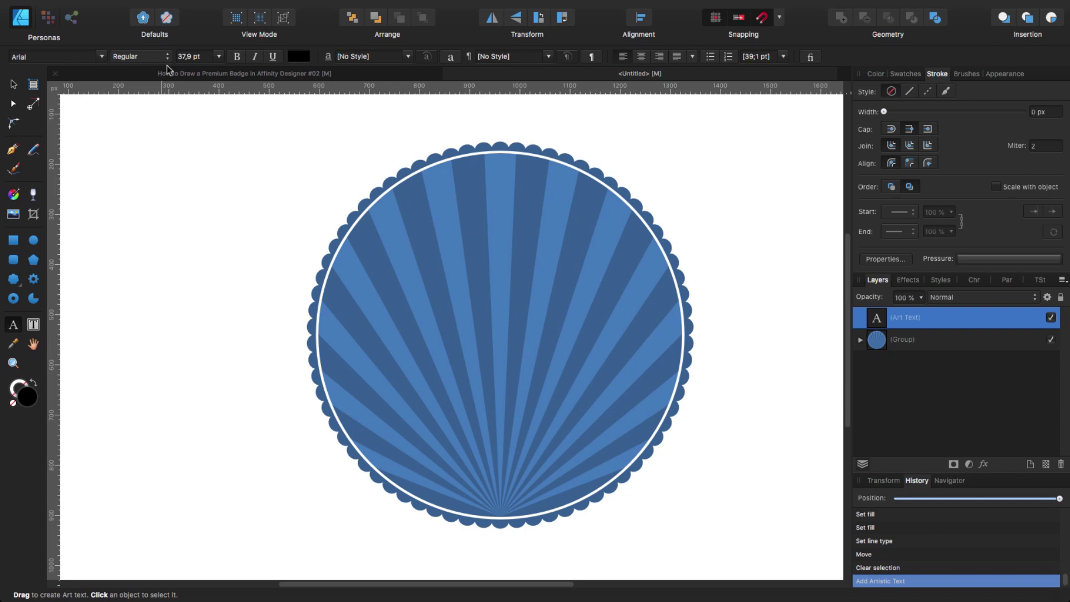
pyautogui.write('1')
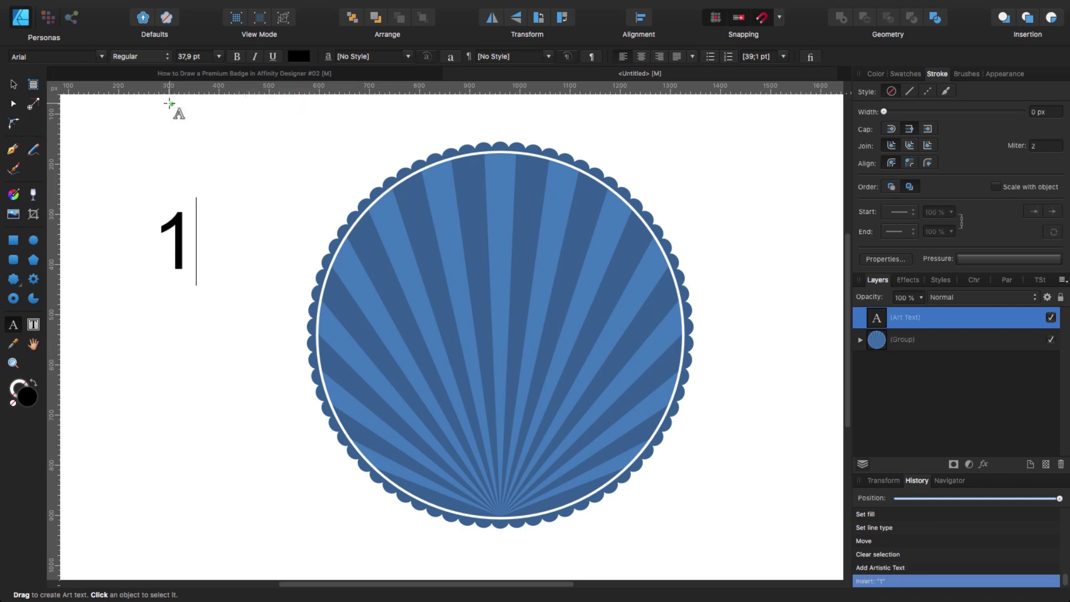
pyautogui.write('00')
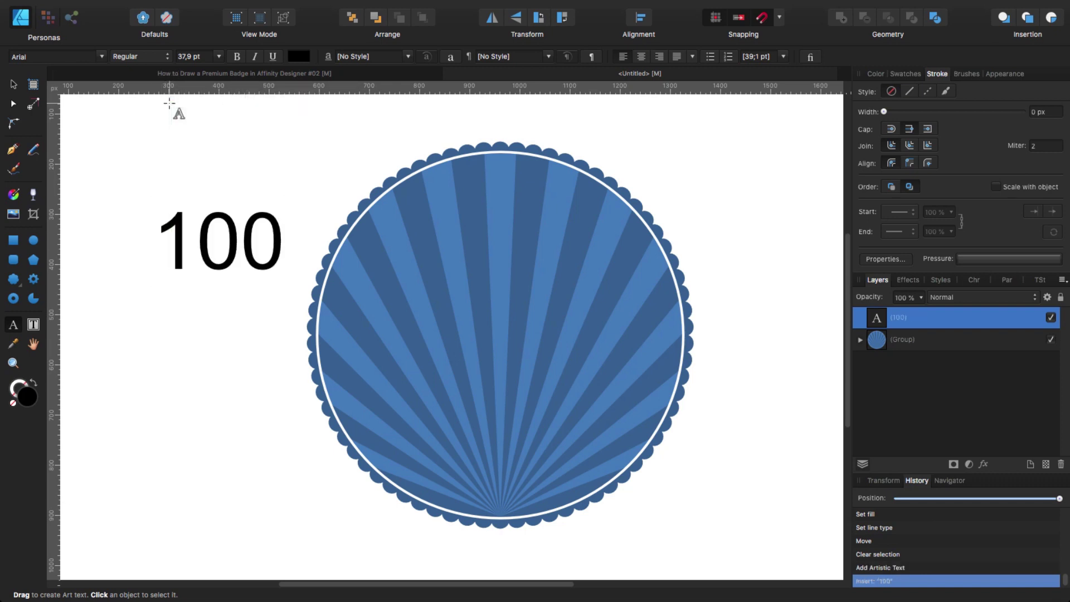
pyautogui.write('%')
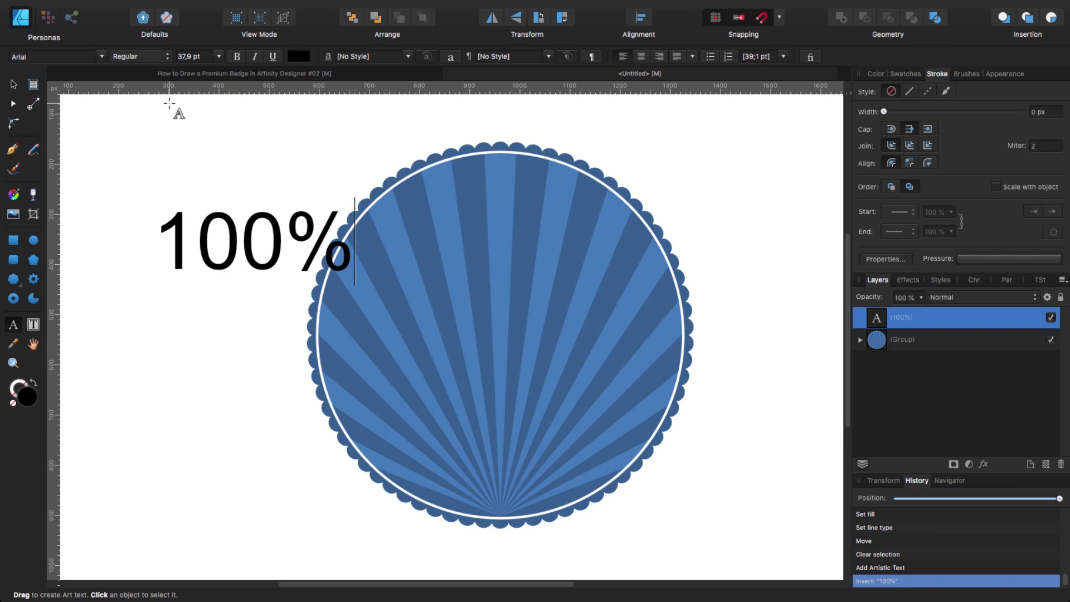
pyautogui.press('Escape')
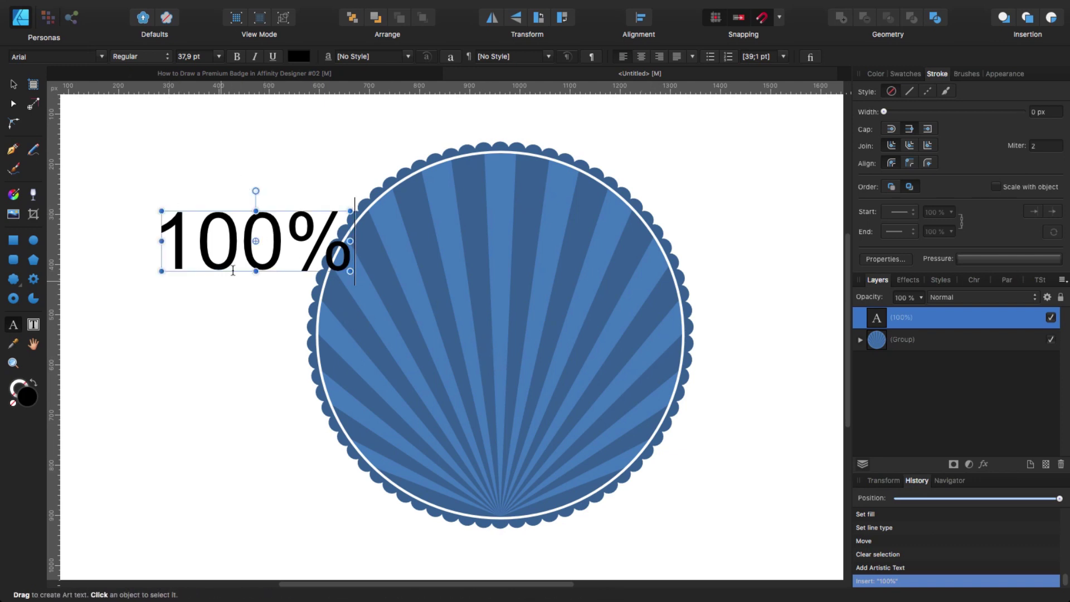
# - Change the font of the "100%" text to Emblema One from the recently used fonts
pyautogui.click(13, 84)
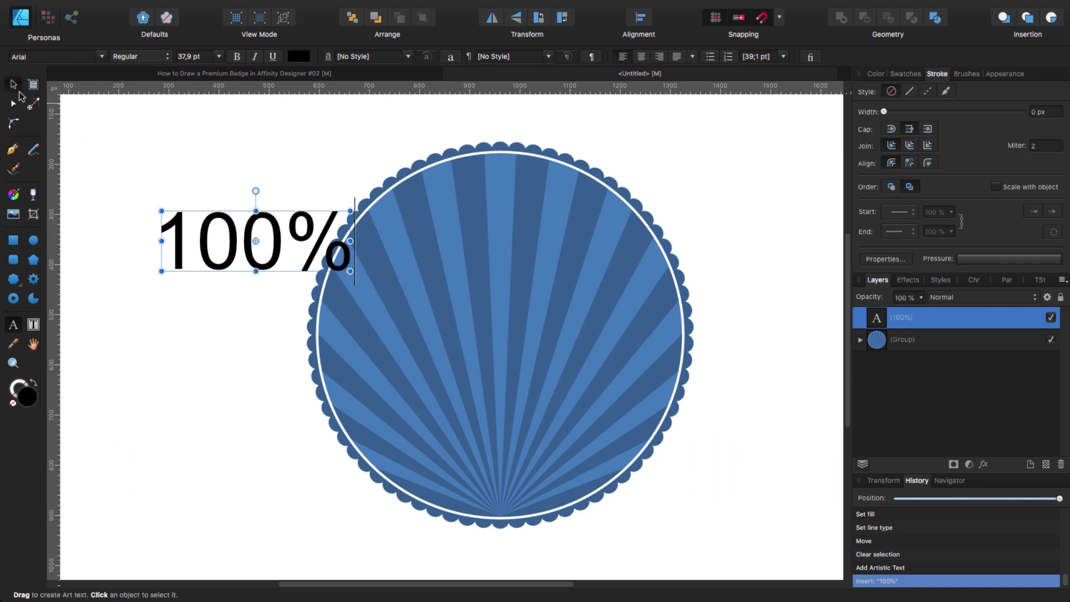
pyautogui.click(101, 56)
pyautogui.click(129, 72)
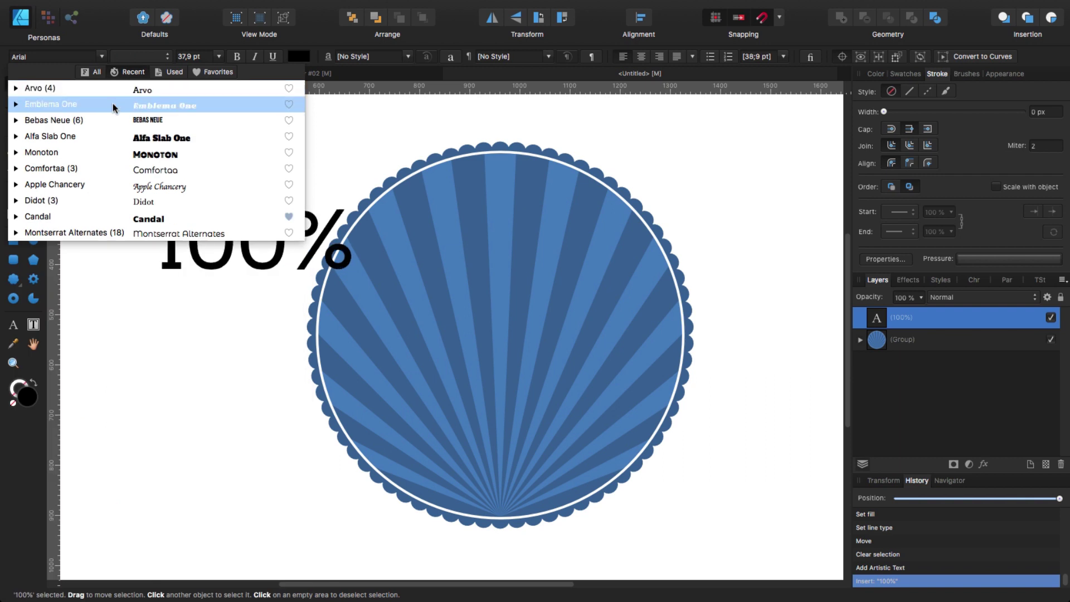
pyautogui.click(82, 106)
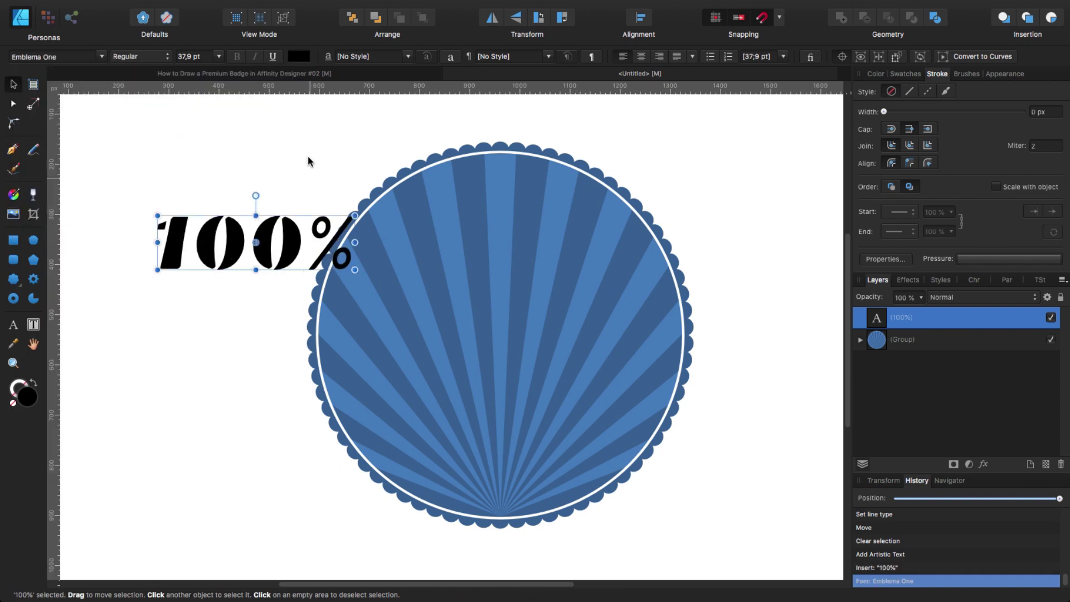
# - Set the "100%" text size to 42 pt and move it to the empty area beside the badge
pyautogui.click(207, 62)
pyautogui.write('42')
pyautogui.press('Return')
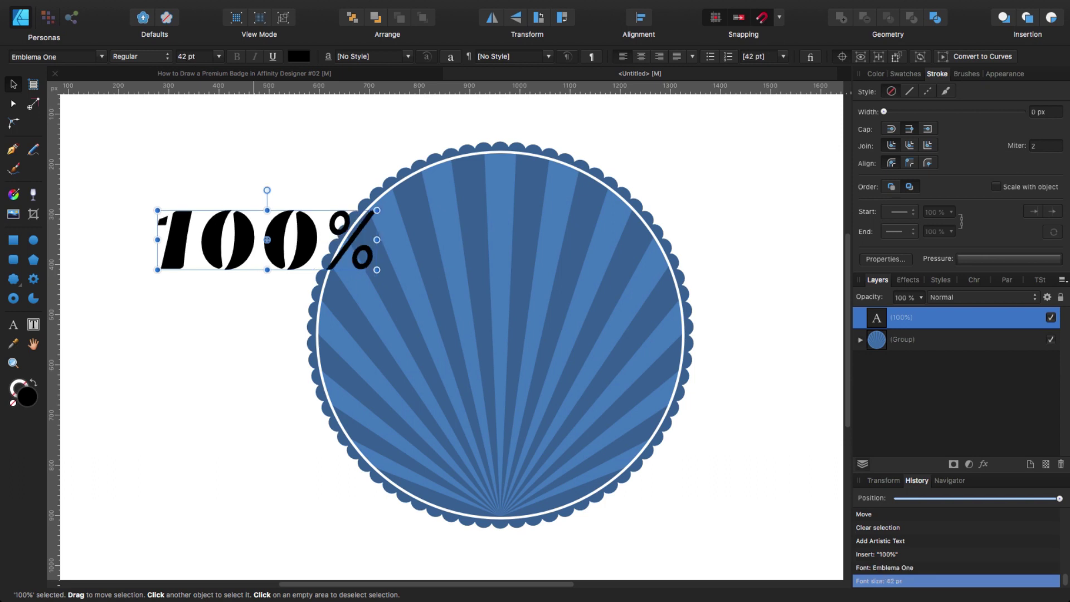
pyautogui.moveTo(277, 265); pyautogui.dragTo(219, 269)
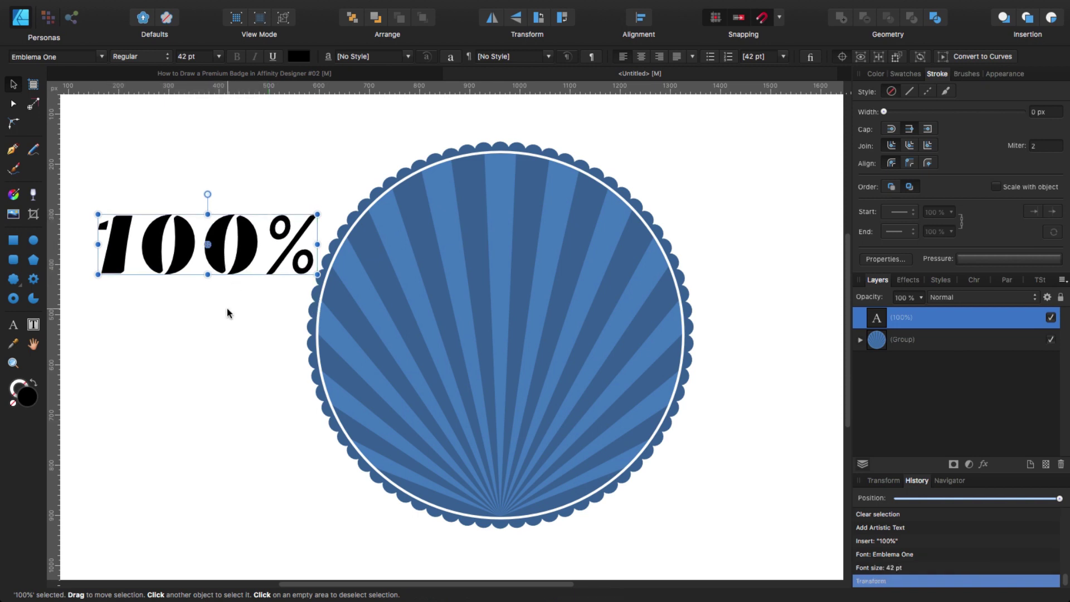
# - Duplicate the "100%" text twice and group all three copies
pyautogui.press('super+j')
pyautogui.press('super+j')
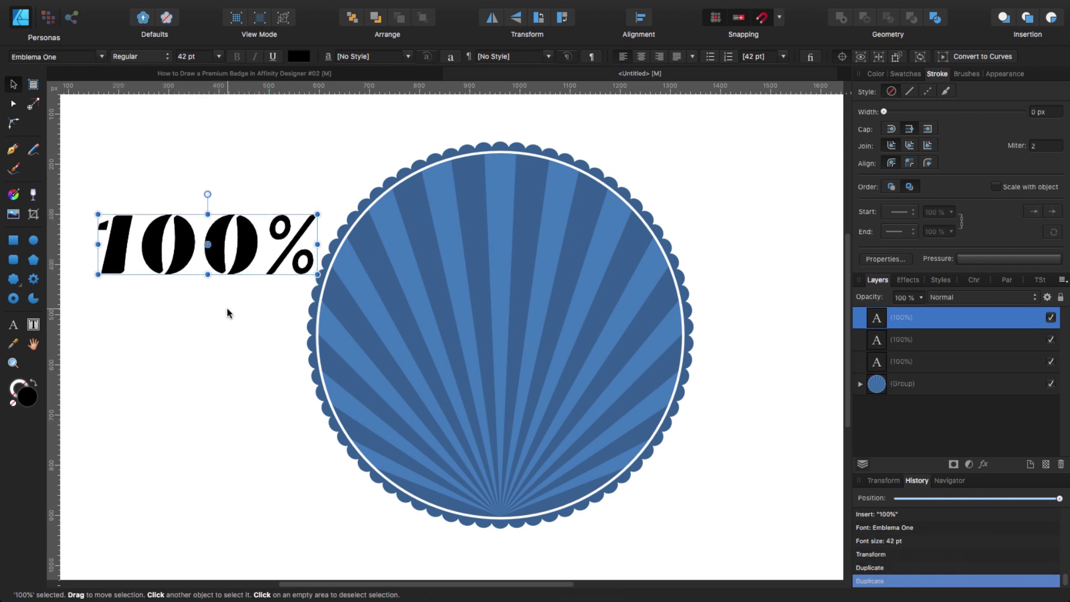
pyautogui.keyDown('shift'); pyautogui.click(888, 362); pyautogui.keyUp('shift')
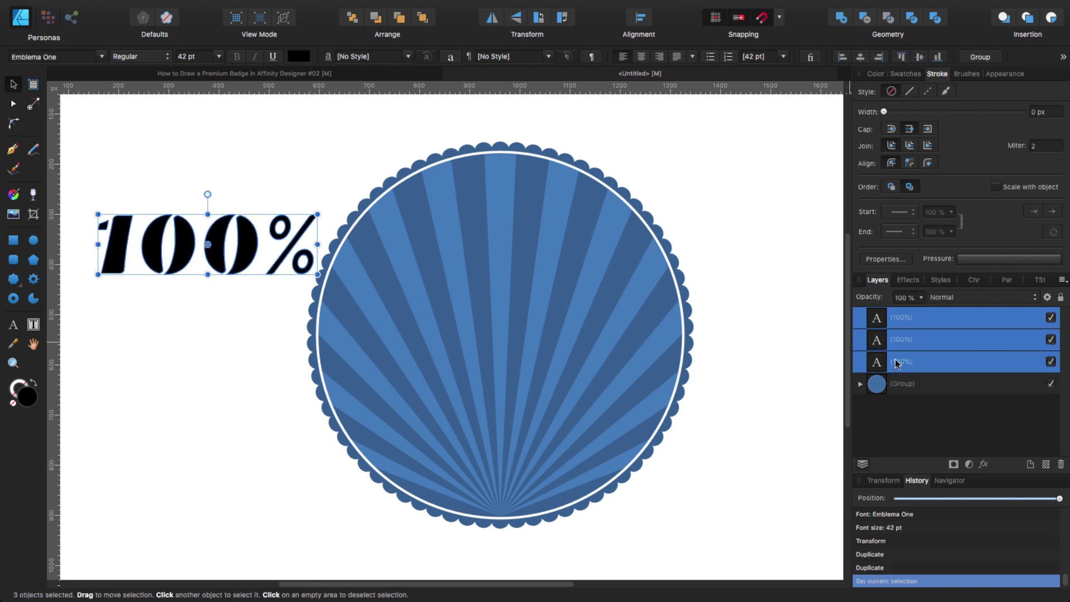
pyautogui.click(970, 58)
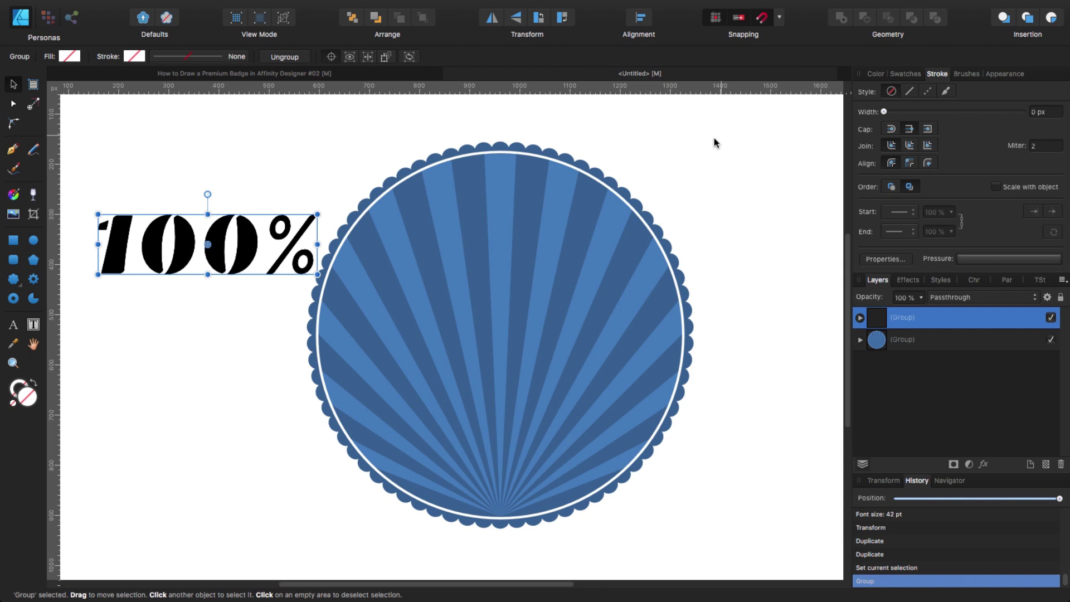
# - Change the fill of the uppermost and lowermost "100%" copies in the group to white, leaving the middle copy black
pyautogui.click(860, 318)
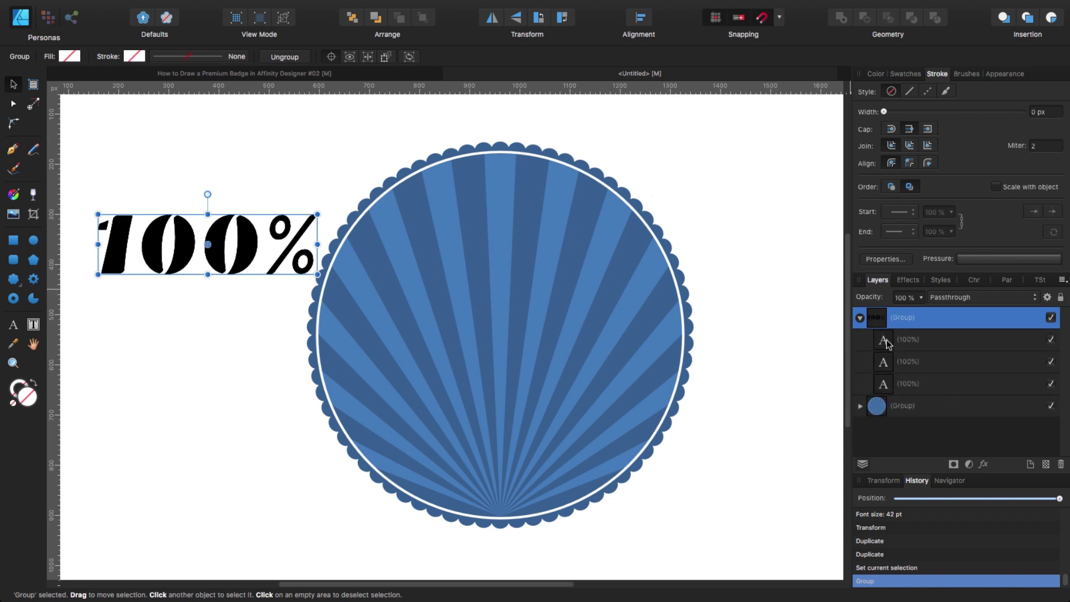
pyautogui.click(887, 338)
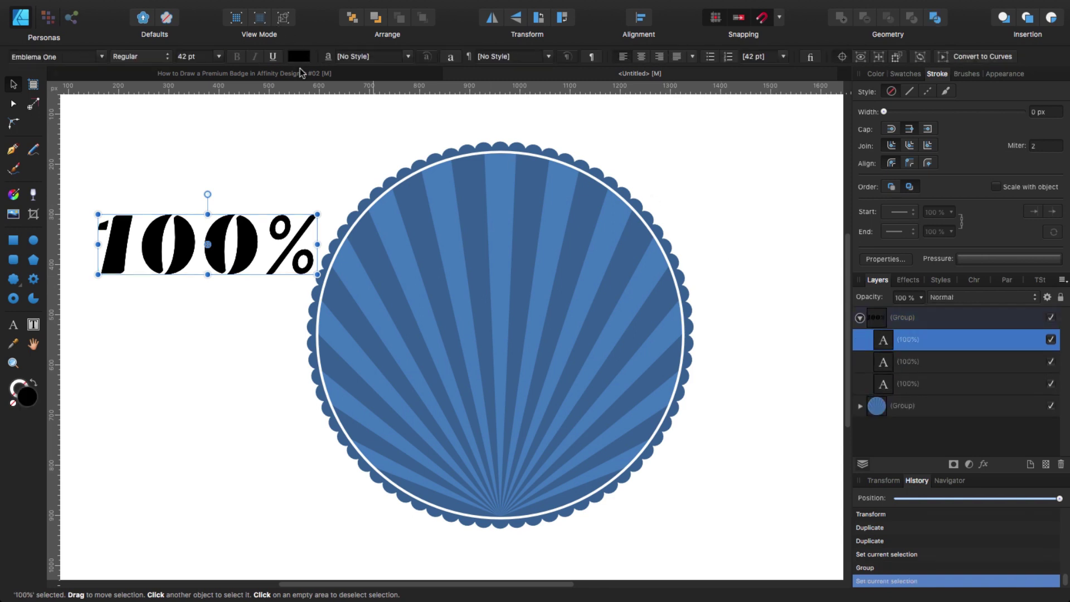
pyautogui.click(299, 56)
pyautogui.moveTo(319, 141); pyautogui.dragTo(485, 139)
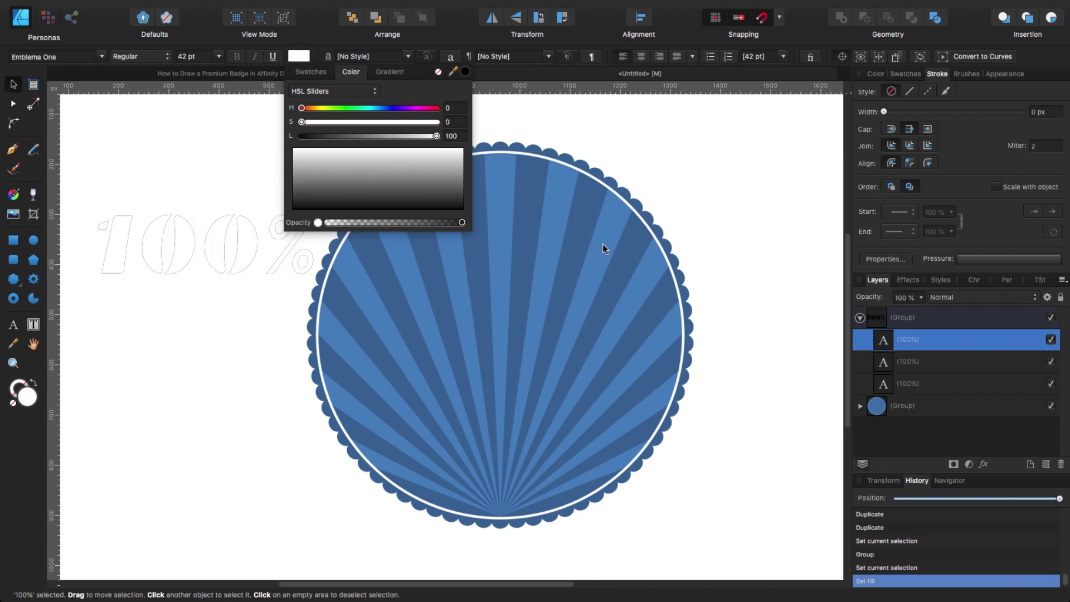
pyautogui.click(906, 385)
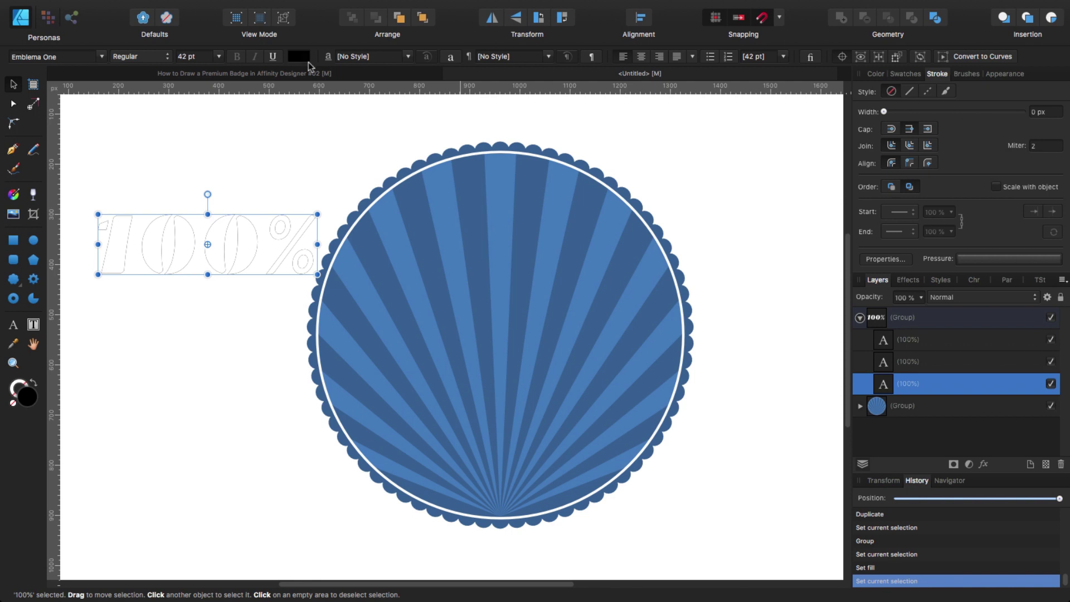
pyautogui.click(308, 59)
pyautogui.moveTo(300, 139); pyautogui.dragTo(437, 136)
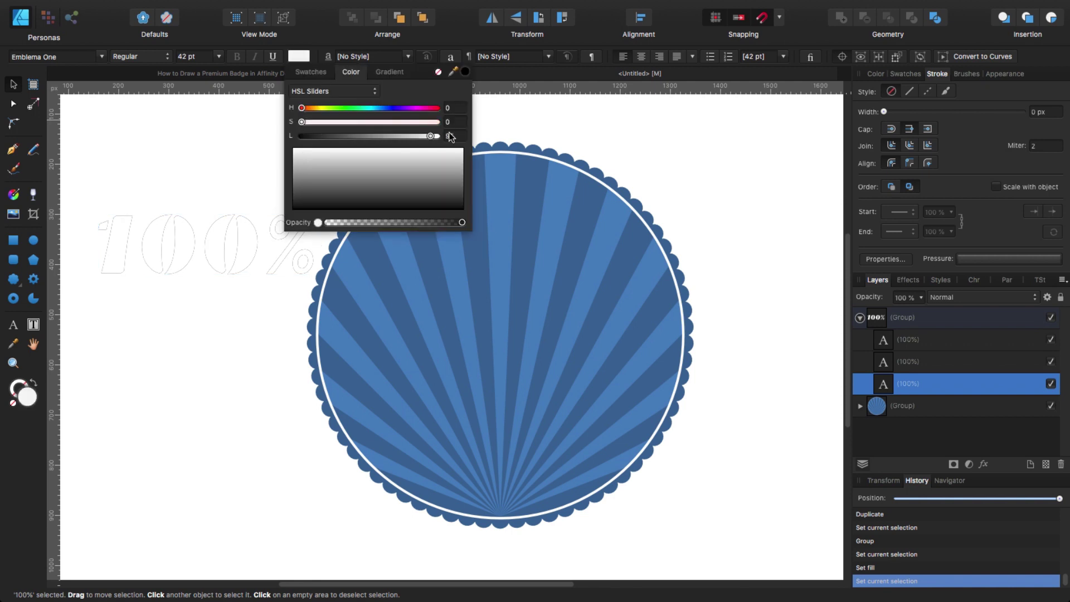
# - Nudge the uppermost and middle "100%" copies slightly up and left to offset the three layers
pyautogui.click(894, 345)
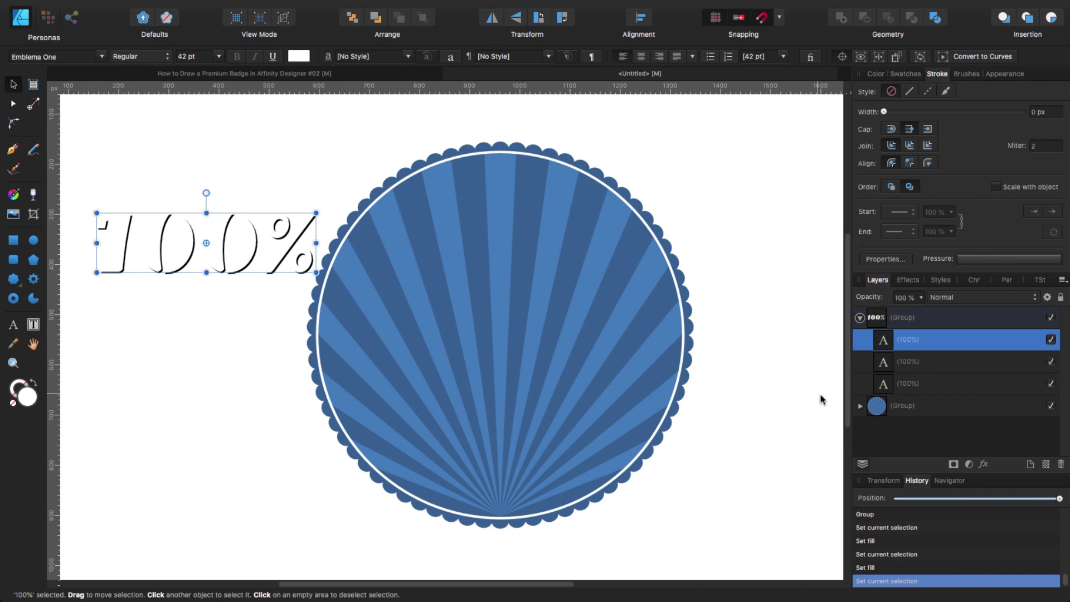
pyautogui.click(888, 365)
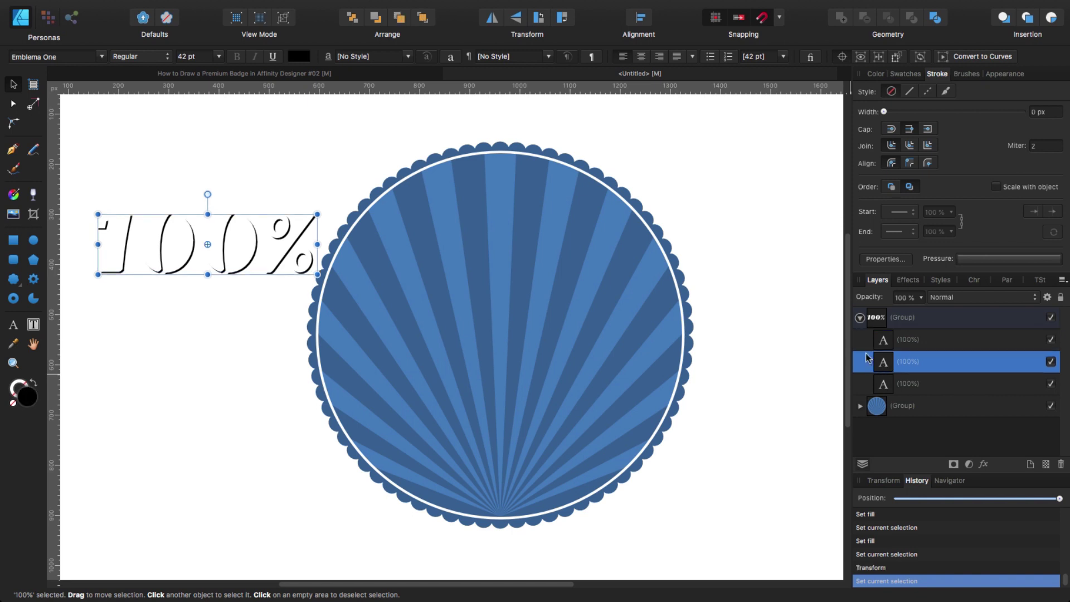
pyautogui.press('Up')
pyautogui.press('Up')
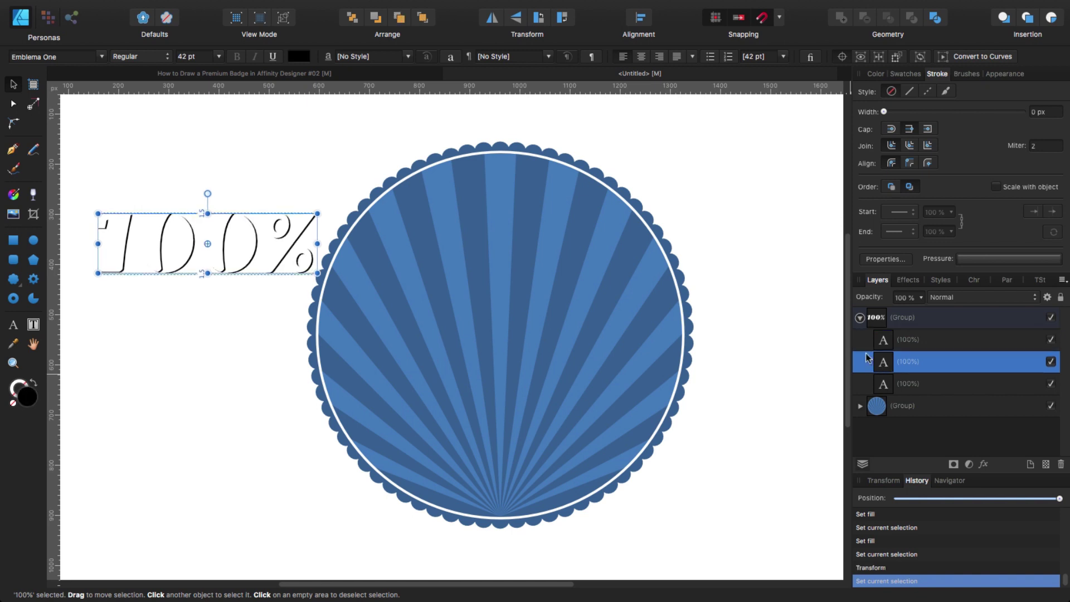
pyautogui.press('Left')
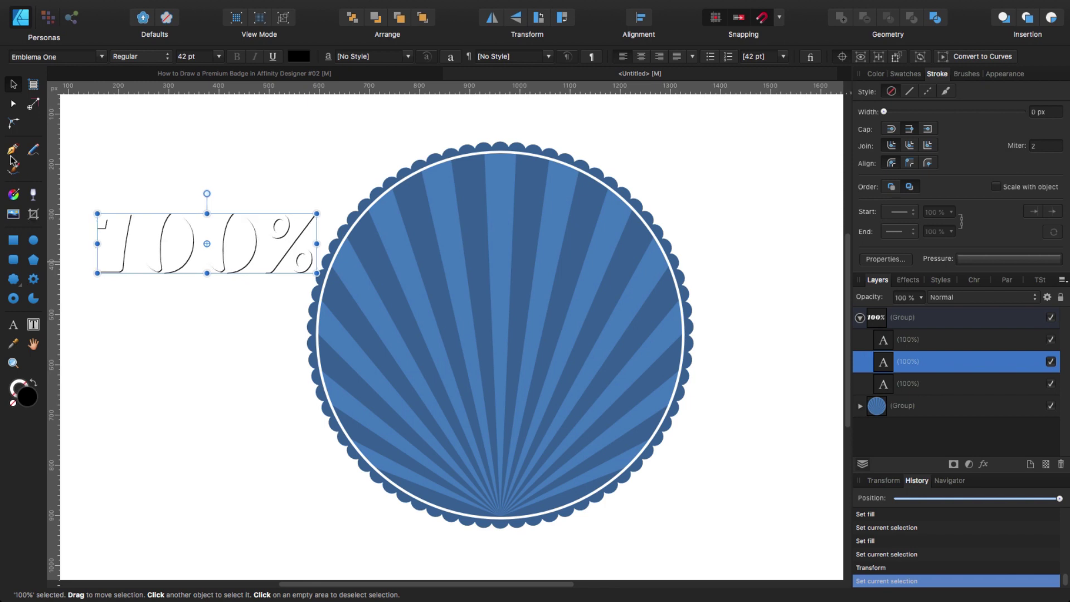
pyautogui.click(139, 156)
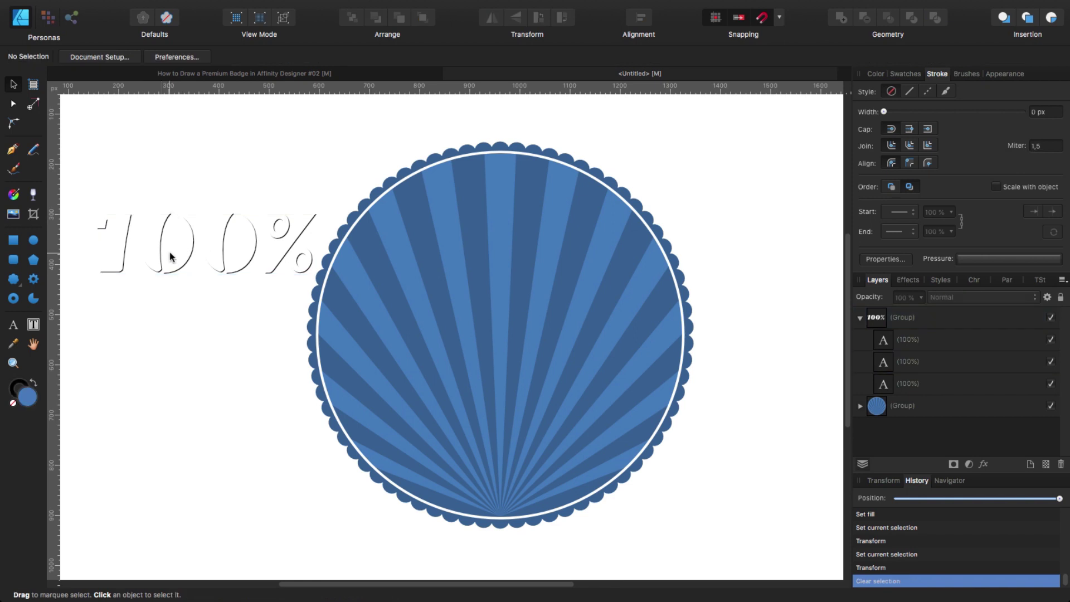
# - Shear the "100%" group so it slants upward to the right, and position it across the badge's upper half
pyautogui.click(185, 256)
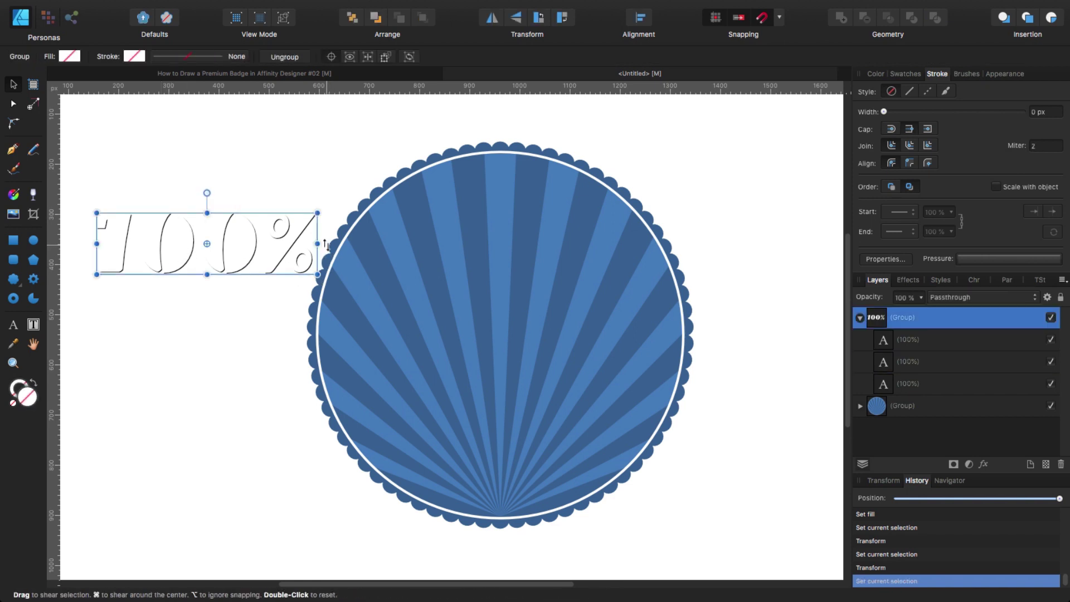
pyautogui.moveTo(328, 239); pyautogui.dragTo(320, 188)
pyautogui.moveTo(160, 235); pyautogui.dragTo(438, 293)
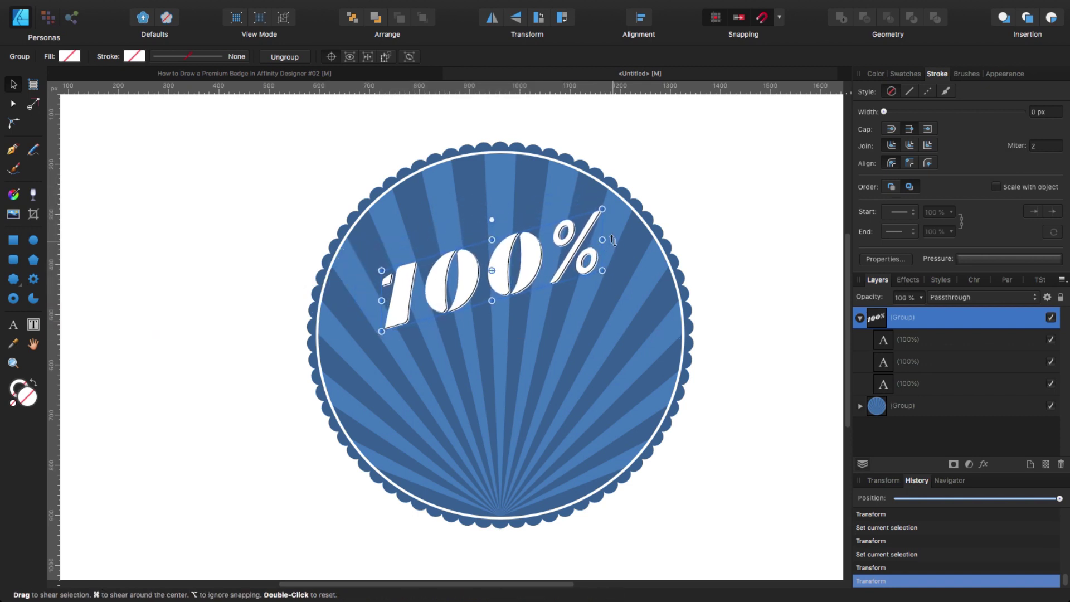
pyautogui.moveTo(613, 240); pyautogui.dragTo(620, 248)
pyautogui.moveTo(533, 277); pyautogui.dragTo(527, 267)
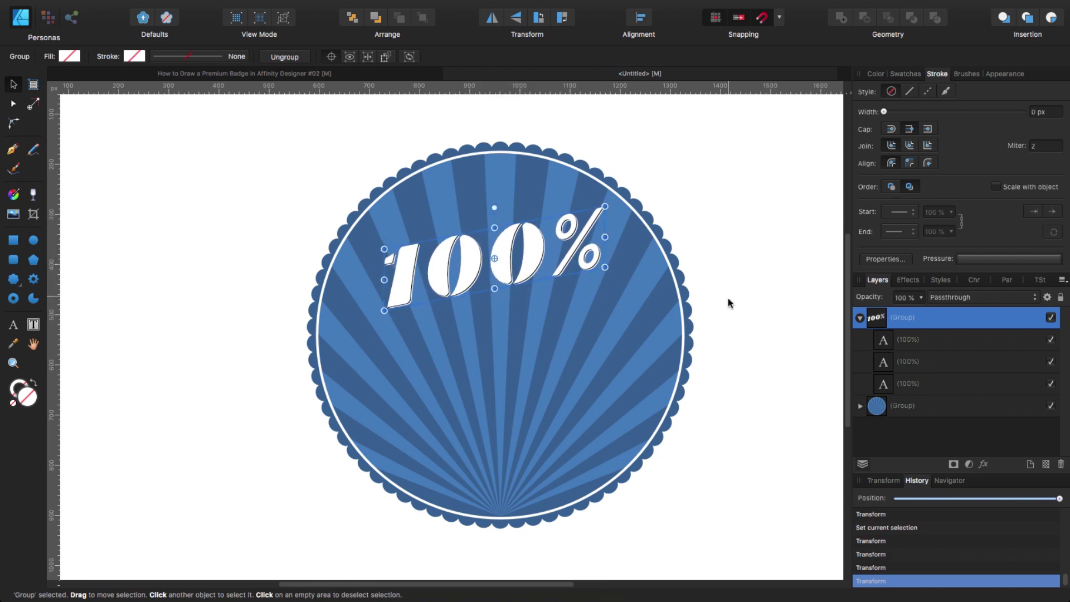
# - Apply an outer shadow to the "100%" group with 100% opacity, 21.5 px radius, 17.4 px offset and 7% intensity
pyautogui.click(860, 318)
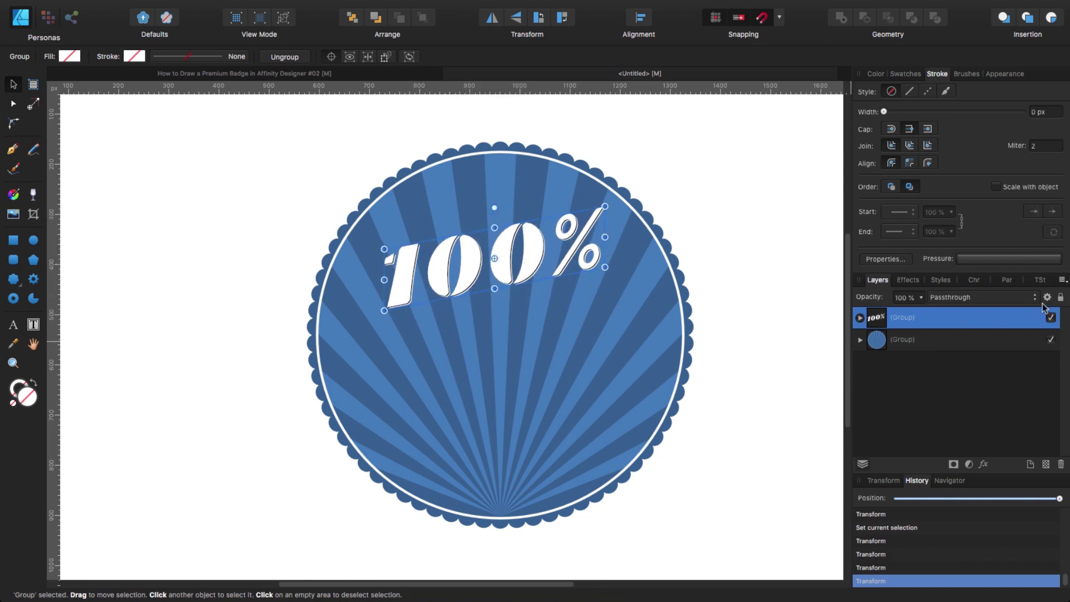
pyautogui.click(984, 464)
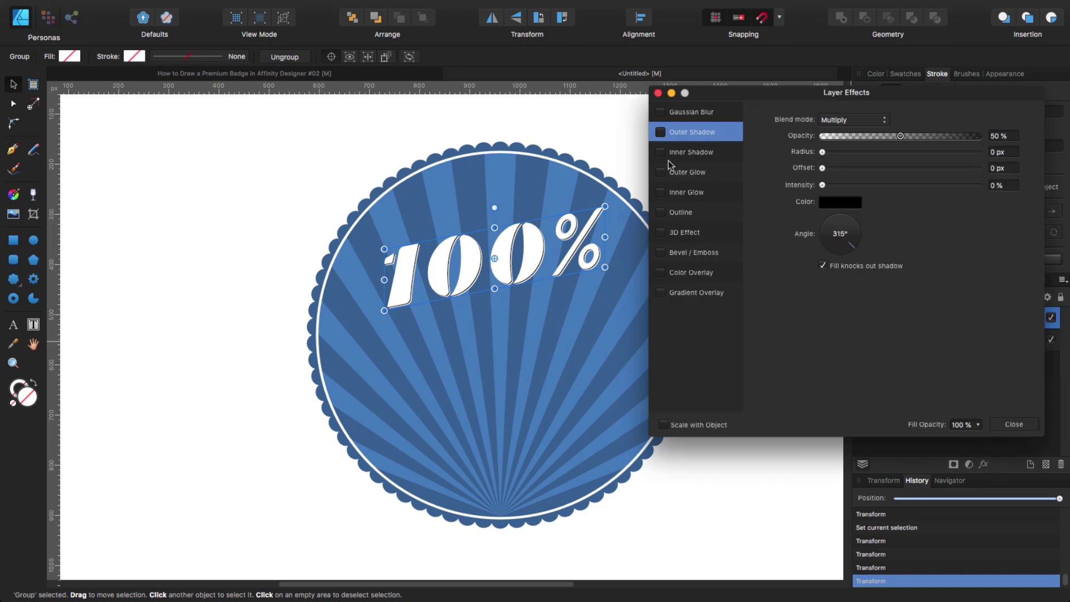
pyautogui.click(661, 132)
pyautogui.moveTo(822, 152); pyautogui.dragTo(890, 161)
pyautogui.moveTo(824, 167)
pyautogui.mouseDown()
pyautogui.moveTo(860, 171)
pyautogui.moveTo(832, 184)
pyautogui.mouseUp()
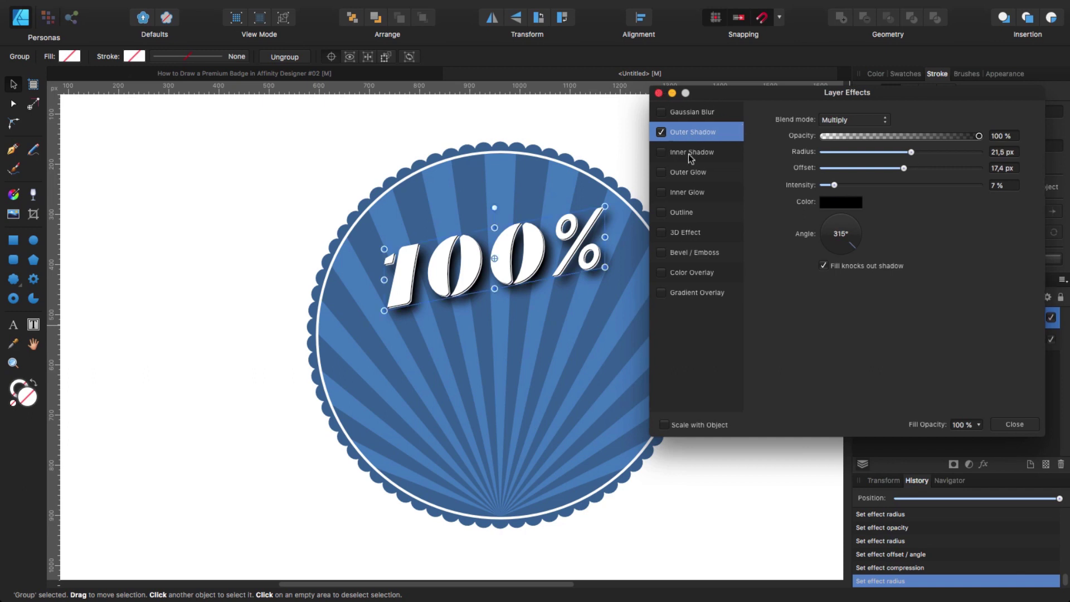
pyautogui.click(659, 93)
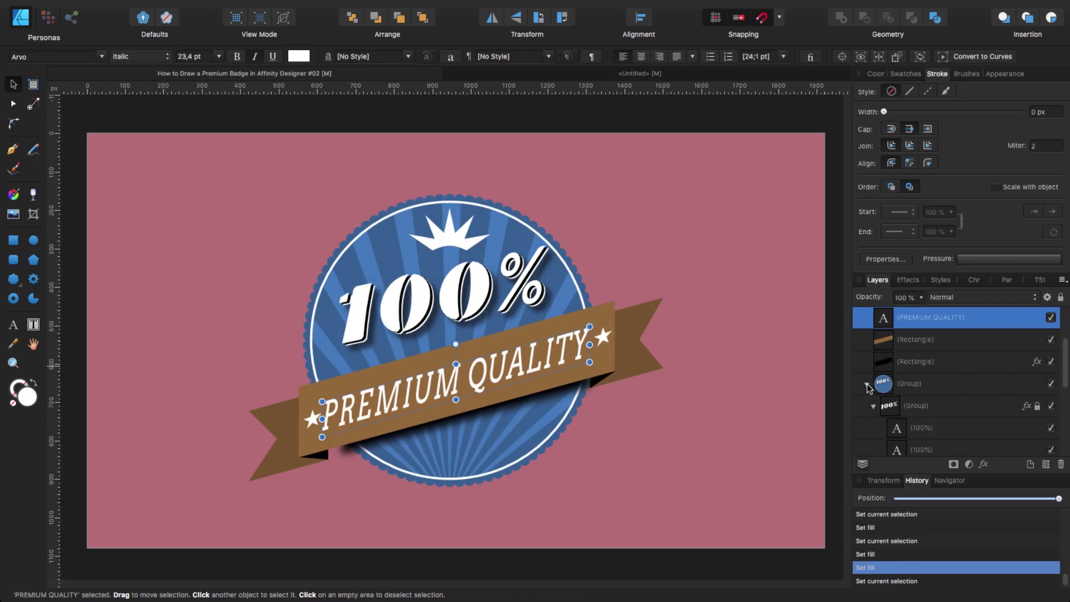
# - Examine the white crown above the lettering in the finished badge document, then return to the untitled document
pyautogui.click(868, 385)
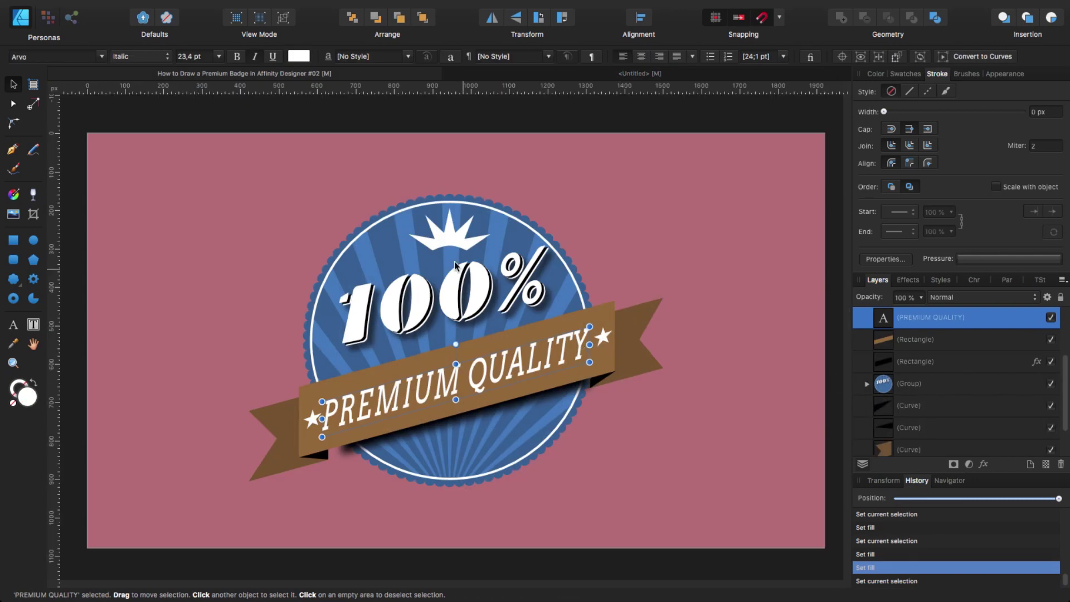
pyautogui.click(448, 238)
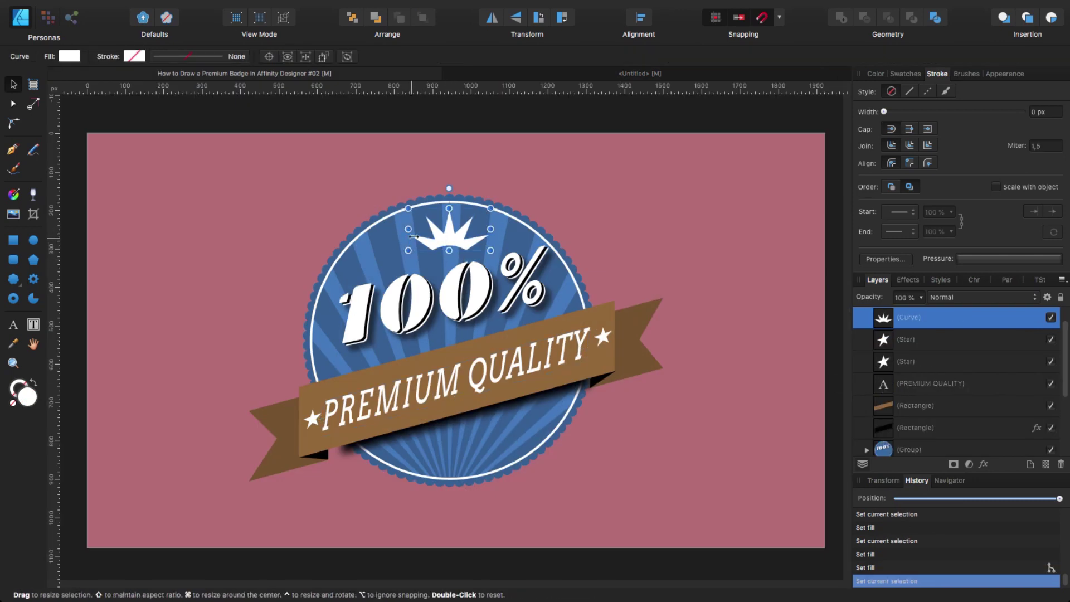
pyautogui.click(589, 76)
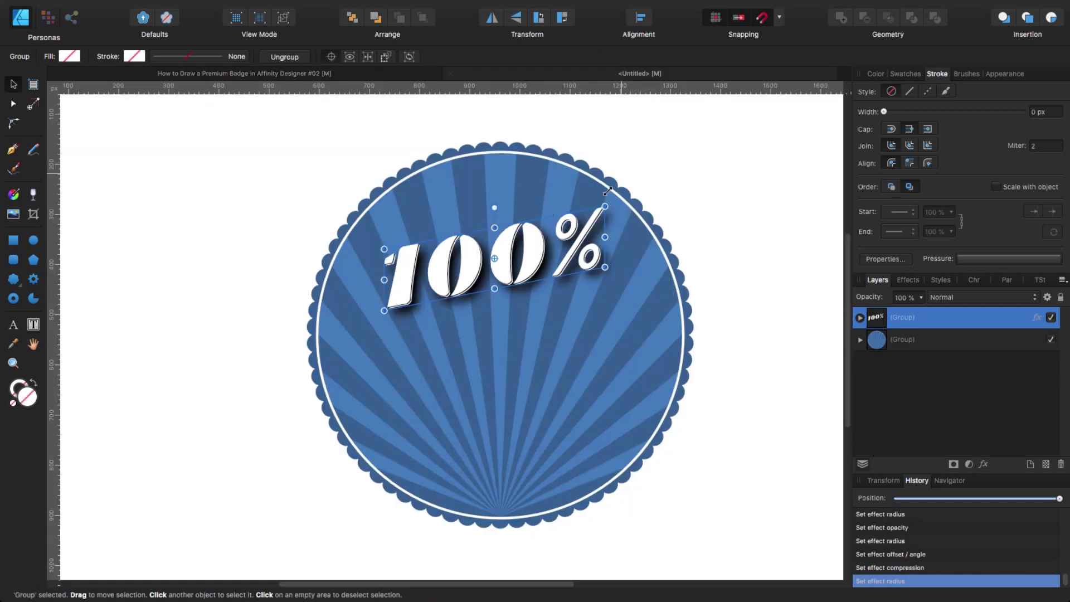
# - Add a star about 310 px wide beside the badge and set it to 12 points
pyautogui.click(13, 279)
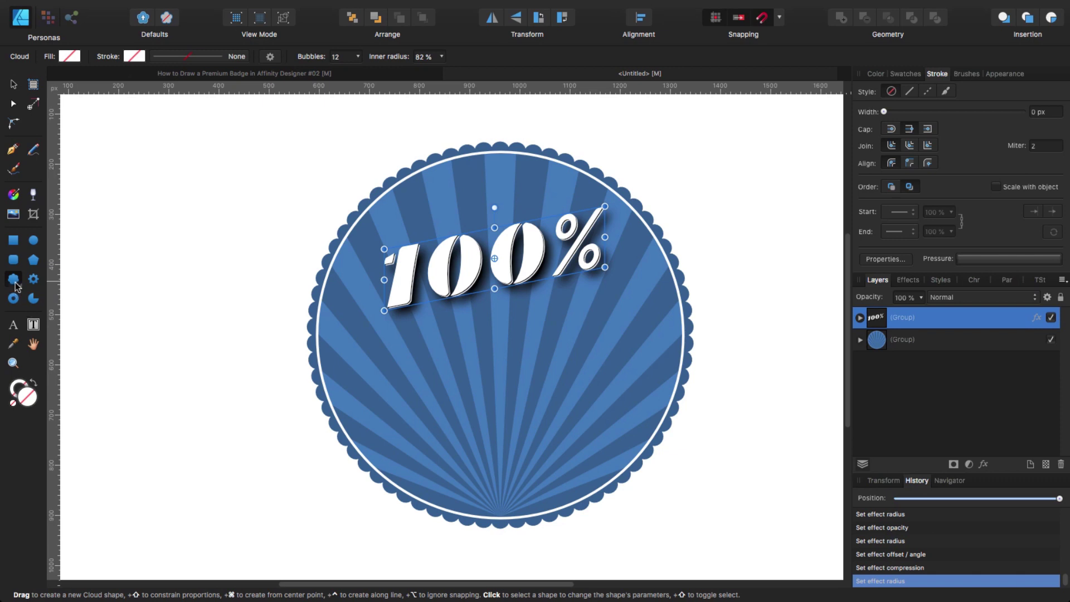
pyautogui.click(14, 281)
pyautogui.click(76, 345)
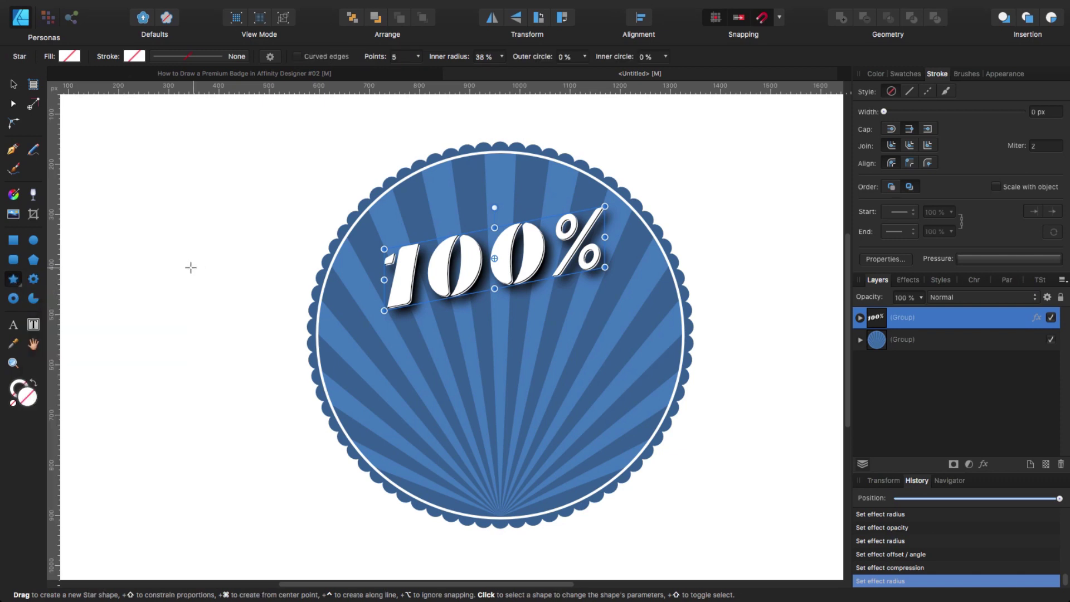
pyautogui.moveTo(179, 270); pyautogui.dragTo(256, 346)
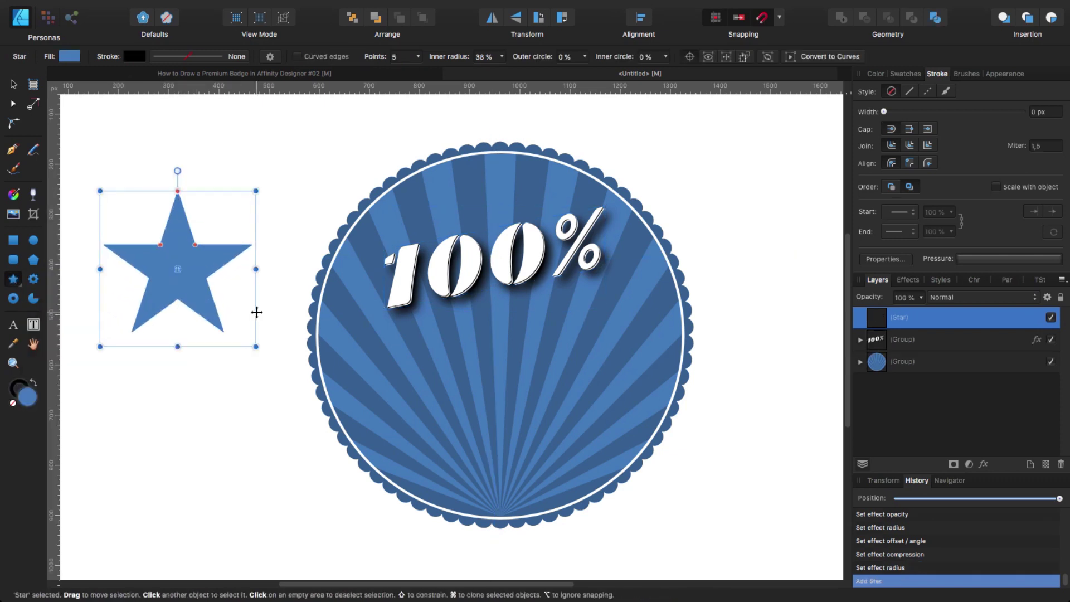
pyautogui.click(417, 56)
pyautogui.moveTo(418, 74); pyautogui.dragTo(437, 78)
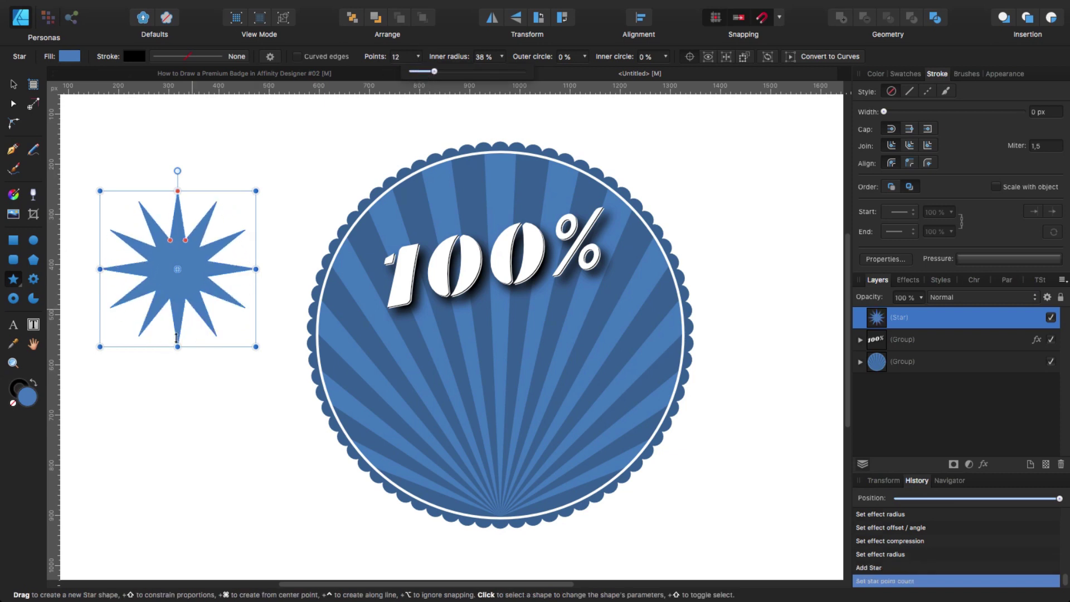
# - Convert the star to curves and delete its lower nodes to leave a five-pointed crown with a flat base
pyautogui.click(14, 86)
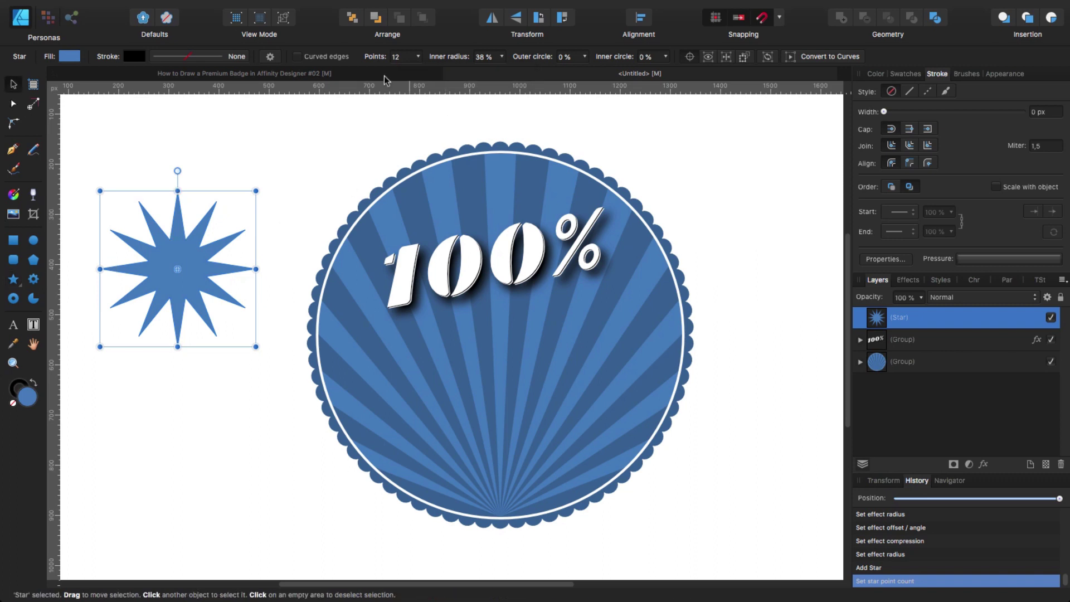
pyautogui.click(823, 58)
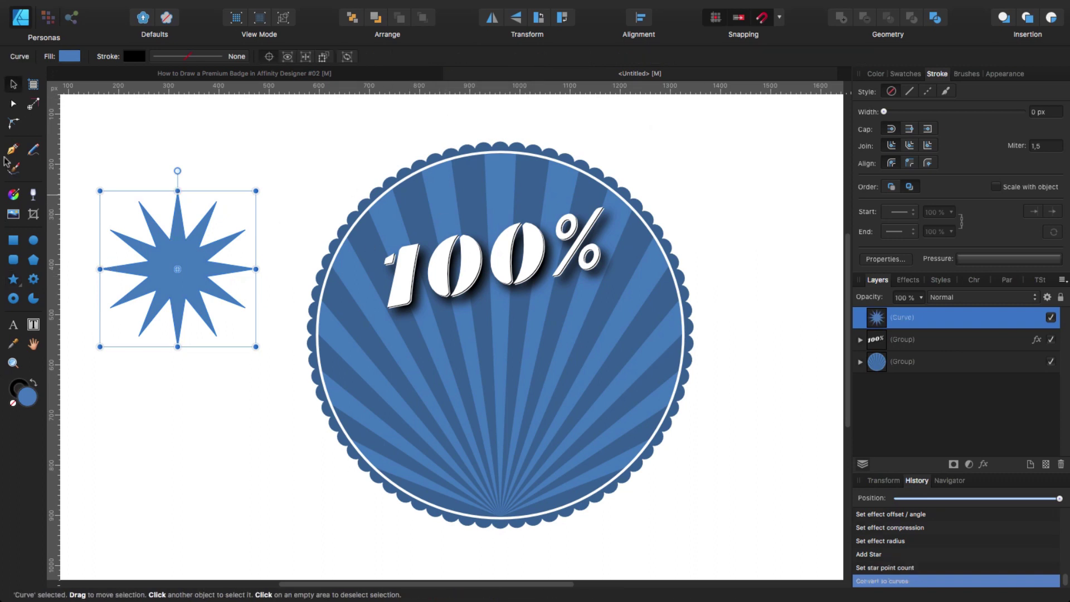
pyautogui.click(14, 104)
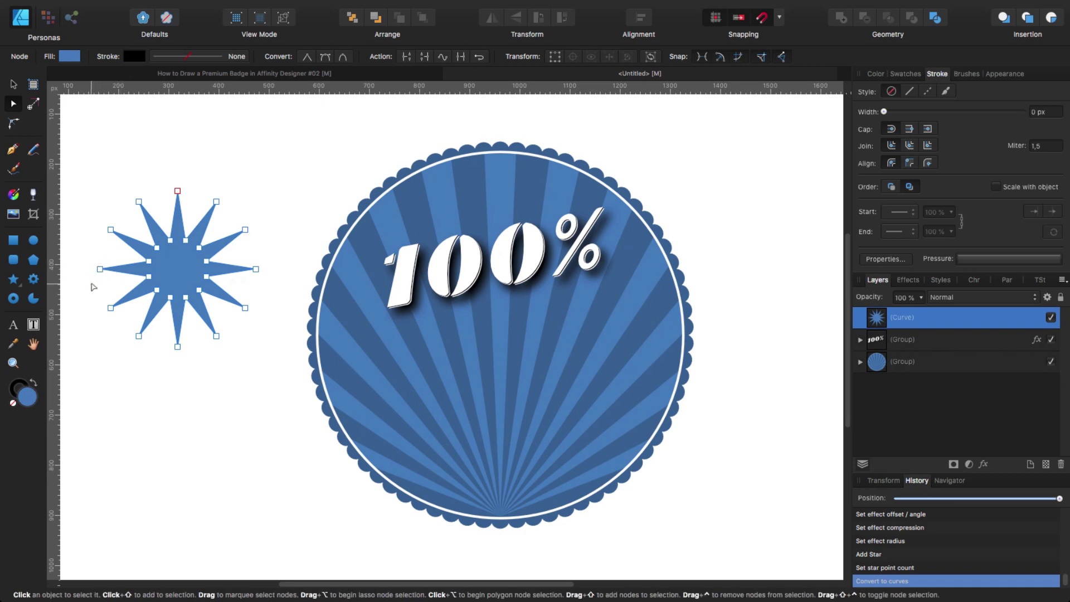
pyautogui.moveTo(92, 280)
pyautogui.mouseDown()
pyautogui.moveTo(128, 265)
pyautogui.moveTo(189, 277)
pyautogui.moveTo(259, 260)
pyautogui.moveTo(285, 287)
pyautogui.moveTo(248, 349)
pyautogui.moveTo(140, 384)
pyautogui.moveTo(91, 306)
pyautogui.mouseUp()
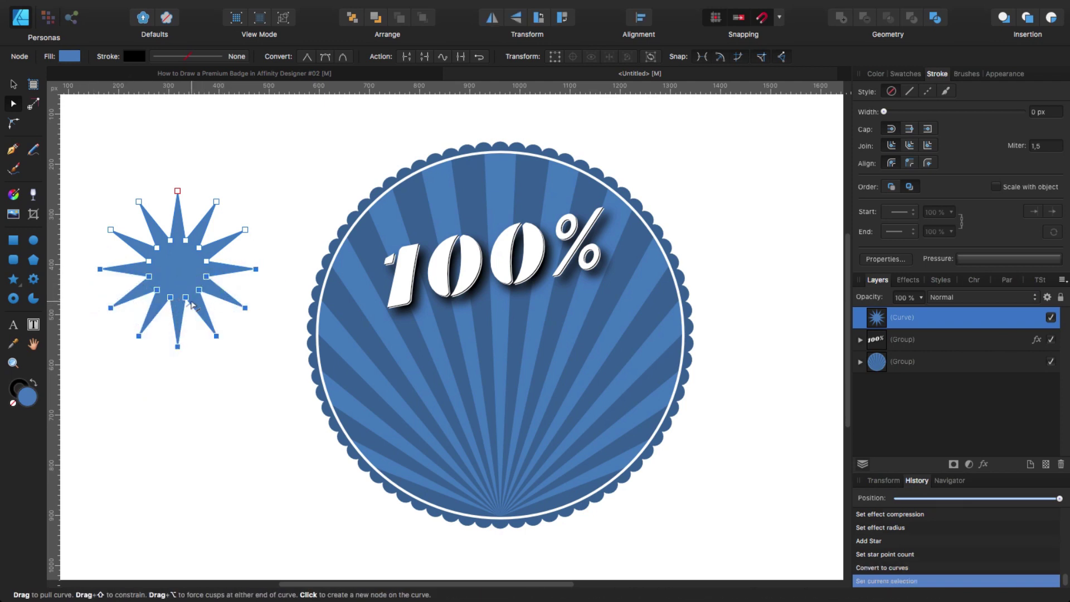
pyautogui.press('Delete')
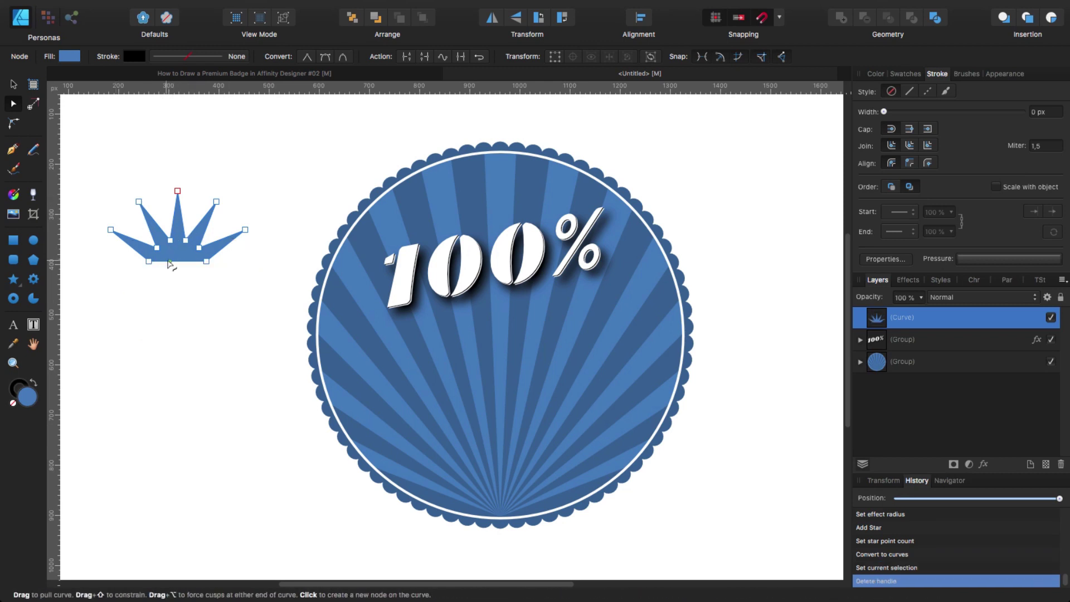
pyautogui.scroll(8, 172, 262)
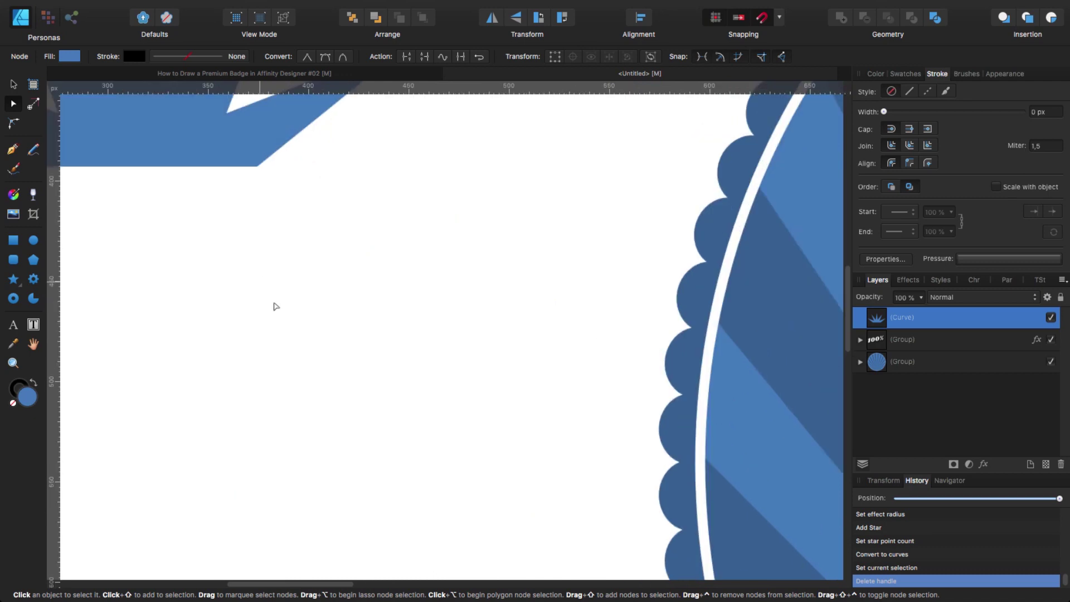
# - Bend the crown's straight base edge upward into a shallow arch
pyautogui.click(276, 307)
pyautogui.hscroll(-5, 287, 321)
pyautogui.scroll(3, 287, 320)
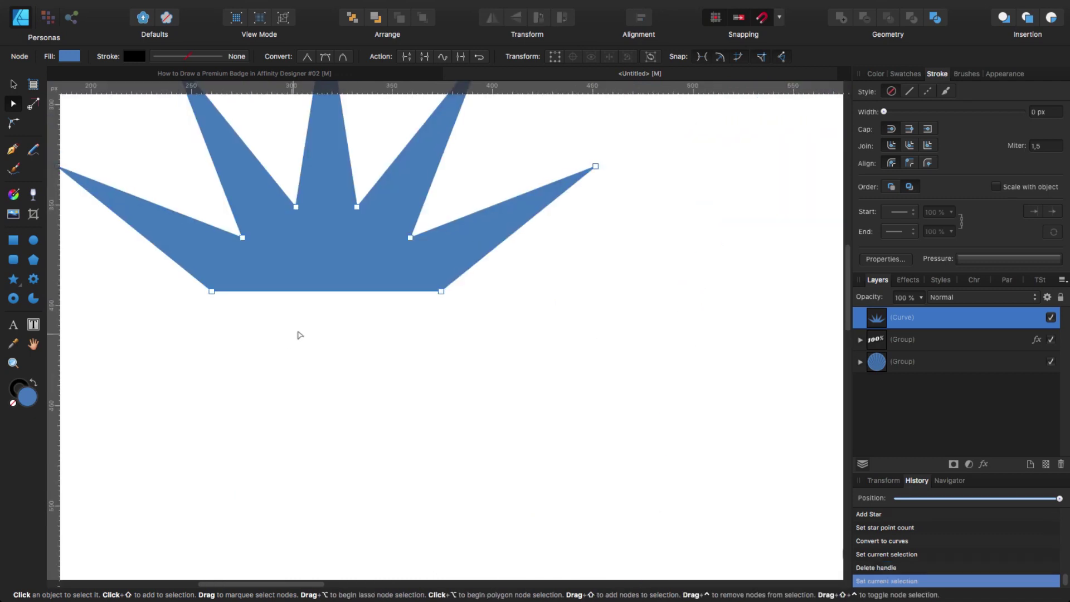
pyautogui.click(326, 291)
pyautogui.moveTo(327, 291); pyautogui.dragTo(327, 270)
pyautogui.press('super+z')
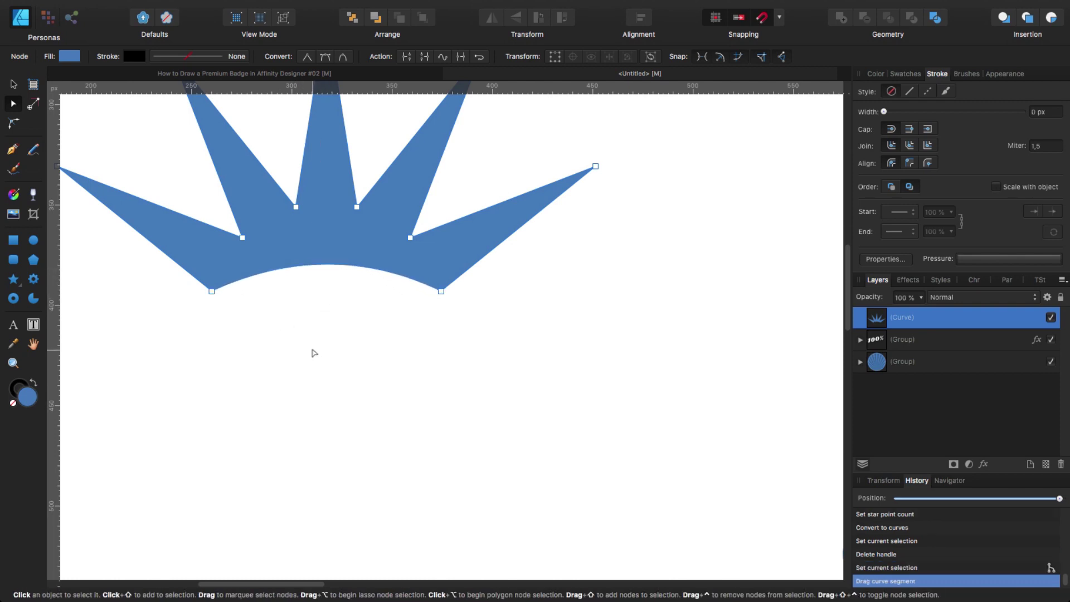
# - Lower the two corner nodes of the crown's arched base together by about 13 px
pyautogui.moveTo(349, 346)
pyautogui.mouseDown()
pyautogui.moveTo(440, 265)
pyautogui.moveTo(211, 279)
pyautogui.moveTo(294, 332)
pyautogui.mouseUp()
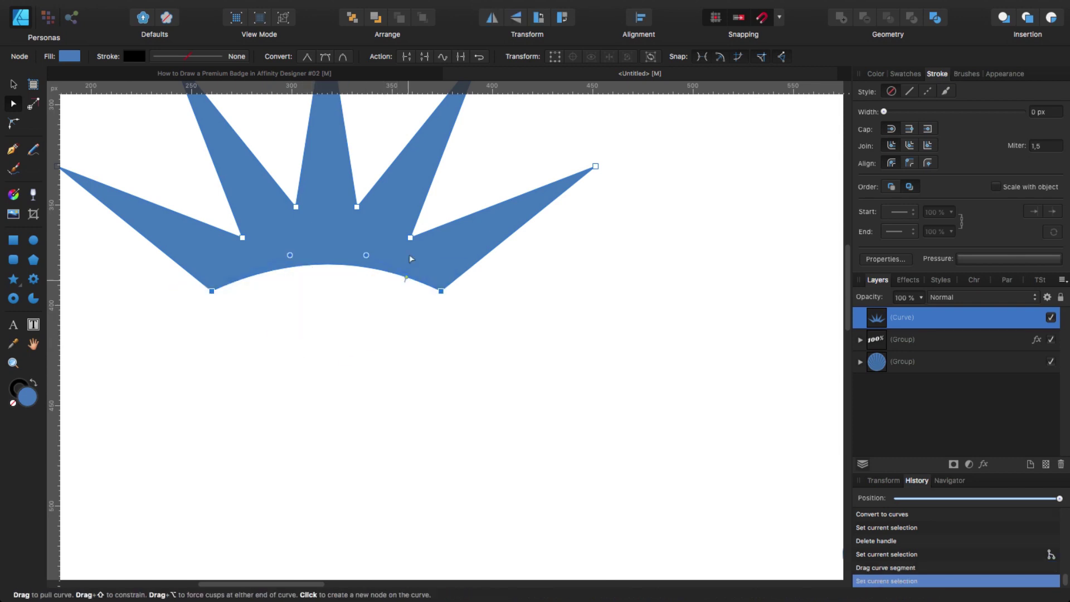
pyautogui.click(555, 57)
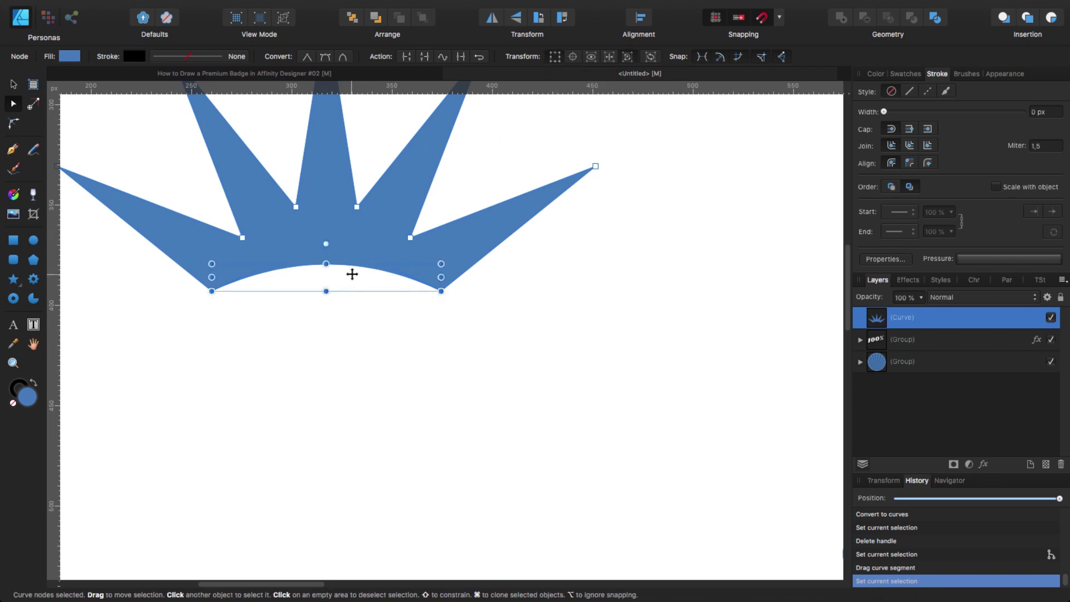
pyautogui.moveTo(356, 269); pyautogui.dragTo(359, 291)
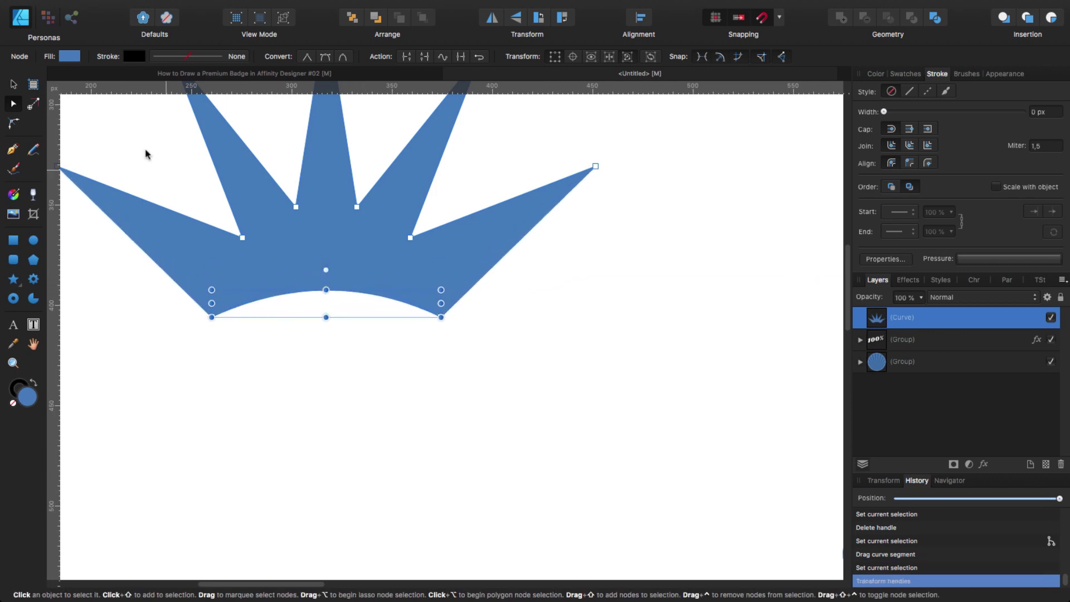
# - Fill the crown with white
pyautogui.click(69, 56)
pyautogui.moveTo(138, 138); pyautogui.dragTo(211, 138)
pyautogui.press('v')
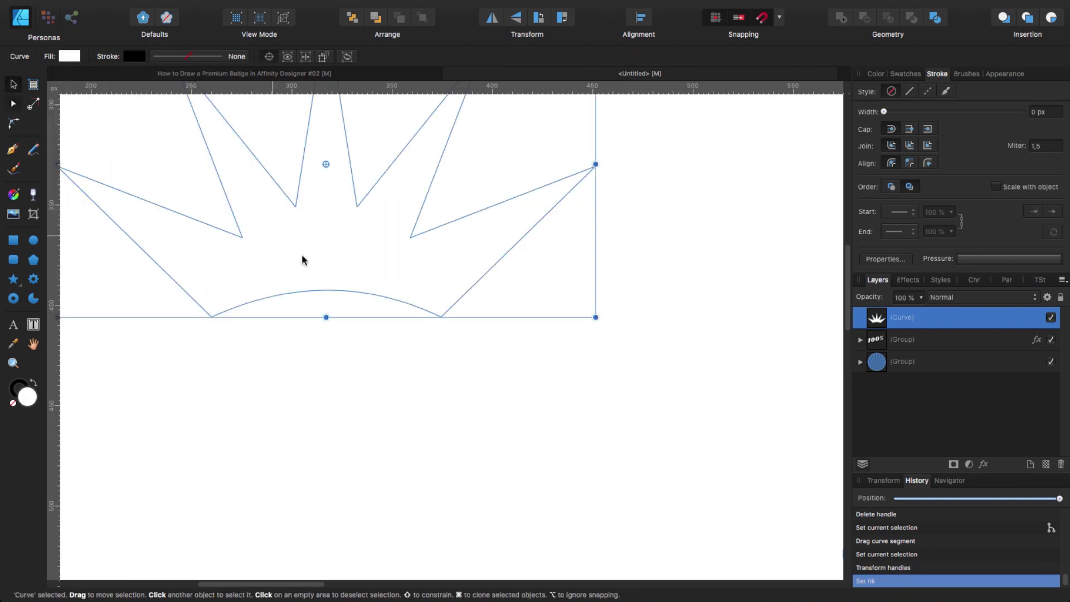
# - Move the crown onto the badge, shrink it to about 180 px wide and place it centred above the "100%" lettering
pyautogui.scroll(-3, 401, 295)
pyautogui.moveTo(413, 314); pyautogui.dragTo(721, 281)
pyautogui.scroll(3, 420, 382)
pyautogui.hscroll(2, 476, 351)
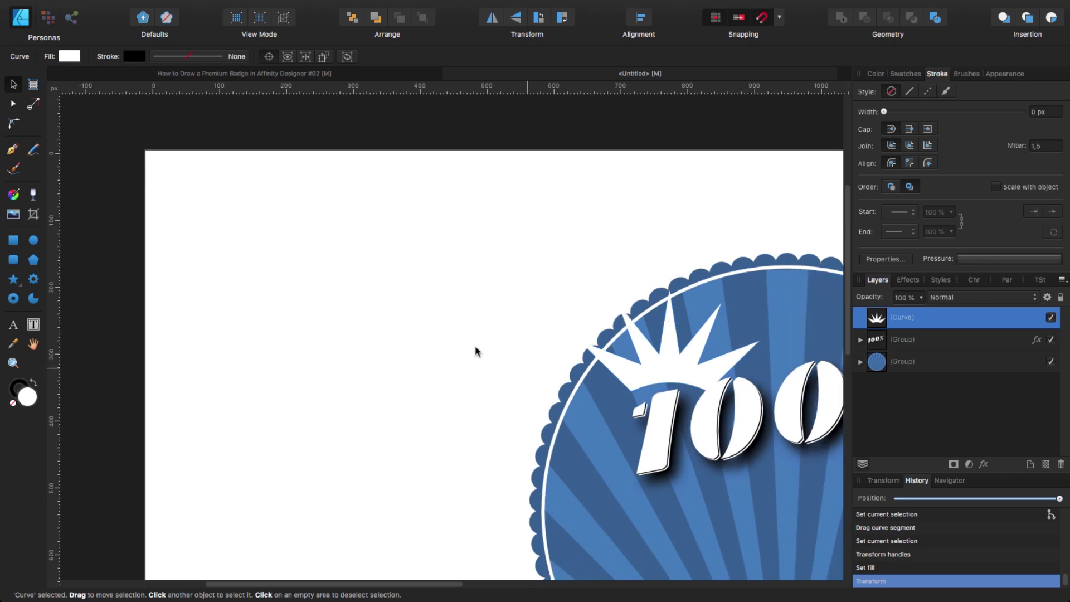
pyautogui.hscroll(6, 475, 352)
pyautogui.scroll(-2, 476, 351)
pyautogui.moveTo(361, 268); pyautogui.dragTo(482, 237)
pyautogui.moveTo(545, 162); pyautogui.dragTo(507, 211)
pyautogui.click(684, 188)
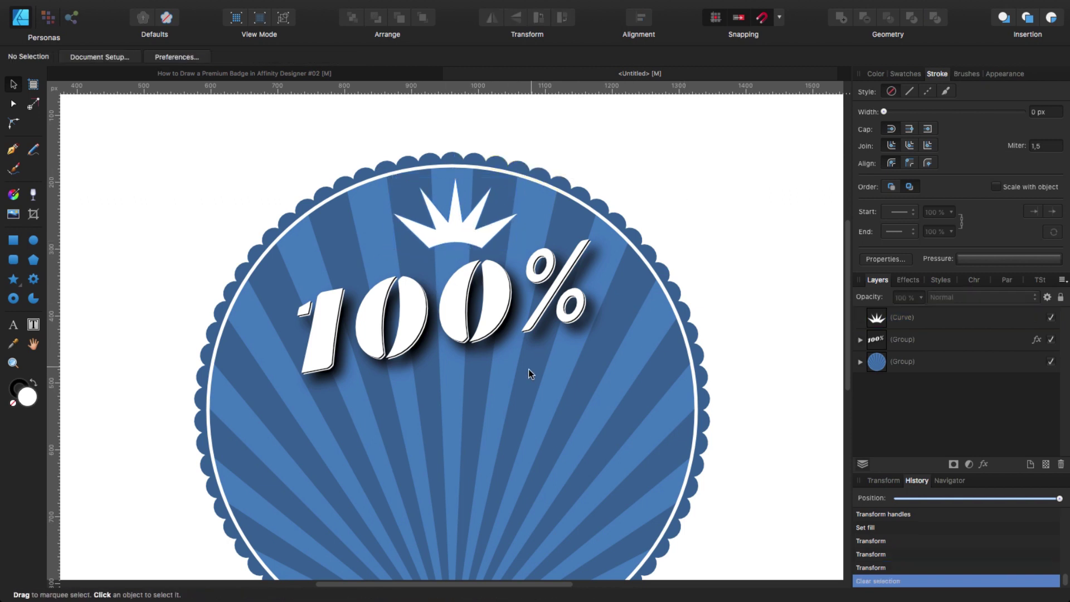
# - Enlarge the "100%" lettering to about 500 px wide and move it lower on the badge, then enlarge the crown above it
pyautogui.press('super+minus')
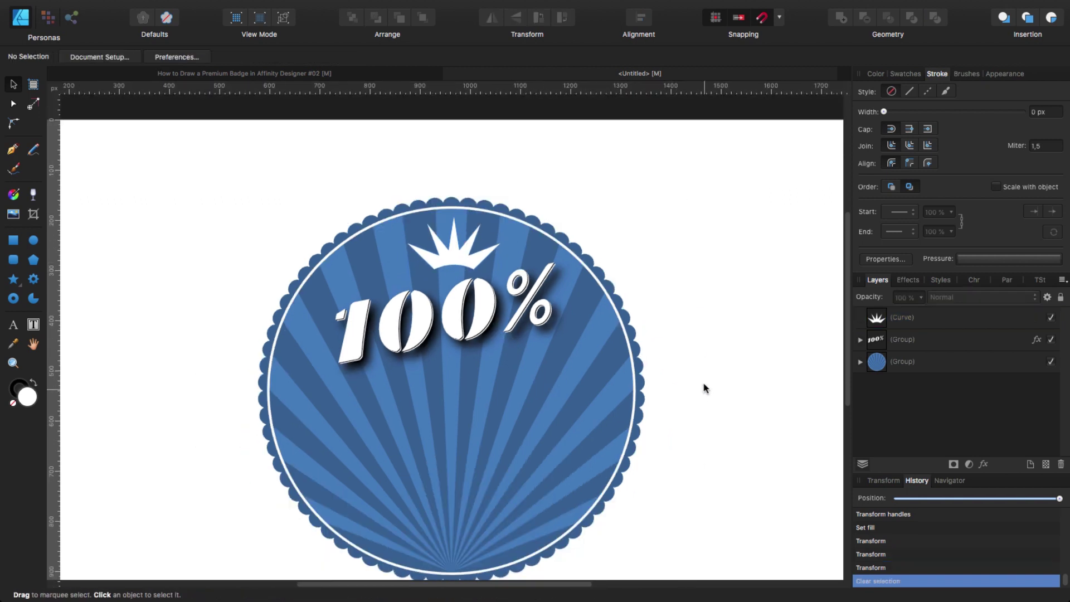
pyautogui.scroll(-3, 702, 385)
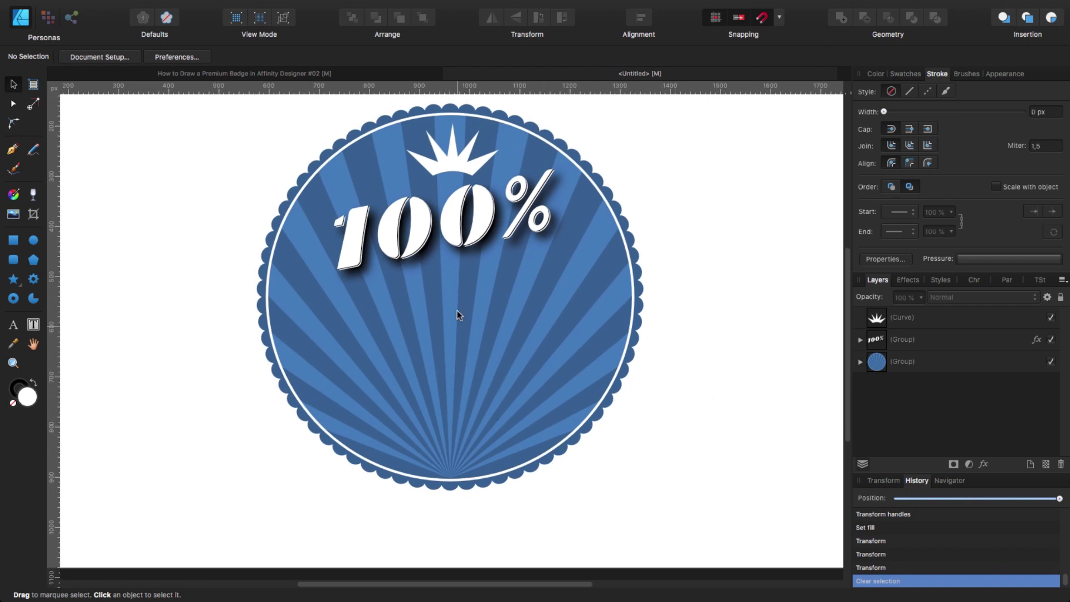
pyautogui.click(414, 249)
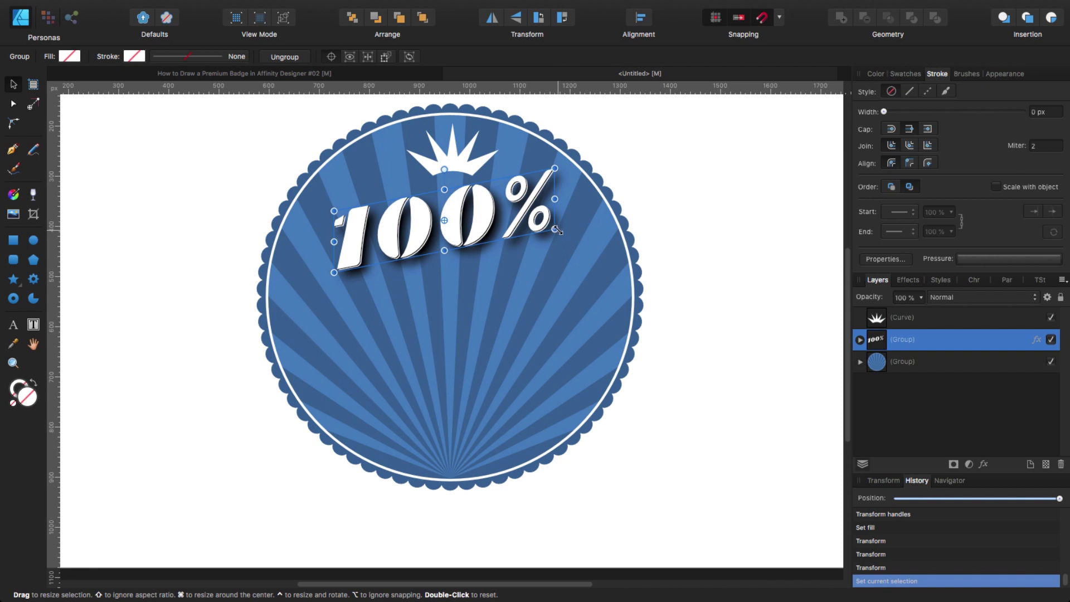
pyautogui.moveTo(566, 234); pyautogui.dragTo(582, 242)
pyautogui.moveTo(492, 236); pyautogui.dragTo(497, 272)
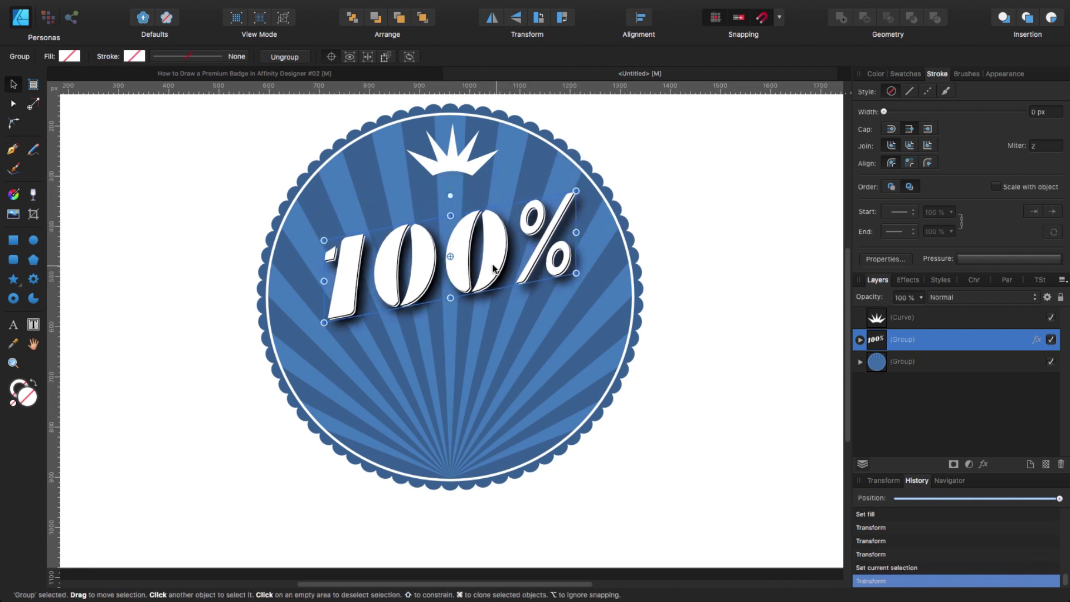
pyautogui.click(459, 161)
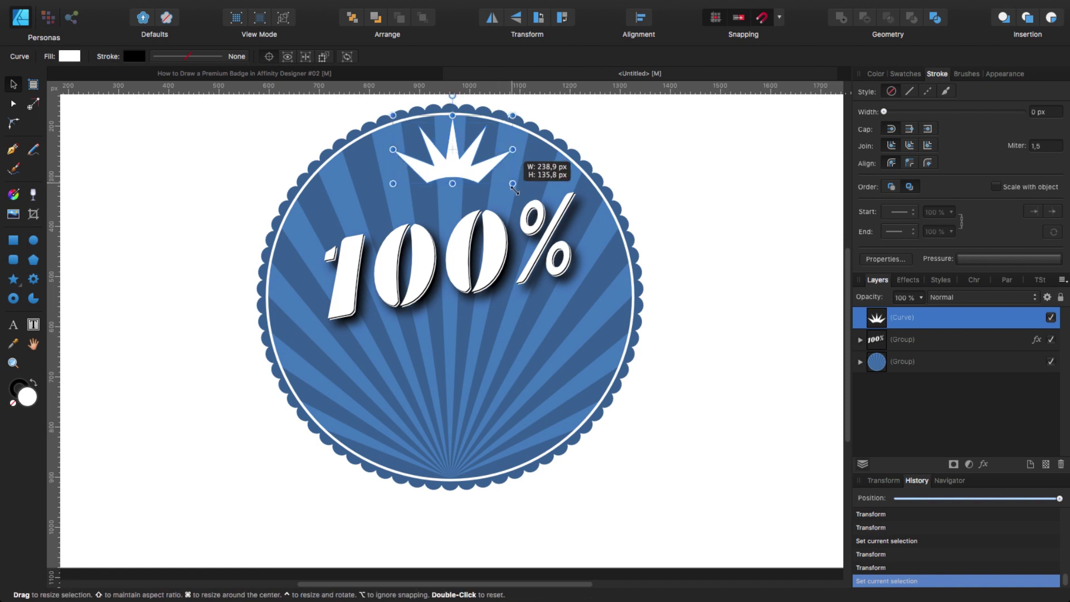
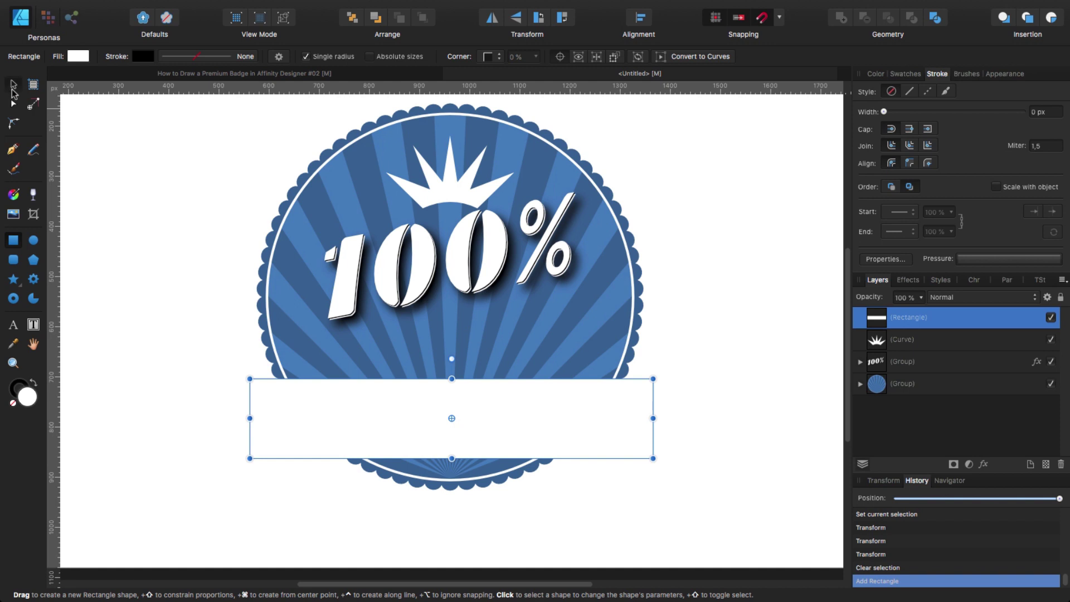
# - Centre the white rectangle across the lower part of the badge and fill it with bright green, HSL 104, 100, 59
pyautogui.moveTo(505, 424)
pyautogui.mouseDown()
pyautogui.moveTo(489, 412)
pyautogui.moveTo(497, 416)
pyautogui.mouseUp()
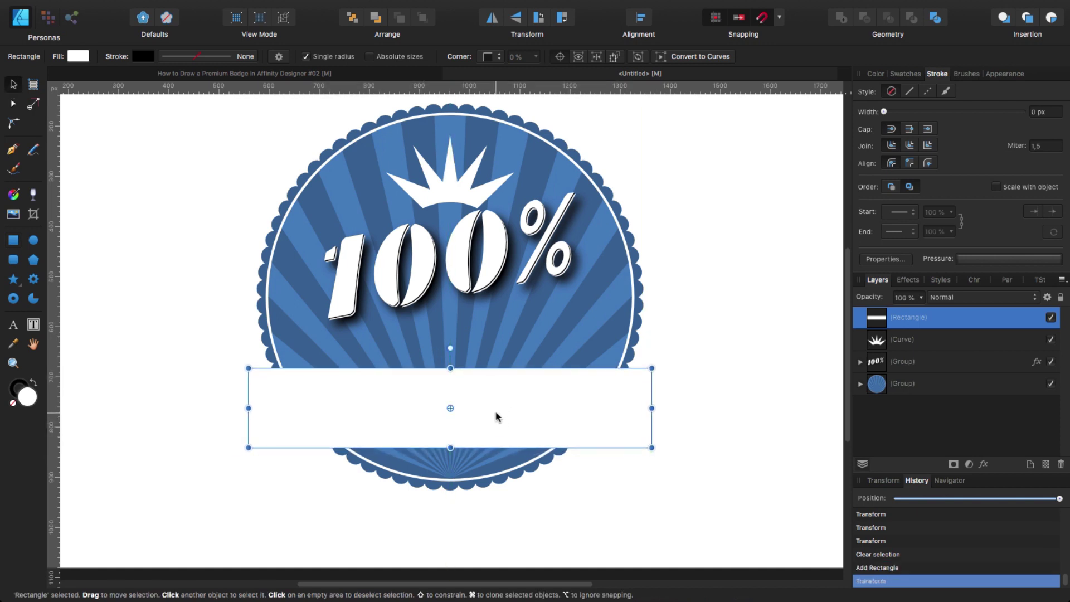
pyautogui.click(78, 57)
pyautogui.moveTo(161, 108); pyautogui.dragTo(160, 332)
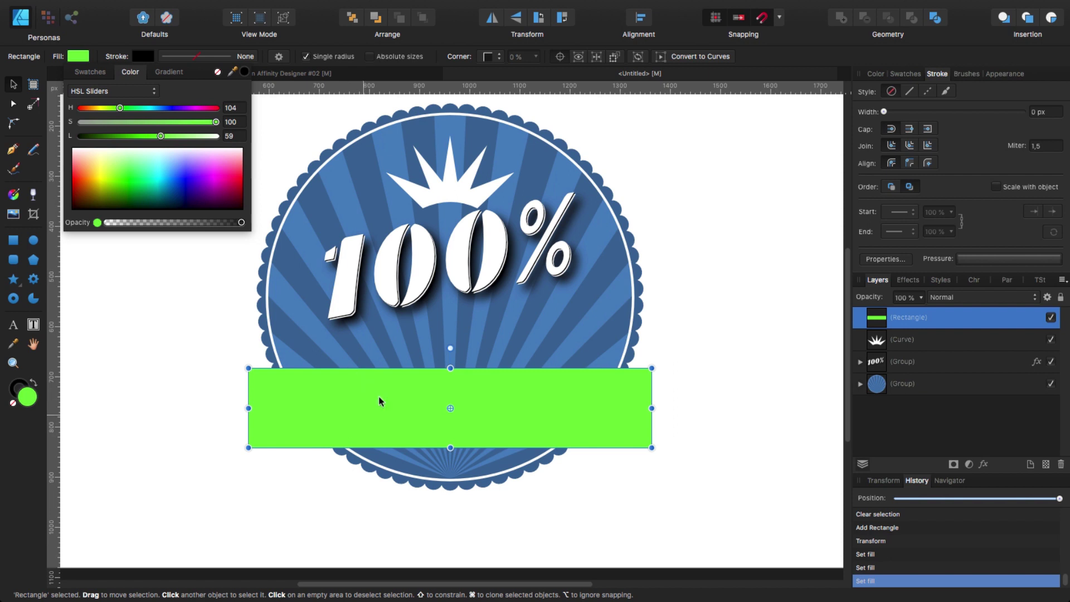
pyautogui.click(149, 351)
pyautogui.click(363, 406)
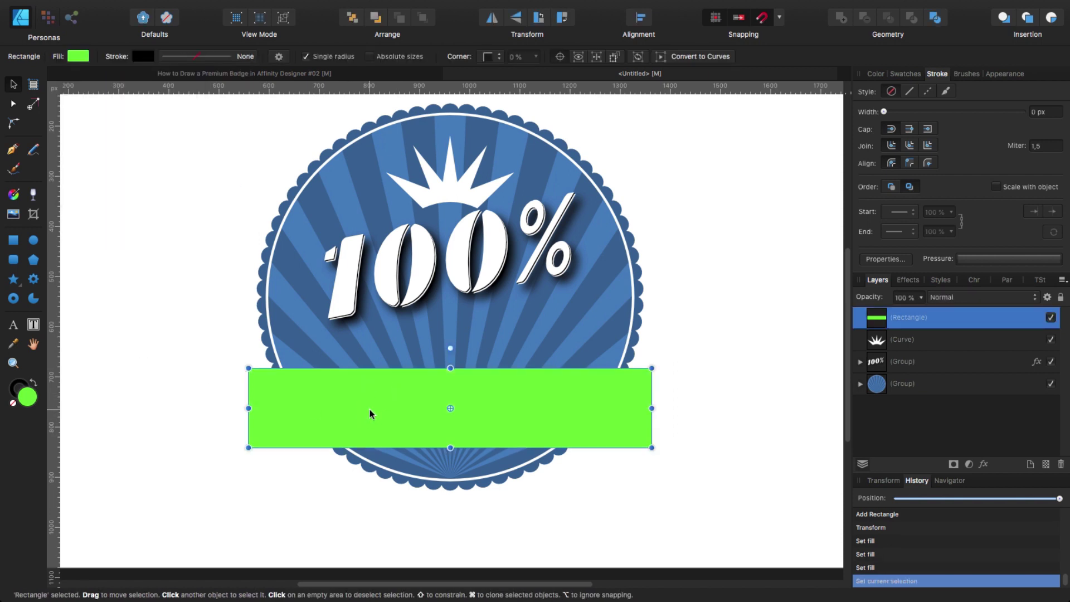
# - Duplicate the green rectangle, widen the copy symmetrically to about 990 px and fill it with purple, hue 265
pyautogui.press('super+j')
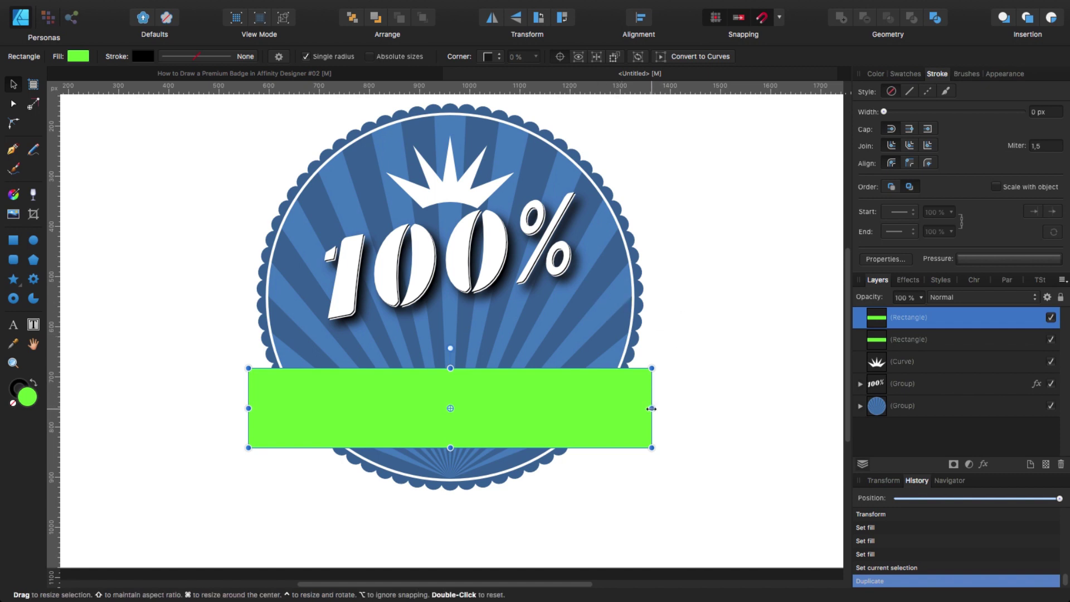
pyautogui.moveTo(662, 411); pyautogui.dragTo(700, 408)
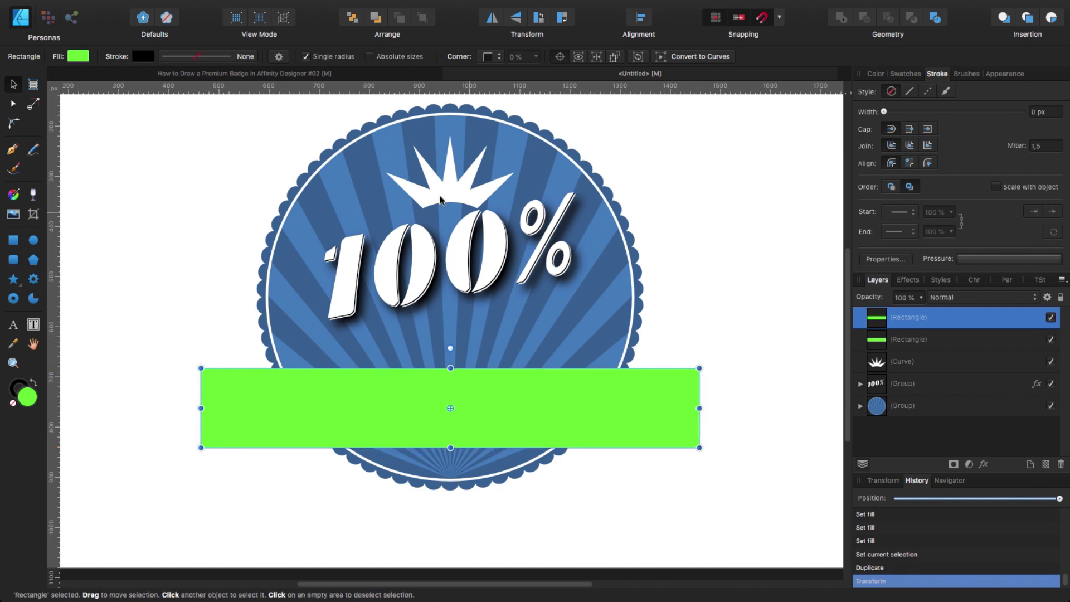
pyautogui.click(85, 59)
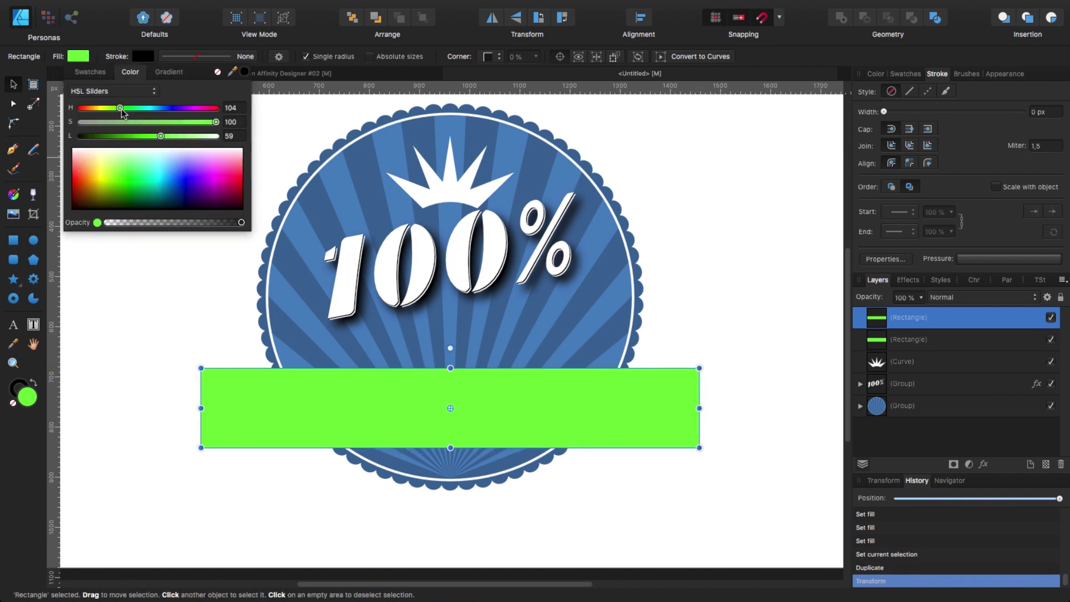
pyautogui.moveTo(123, 112); pyautogui.dragTo(180, 108)
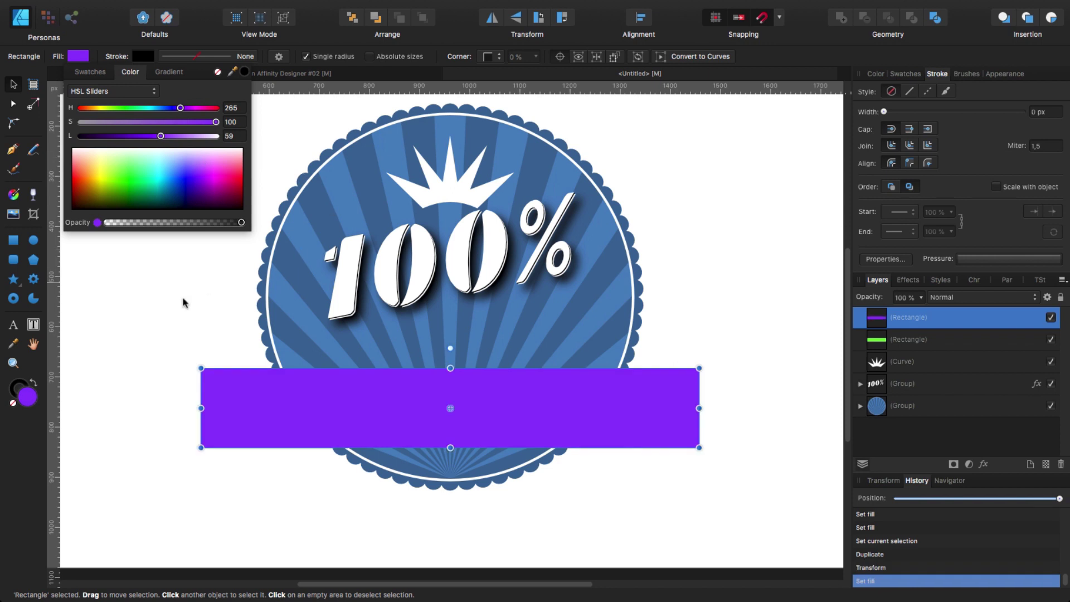
pyautogui.click(144, 333)
# - Shift the purple rectangle slightly below the green one and place it in the layer order directly above the badge group
pyautogui.moveTo(413, 434); pyautogui.dragTo(414, 439)
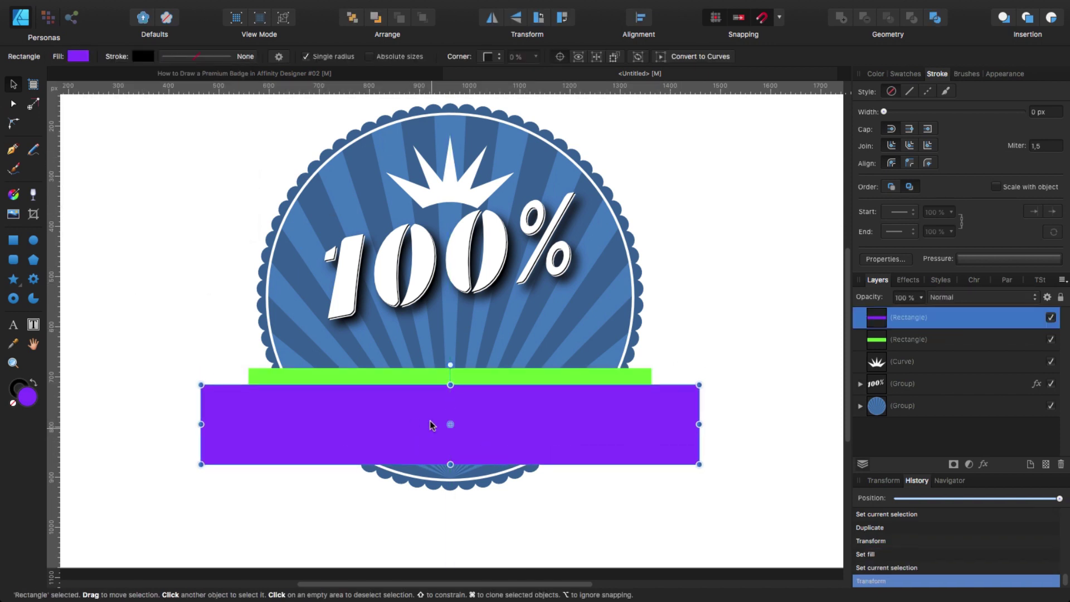
pyautogui.click(352, 19)
pyautogui.click(160, 326)
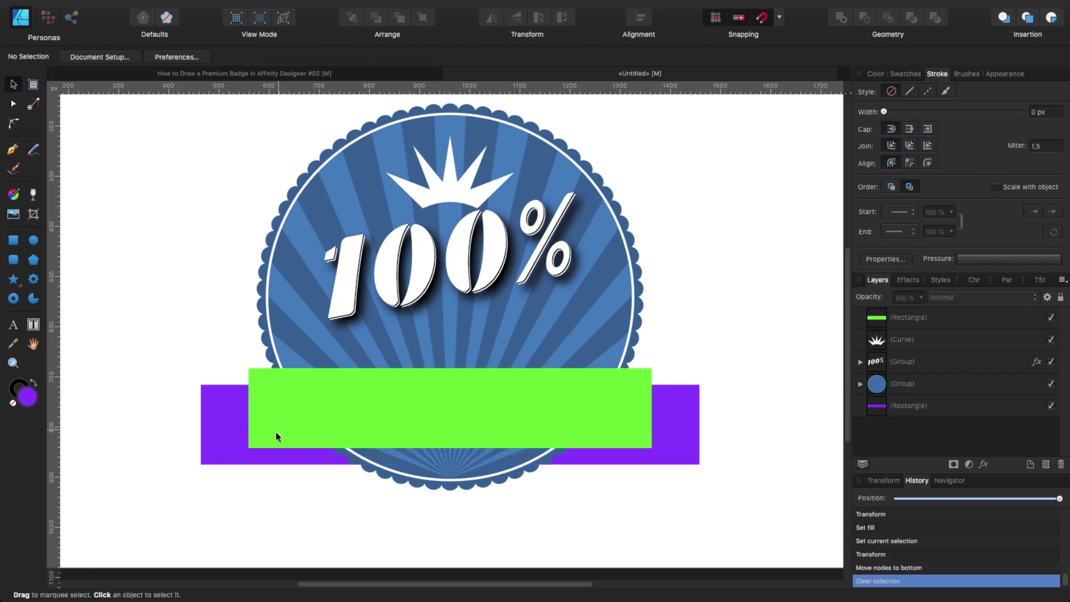
pyautogui.click(210, 407)
pyautogui.click(399, 19)
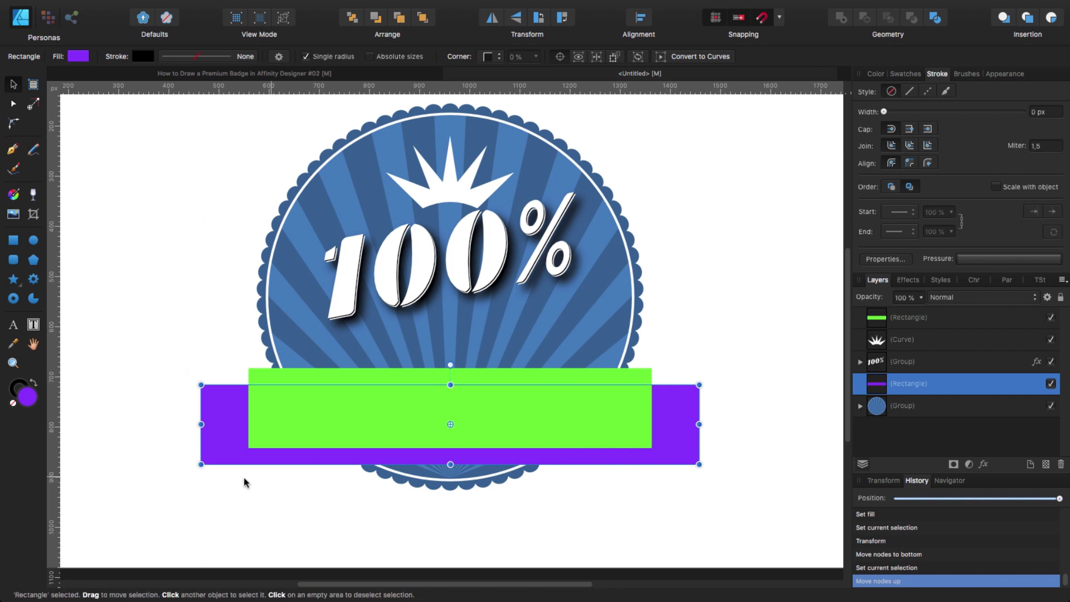
pyautogui.click(291, 495)
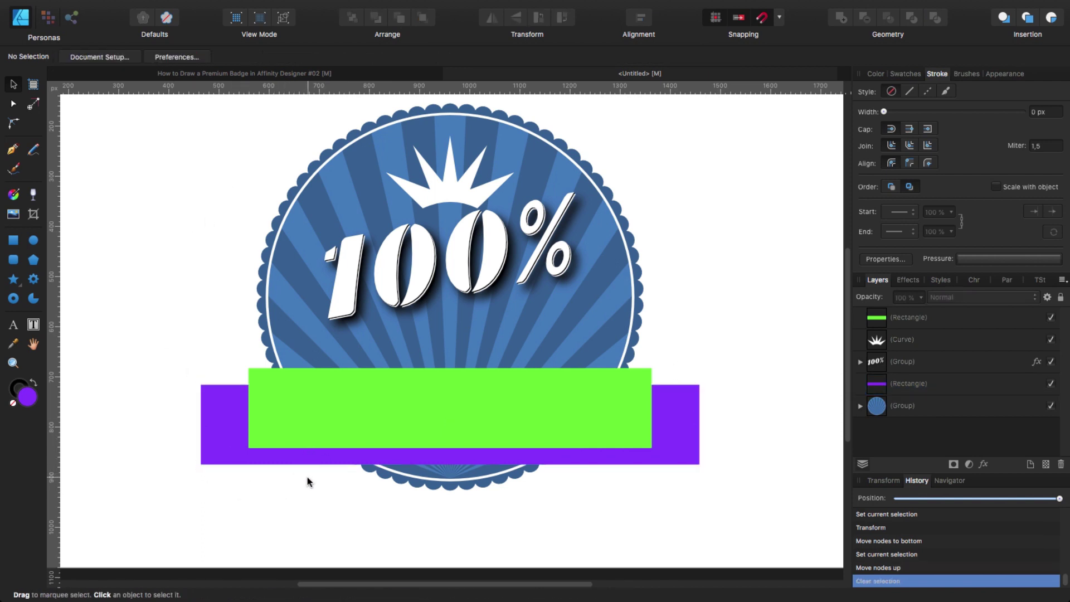
# - Duplicate the green rectangle and fill the copy with yellow, hue 49
pyautogui.click(341, 428)
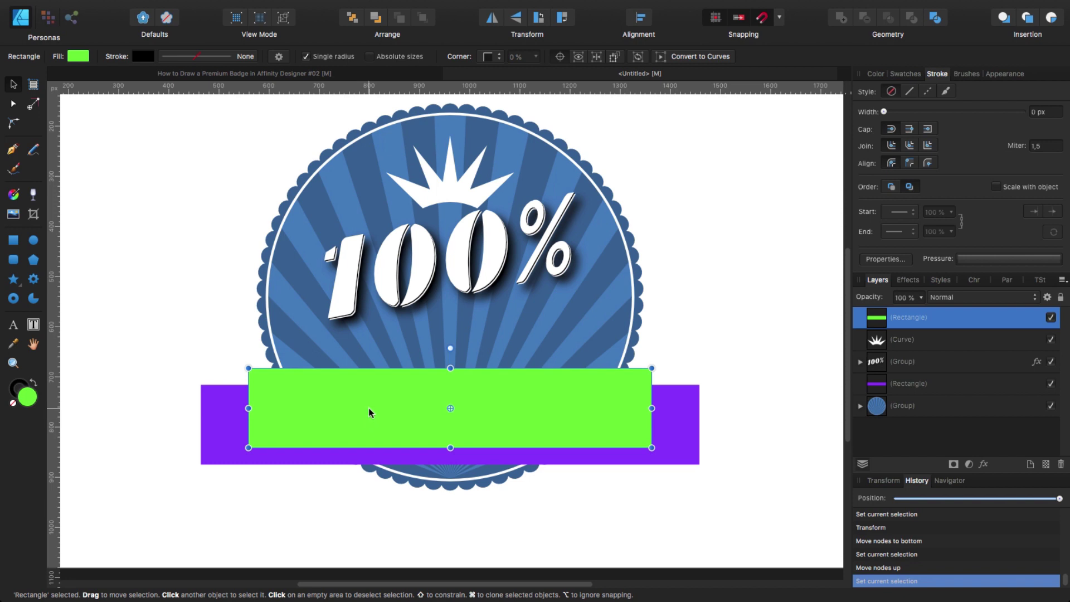
pyautogui.press('super+j')
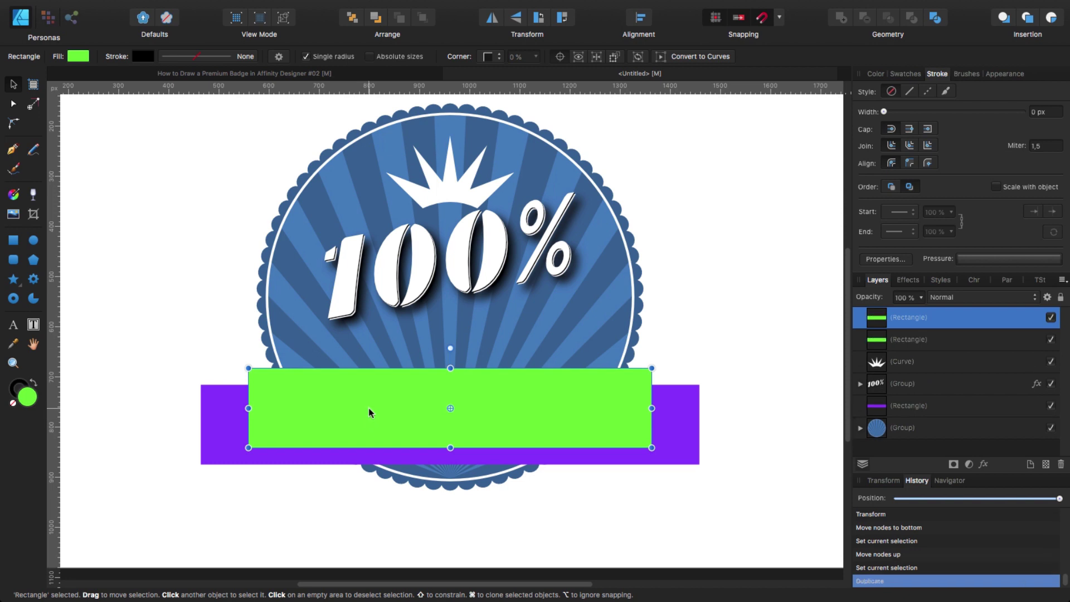
pyautogui.click(78, 56)
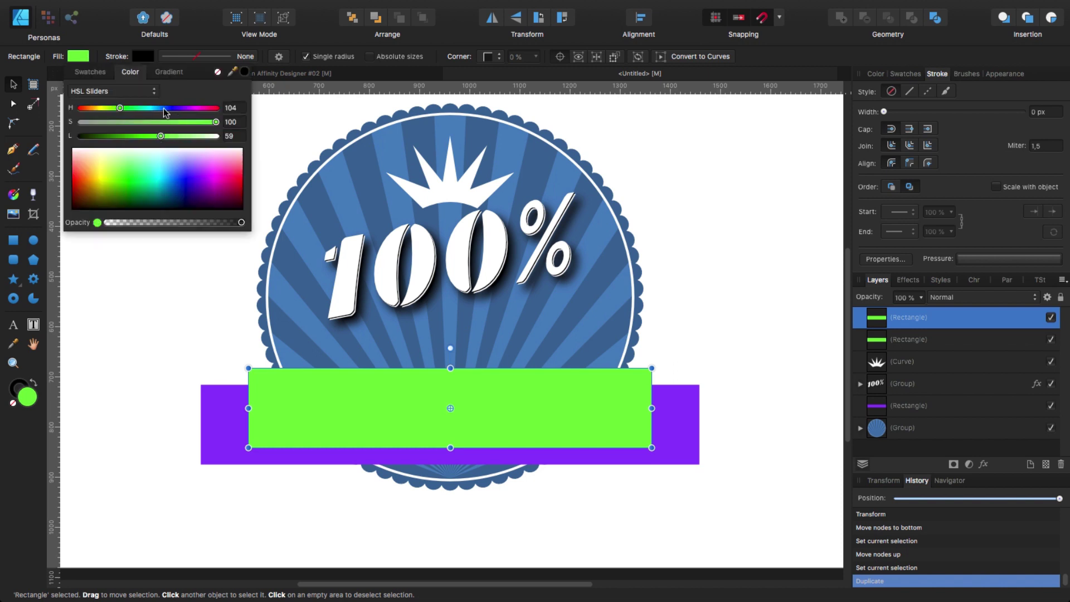
pyautogui.moveTo(164, 111); pyautogui.dragTo(99, 109)
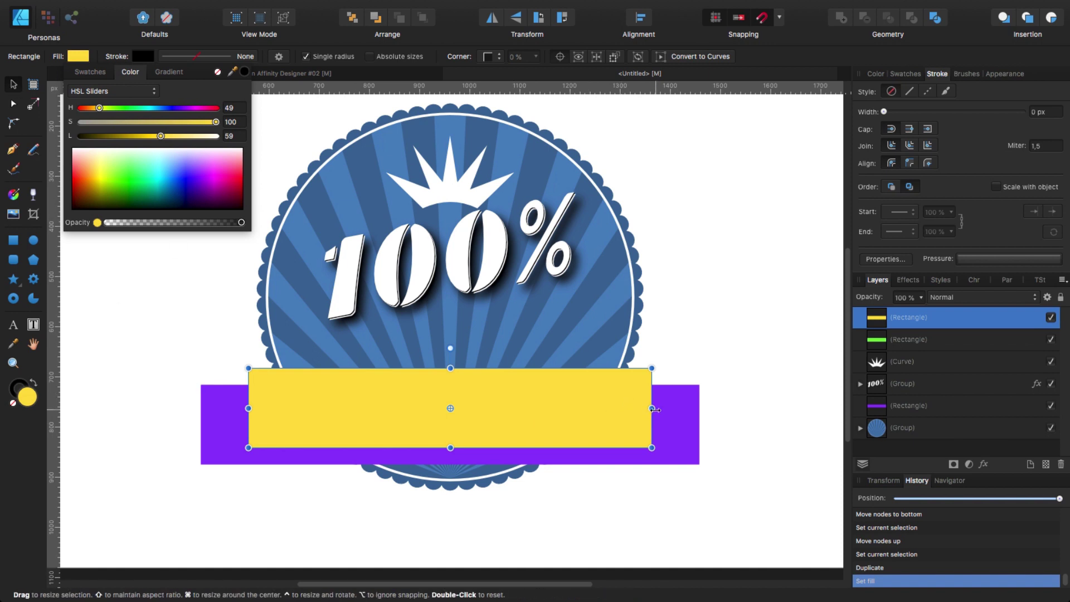
# - Resize the yellow rectangle to about 675 by 225 px and subtract it from the purple rectangle, leaving two purple end pieces
pyautogui.moveTo(652, 408); pyautogui.dragTo(619, 412)
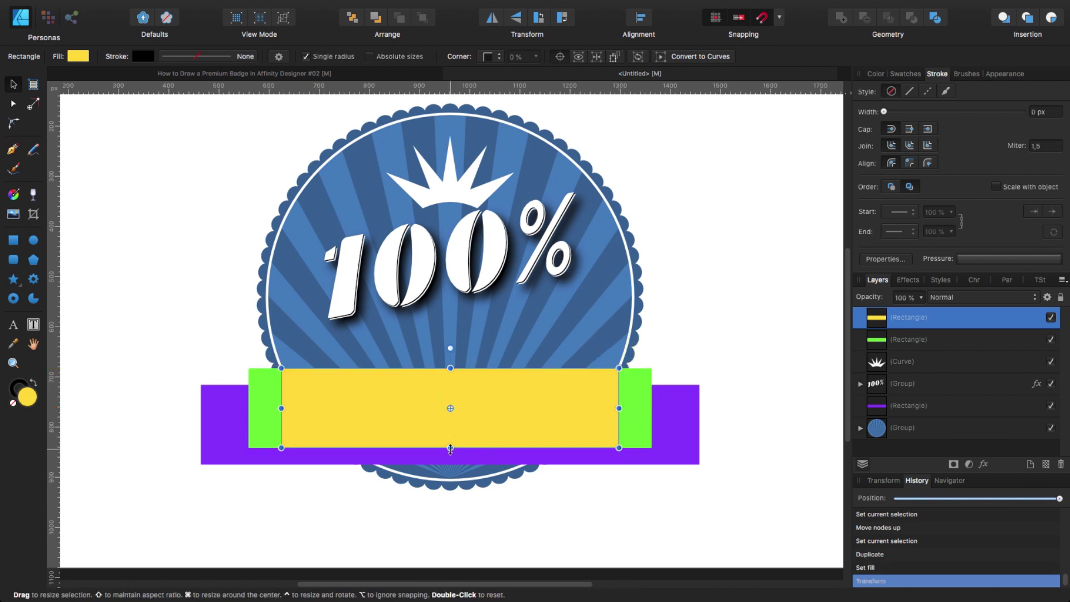
pyautogui.moveTo(451, 447); pyautogui.dragTo(452, 479)
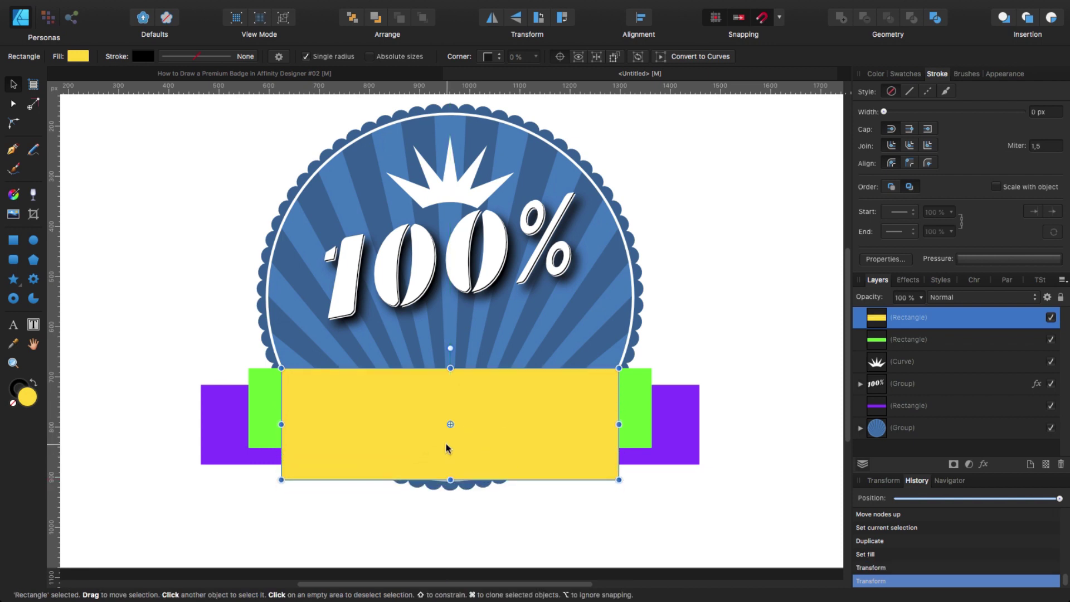
pyautogui.keyDown('shift'); pyautogui.click(687, 435); pyautogui.keyUp('shift')
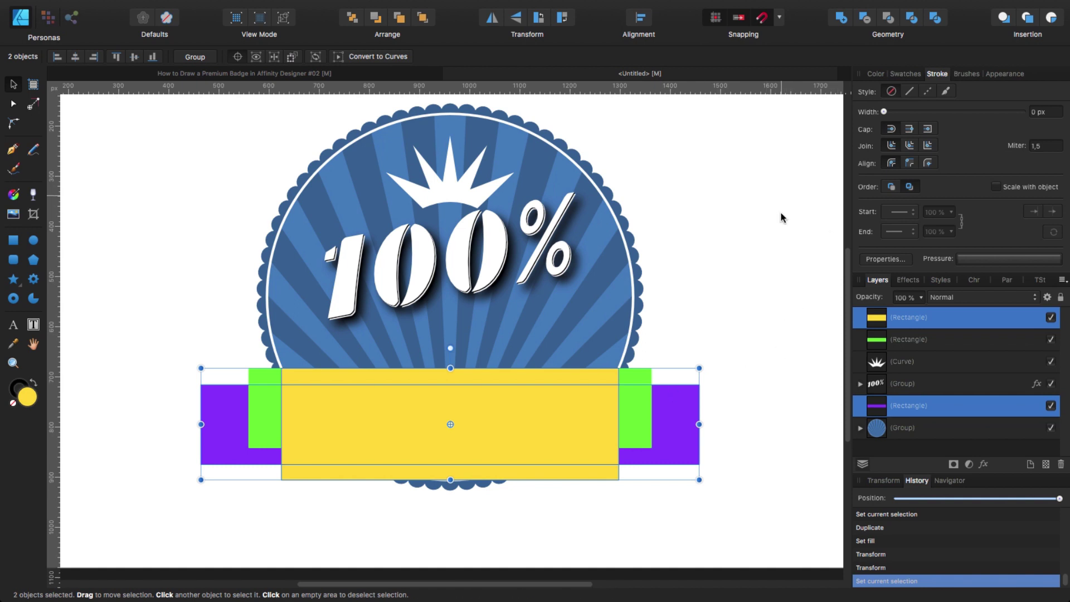
pyautogui.click(866, 19)
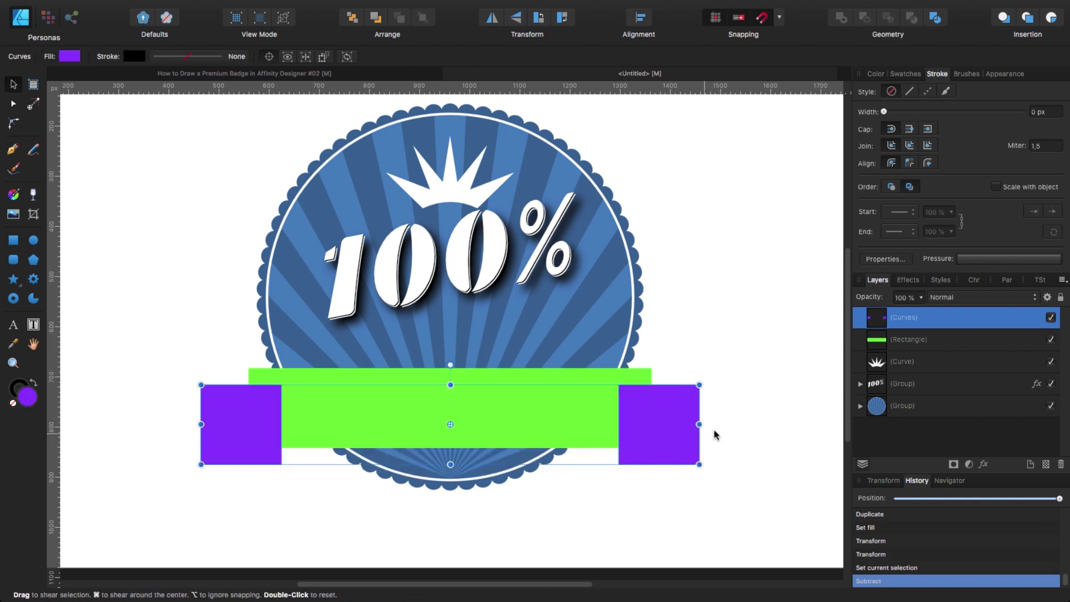
pyautogui.click(728, 351)
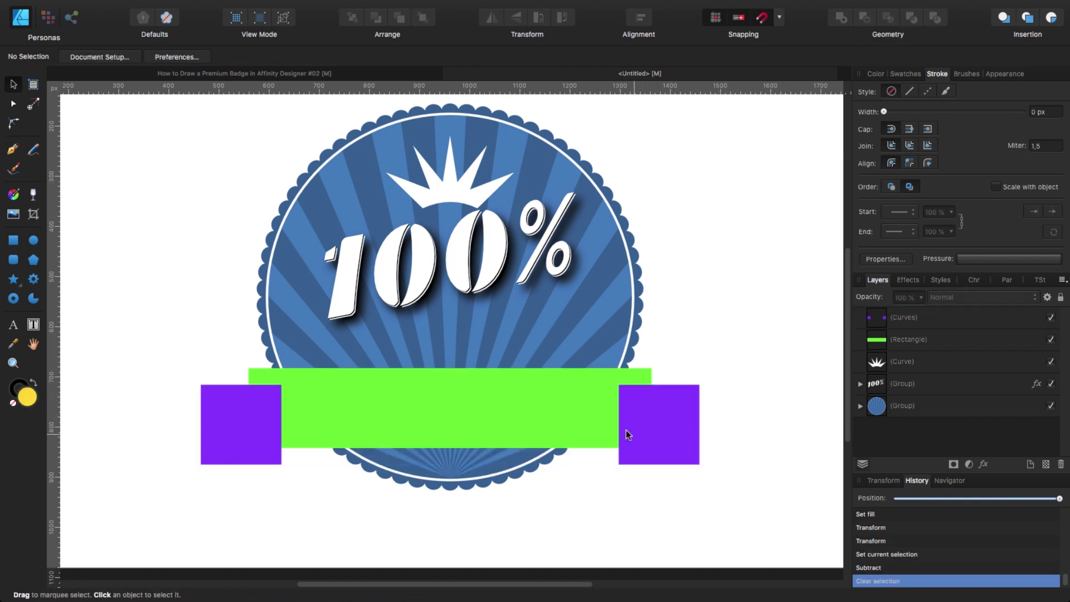
# - Add a node near the middle of the outer vertical edge of each purple end piece
pyautogui.click(667, 430)
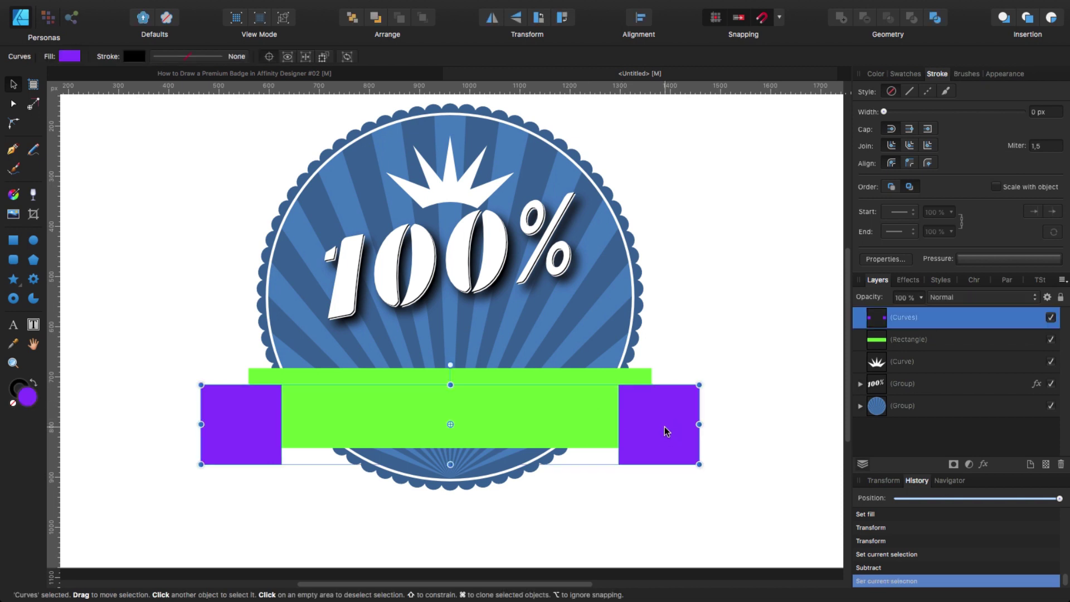
pyautogui.click(14, 106)
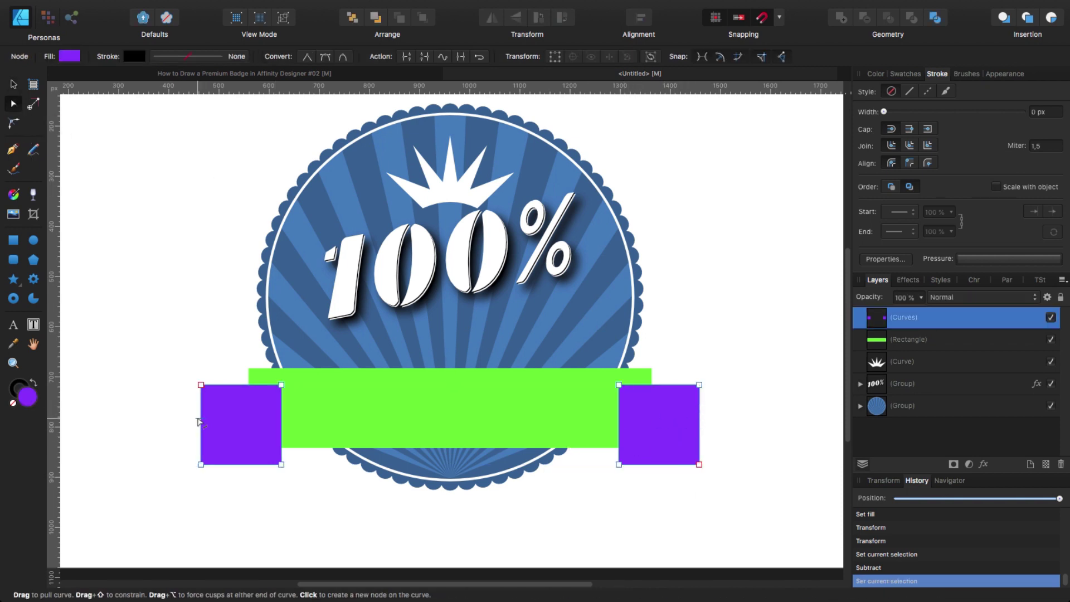
pyautogui.click(201, 422)
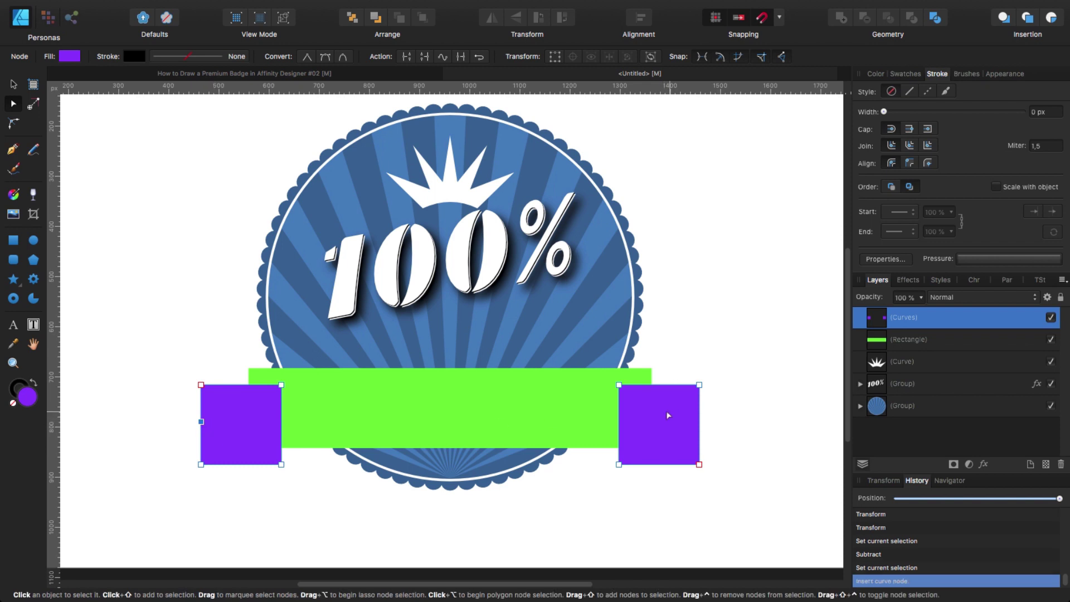
pyautogui.click(699, 428)
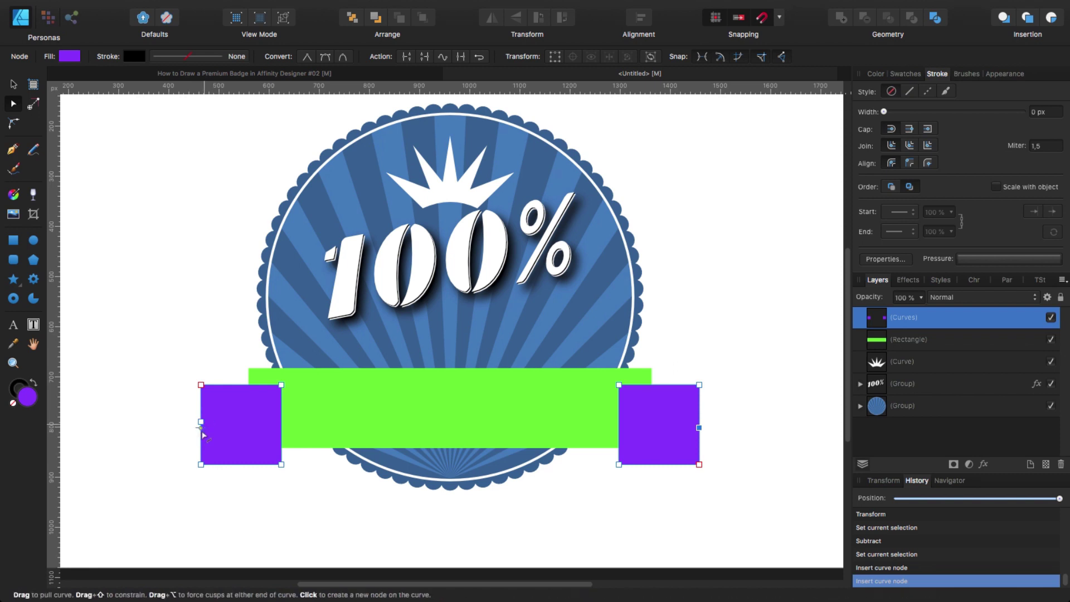
# - Space the three nodes on the left purple piece's outer edge evenly in the vertical direction
pyautogui.moveTo(175, 357); pyautogui.dragTo(215, 487)
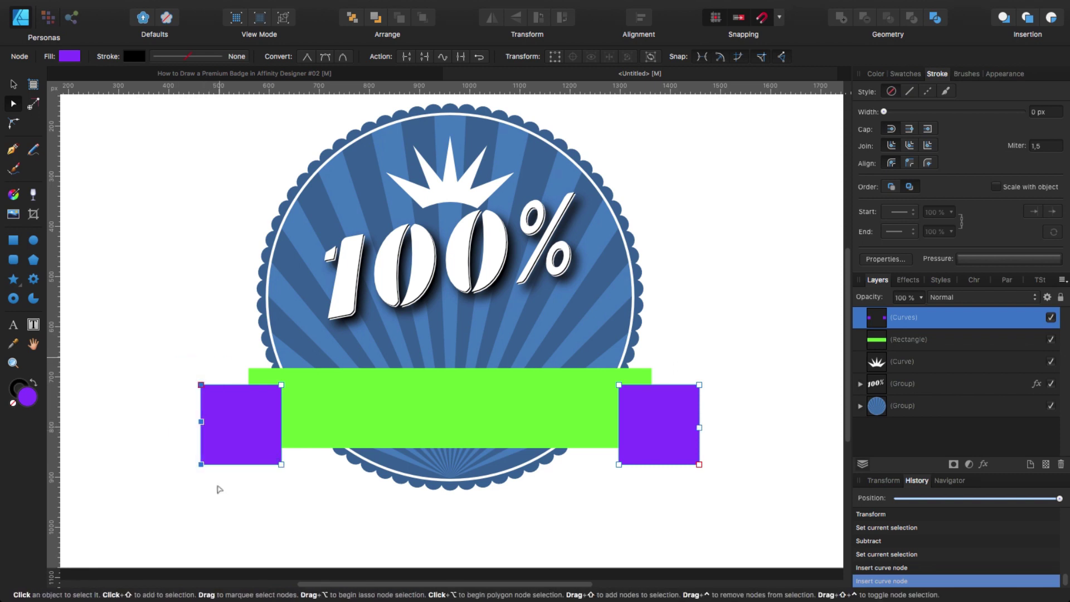
pyautogui.click(641, 19)
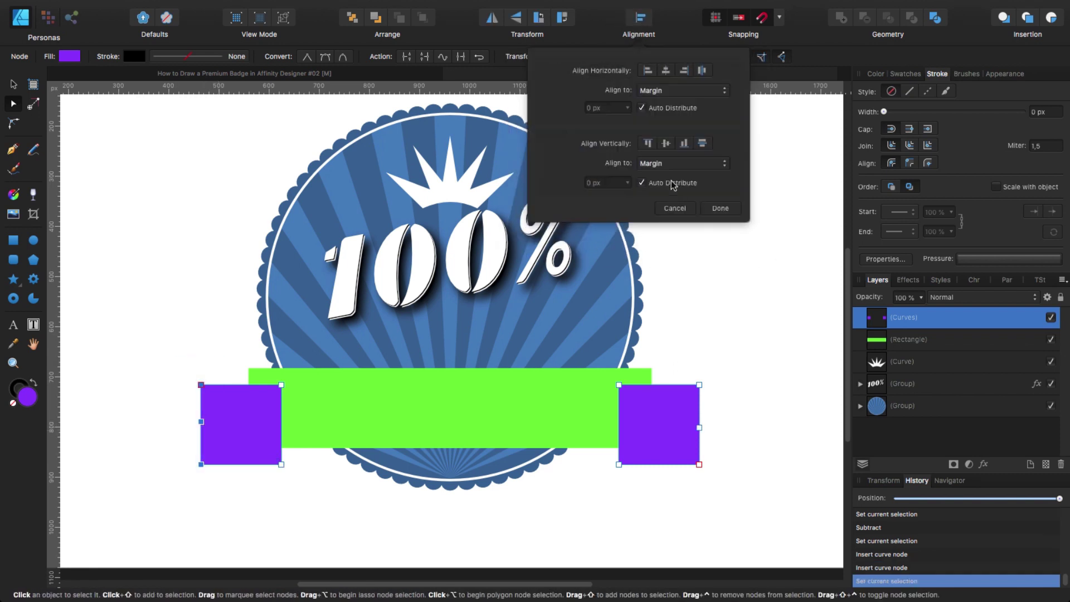
pyautogui.click(703, 145)
pyautogui.click(720, 214)
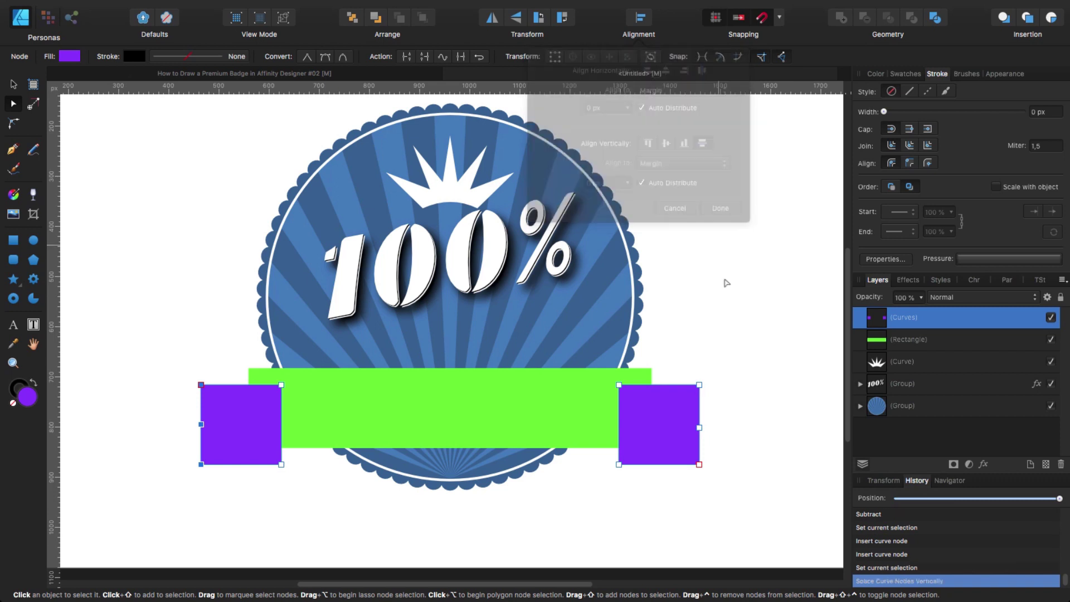
# - Space the three outer-edge nodes of the right purple piece evenly in the vertical direction
pyautogui.click(732, 387)
pyautogui.click(677, 420)
pyautogui.moveTo(743, 348); pyautogui.dragTo(685, 512)
pyautogui.click(640, 17)
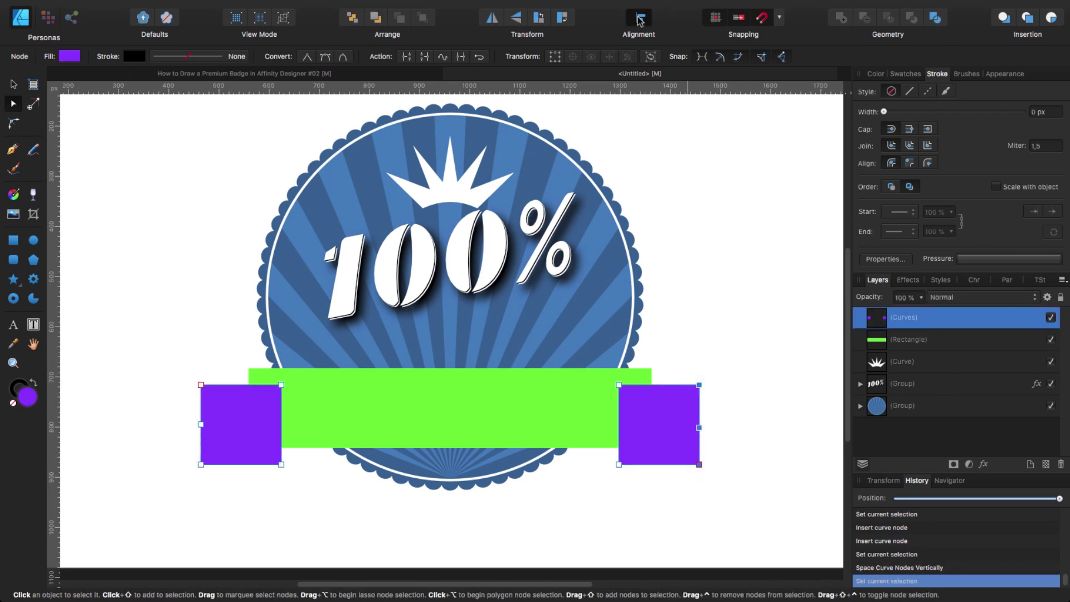
pyautogui.click(701, 145)
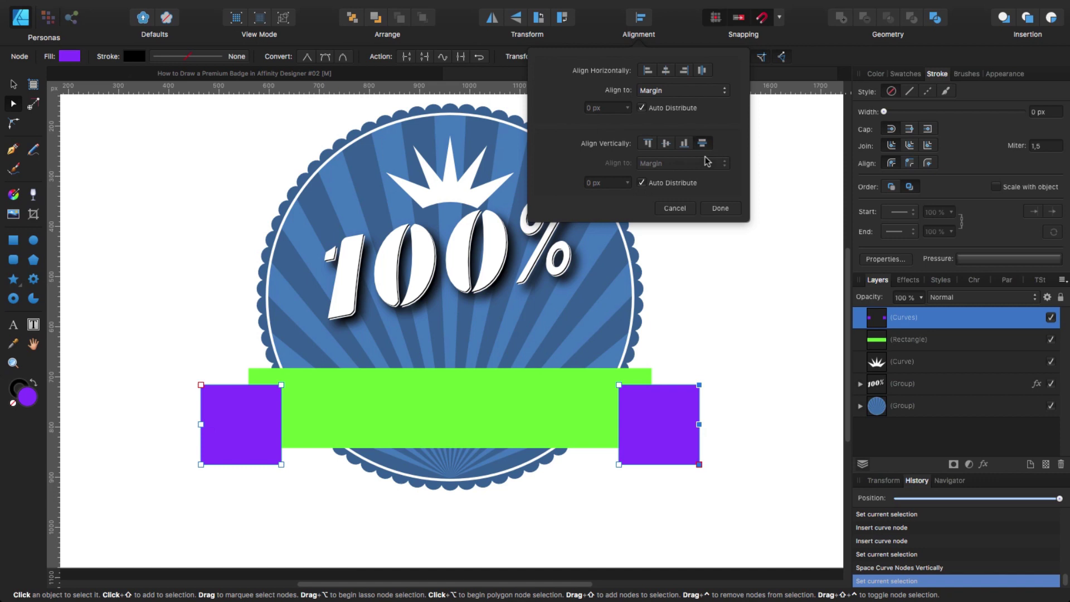
pyautogui.click(719, 209)
pyautogui.click(261, 491)
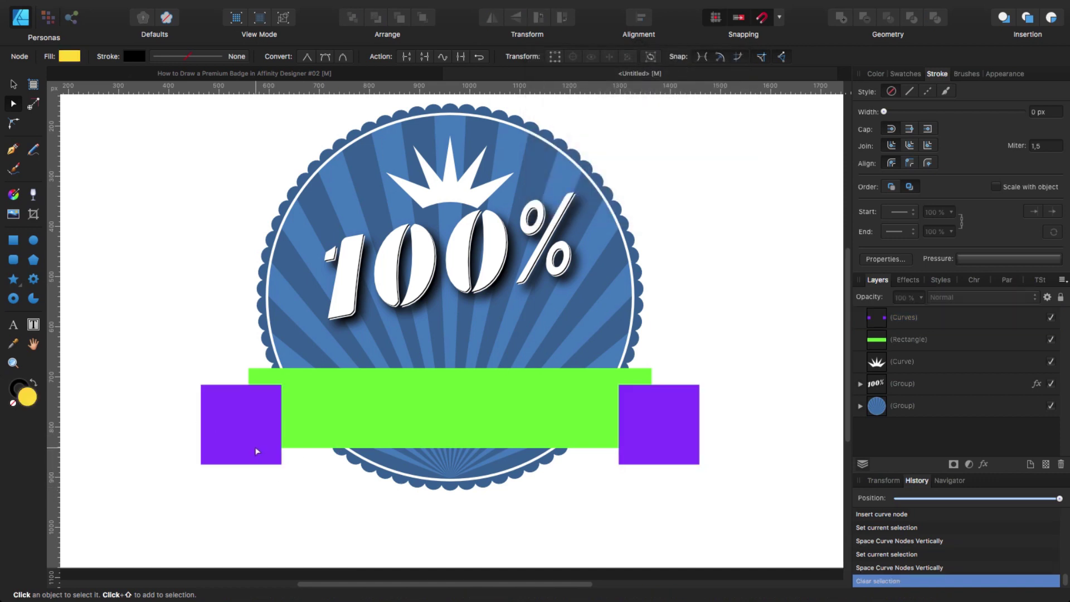
# - Move the middle outer nodes of both purple pieces inward symmetrically with the node transform box, forming swallowtail ribbon ends
pyautogui.click(257, 455)
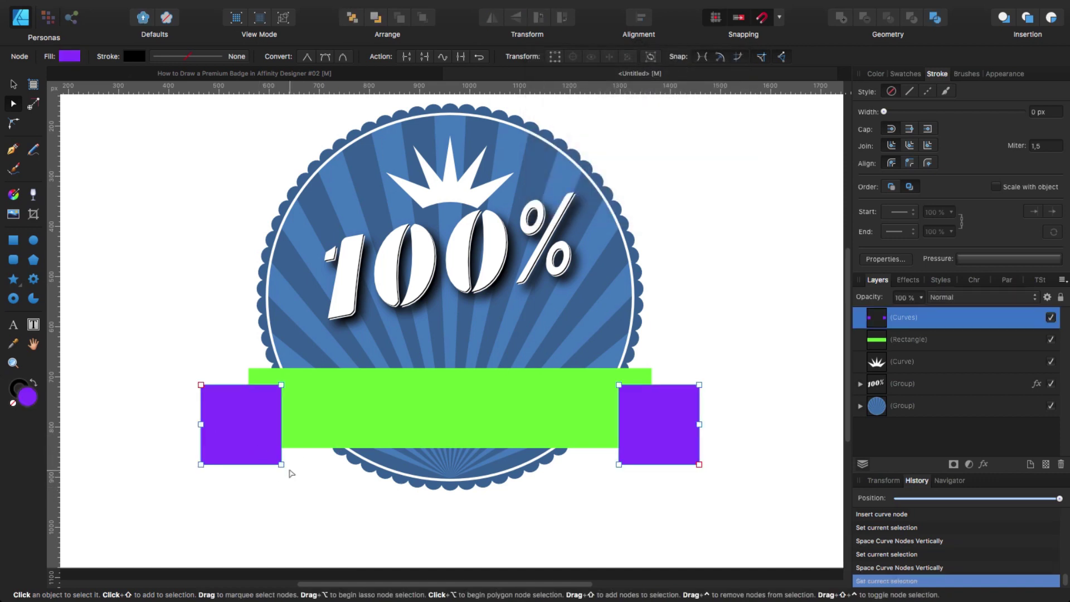
pyautogui.click(201, 424)
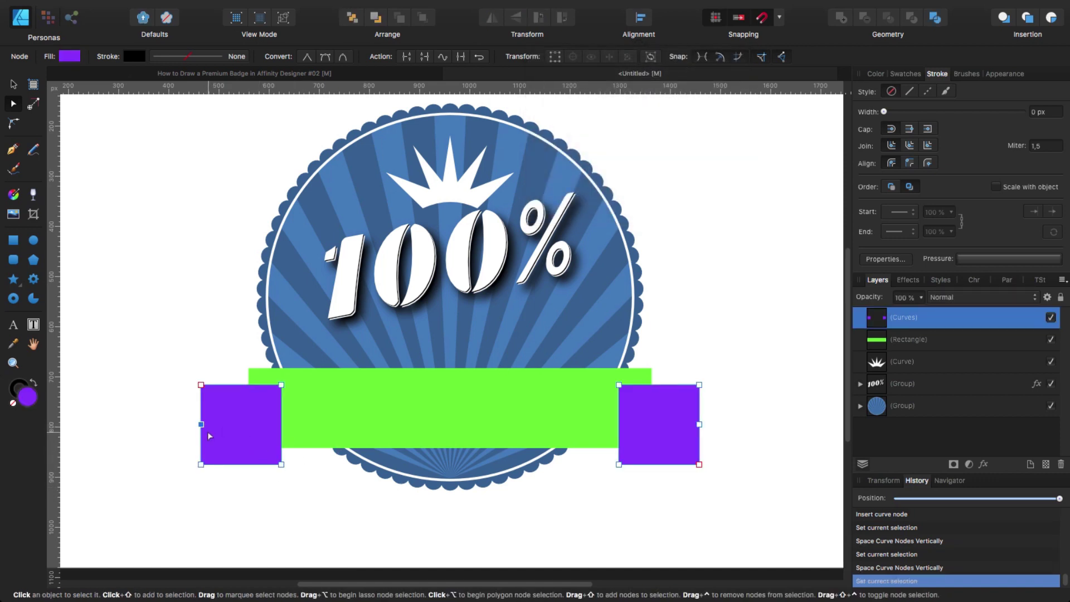
pyautogui.keyDown('shift'); pyautogui.click(699, 425); pyautogui.keyUp('shift')
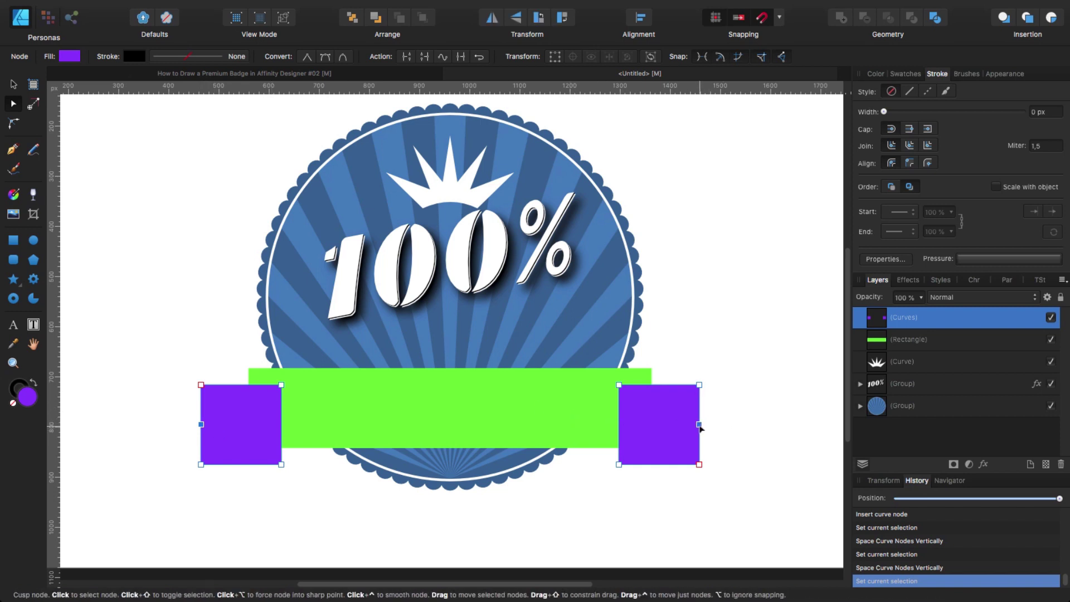
pyautogui.click(555, 58)
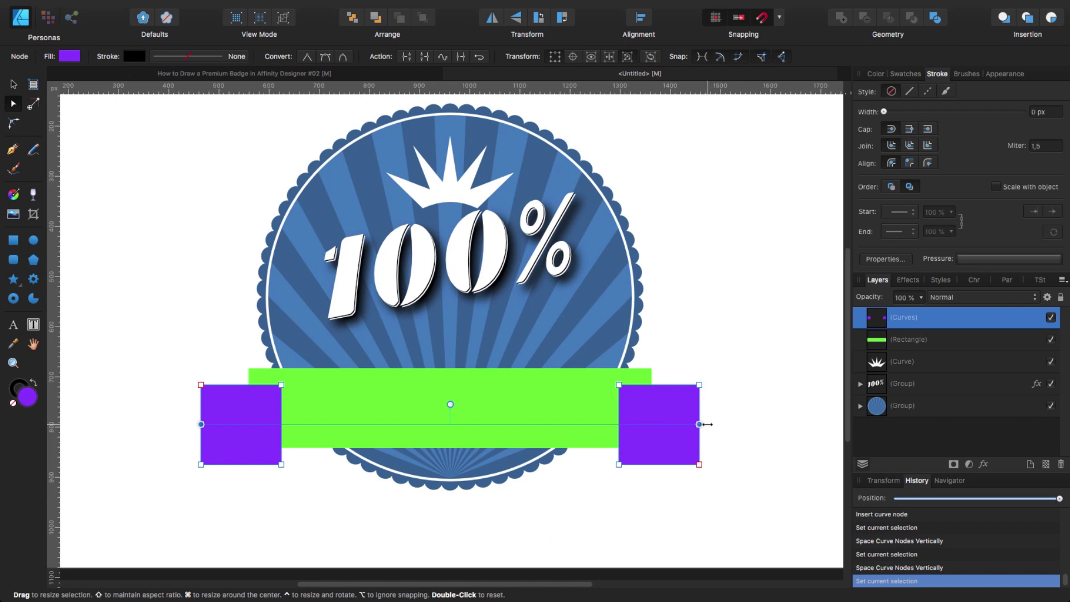
pyautogui.moveTo(699, 424); pyautogui.dragTo(670, 425)
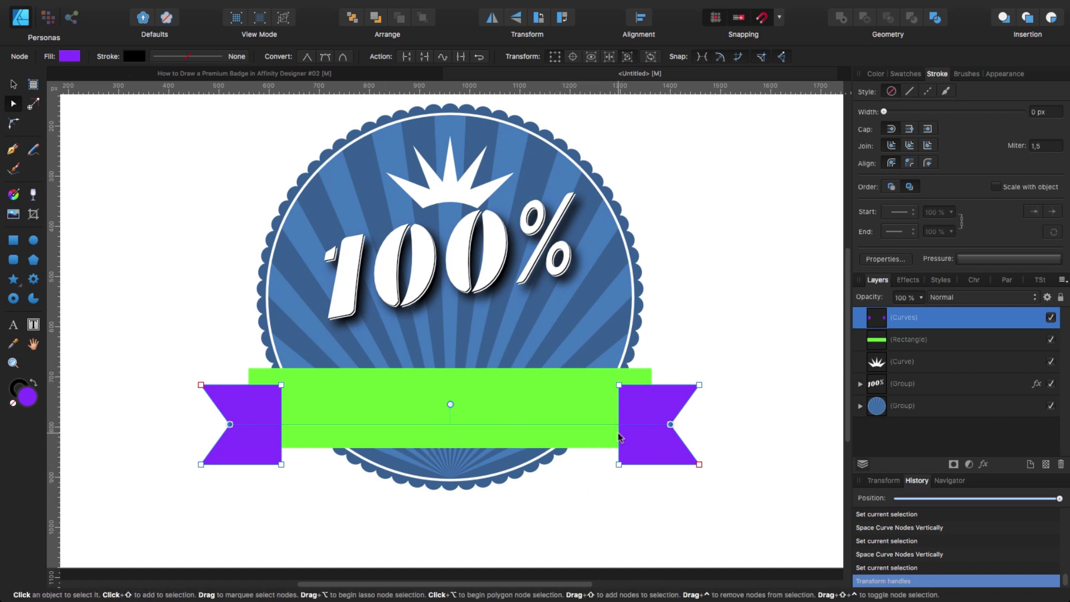
pyautogui.click(211, 205)
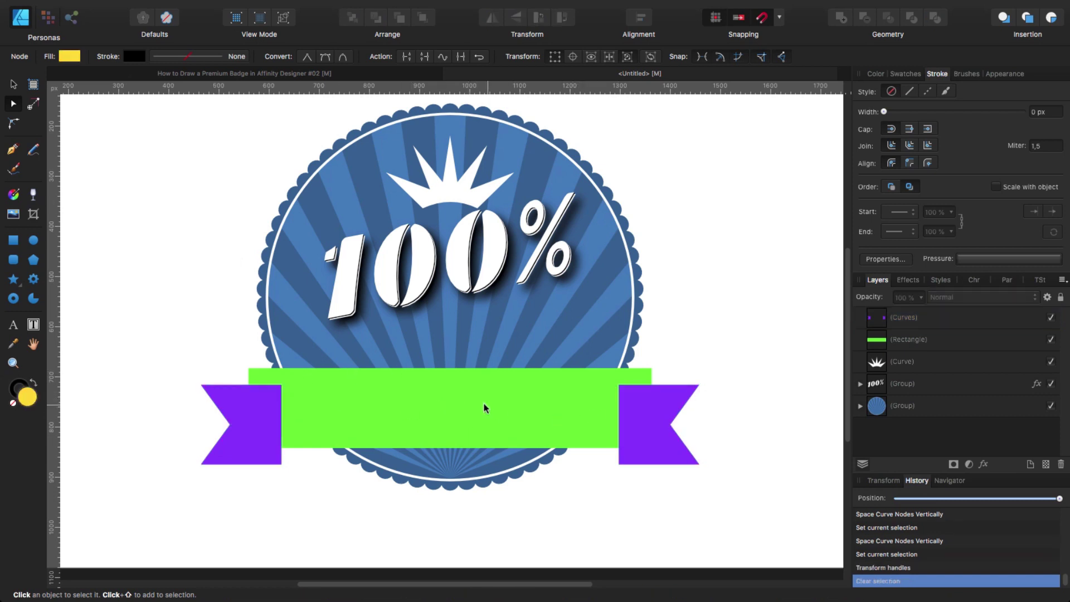
# - Bring the green rectangle to the front, above the purple ribbon ends
pyautogui.click(14, 84)
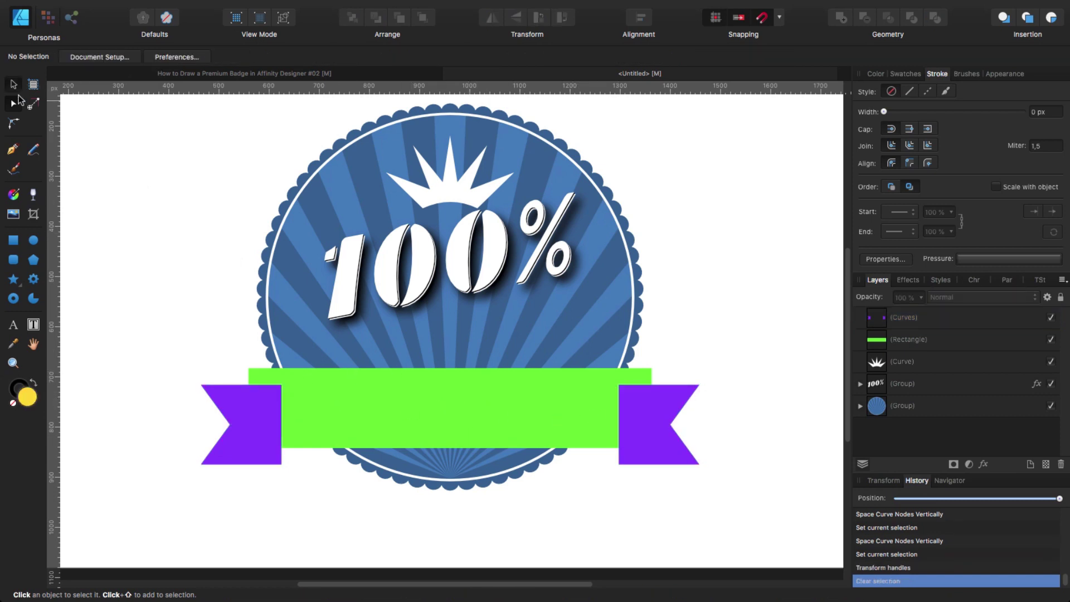
pyautogui.click(300, 436)
pyautogui.click(422, 17)
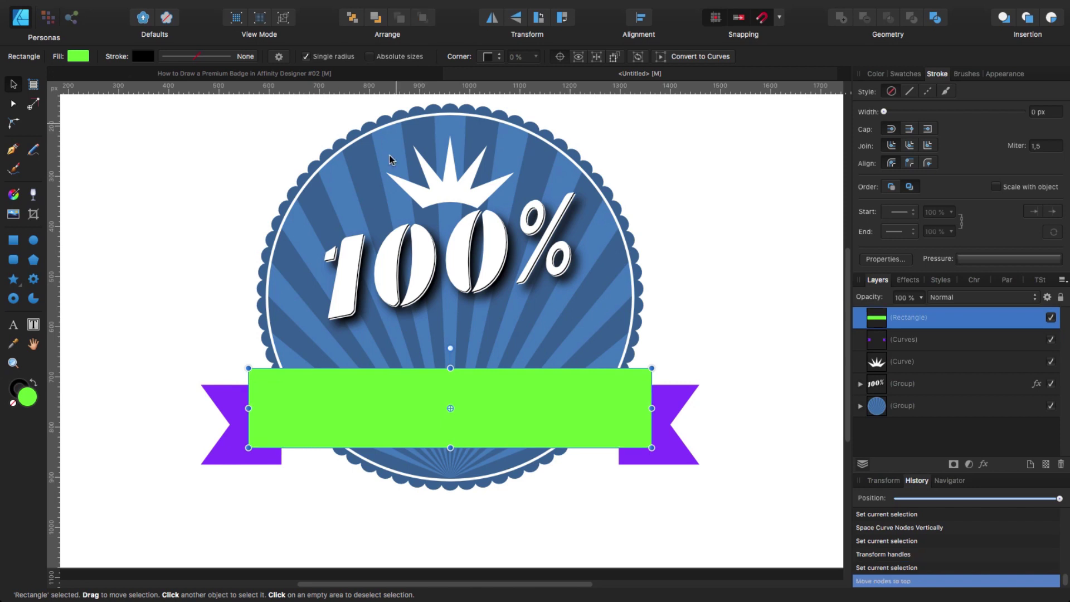
pyautogui.click(368, 506)
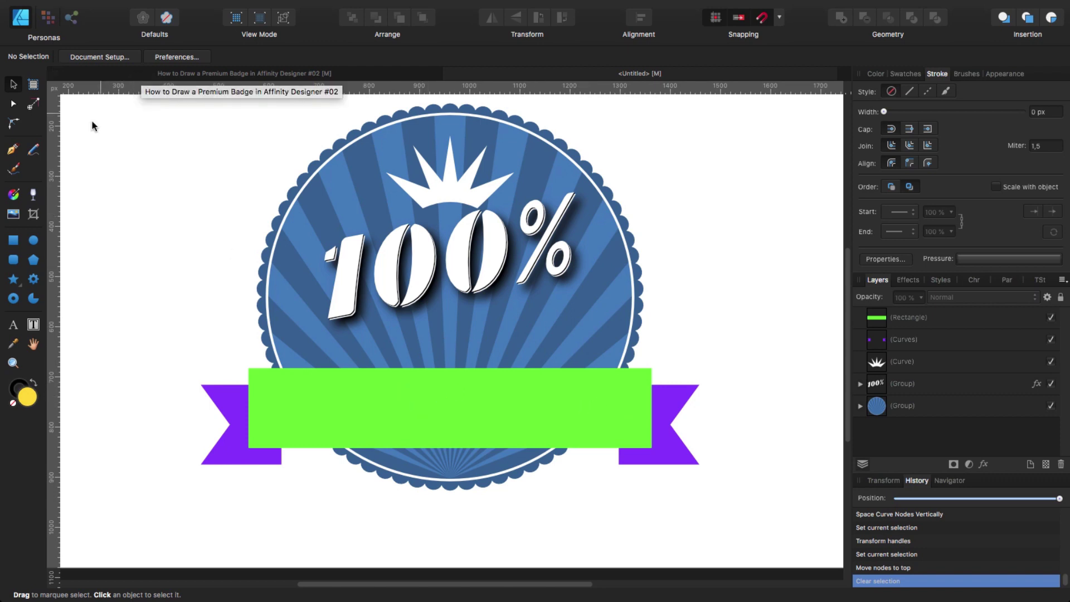
# - Create white artistic text "PRIMIUM QUALITY" at about 60.4 pt, starting beside the badge
pyautogui.click(13, 325)
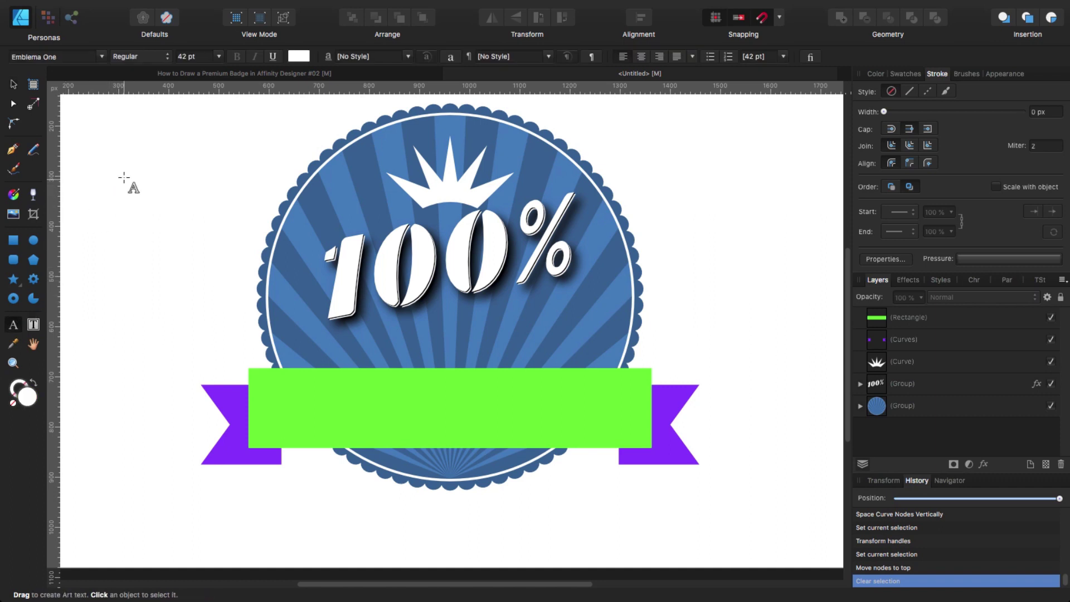
pyautogui.moveTo(124, 180); pyautogui.dragTo(169, 255)
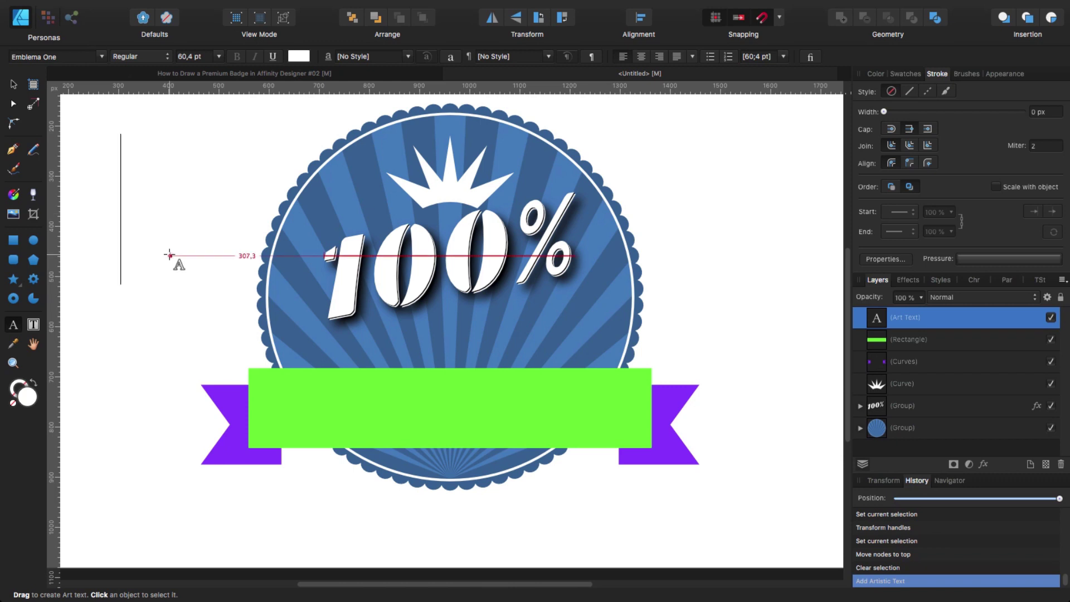
pyautogui.write('PRIMIU')
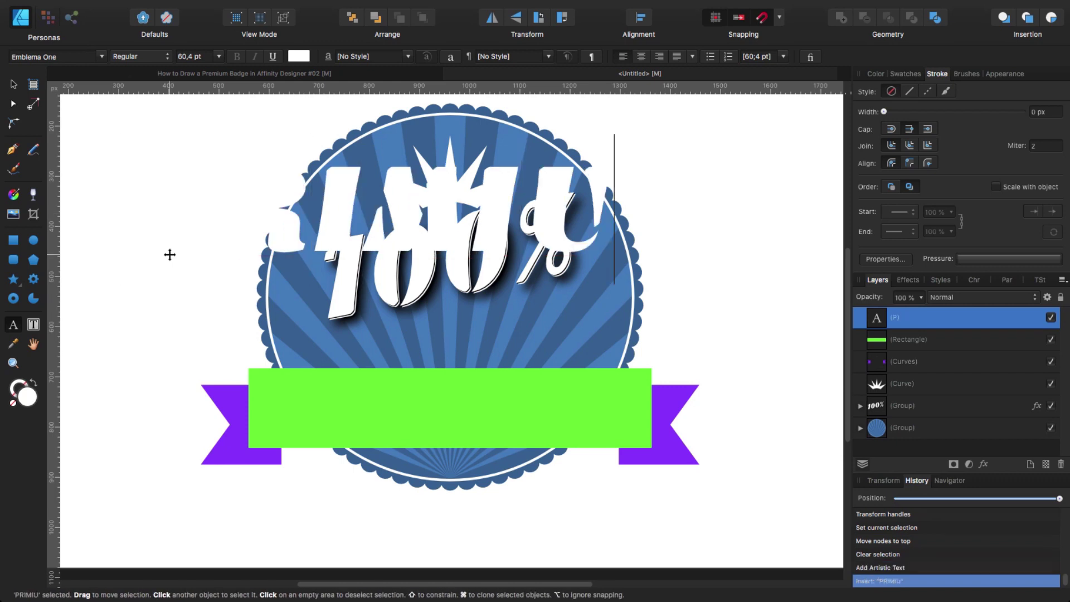
pyautogui.write('M QUALITY')
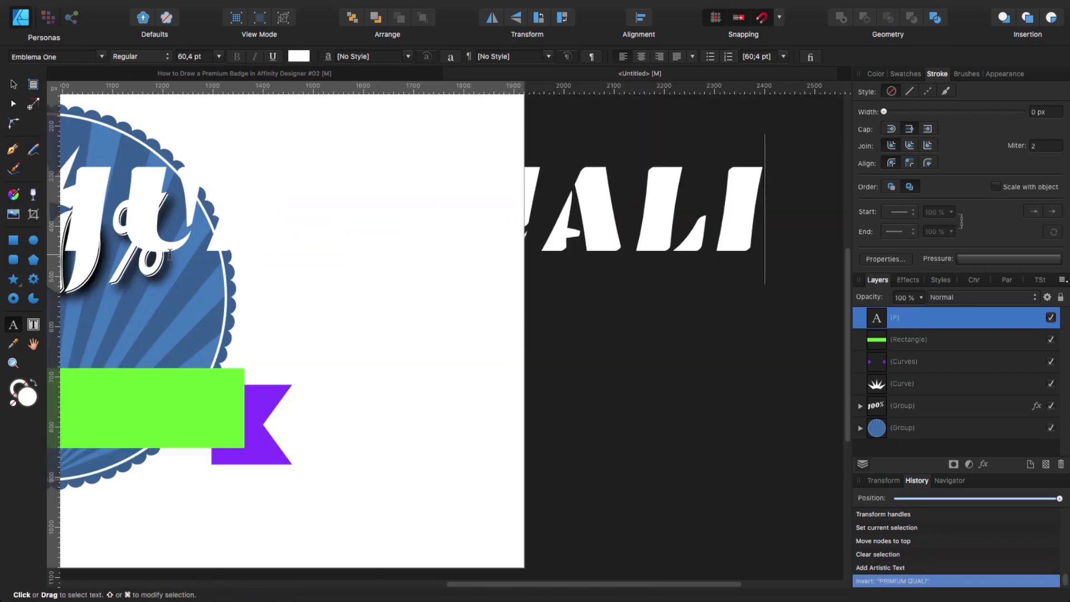
pyautogui.press('Escape')
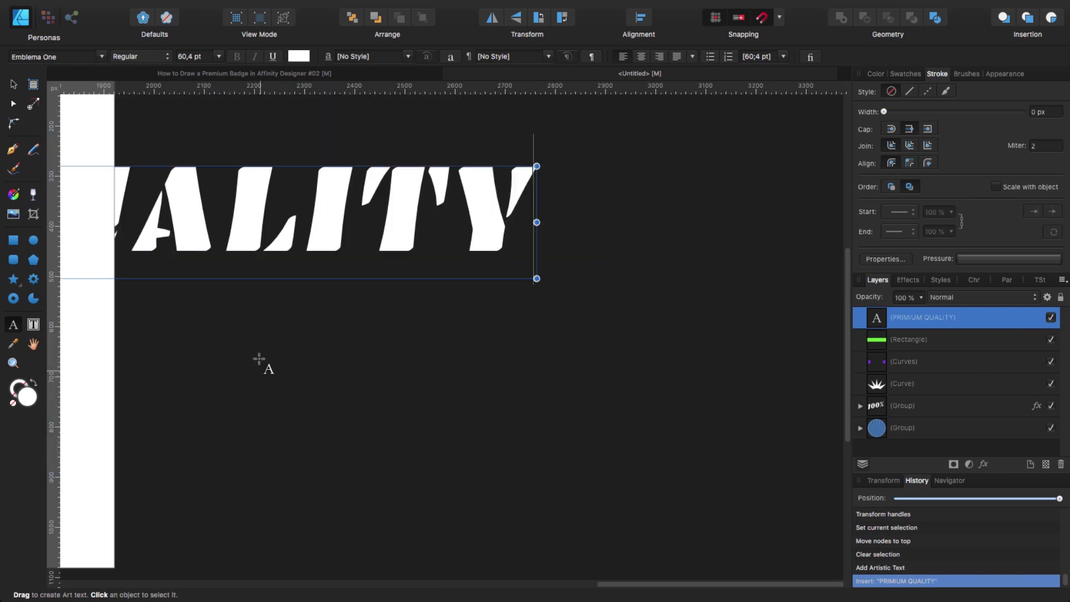
# - Change the font of the "PRIMIUM QUALITY" text to Arvo from the recent fonts
pyautogui.click(13, 84)
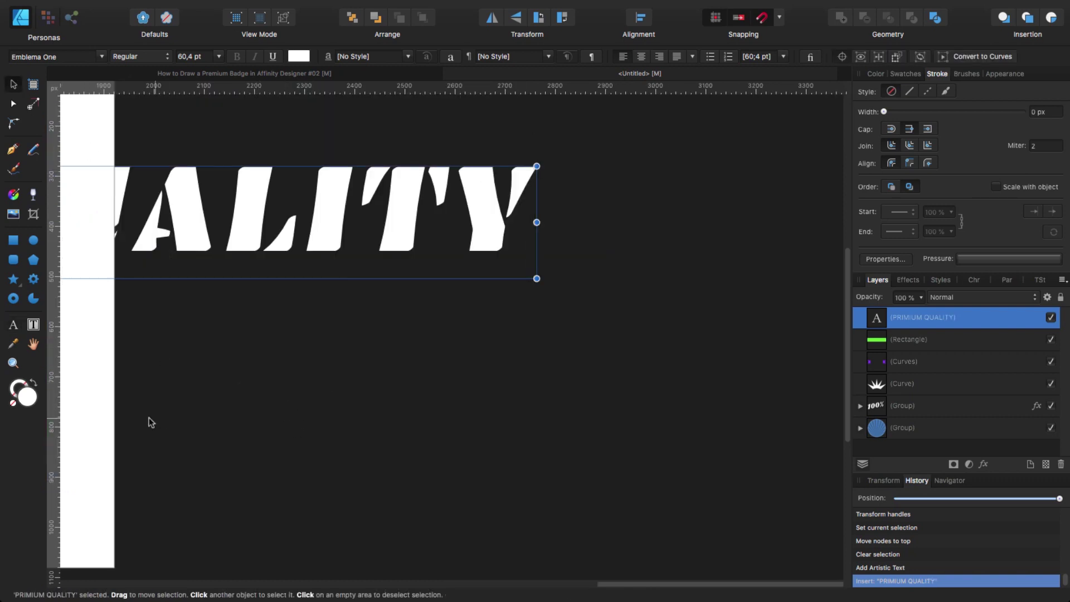
pyautogui.moveTo(148, 423); pyautogui.dragTo(653, 452)
pyautogui.hscroll(-10, 653, 454)
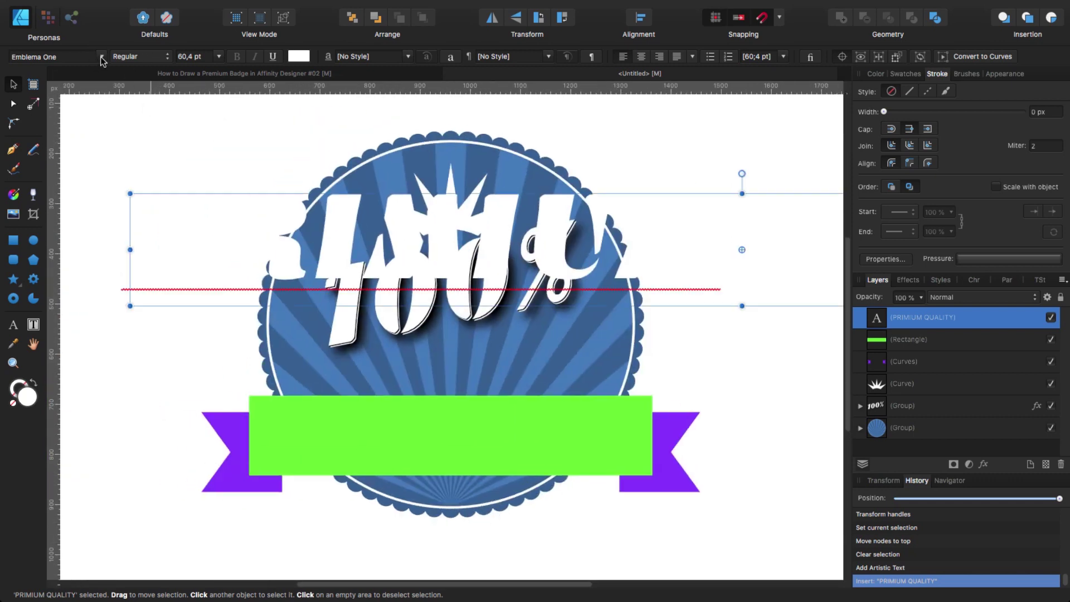
pyautogui.click(102, 57)
pyautogui.click(123, 72)
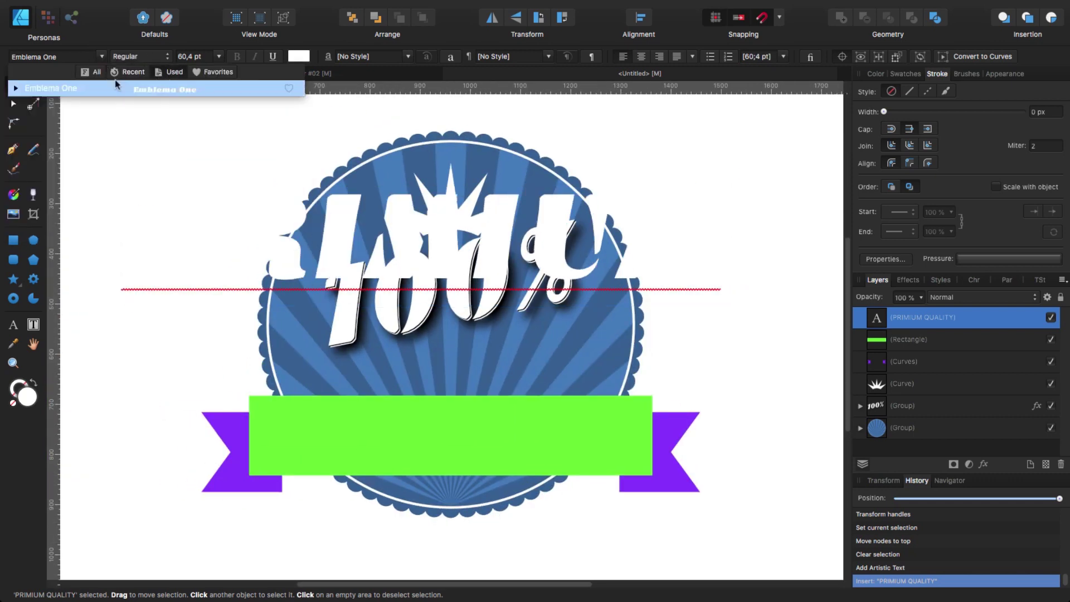
pyautogui.click(126, 72)
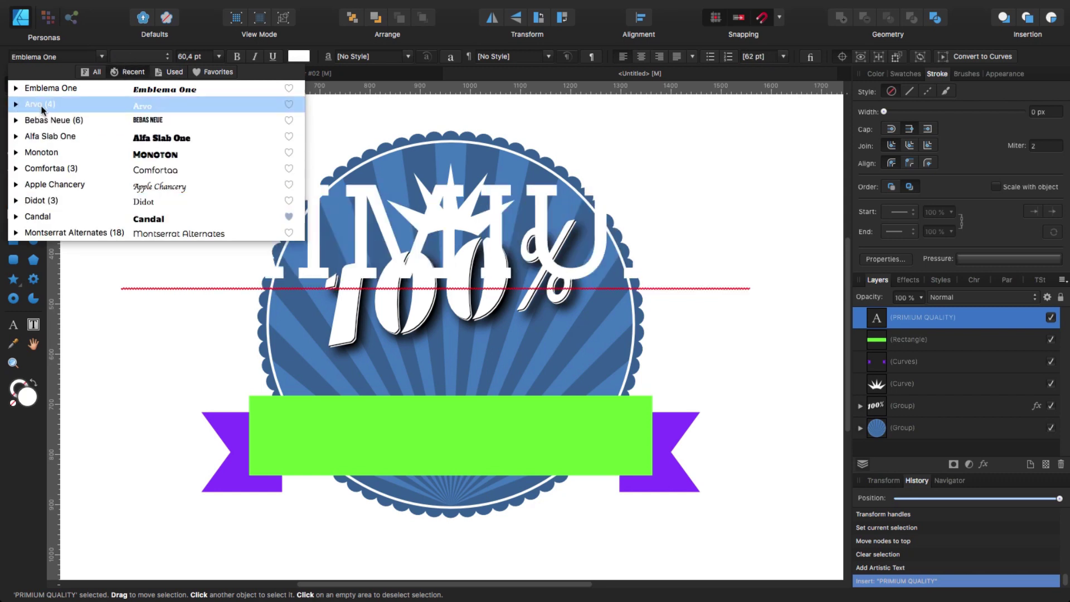
pyautogui.click(48, 107)
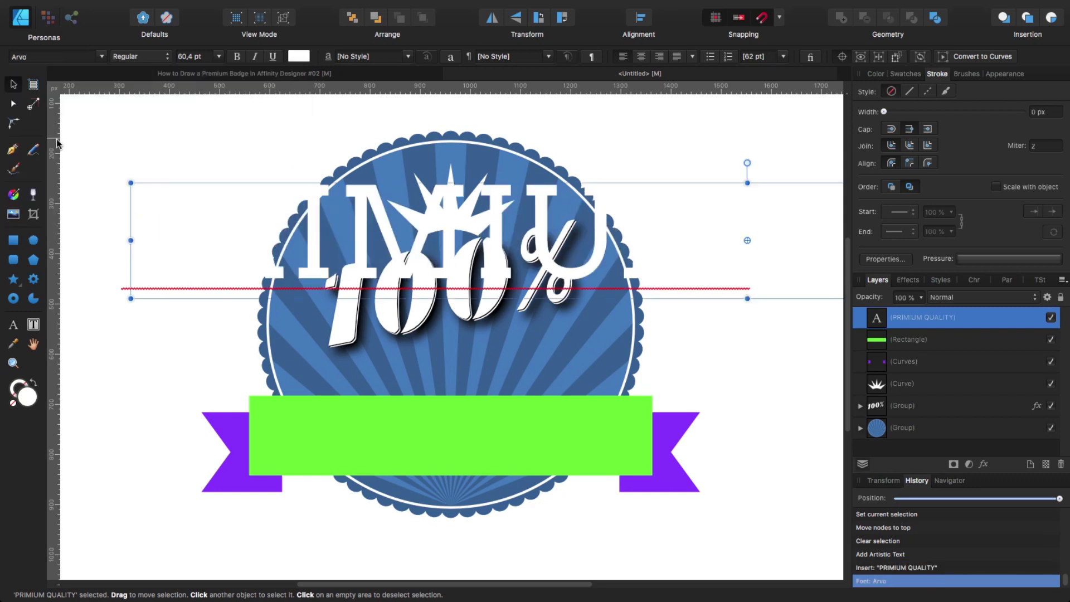
# - Scale the "PRIMIUM QUALITY" text down to about 20.9 pt, slightly condensed, and place it on the green rectangle
pyautogui.moveTo(130, 182); pyautogui.dragTo(371, 458)
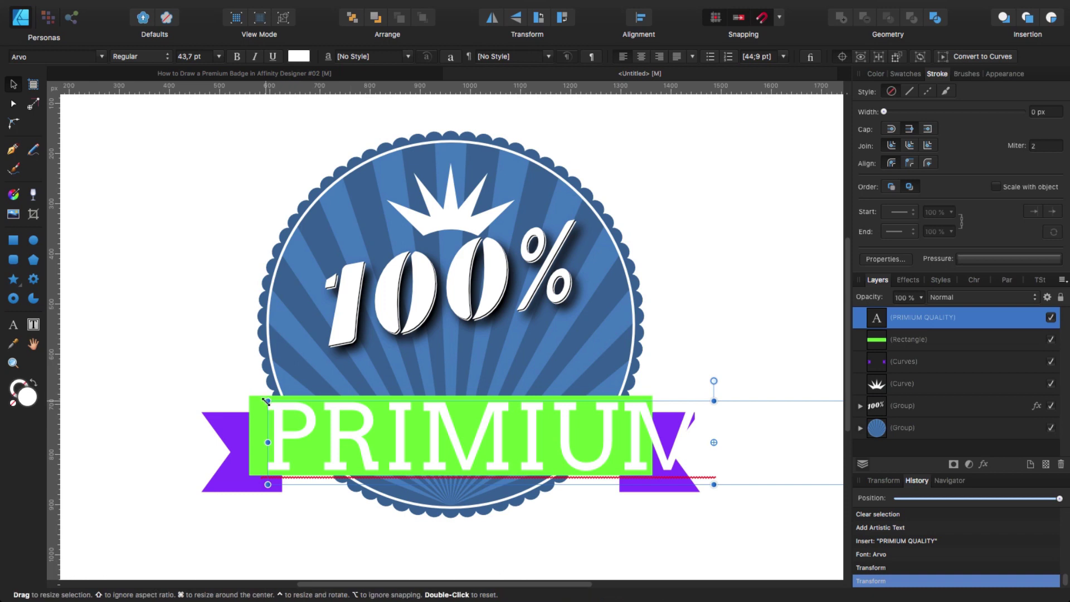
pyautogui.moveTo(268, 400); pyautogui.dragTo(336, 452)
pyautogui.moveTo(628, 421); pyautogui.dragTo(598, 431)
pyautogui.moveTo(480, 437)
pyautogui.mouseDown()
pyautogui.moveTo(493, 435)
pyautogui.moveTo(454, 444)
pyautogui.moveTo(457, 457)
pyautogui.moveTo(488, 447)
pyautogui.mouseUp()
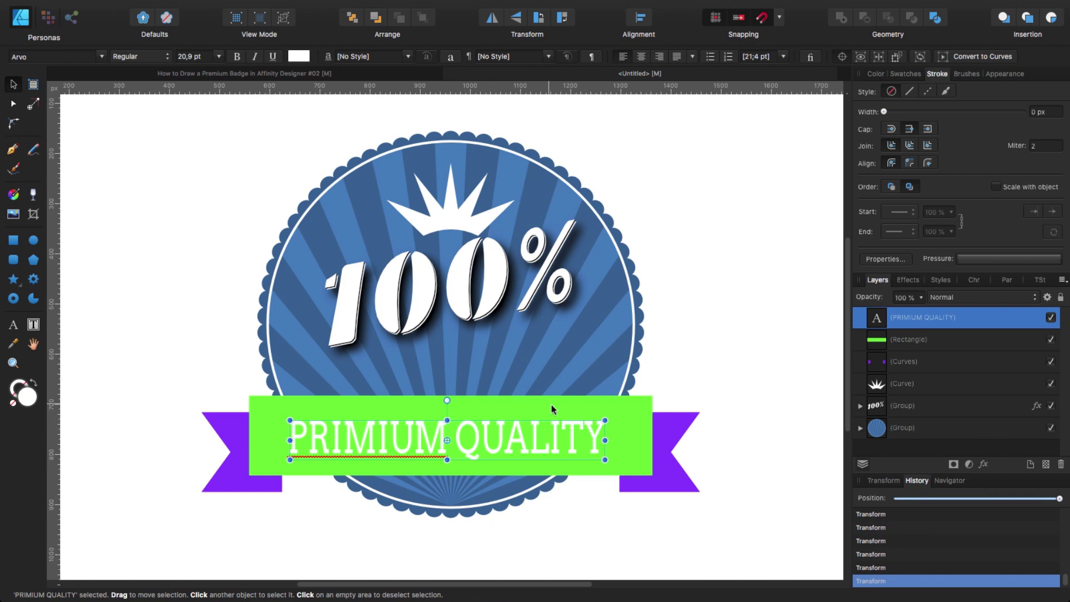
# - Centre the "PRIMIUM QUALITY" text horizontally and vertically on the green rectangle, with both alignments set to Last Selected
pyautogui.keyDown('shift'); pyautogui.click(636, 405); pyautogui.keyUp('shift')
pyautogui.click(640, 17)
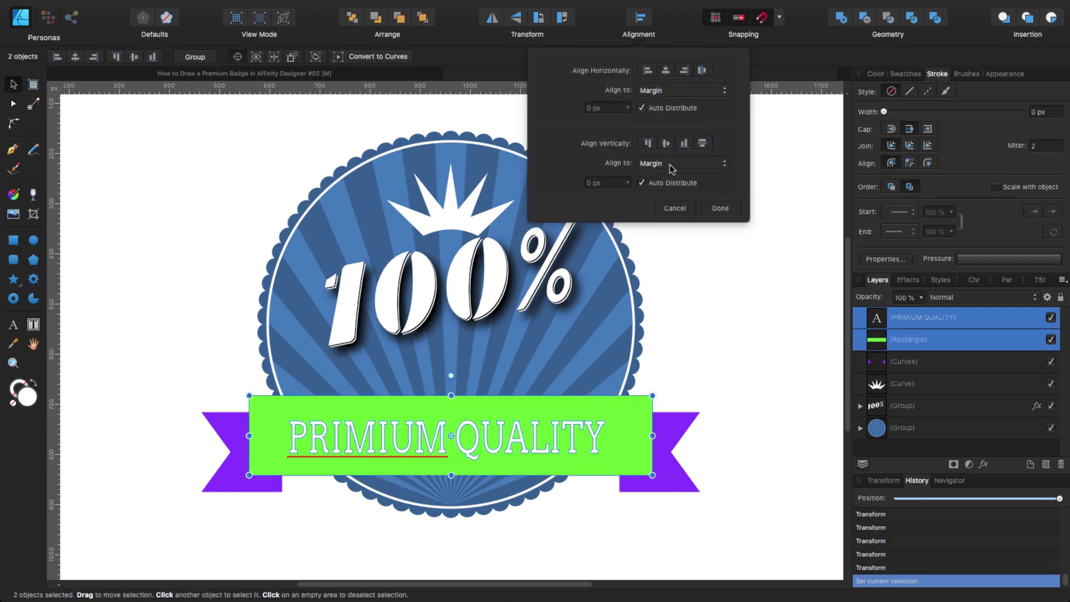
pyautogui.click(671, 167)
pyautogui.click(669, 185)
pyautogui.click(666, 144)
pyautogui.click(670, 91)
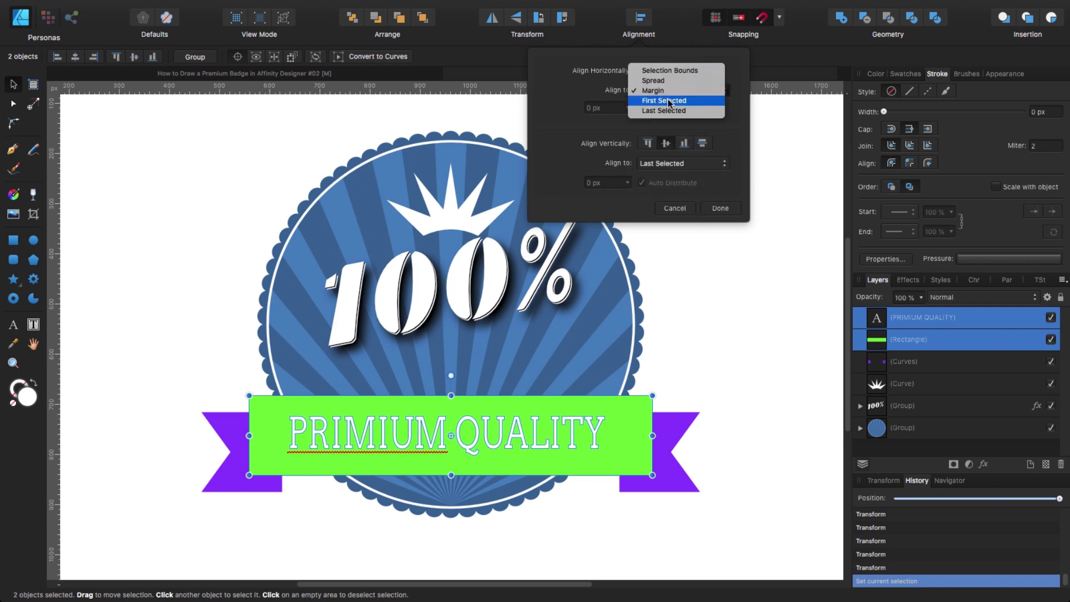
pyautogui.click(670, 113)
pyautogui.click(666, 71)
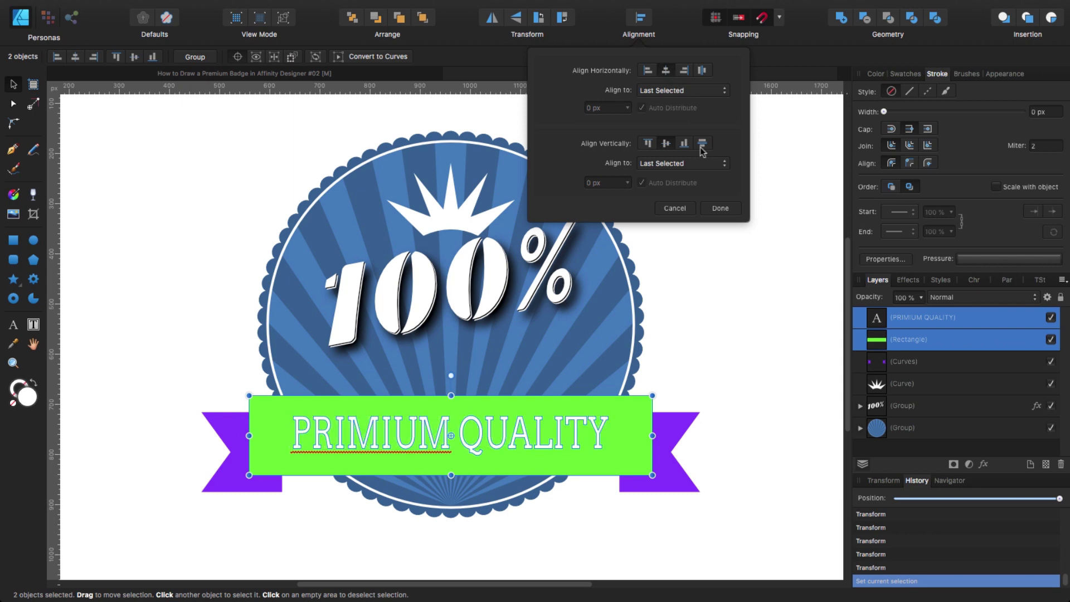
pyautogui.click(720, 209)
pyautogui.click(572, 511)
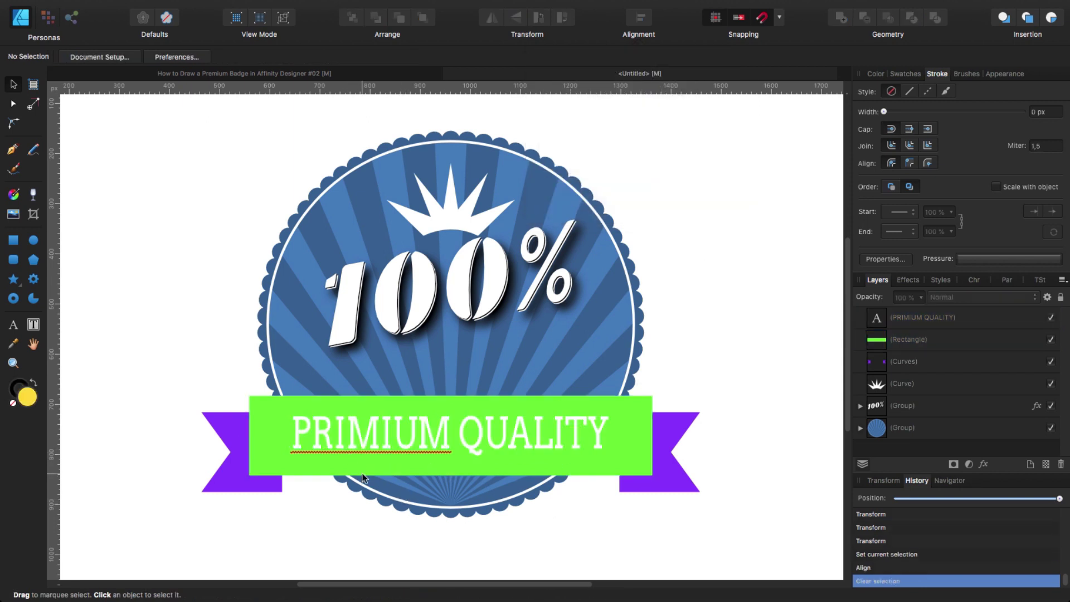
# - Delete the "I" before the "U" in the ribbon text, making it read "PRIMUM QUALITY"
pyautogui.click(387, 438)
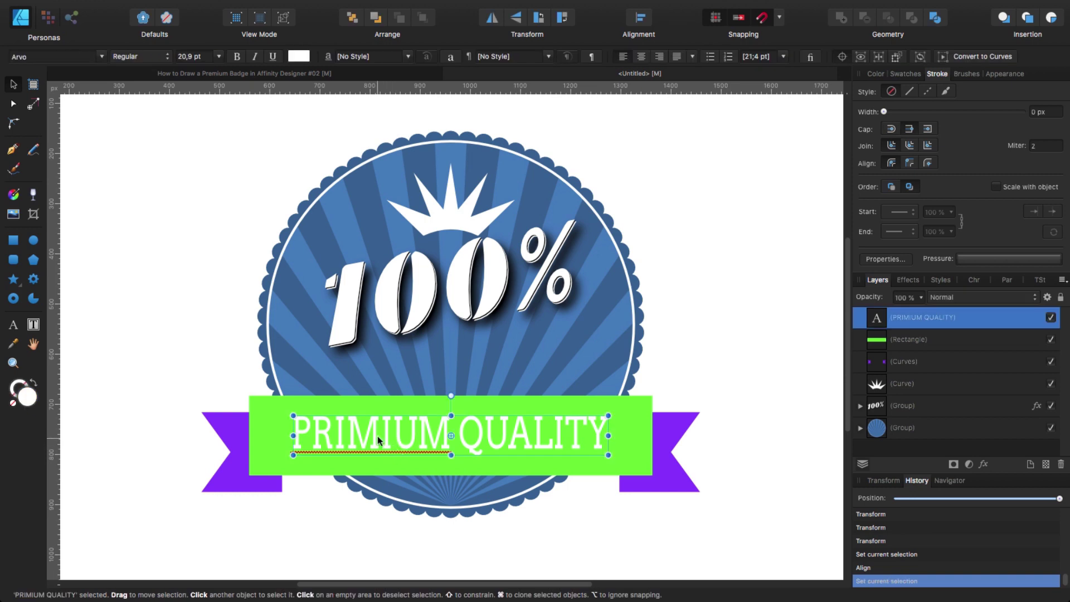
pyautogui.doubleClick(388, 438)
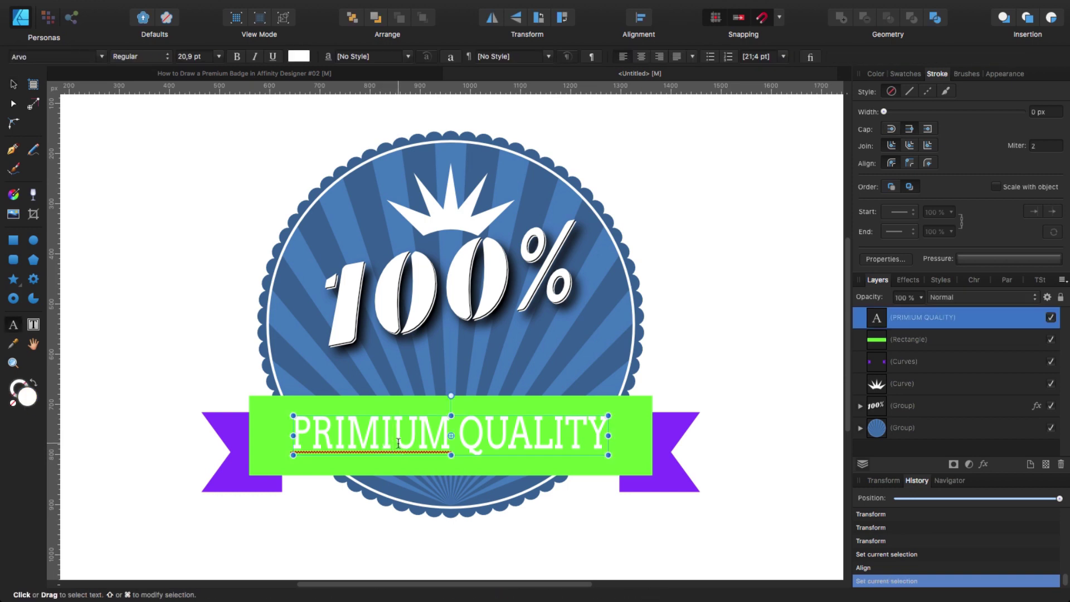
pyautogui.press('BackSpace')
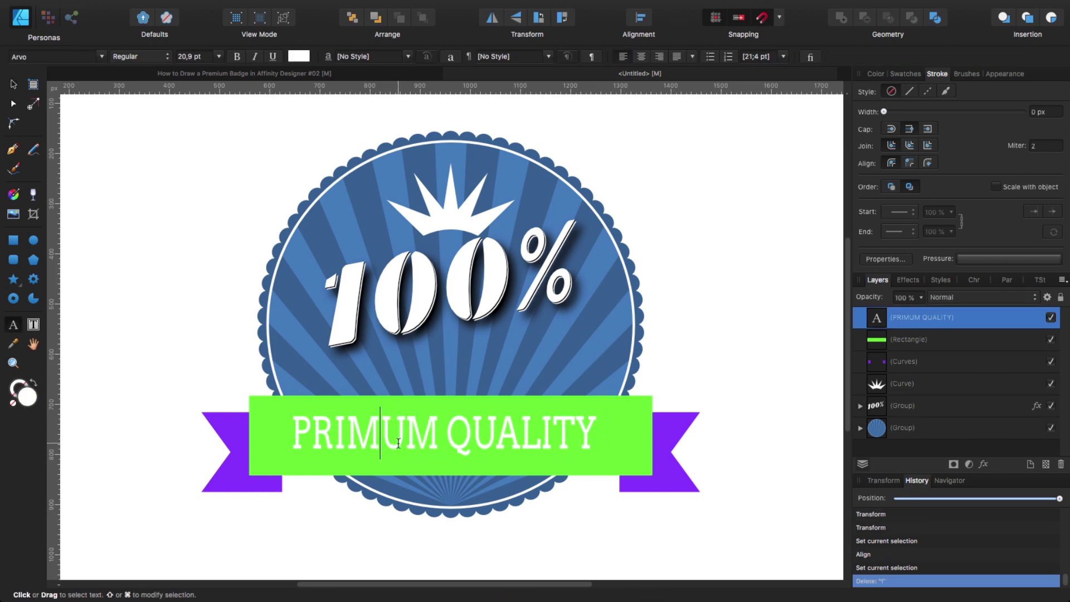
pyautogui.click(14, 84)
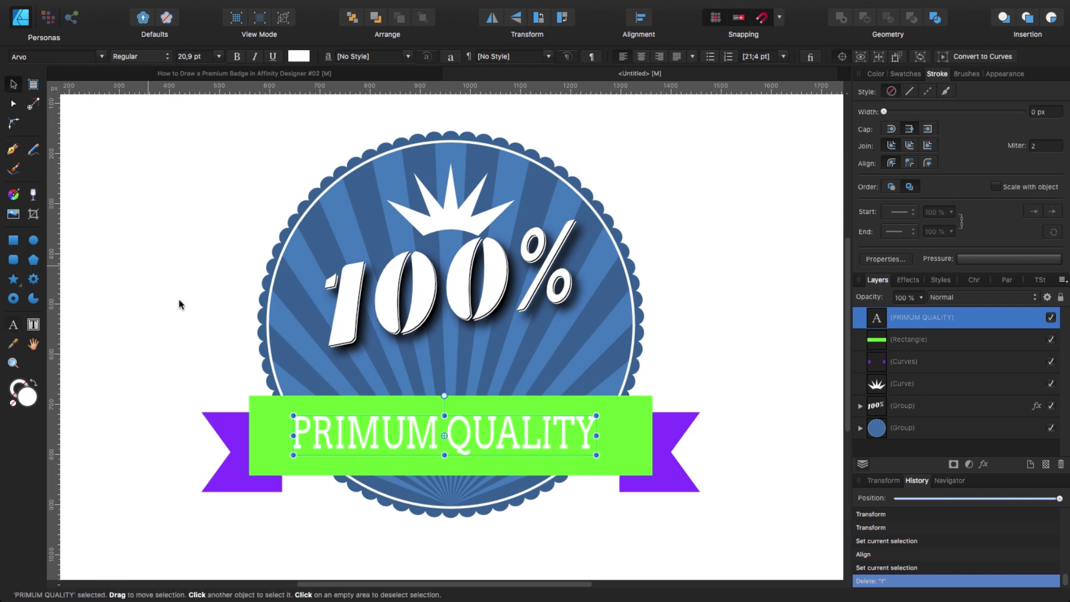
# - Centre the "PRIMUM QUALITY" text horizontally on the green rectangle, aligned to Last Selected
pyautogui.keyDown('shift'); pyautogui.click(639, 440); pyautogui.keyUp('shift')
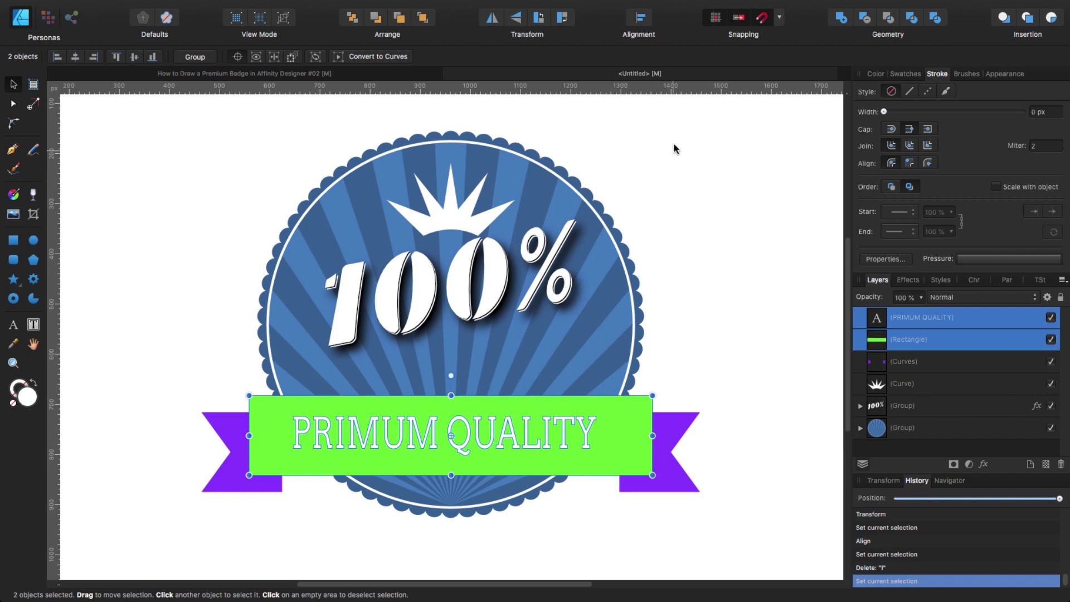
pyautogui.click(641, 19)
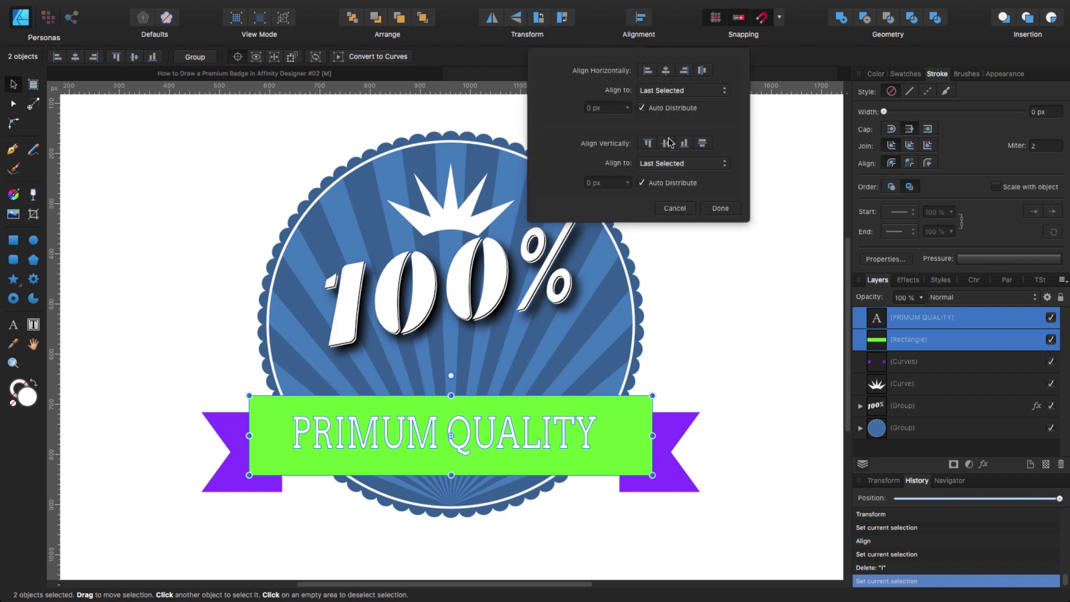
pyautogui.click(666, 70)
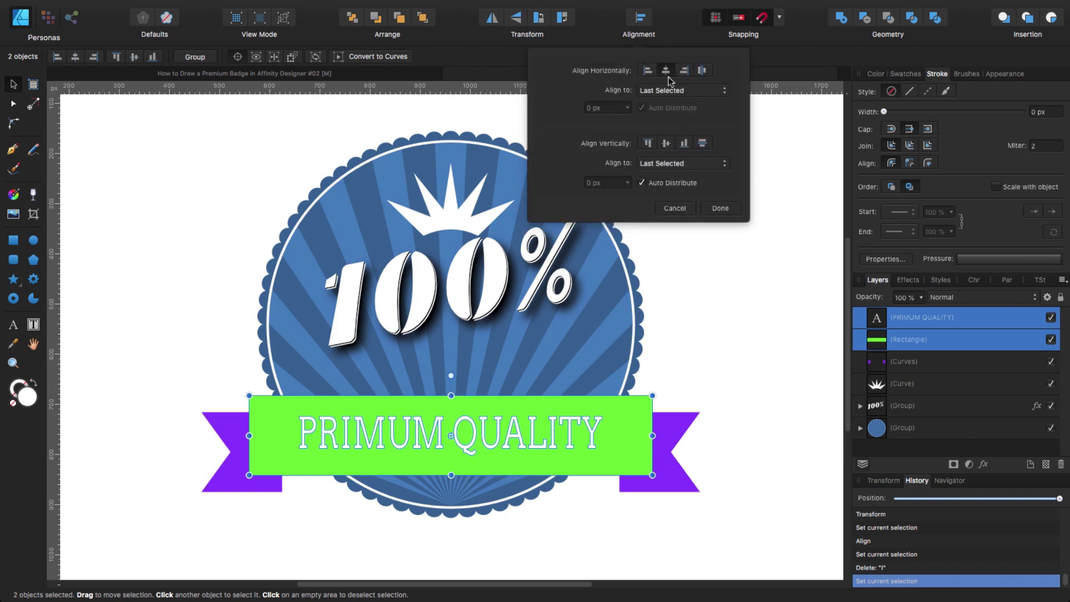
pyautogui.click(725, 209)
pyautogui.click(747, 227)
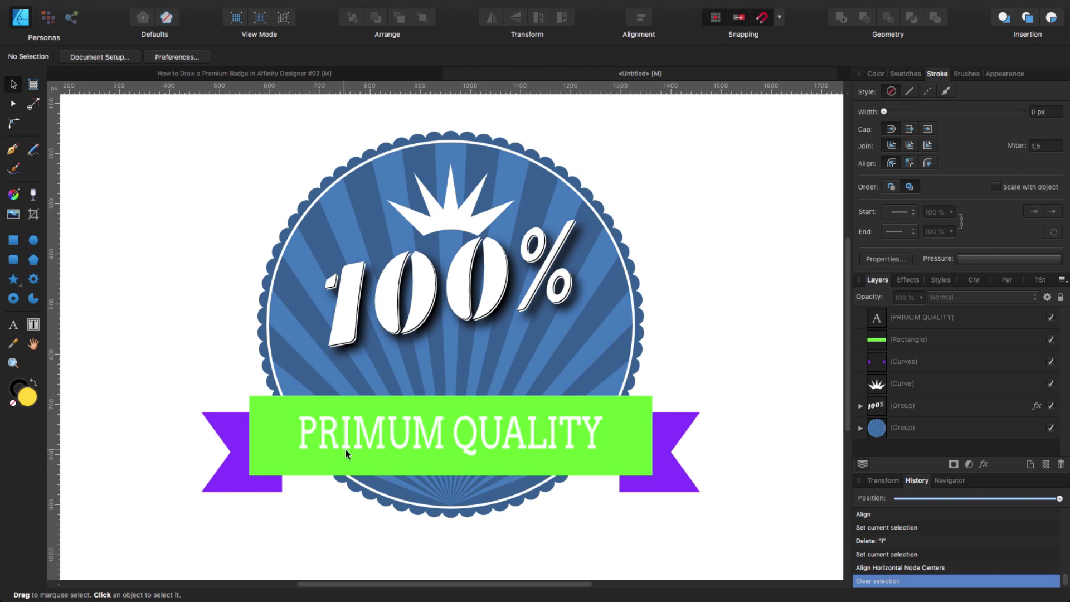
# - Consult the finished reference badge and stretch the "PRIMUM QUALITY" text horizontally about its centre, leaving a small gap at each end of the green rectangle
pyautogui.click(267, 432)
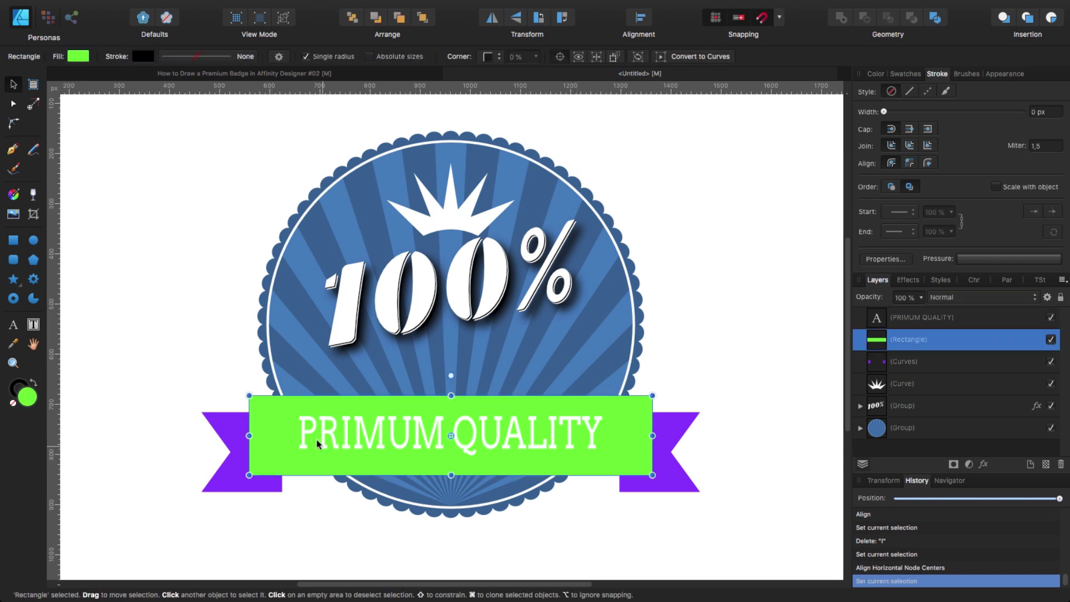
pyautogui.click(244, 73)
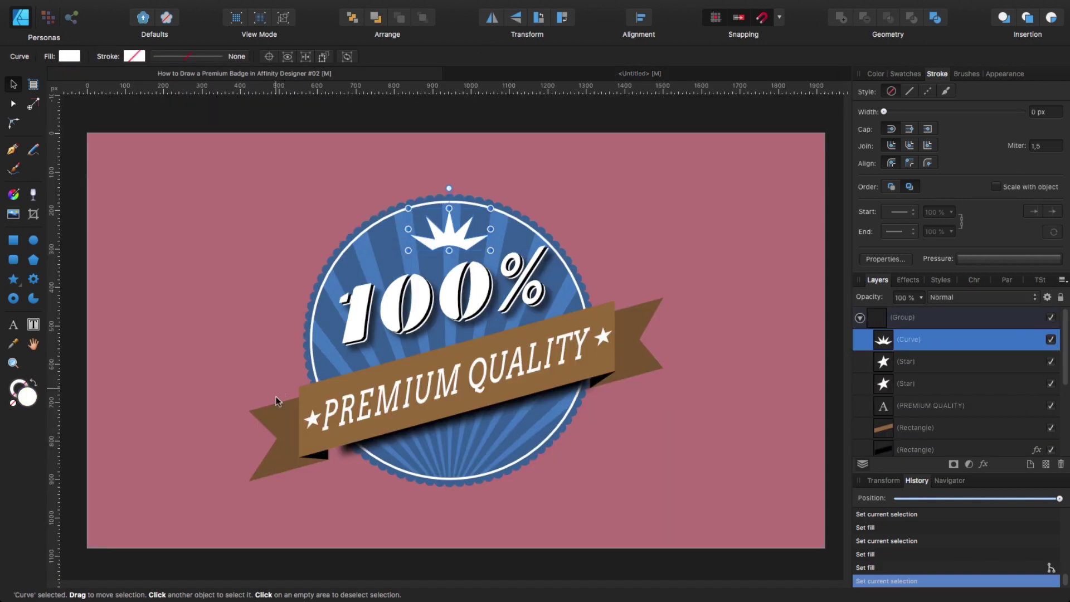
pyautogui.click(624, 73)
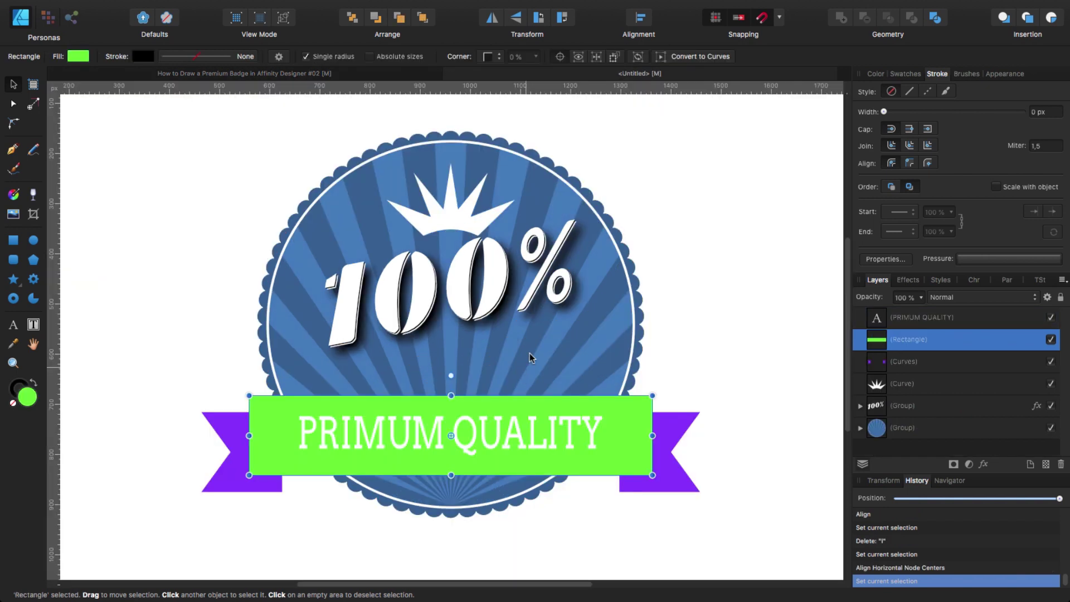
pyautogui.click(557, 443)
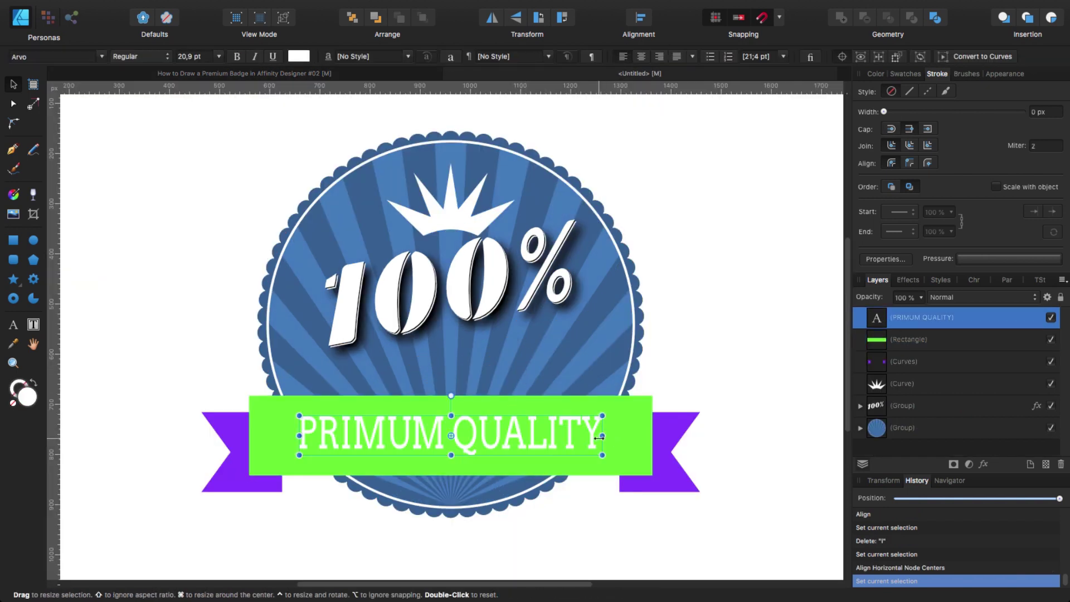
pyautogui.moveTo(603, 435); pyautogui.dragTo(626, 435)
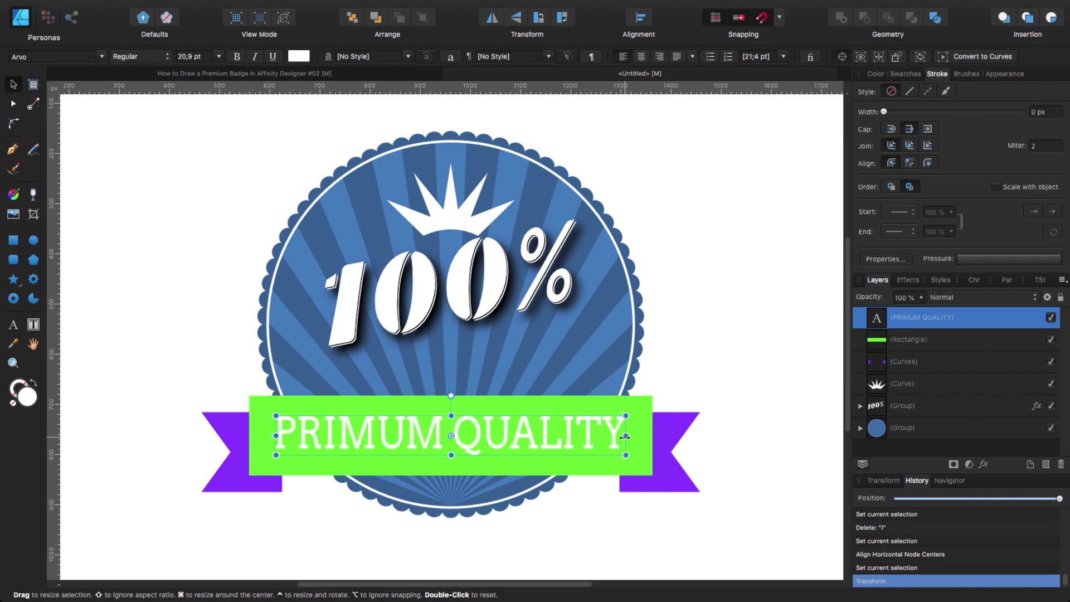
pyautogui.click(167, 398)
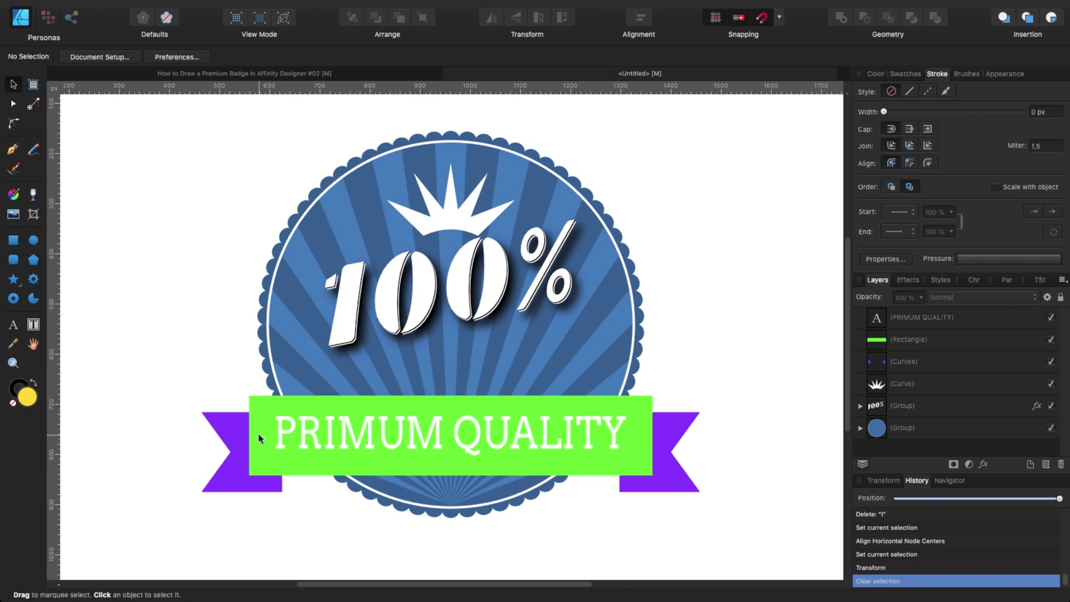
# - Draw a small yellow five-pointed star and place it at the start of the text on the green rectangle
pyautogui.click(19, 279)
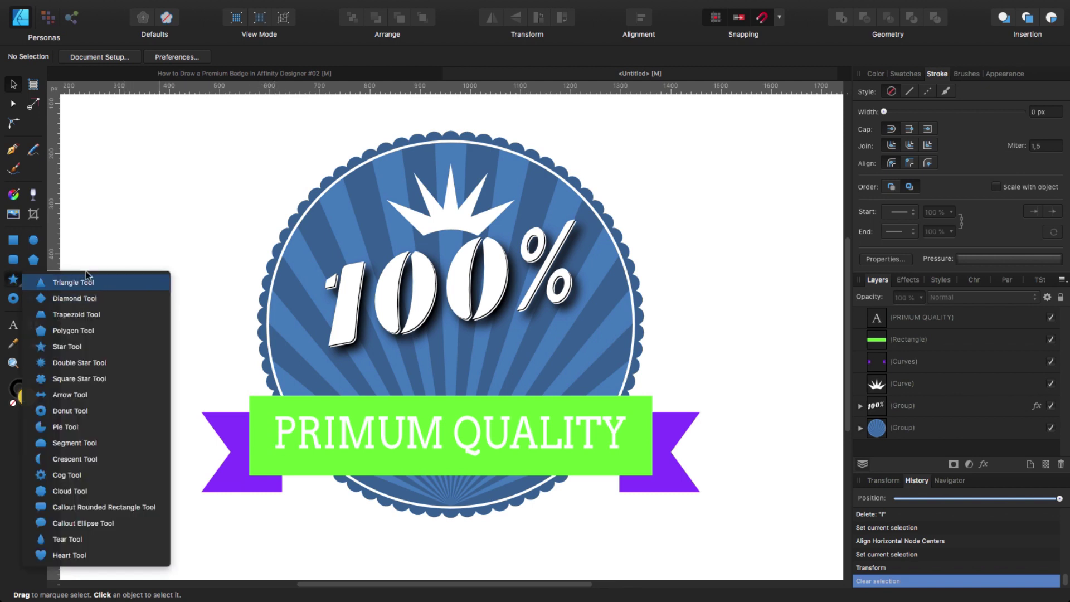
pyautogui.click(67, 346)
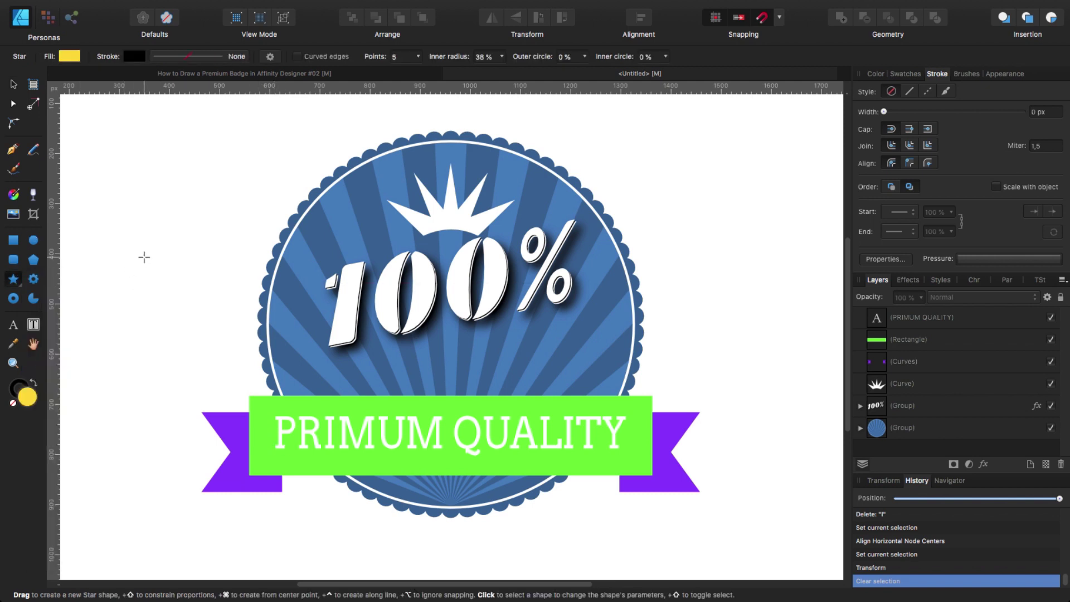
pyautogui.moveTo(128, 240); pyautogui.dragTo(285, 427)
pyautogui.click(14, 84)
# - Shrink the star to fit in the gap before the "P" and duplicate it over the text
pyautogui.scroll(5, 287, 412)
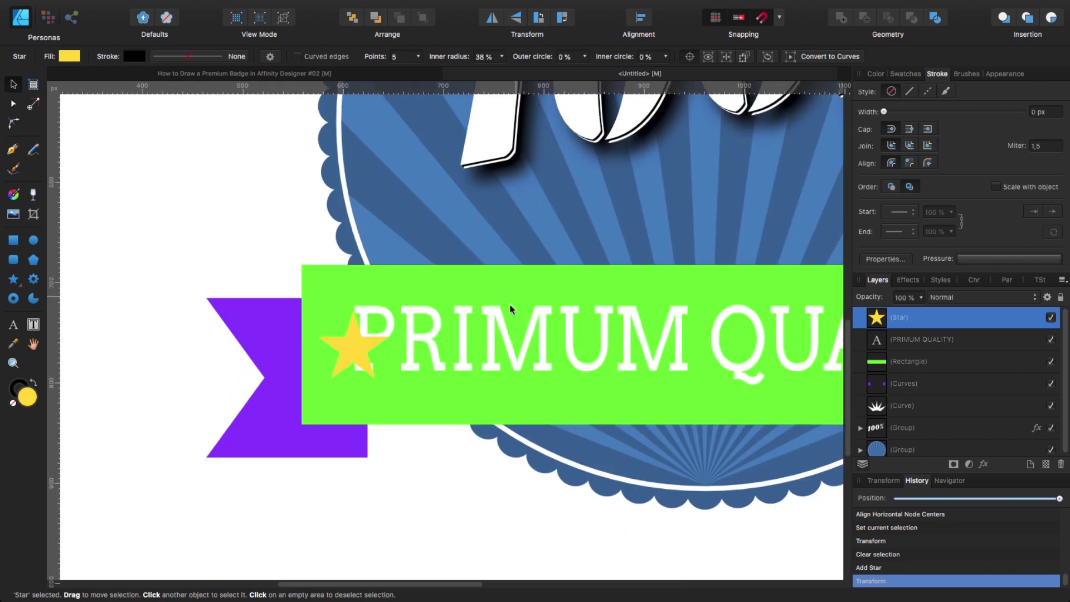
pyautogui.press('super+plus')
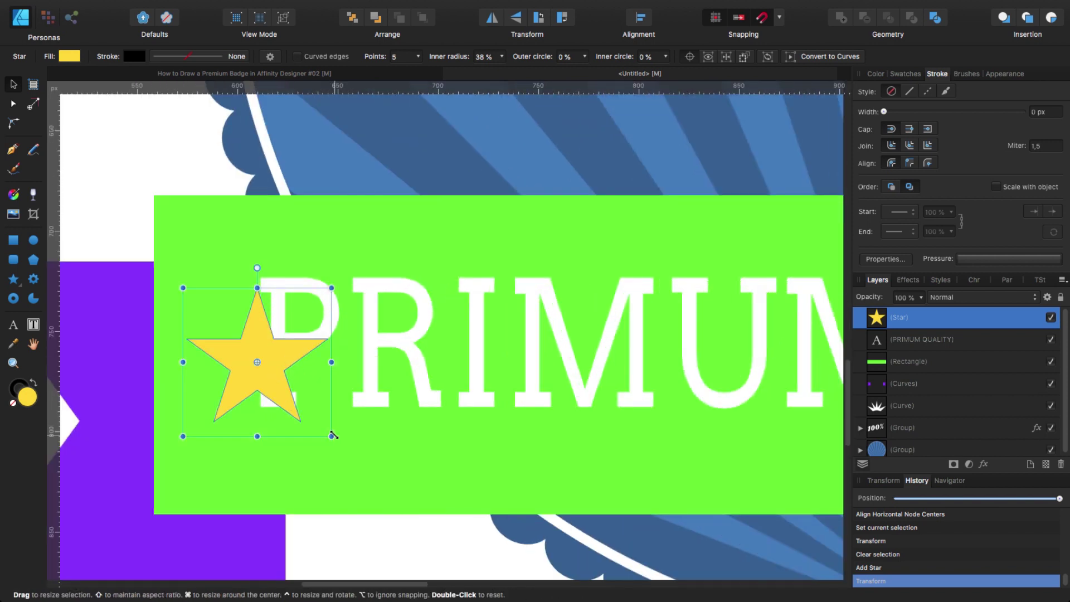
pyautogui.moveTo(332, 438)
pyautogui.mouseDown()
pyautogui.moveTo(214, 332)
pyautogui.moveTo(213, 342)
pyautogui.moveTo(444, 338)
pyautogui.moveTo(565, 357)
pyautogui.moveTo(691, 356)
pyautogui.mouseUp()
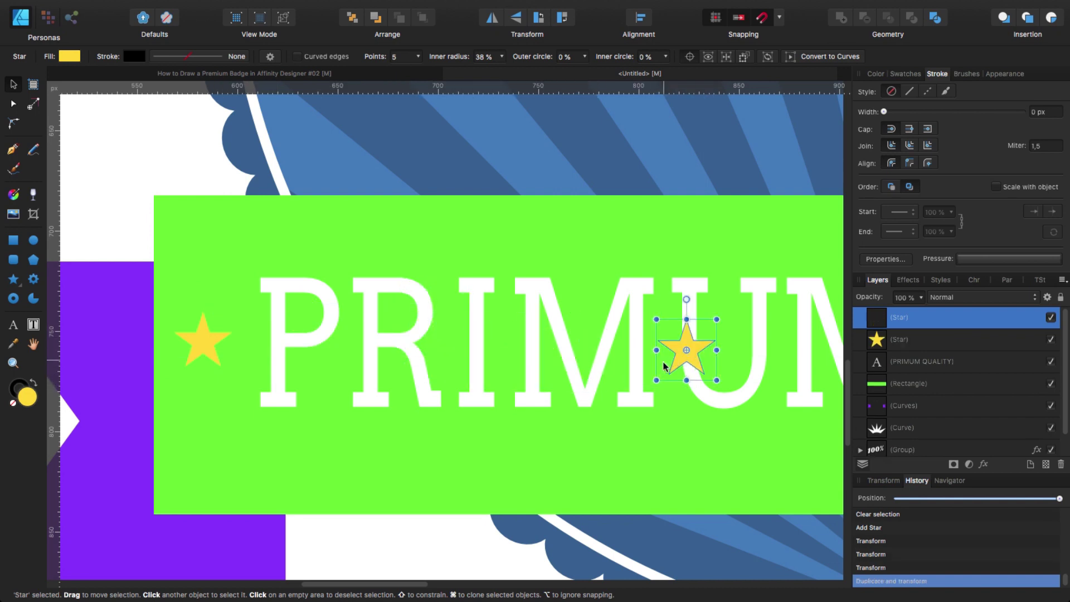
# - Move the duplicate star into the gap after "QUALITY" and shift the first star to match its height and margin
pyautogui.press('super+minus')
pyautogui.press('super+minus')
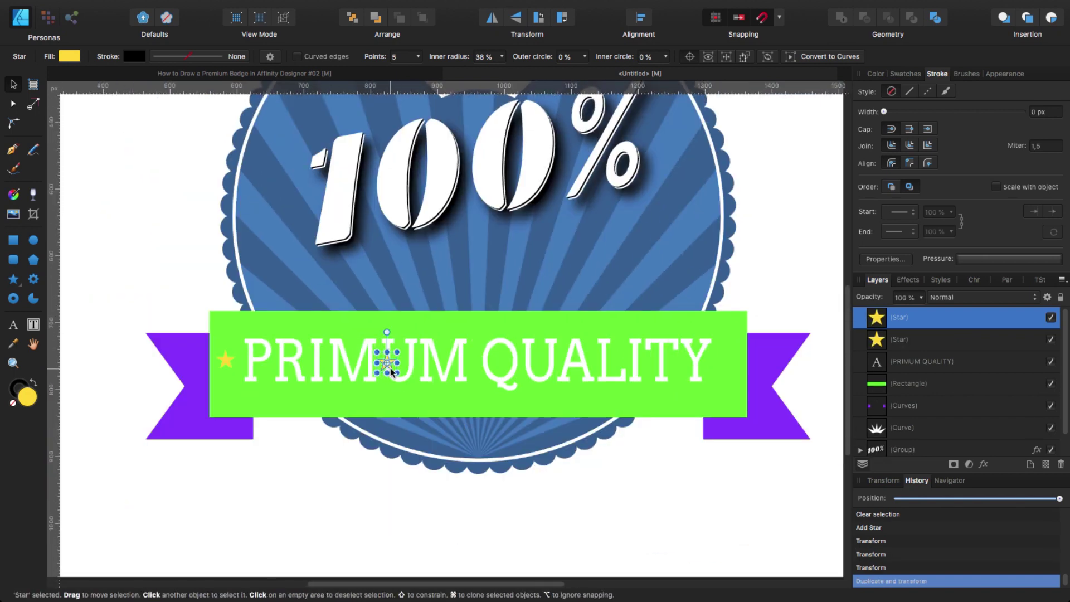
pyautogui.moveTo(421, 364); pyautogui.dragTo(711, 363)
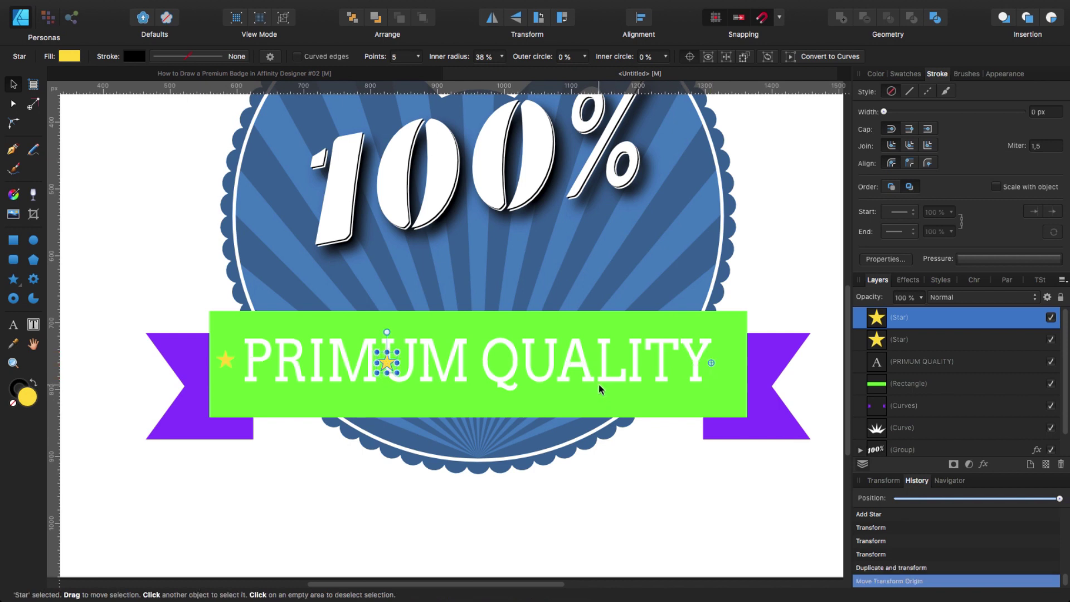
pyautogui.press('super+z')
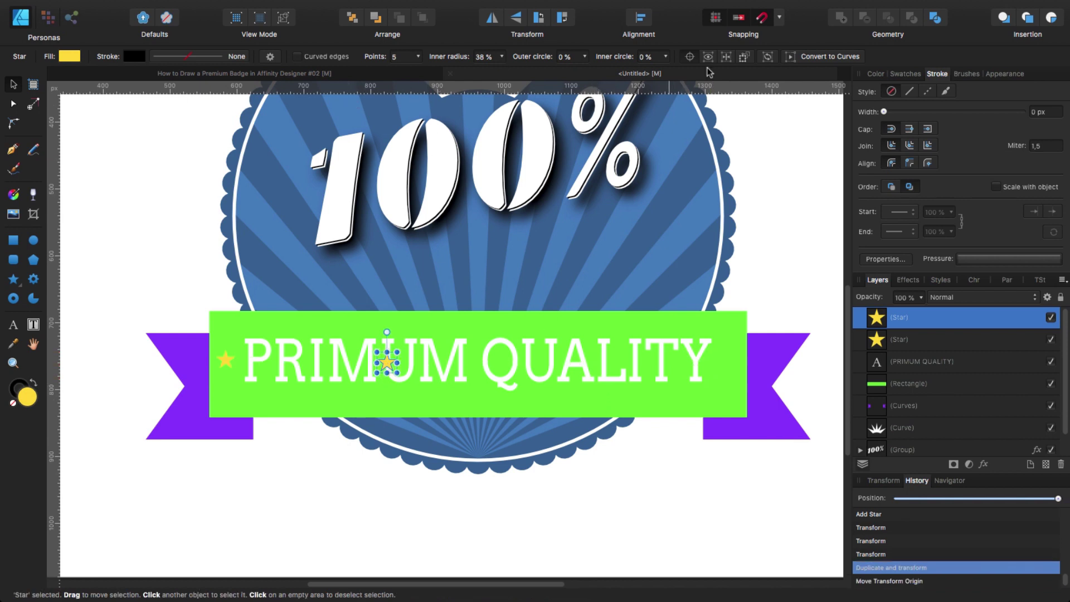
pyautogui.moveTo(395, 363); pyautogui.dragTo(729, 370)
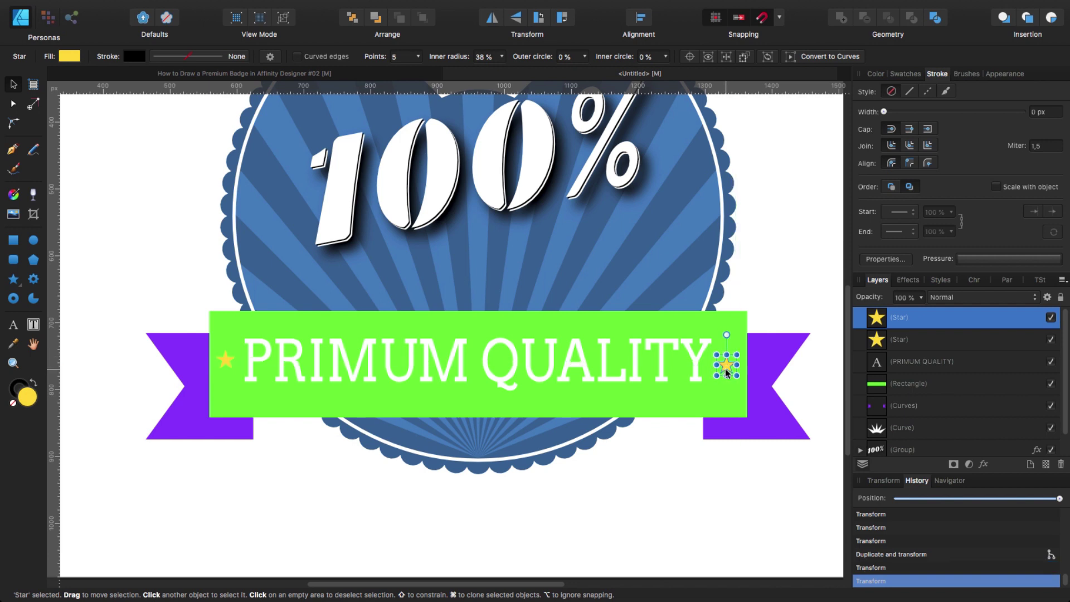
pyautogui.moveTo(225, 360); pyautogui.dragTo(229, 365)
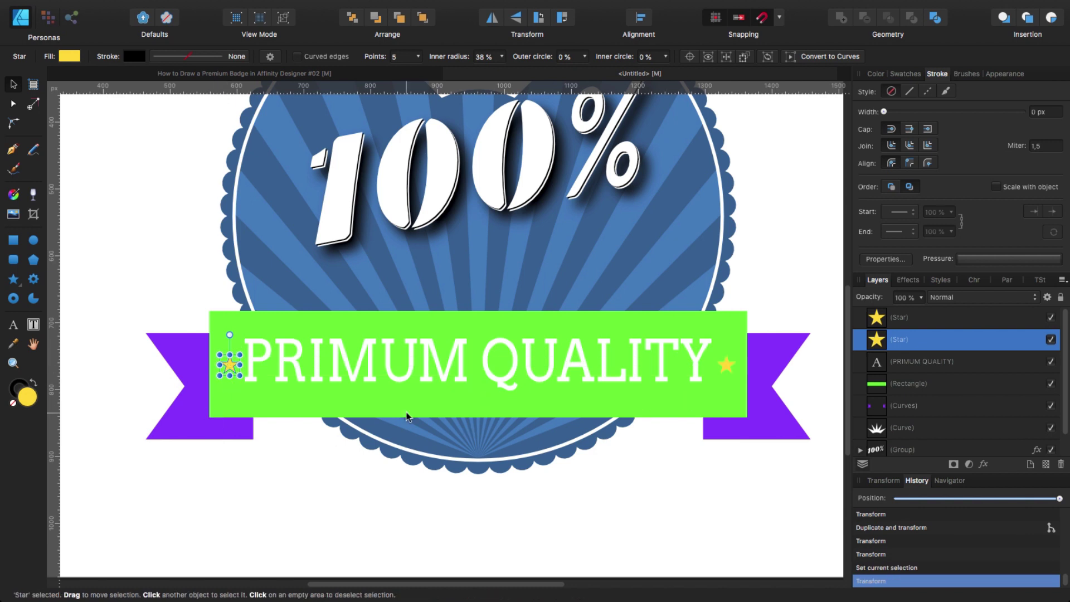
# - Recolour both ribbon stars white (#FFFFFF) by raising their fill lightness to 100
pyautogui.keyDown('shift'); pyautogui.click(731, 365); pyautogui.keyUp('shift')
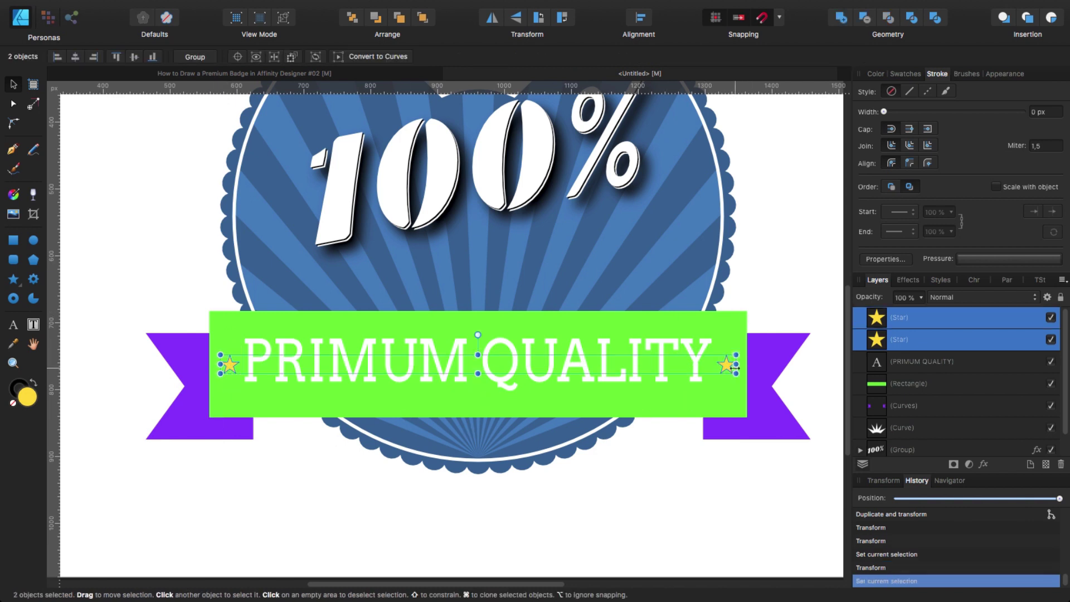
pyautogui.click(876, 75)
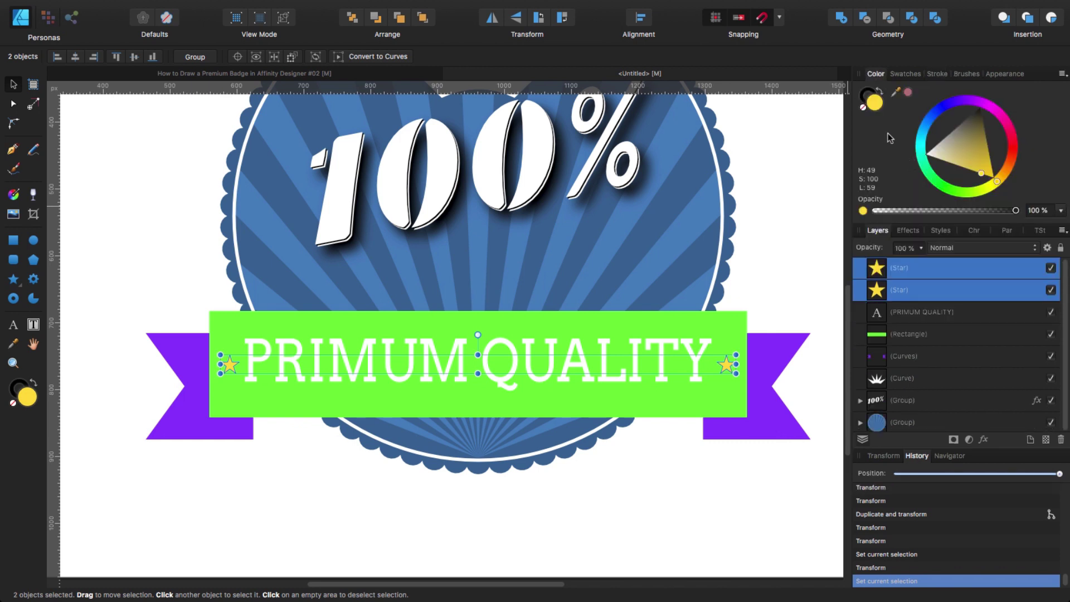
pyautogui.doubleClick(876, 103)
pyautogui.moveTo(787, 237); pyautogui.dragTo(873, 237)
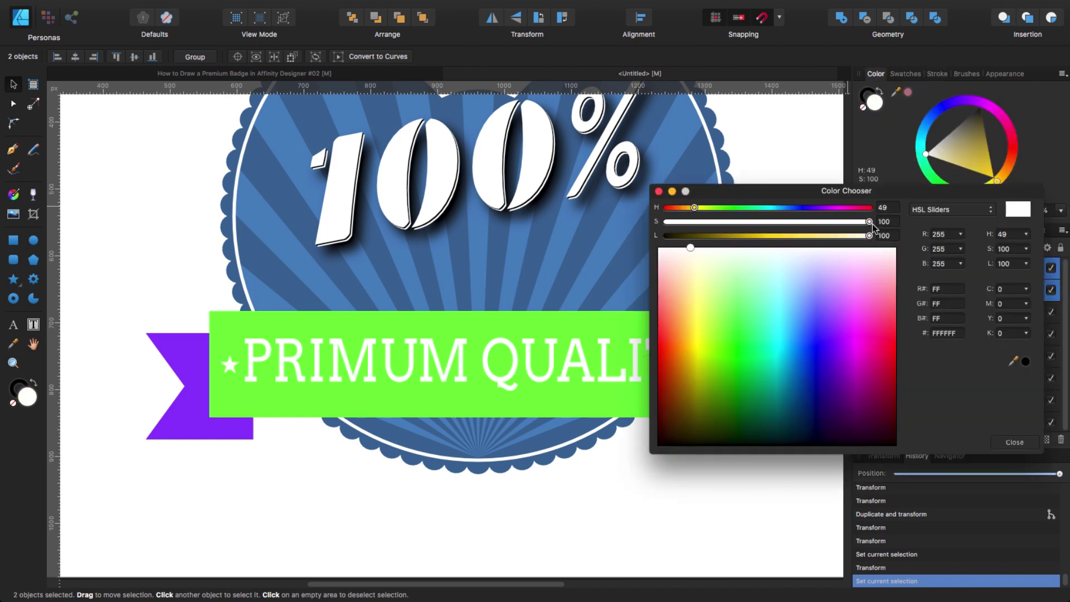
pyautogui.click(659, 191)
pyautogui.click(270, 481)
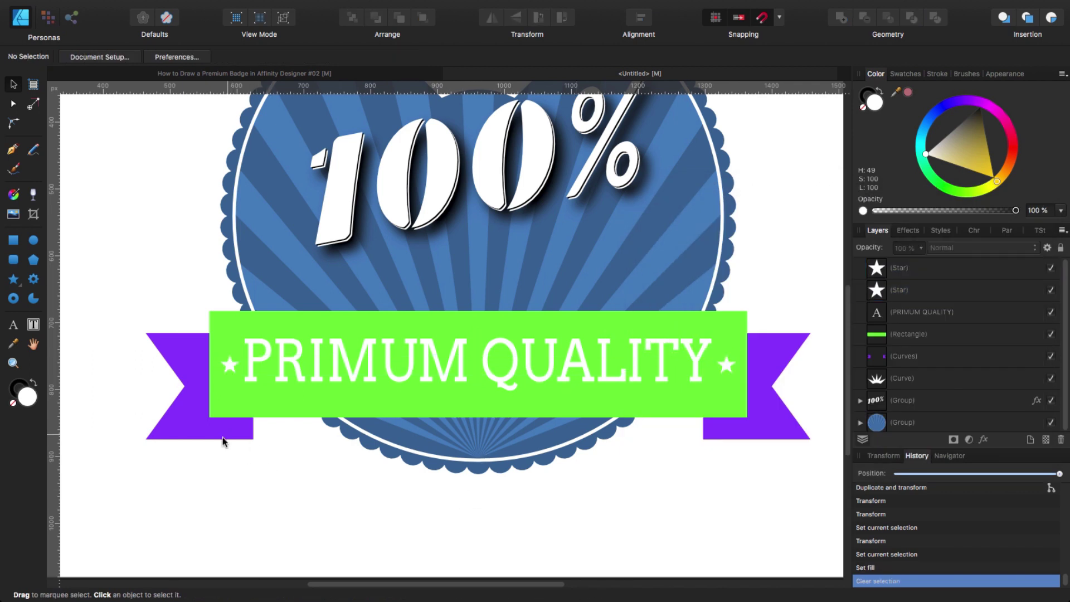
# - Draw a closed fold triangle with the Pen tool between the green rectangle's lower-left corner, the purple tail's inner lower corner and the rectangle's lower edge
pyautogui.click(250, 434)
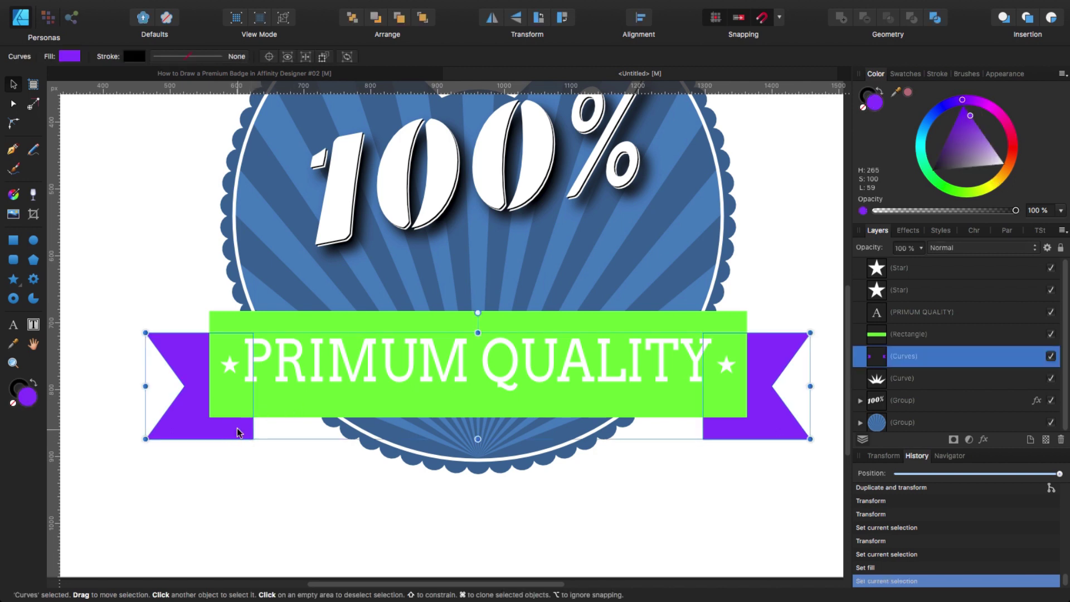
pyautogui.click(12, 150)
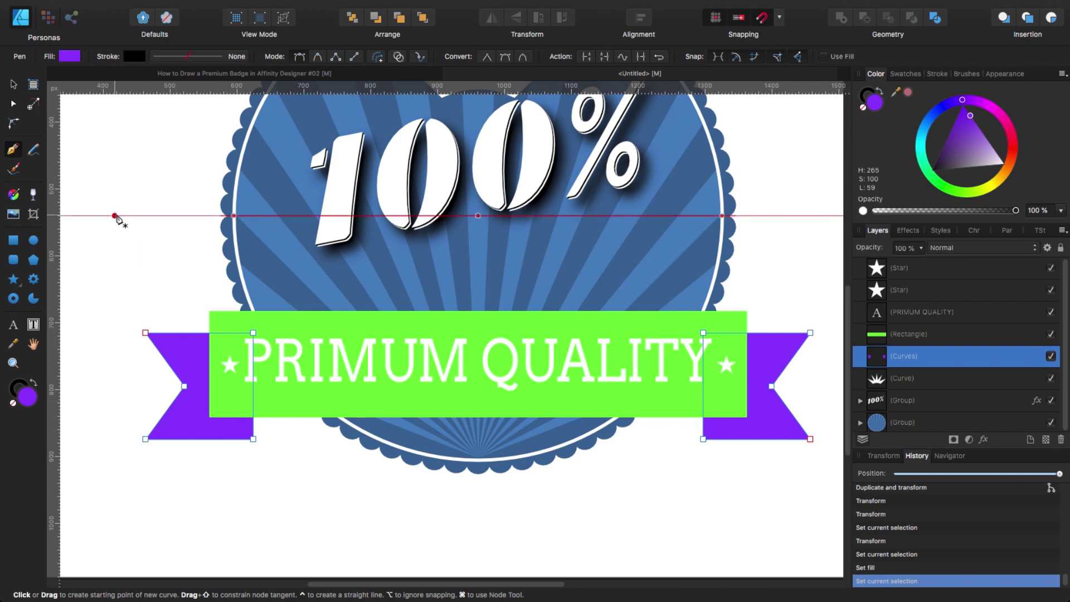
pyautogui.press('super+d')
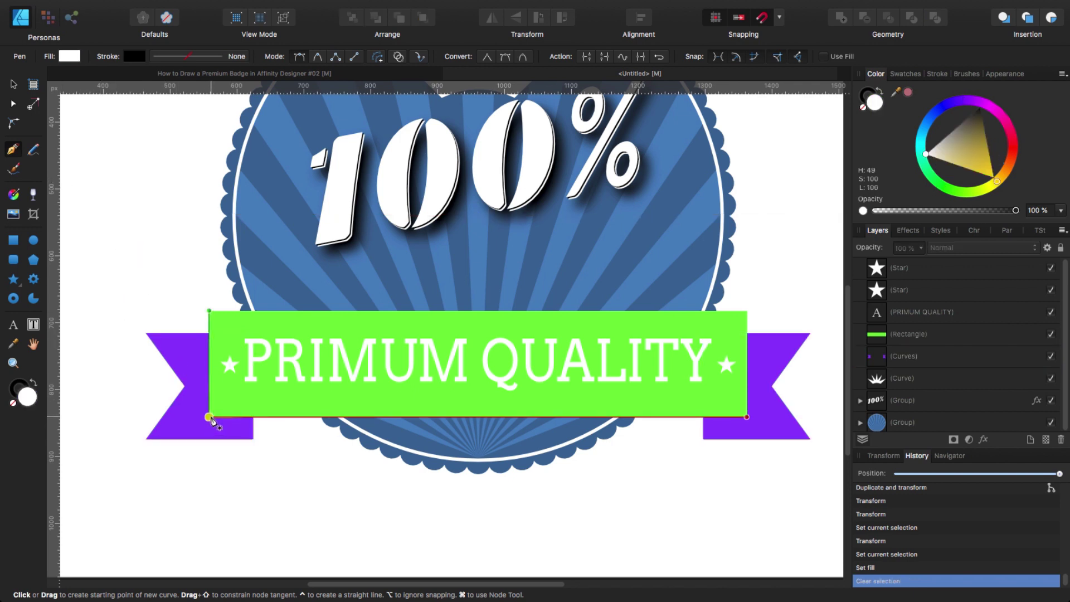
pyautogui.click(209, 416)
pyautogui.click(253, 439)
pyautogui.click(277, 416)
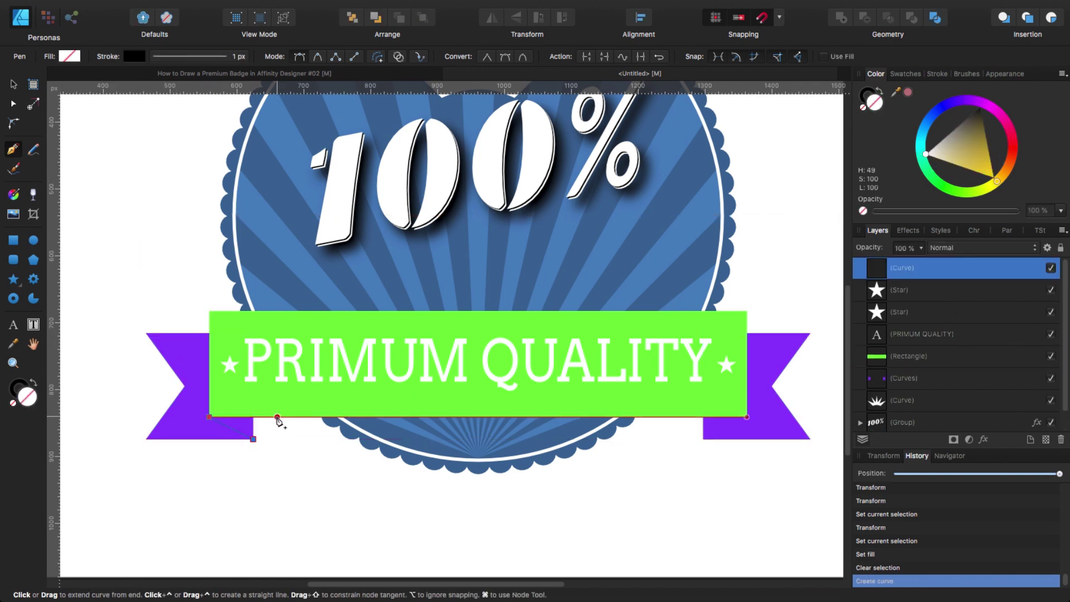
pyautogui.click(209, 417)
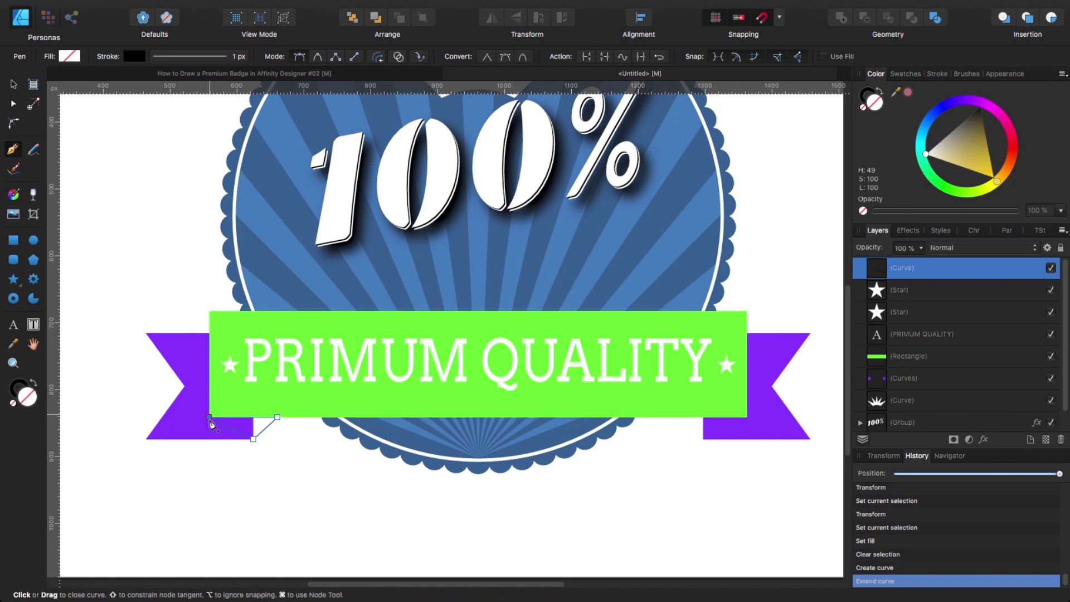
# - Fill the fold triangle below the green rectangle with black
pyautogui.press('v')
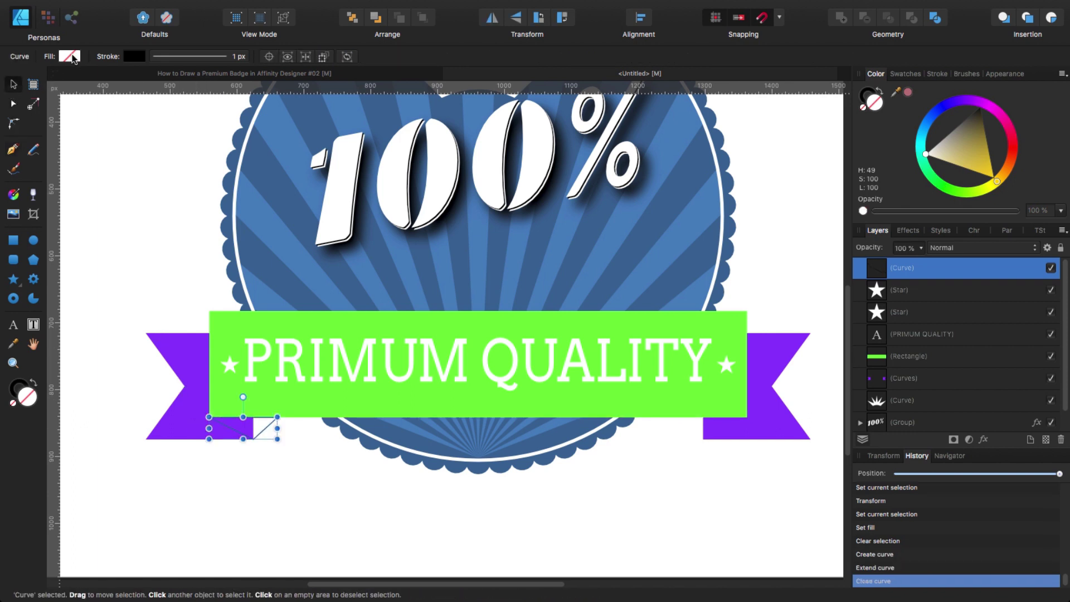
pyautogui.click(70, 56)
pyautogui.click(236, 71)
pyautogui.click(134, 56)
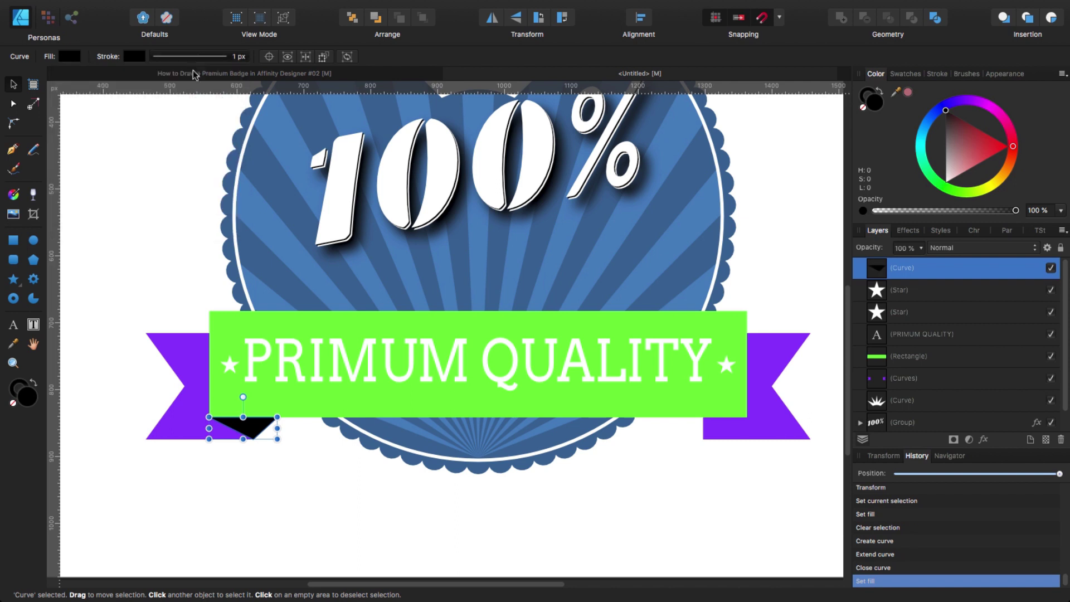
# - Remove the outline from the black fold triangle below the green rectangle
pyautogui.click(155, 79)
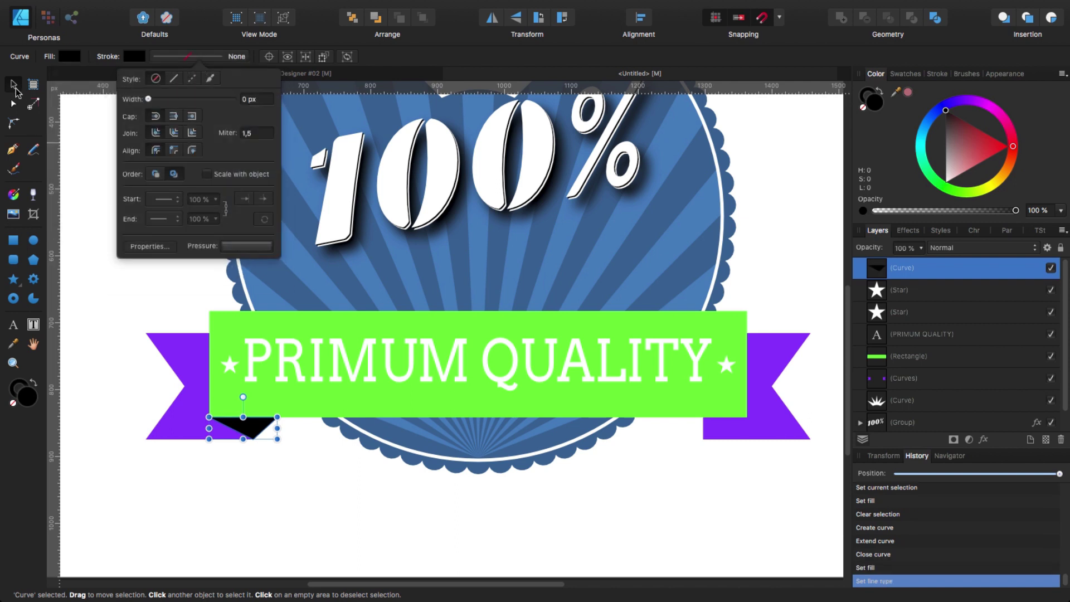
pyautogui.click(270, 454)
pyautogui.click(266, 437)
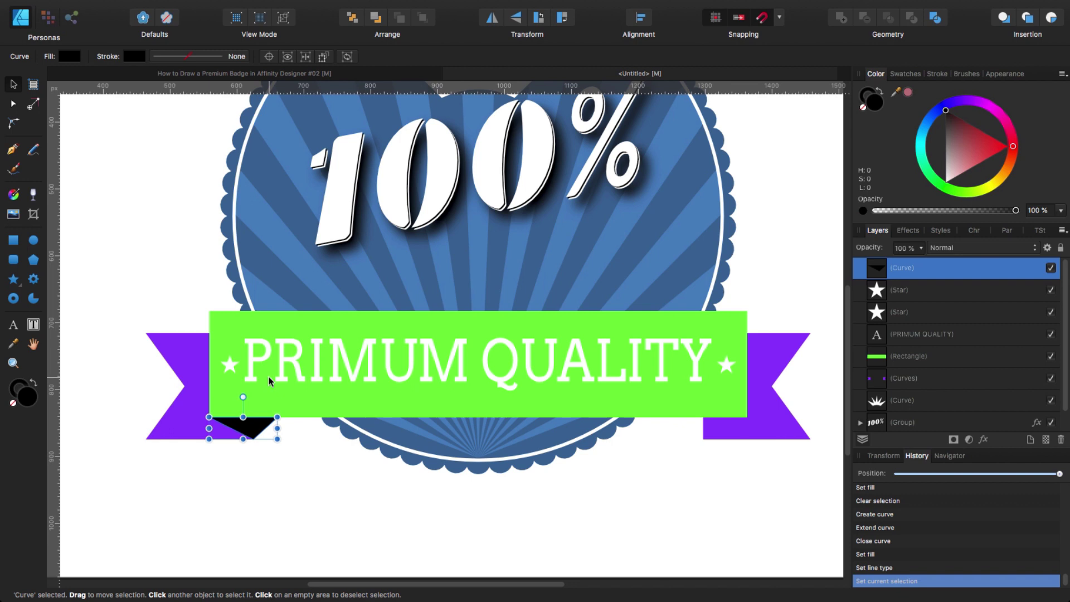
# - Duplicate the fold triangle, flip the copy horizontally and place it under the green rectangle's lower-right corner
pyautogui.hotkey('ctrl', 'j')
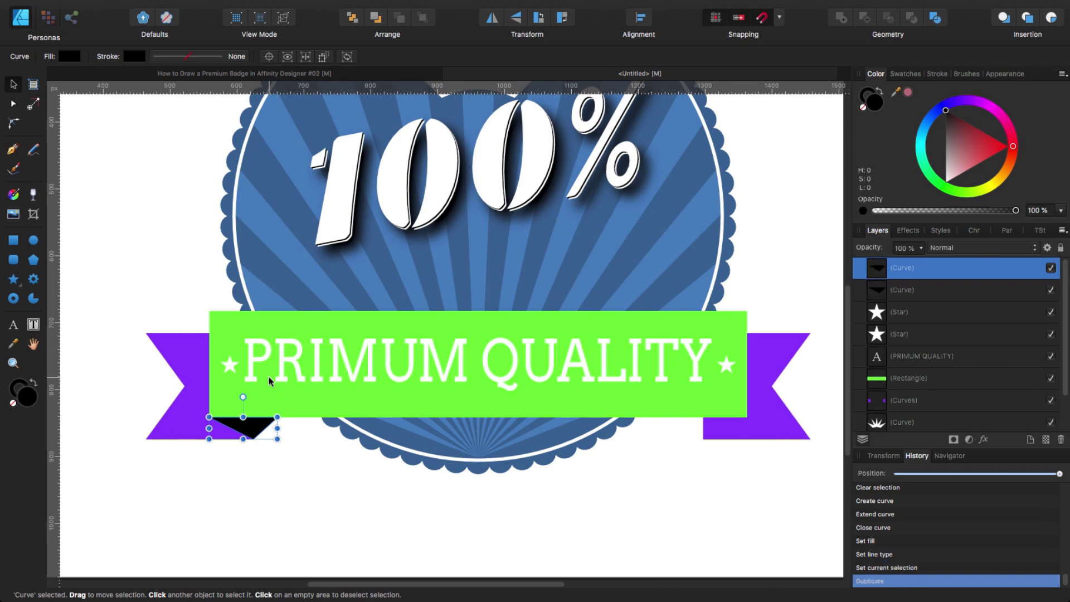
pyautogui.click(491, 19)
pyautogui.moveTo(241, 437); pyautogui.dragTo(719, 426)
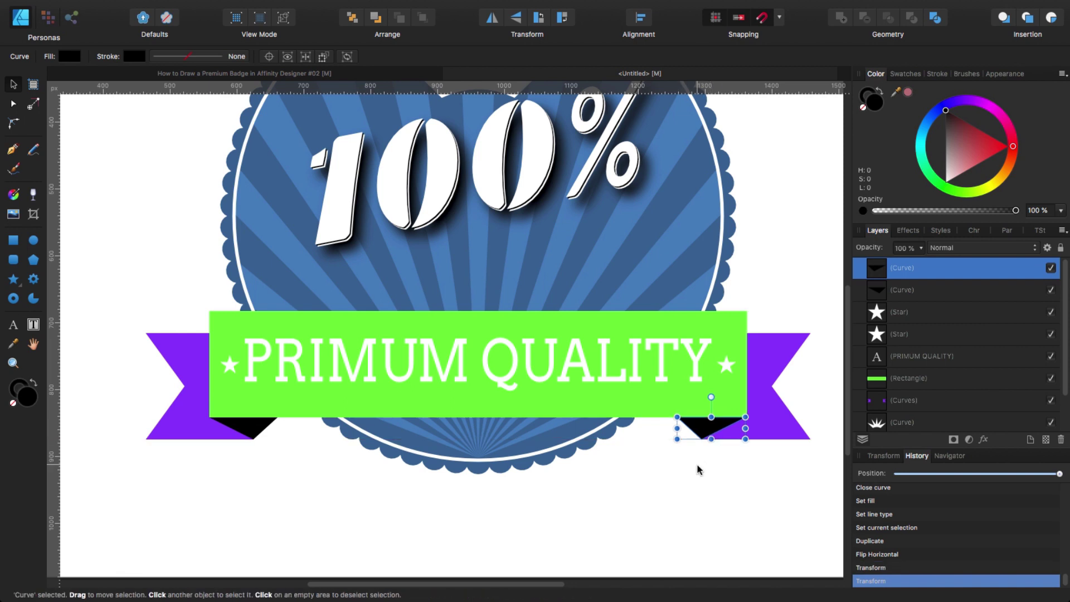
pyautogui.click(702, 469)
# - Align the duplicated fold triangle exactly with the green rectangle's lower edge and the right tail's inner lower corner
pyautogui.scroll(5, 735, 394)
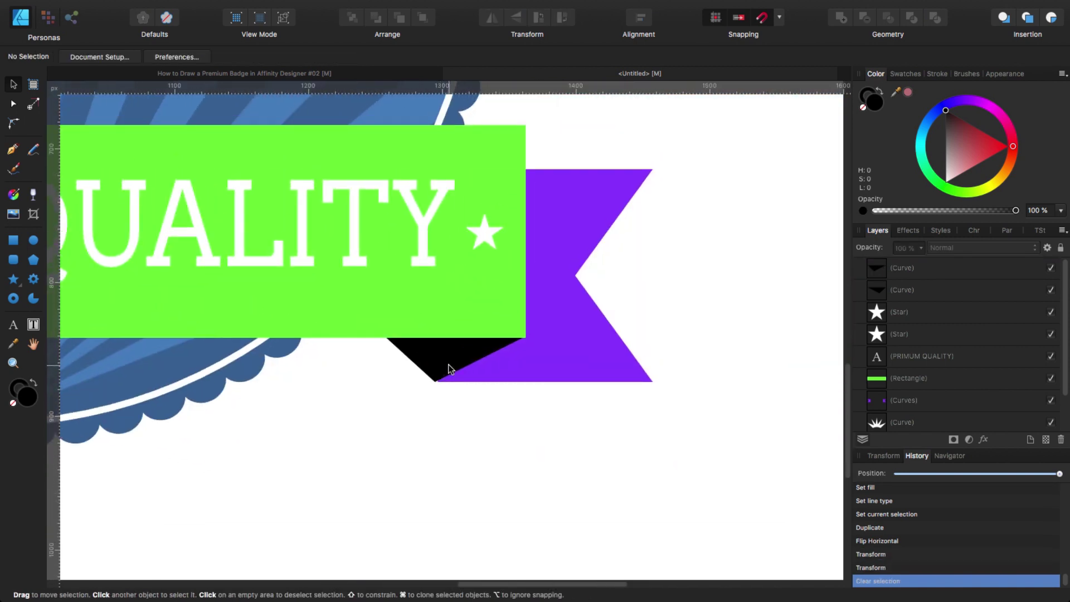
pyautogui.moveTo(446, 366); pyautogui.dragTo(457, 368)
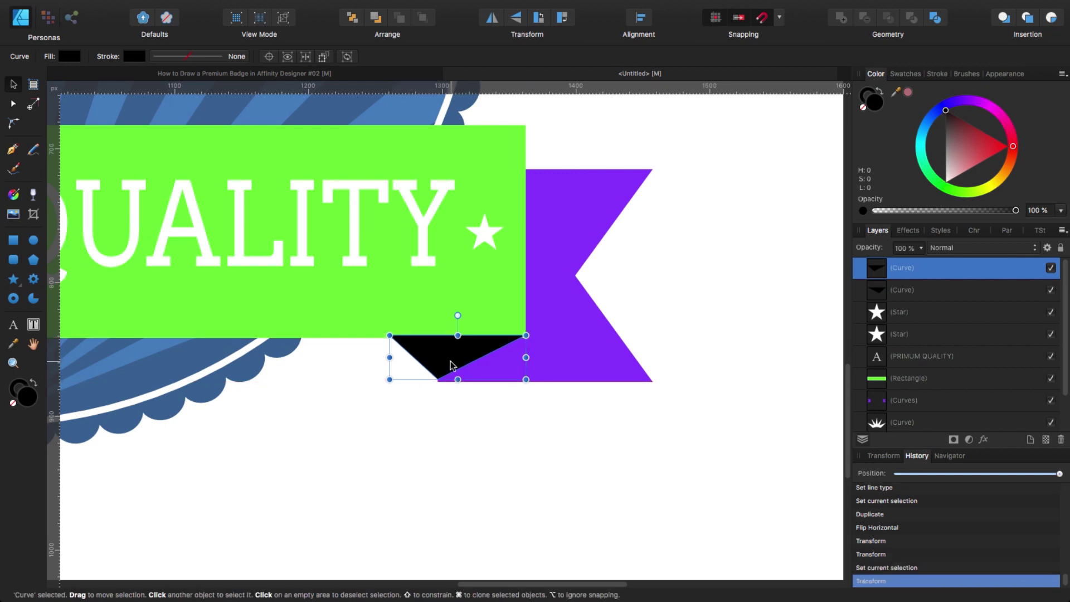
pyautogui.scroll(5, 454, 363)
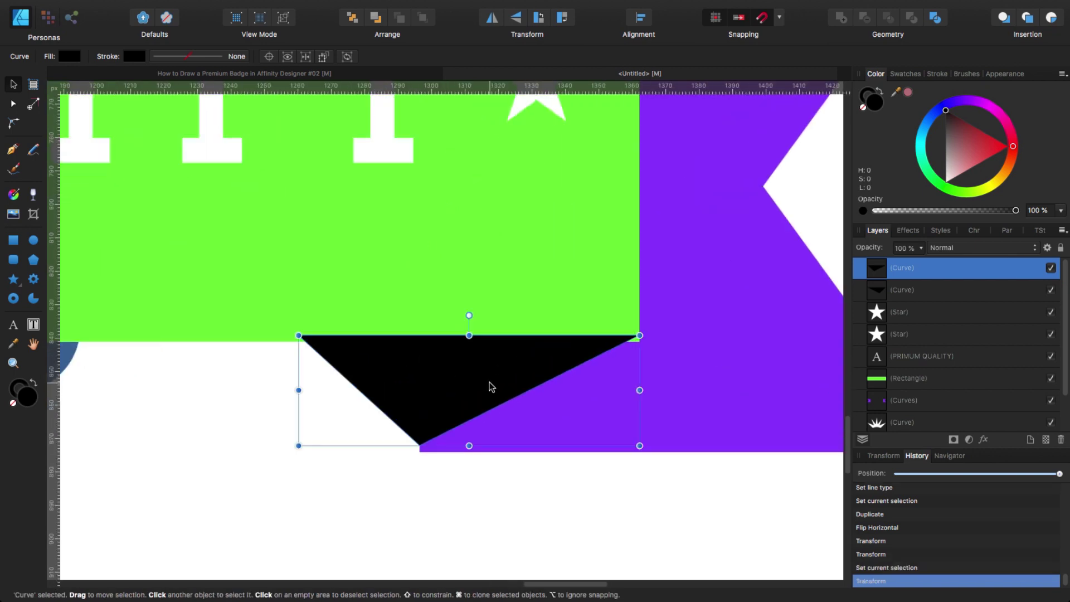
pyautogui.press('Down')
pyautogui.press('Down')
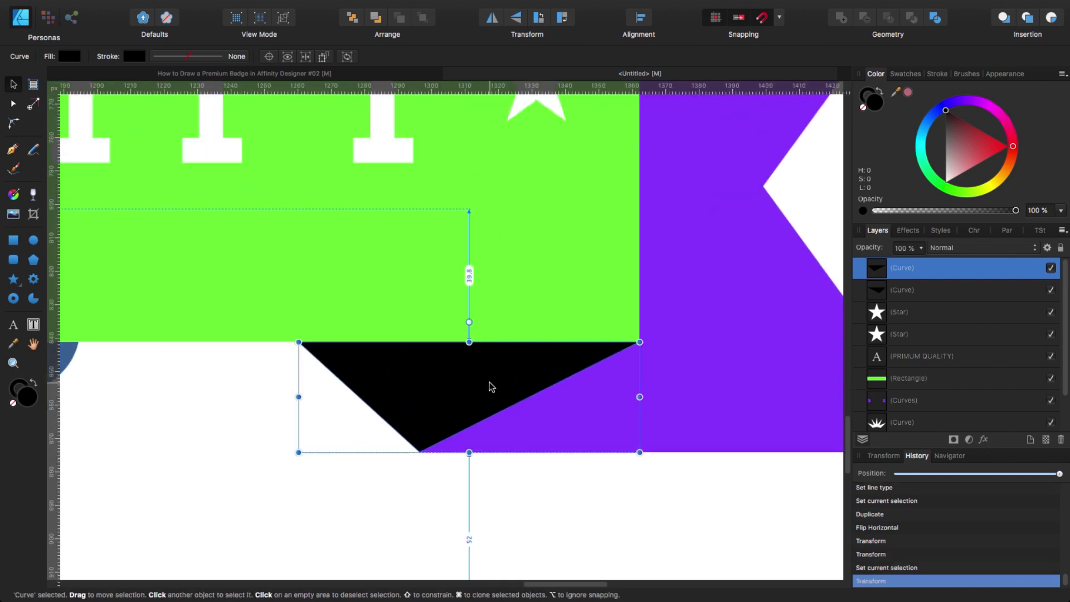
pyautogui.click(272, 482)
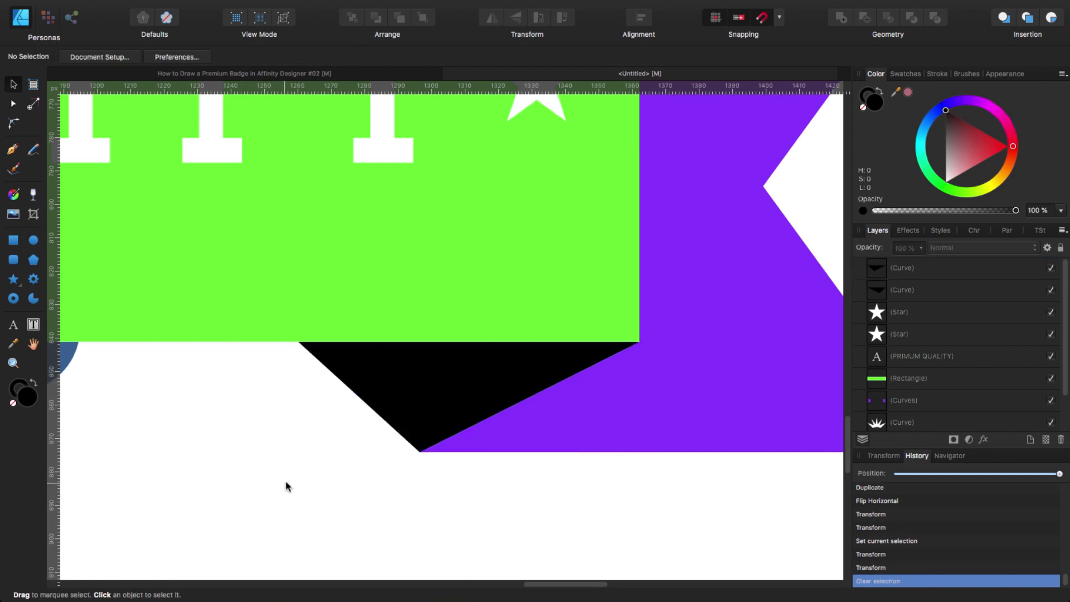
pyautogui.click(411, 398)
pyautogui.moveTo(410, 406); pyautogui.dragTo(414, 406)
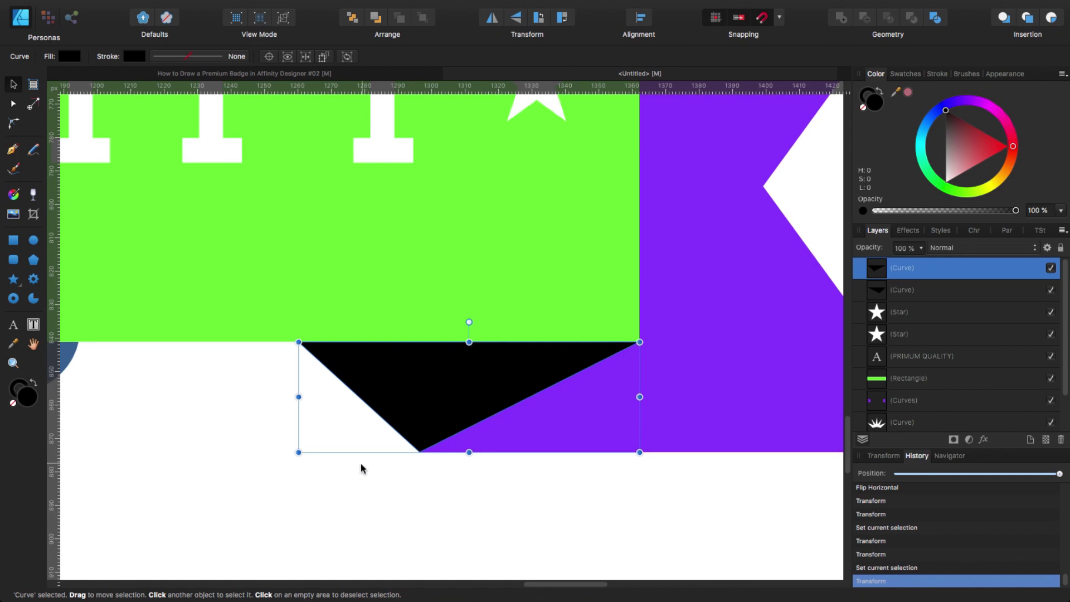
pyautogui.click(360, 492)
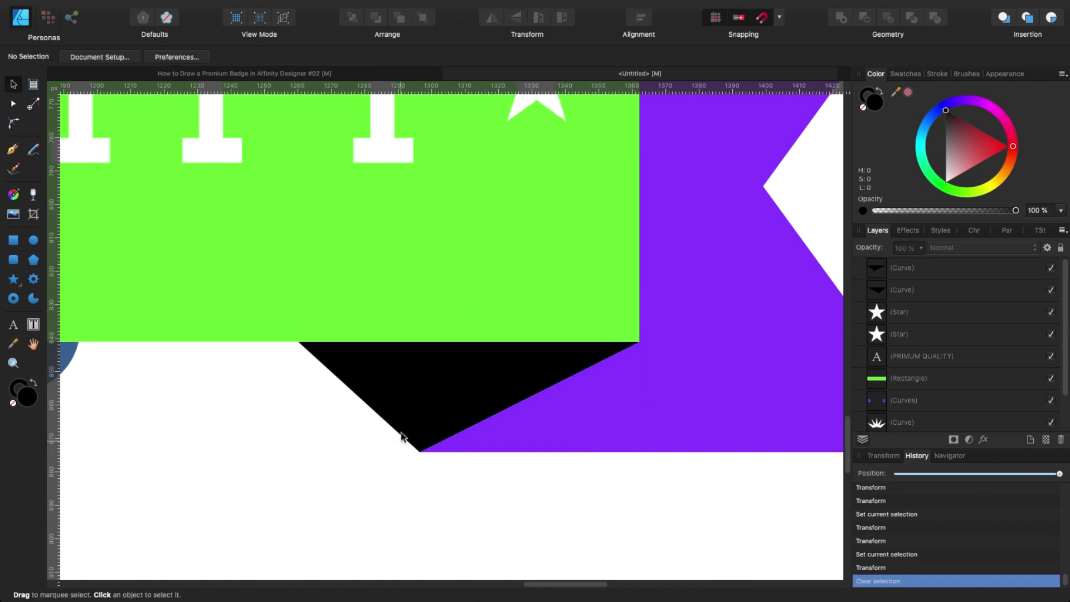
# - Recolour the ribbon's green rectangle to muted red with hue 353, saturation 32 and lightness 57
pyautogui.scroll(-10, 398, 440)
pyautogui.hscroll(-5, 450, 381)
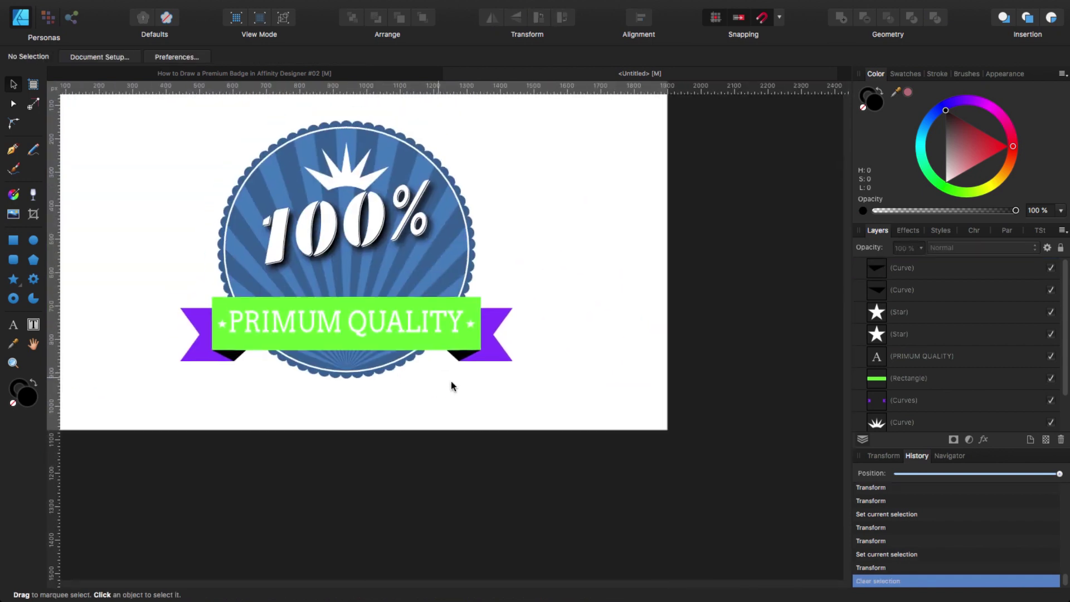
pyautogui.press('super+minus')
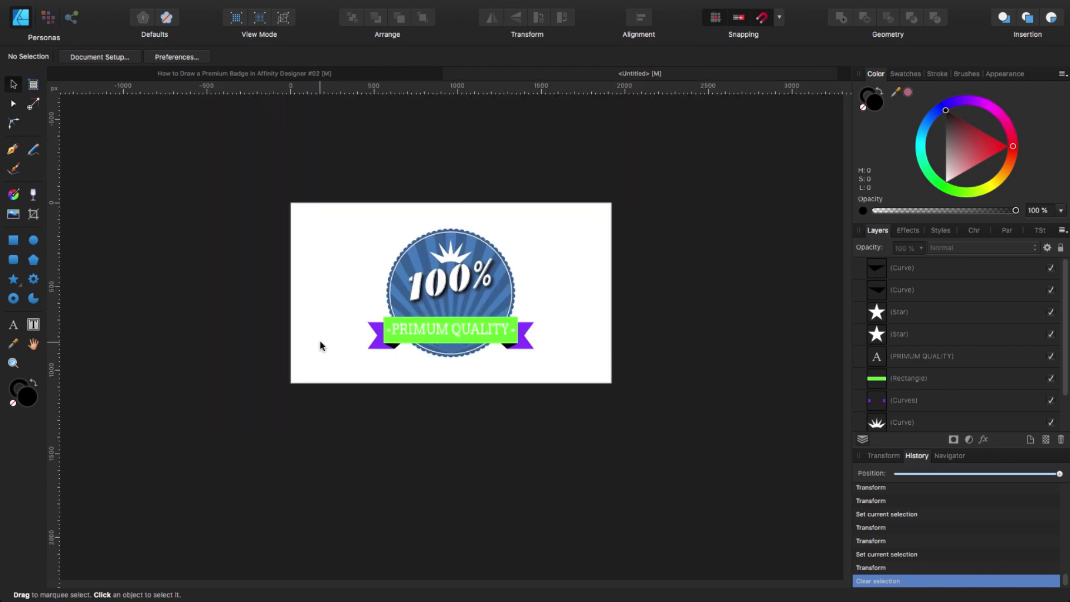
pyautogui.press('super+plus')
pyautogui.press('super+plus')
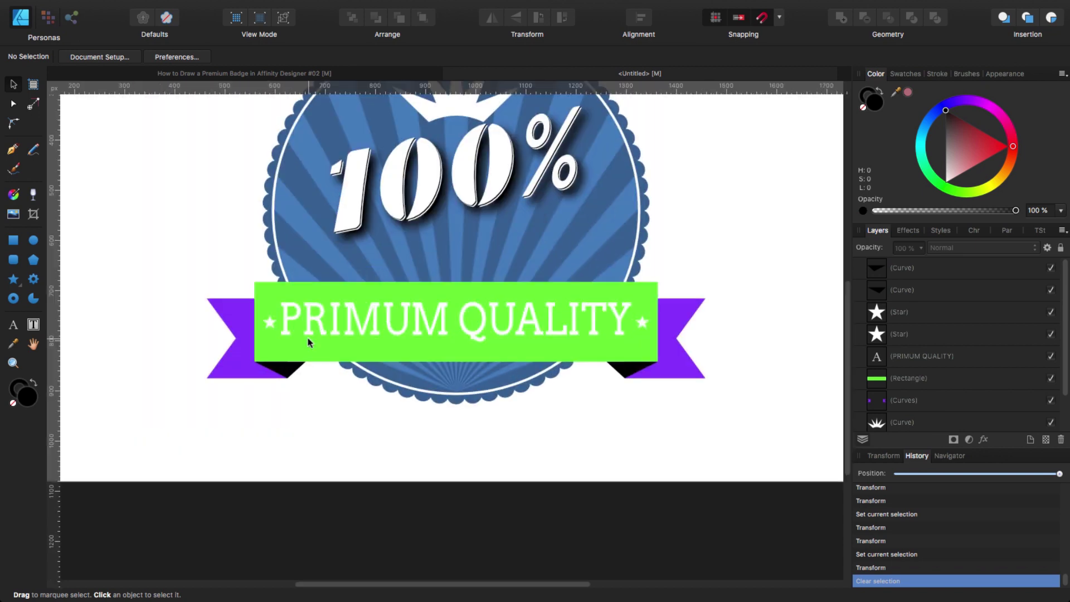
pyautogui.click(275, 290)
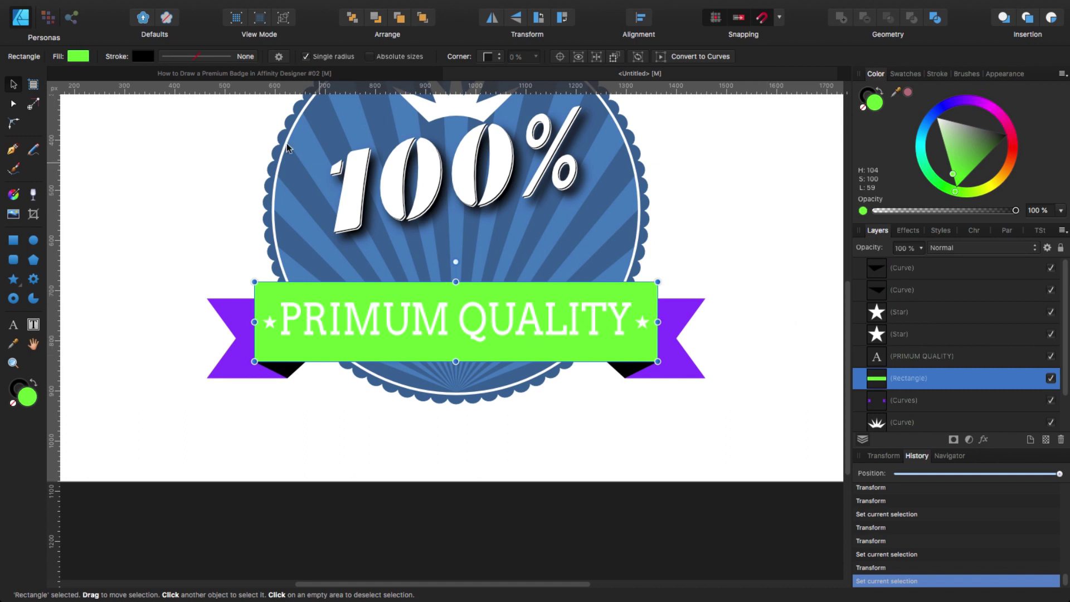
pyautogui.click(78, 56)
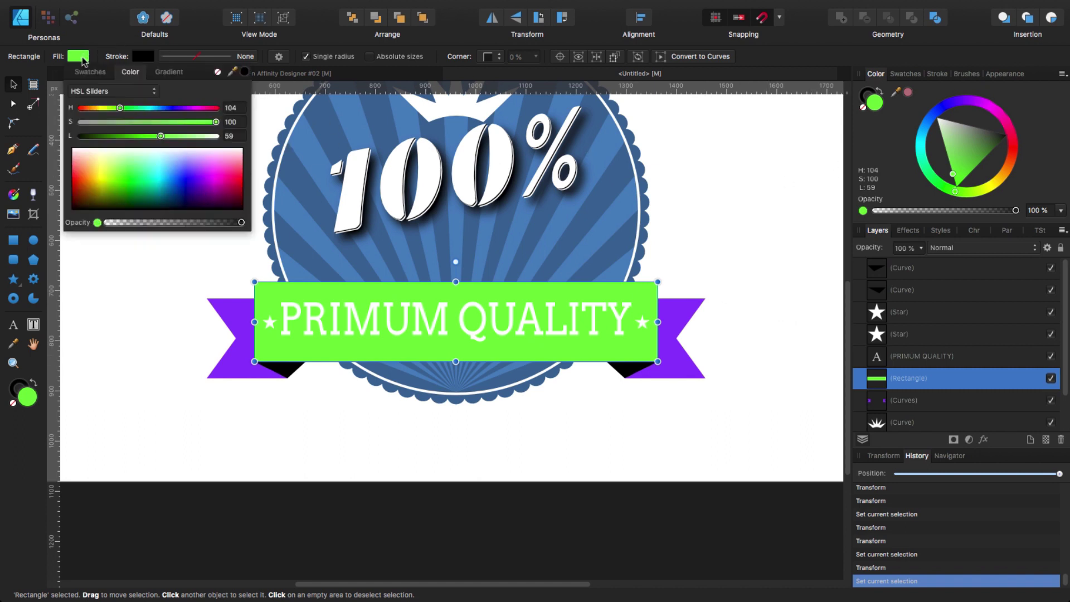
pyautogui.click(78, 56)
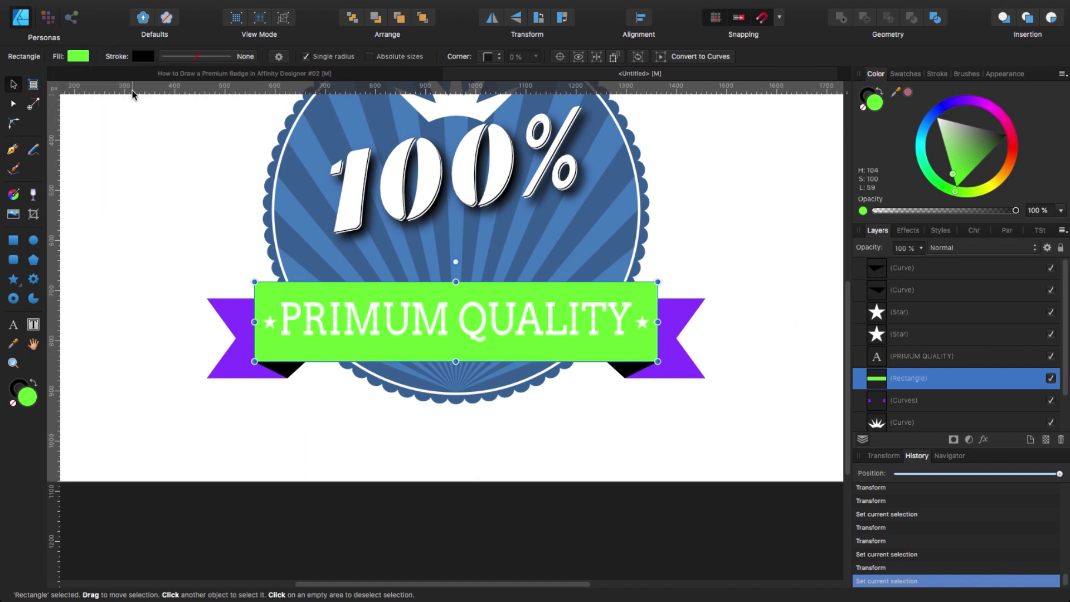
pyautogui.doubleClick(876, 104)
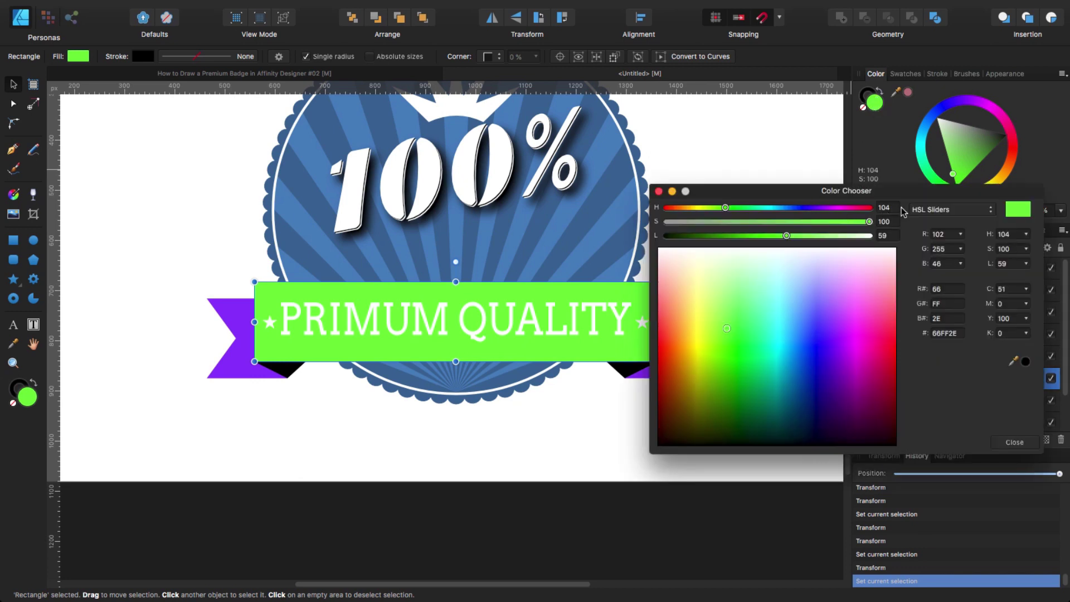
pyautogui.moveTo(902, 210); pyautogui.dragTo(857, 213)
pyautogui.write('353')
pyautogui.press('Tab')
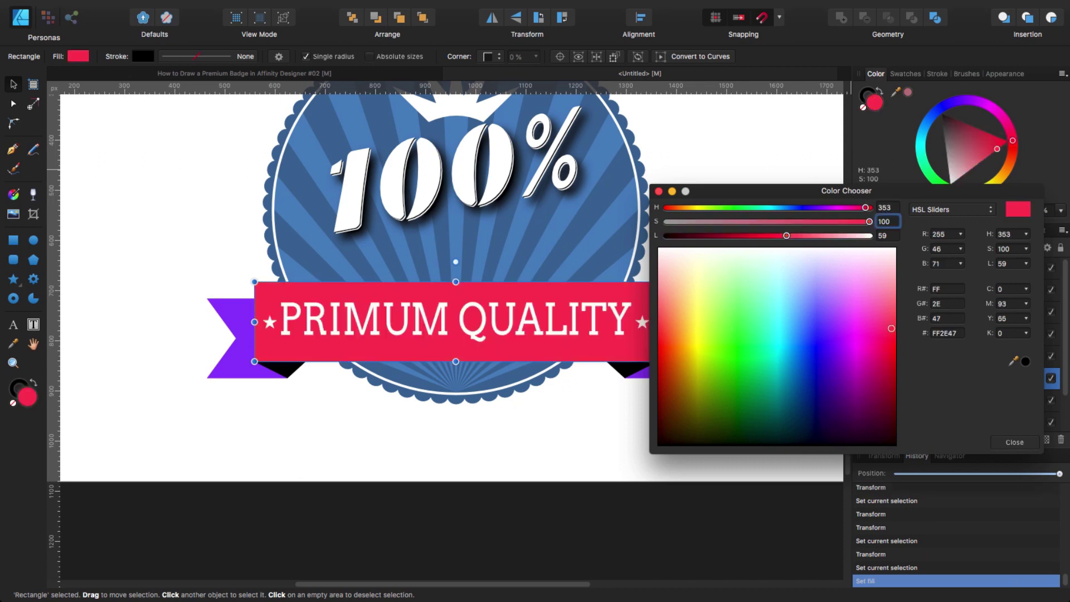
pyautogui.write('32')
pyautogui.press('Tab')
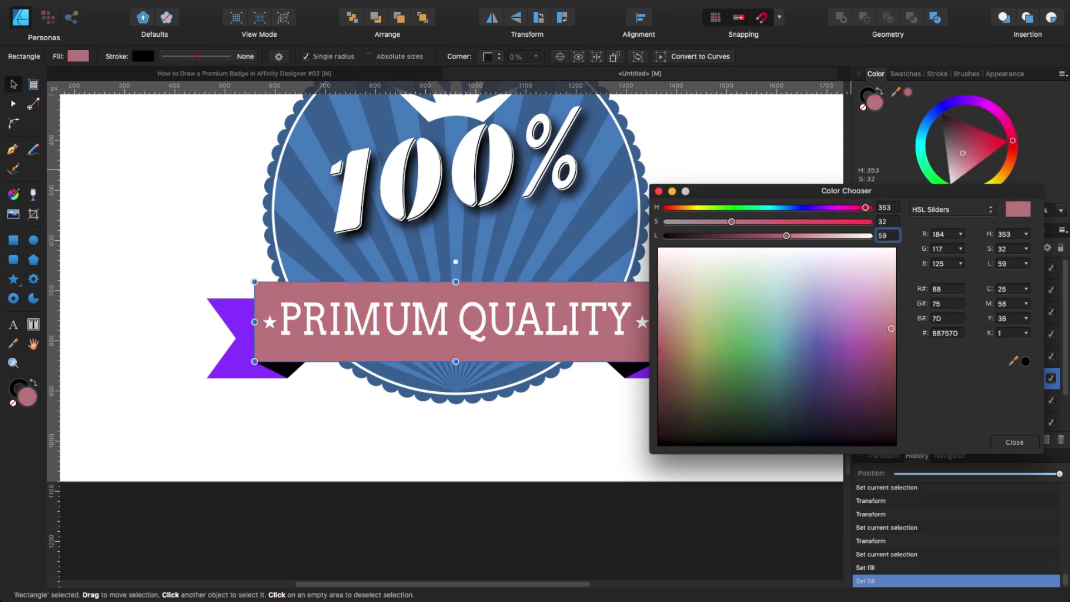
pyautogui.write('4')
pyautogui.press('Return')
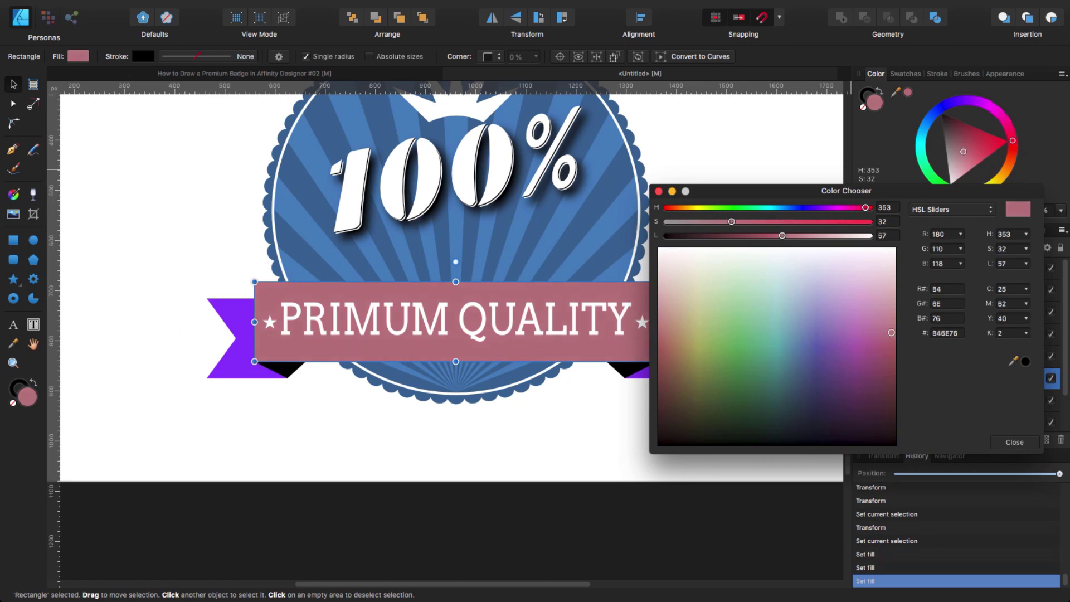
# - Try an orange-brown fill on the purple ribbon tails with hue 33 and saturation 50
pyautogui.click(237, 369)
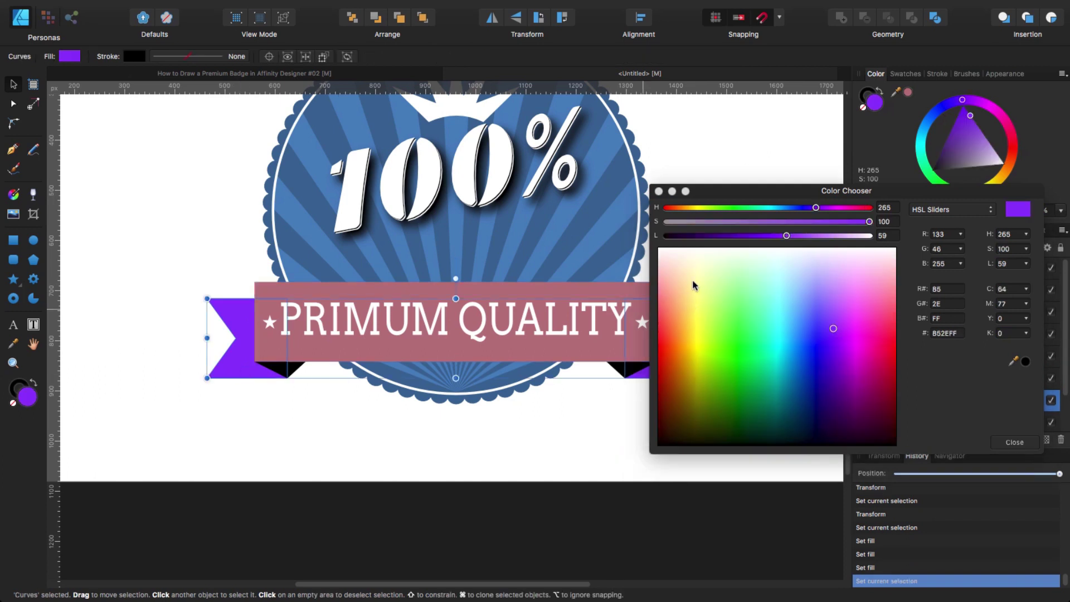
pyautogui.click(890, 209)
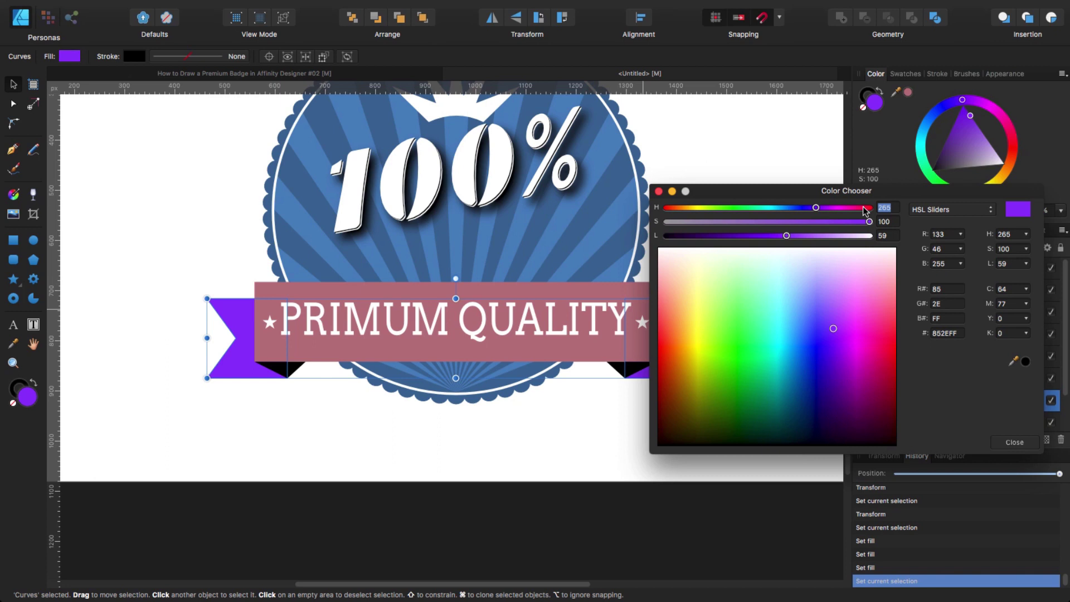
pyautogui.write('33')
pyautogui.press('Tab')
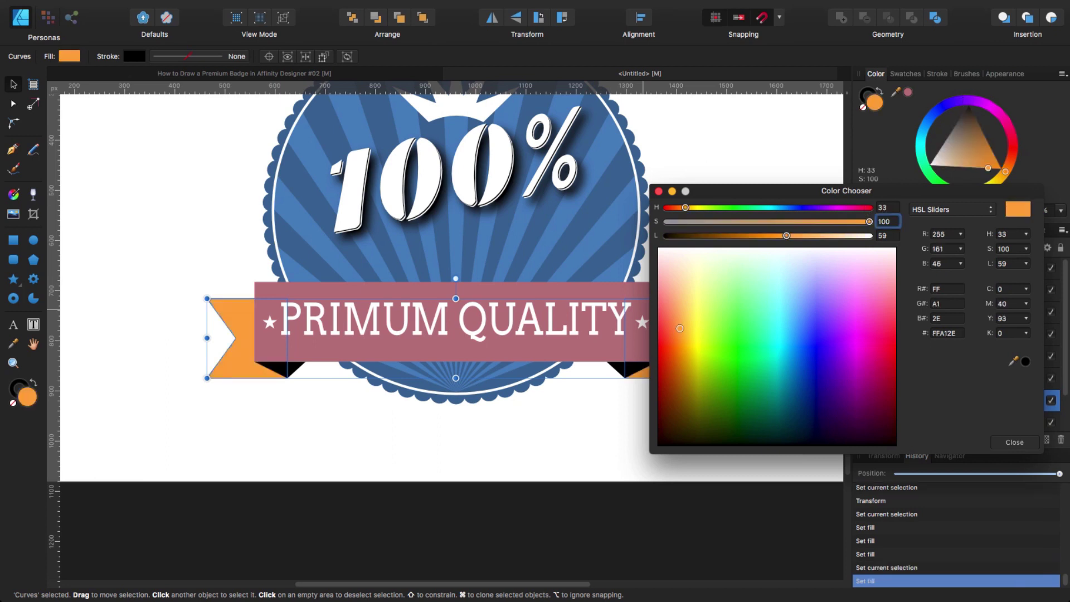
pyautogui.write('50')
pyautogui.press('Tab')
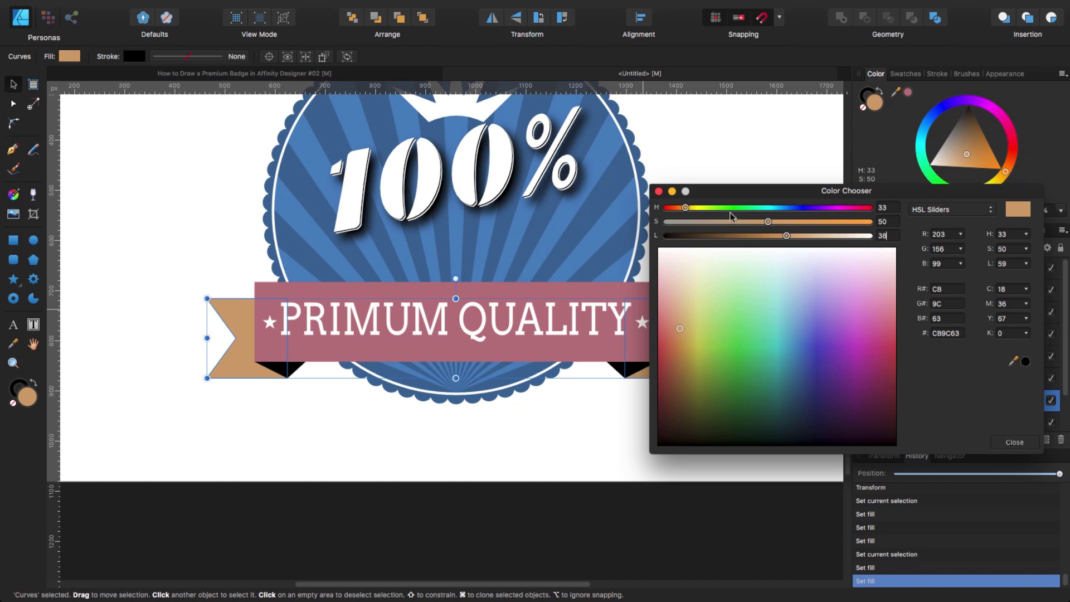
# - Fill the ribbon tails with the colour sampled from the centre rectangle and darken it to lightness 33
pyautogui.moveTo(1013, 363); pyautogui.dragTo(388, 361)
pyautogui.click(1025, 362)
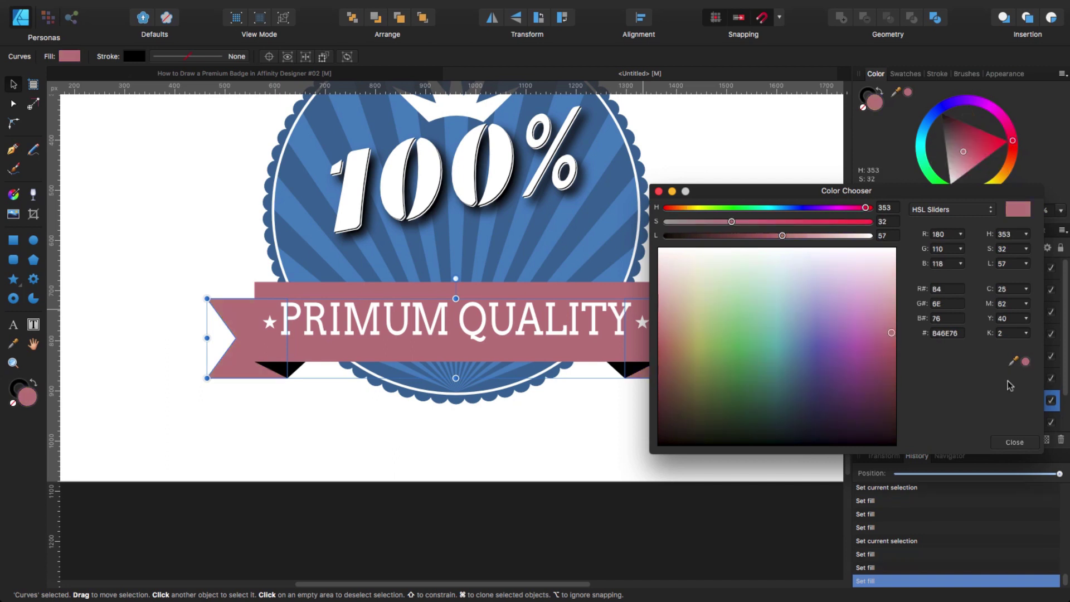
pyautogui.click(1013, 442)
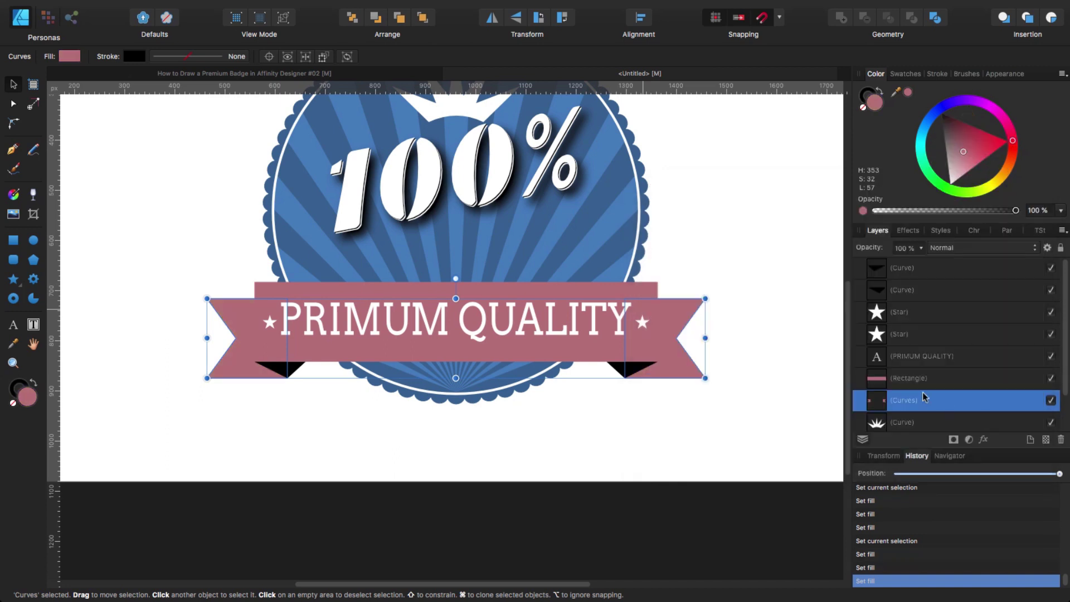
pyautogui.doubleClick(874, 109)
pyautogui.moveTo(783, 236); pyautogui.dragTo(731, 240)
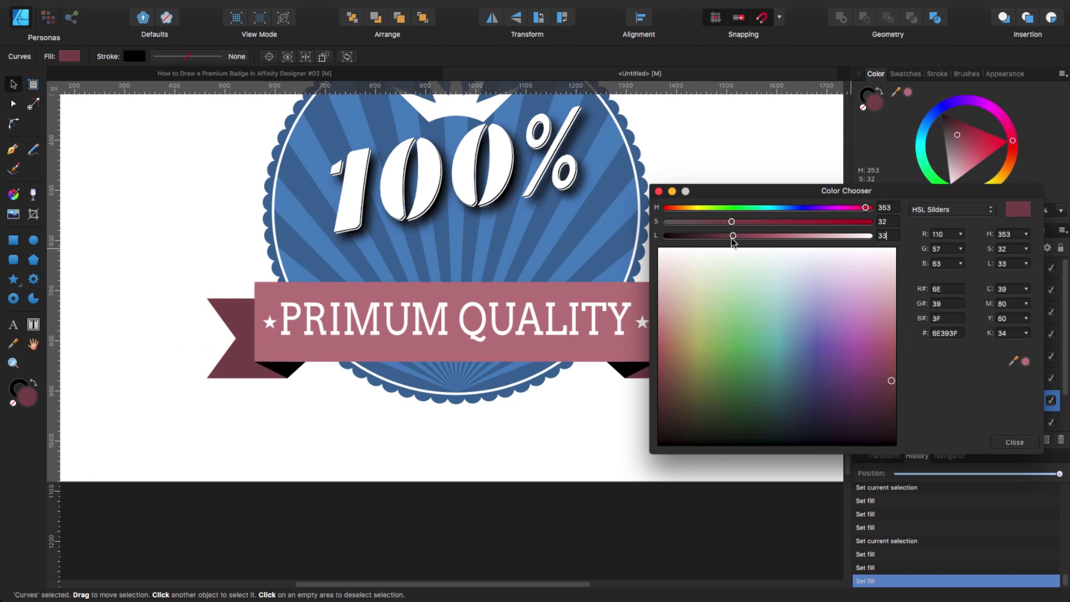
pyautogui.click(658, 191)
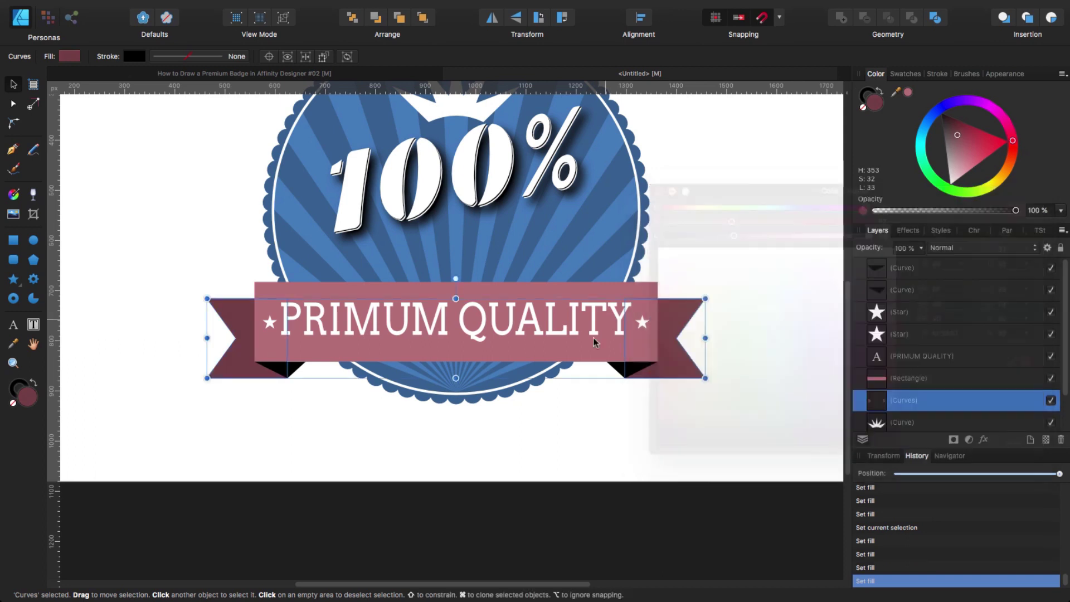
# - Group all the ribbon objects and shear the group vertically so its right end rises, shifting it slightly right
pyautogui.click(574, 413)
pyautogui.moveTo(144, 256); pyautogui.dragTo(782, 477)
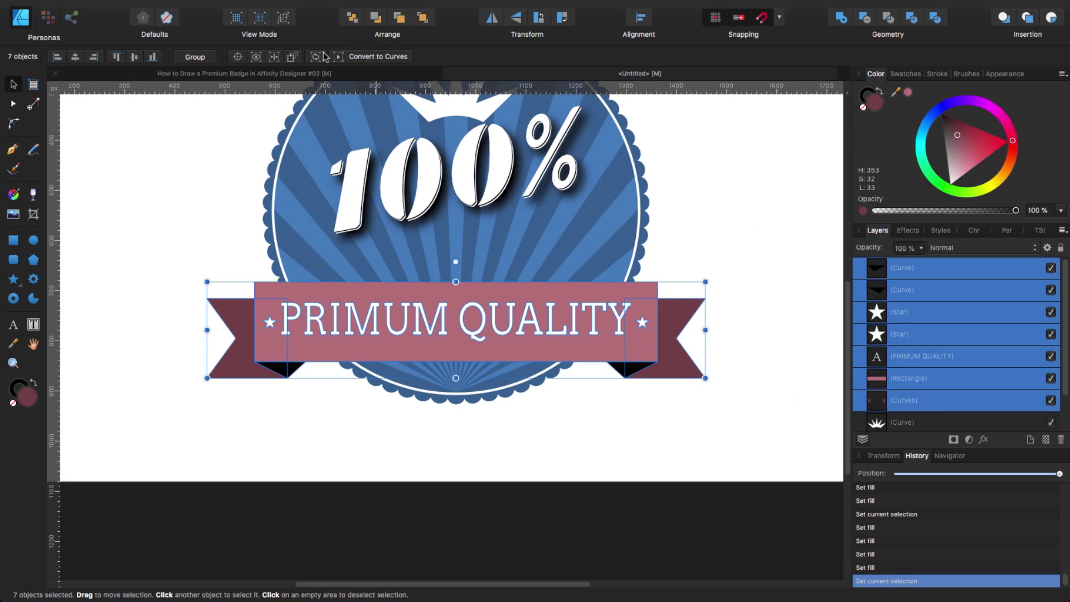
pyautogui.click(195, 57)
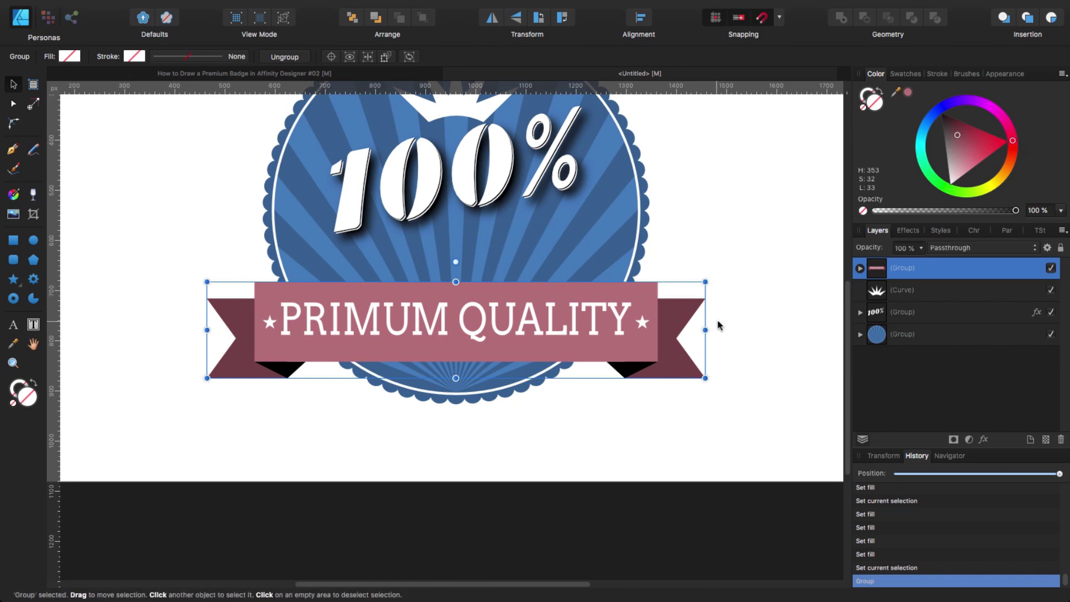
pyautogui.moveTo(715, 333); pyautogui.dragTo(714, 222)
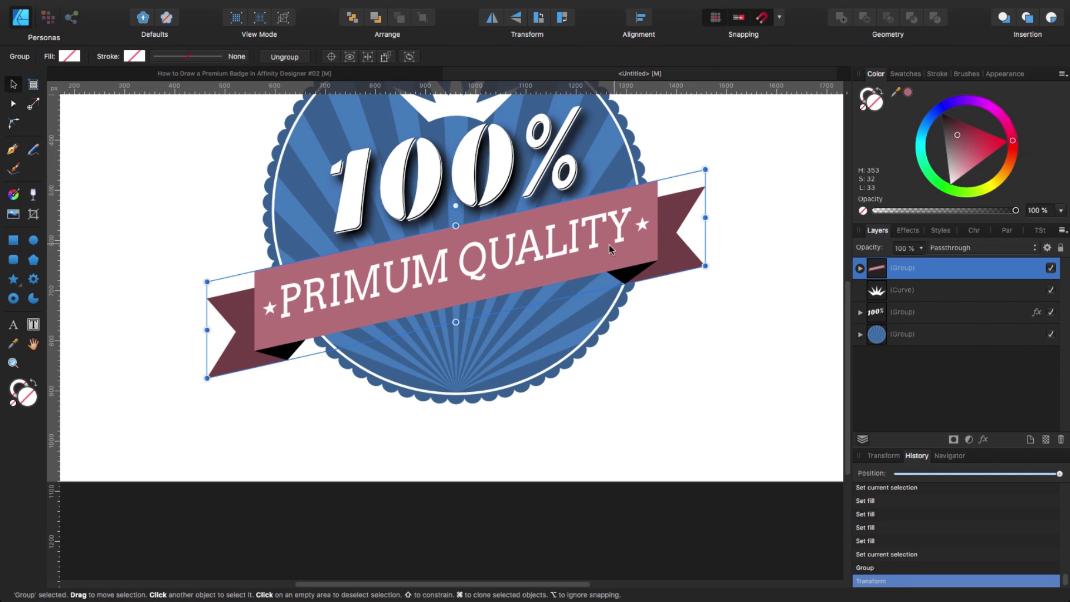
pyautogui.moveTo(587, 257); pyautogui.dragTo(594, 255)
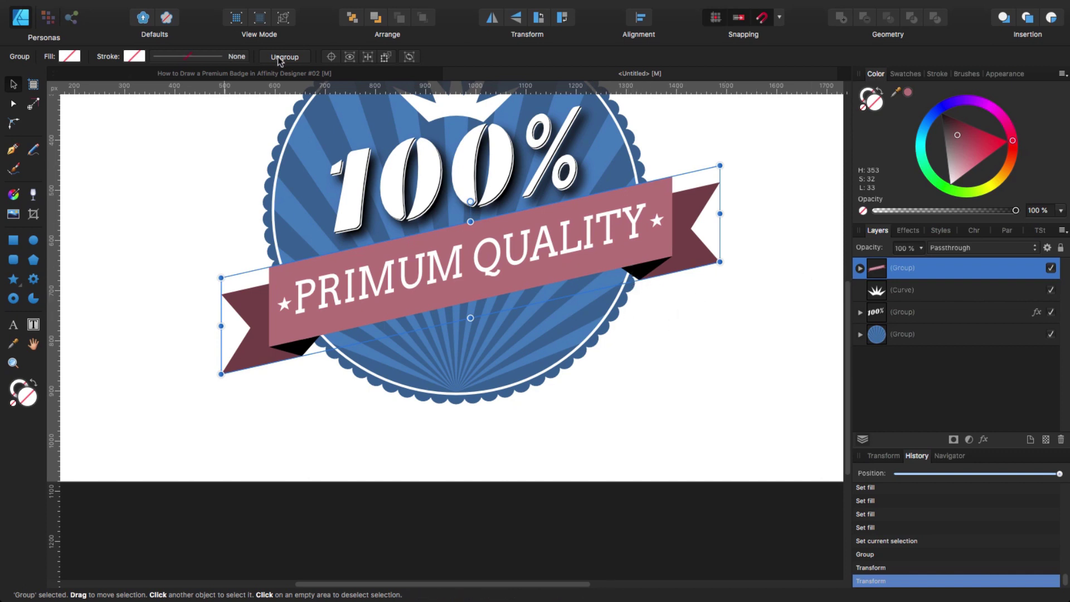
# - Ungroup the ribbon and raise the blue circle group five levels in the stacking order, to just beneath the two stars
pyautogui.press('super+shift+g')
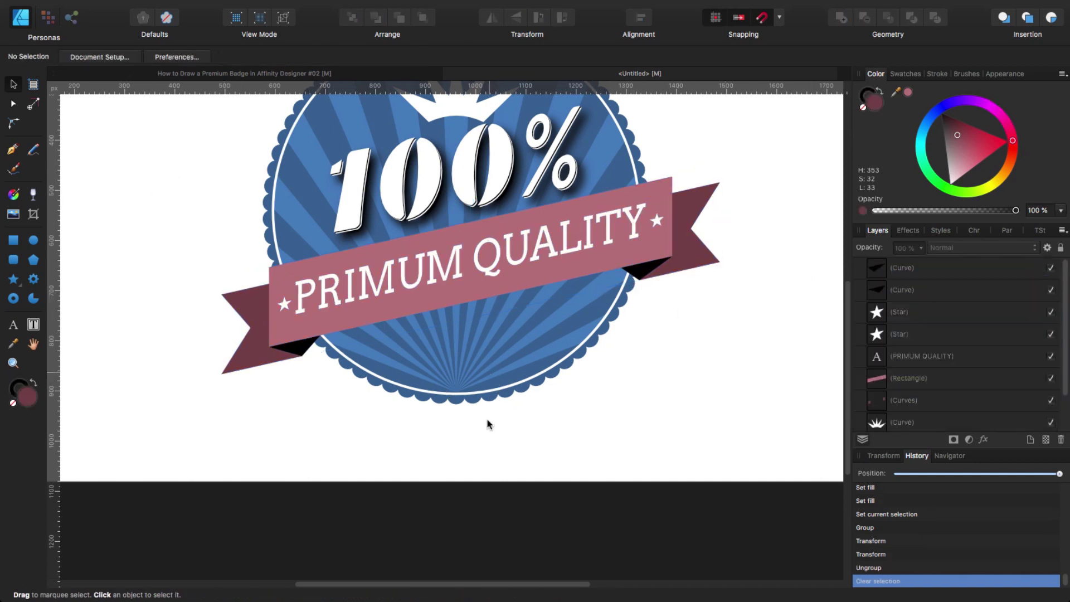
pyautogui.click(501, 401)
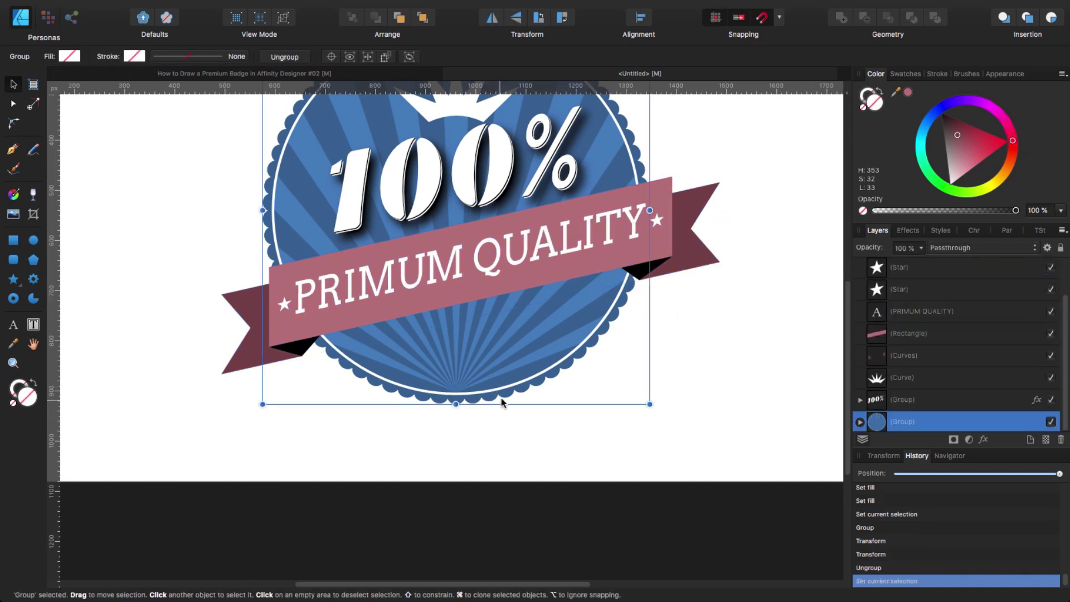
pyautogui.click(400, 16)
pyautogui.click(401, 16)
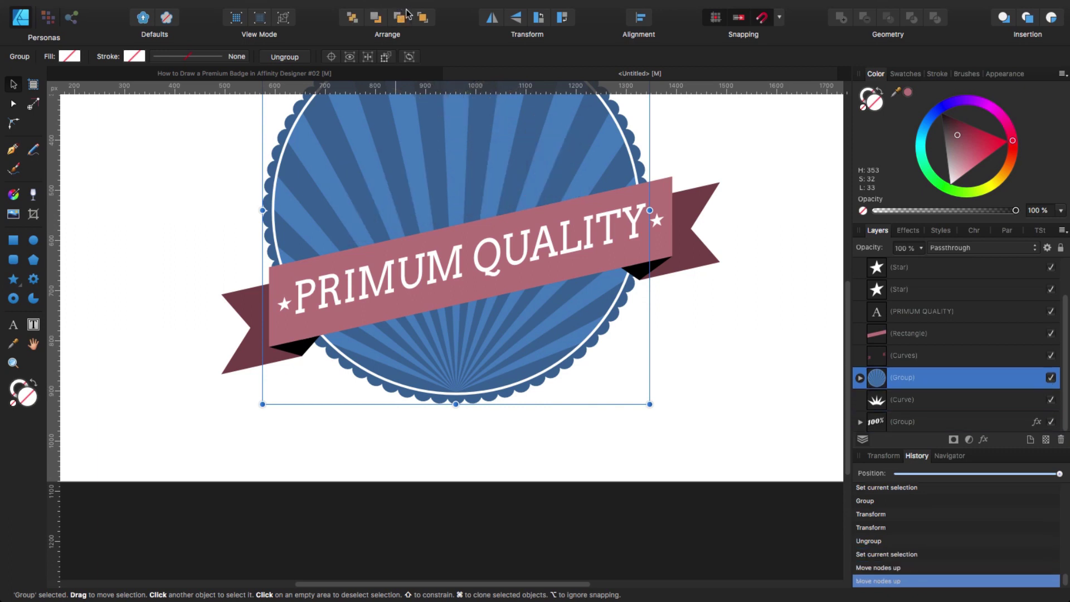
pyautogui.click(401, 18)
pyautogui.click(400, 19)
pyautogui.click(401, 20)
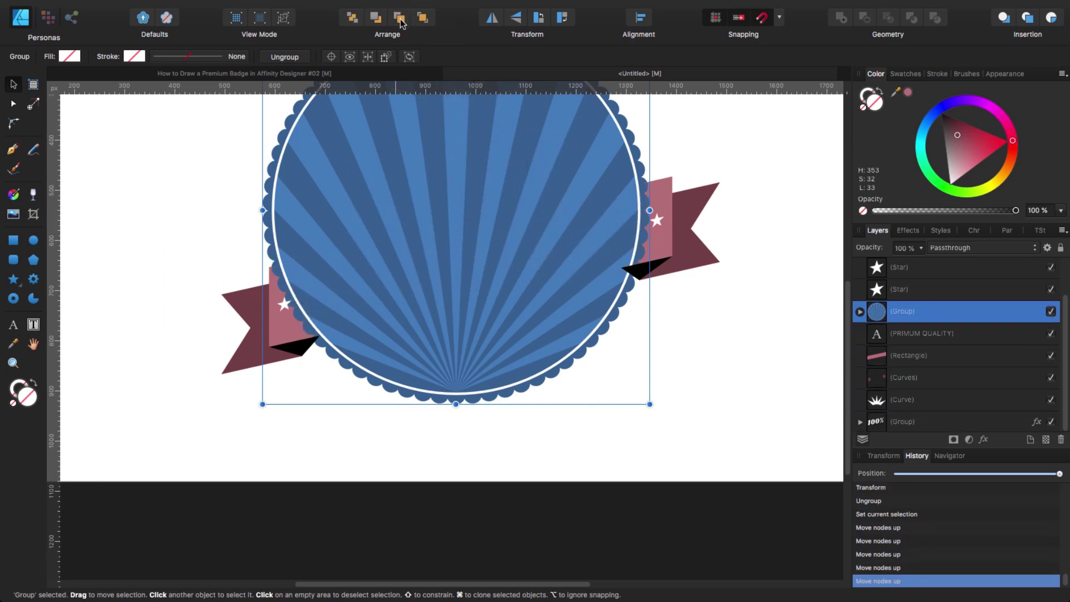
# - Bring the "PRIMUM QUALITY" text and the ribbon's centre rectangle to the front of the stacking order
pyautogui.click(886, 356)
pyautogui.keyDown('shift'); pyautogui.click(887, 336); pyautogui.keyUp('shift')
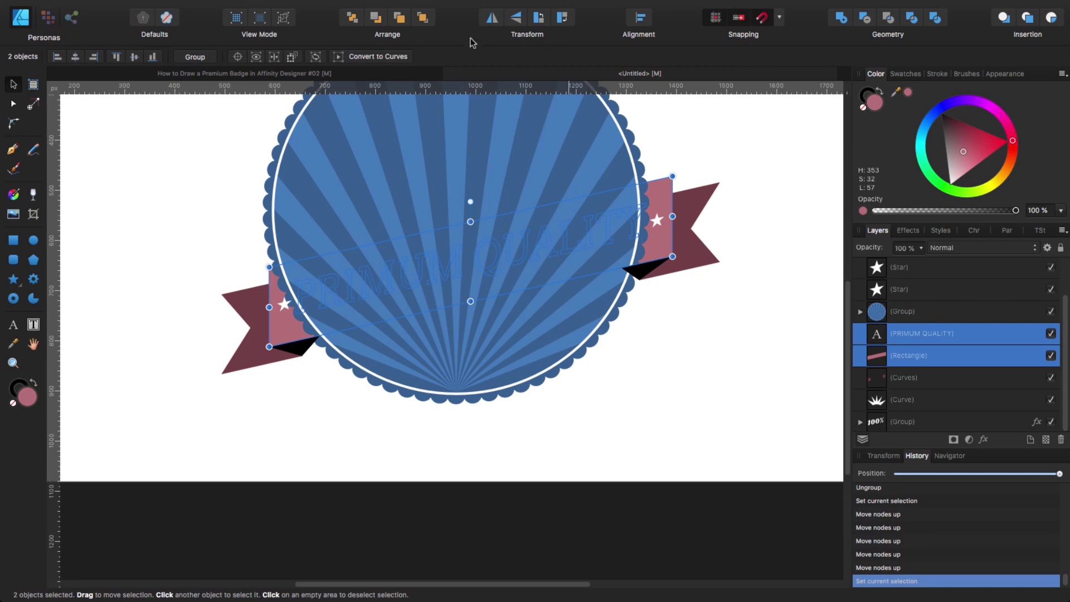
pyautogui.click(423, 18)
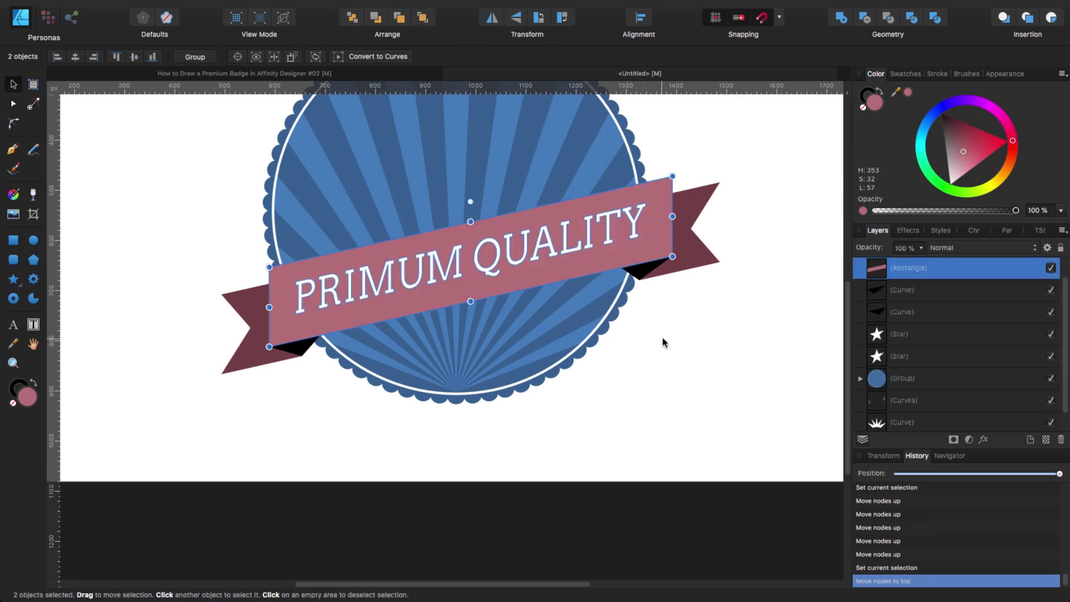
# - Lower the two black ribbon fold curves three levels so they sit directly behind the blue circle group
pyautogui.click(881, 291)
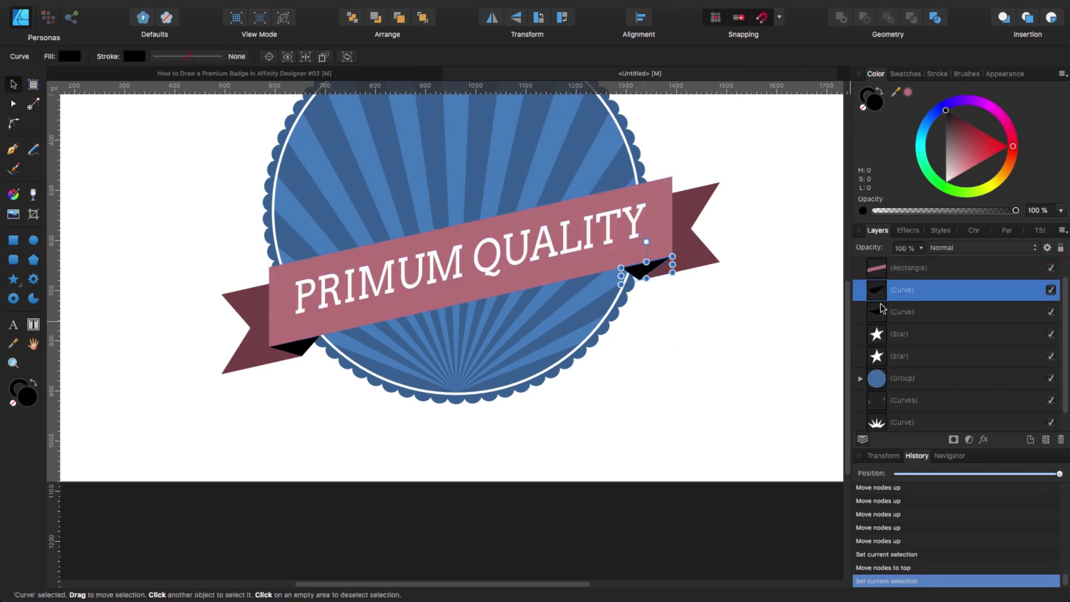
pyautogui.keyDown('shift'); pyautogui.click(881, 314); pyautogui.keyUp('shift')
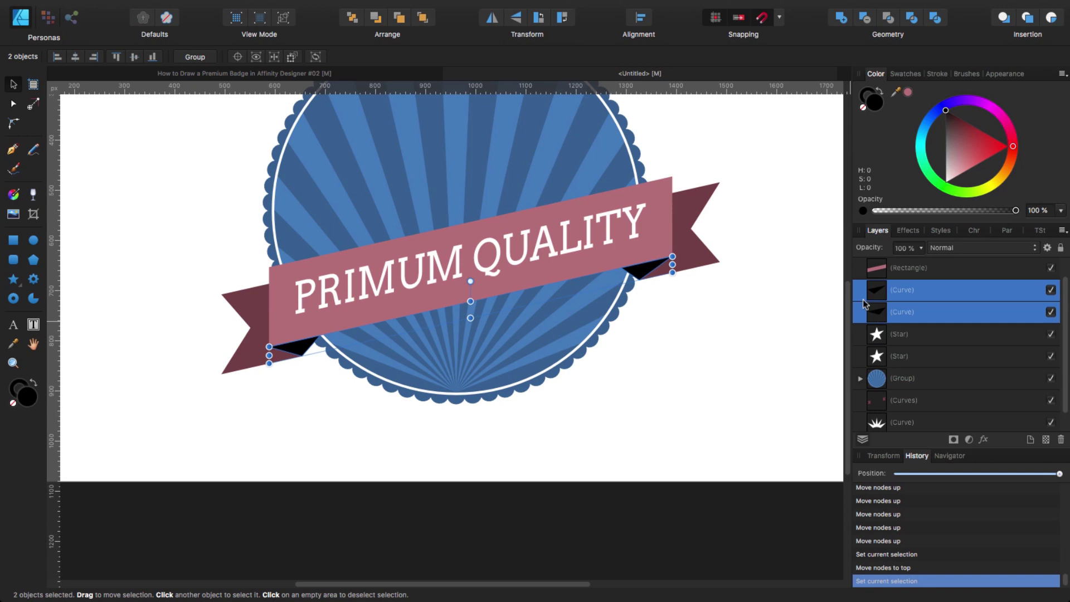
pyautogui.click(376, 18)
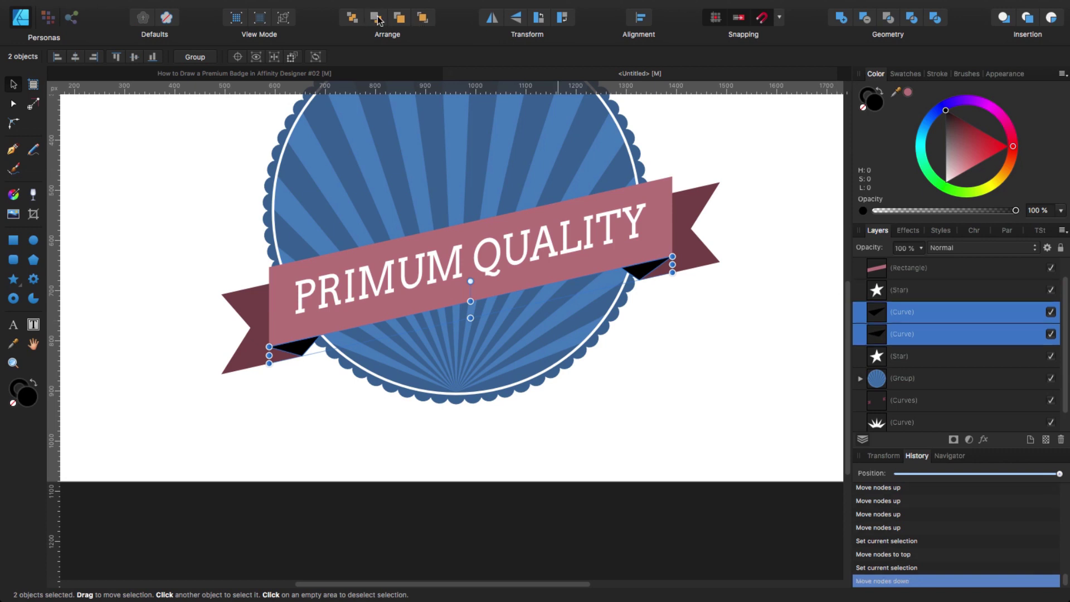
pyautogui.click(376, 18)
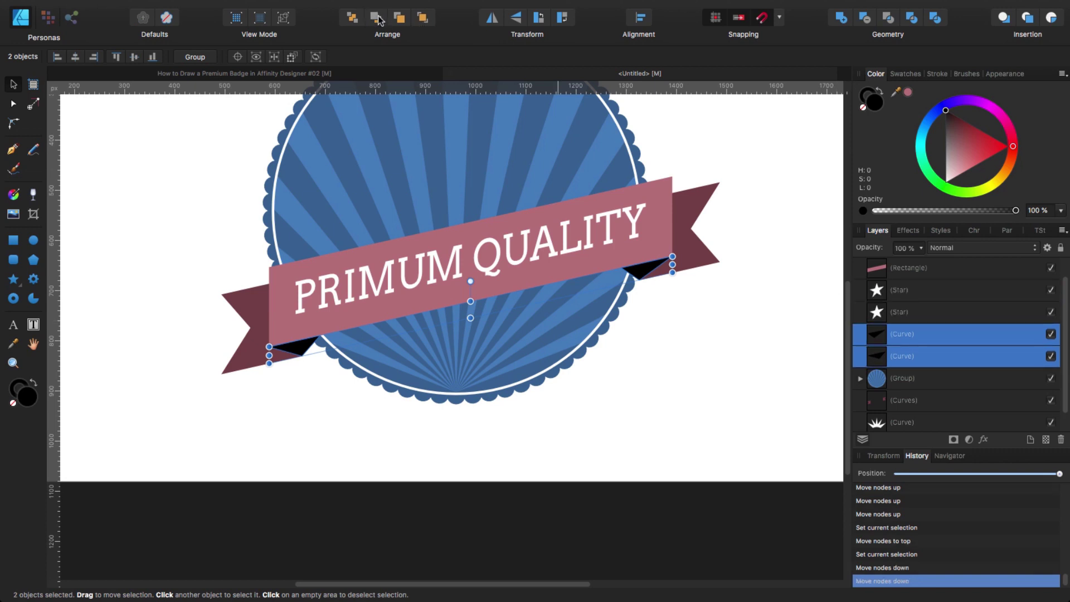
pyautogui.click(376, 18)
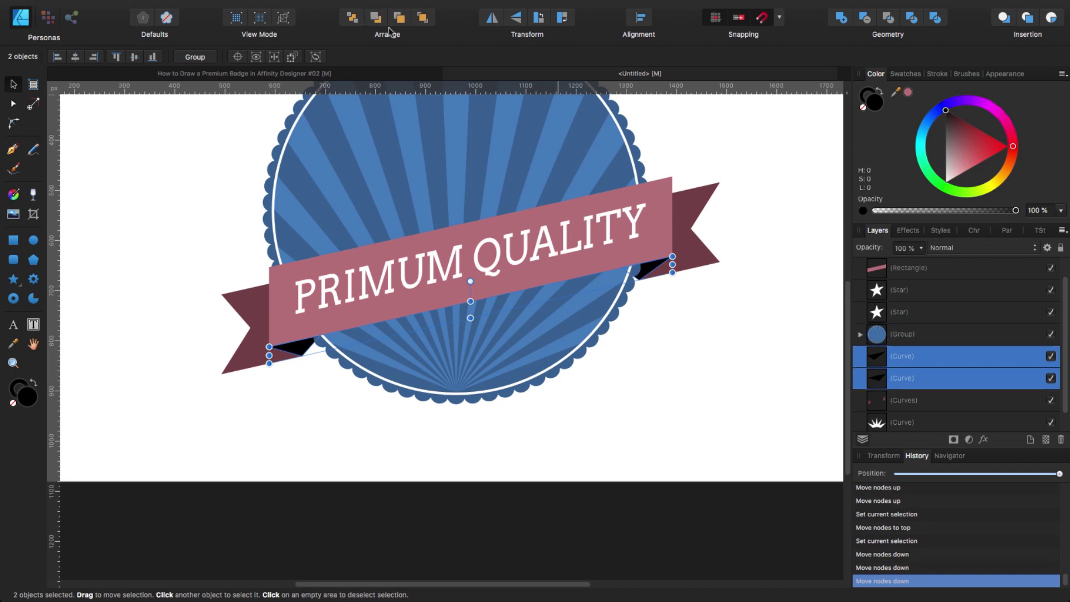
pyautogui.click(678, 375)
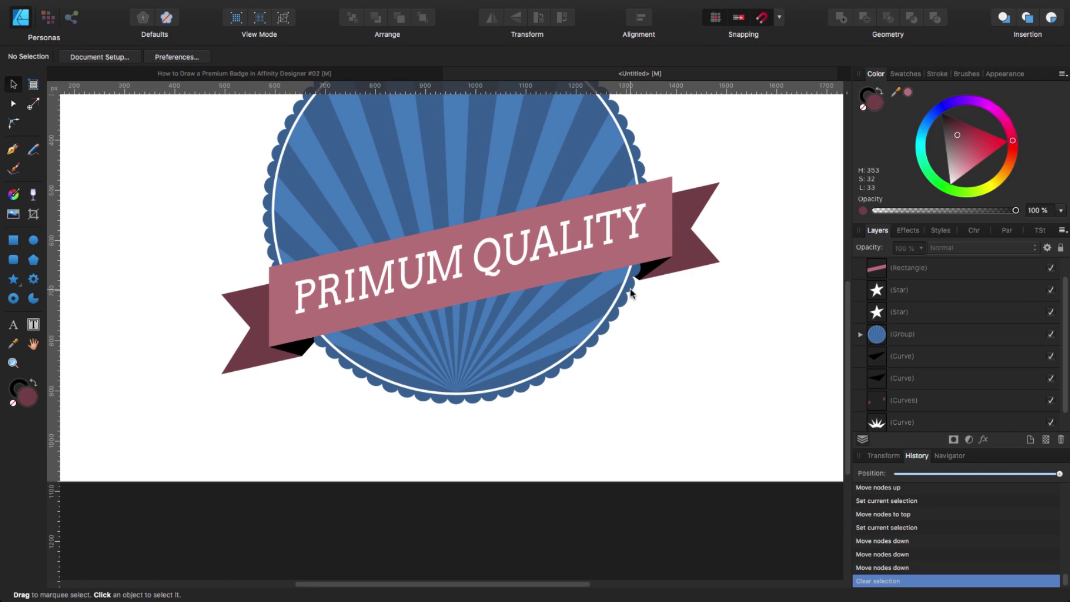
# - Bring the crown curve and the "100%" group to the front of the stacking order
pyautogui.scroll(1, 1069, 335)
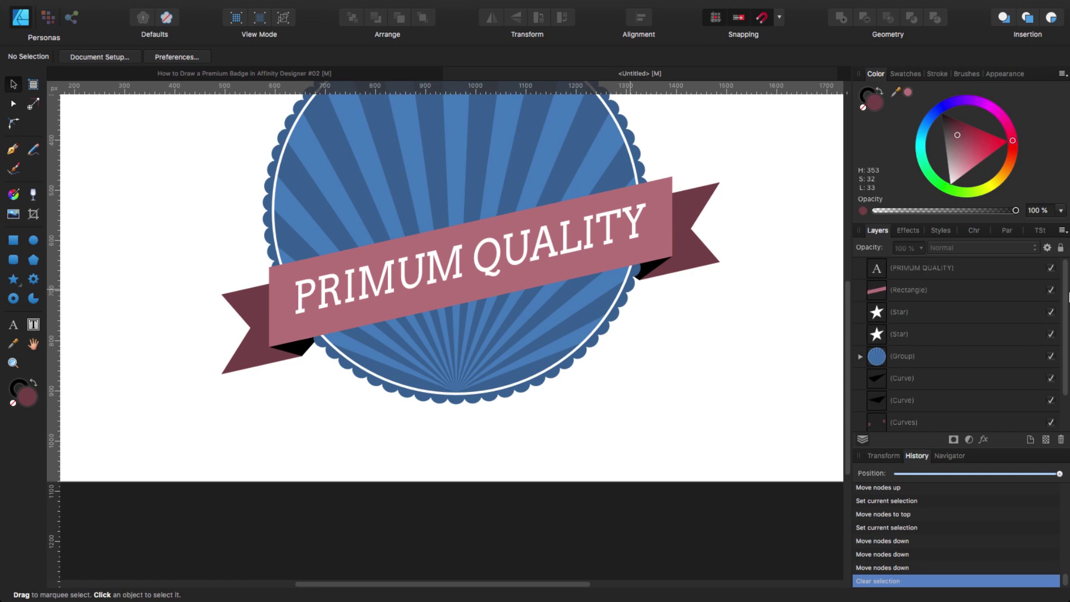
pyautogui.scroll(5, 700, 361)
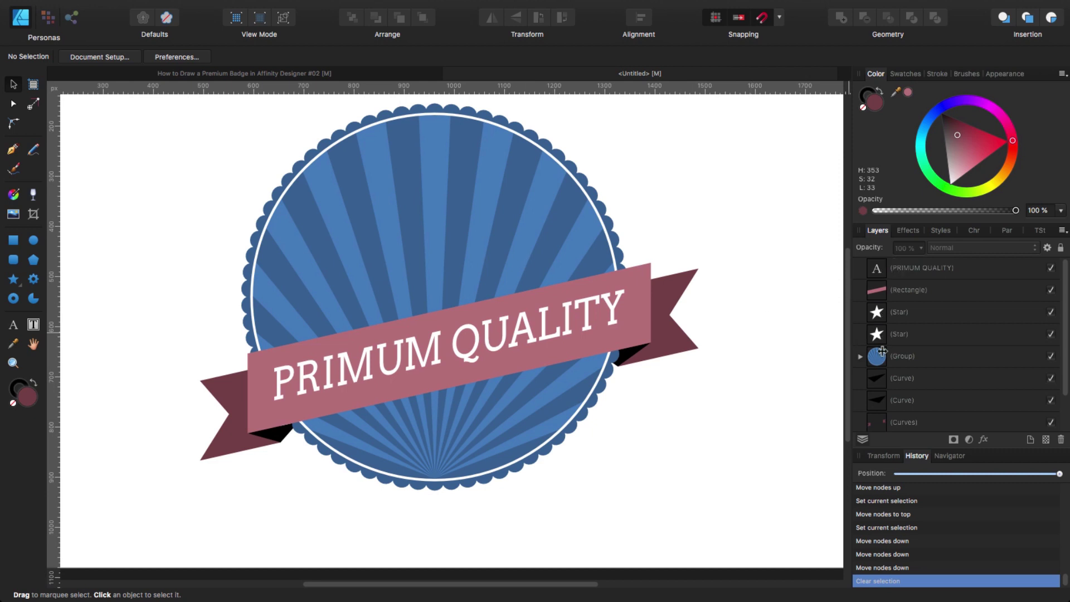
pyautogui.click(878, 268)
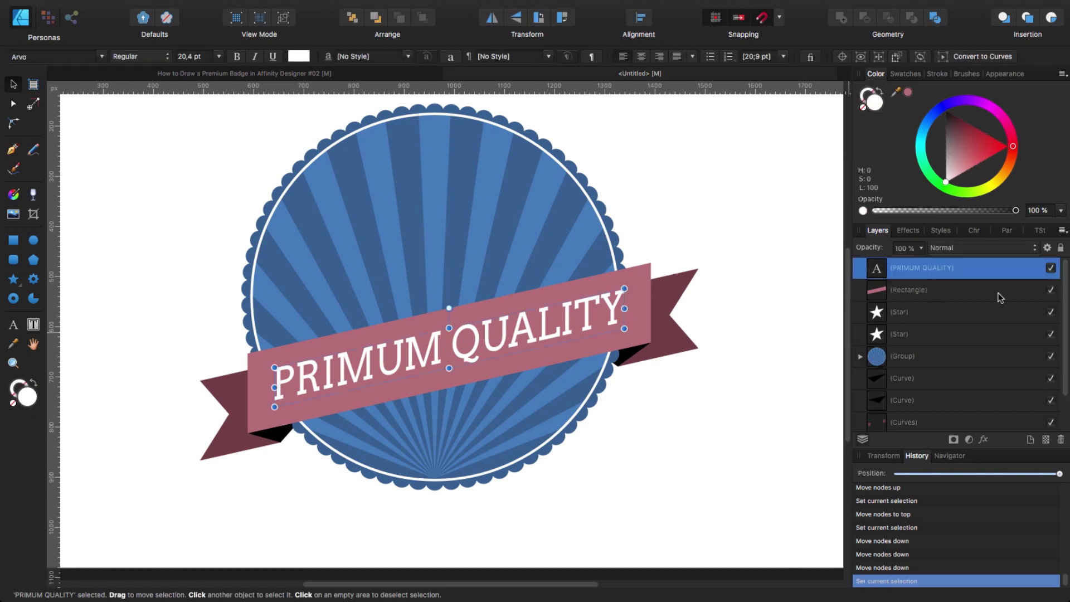
pyautogui.scroll(-2, 1066, 303)
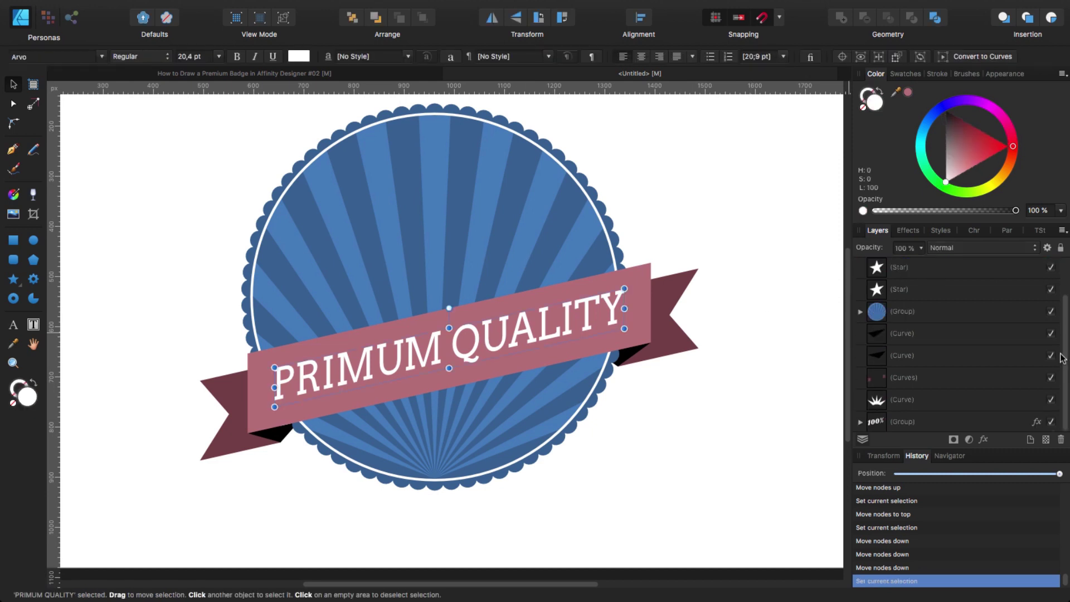
pyautogui.click(887, 423)
pyautogui.keyDown('shift'); pyautogui.click(893, 400); pyautogui.keyUp('shift')
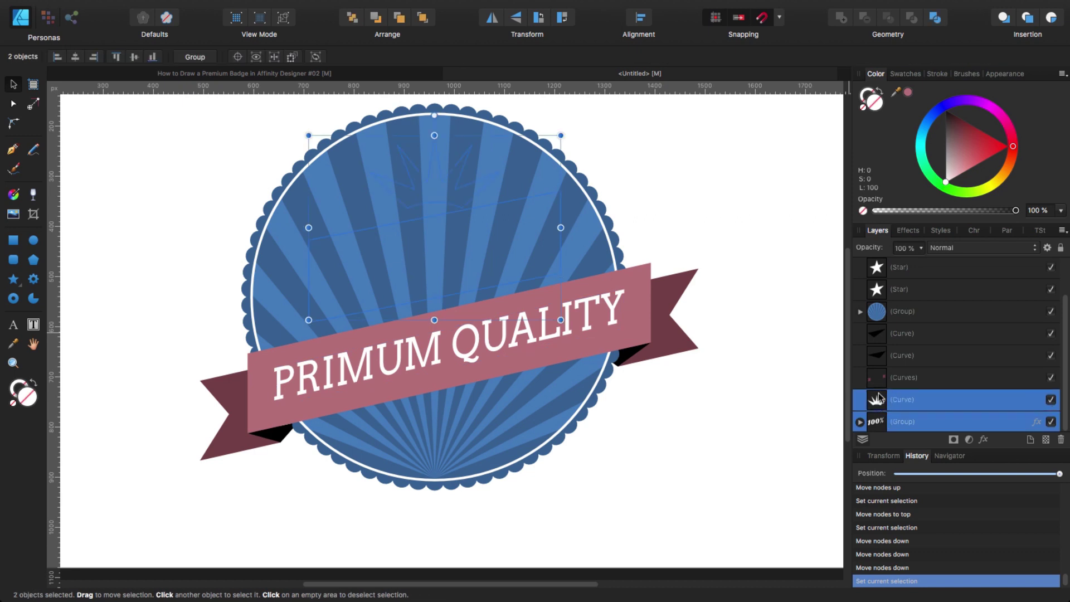
pyautogui.click(430, 22)
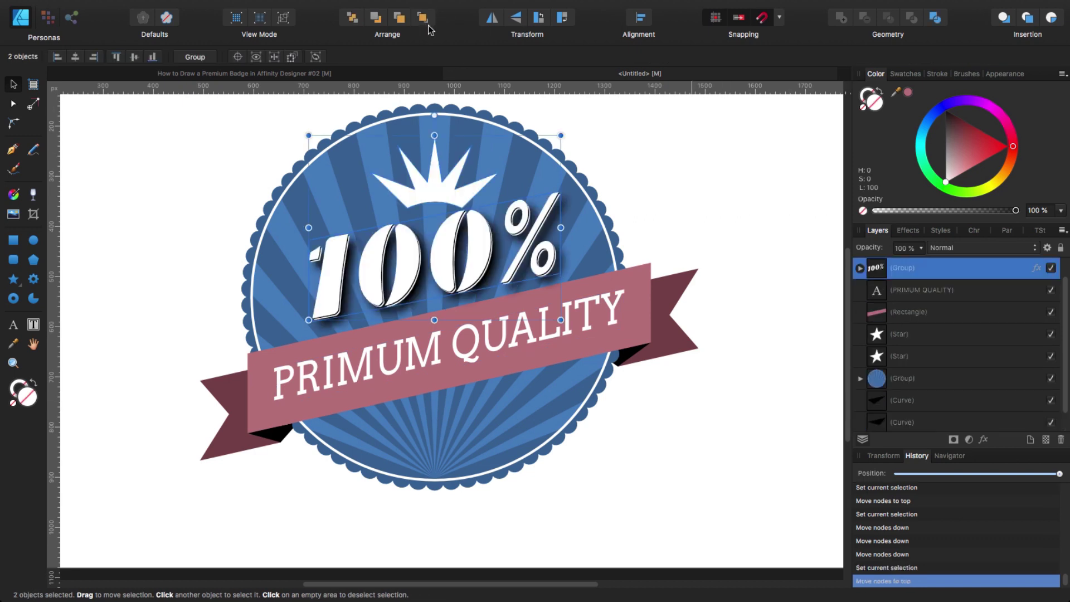
pyautogui.click(775, 362)
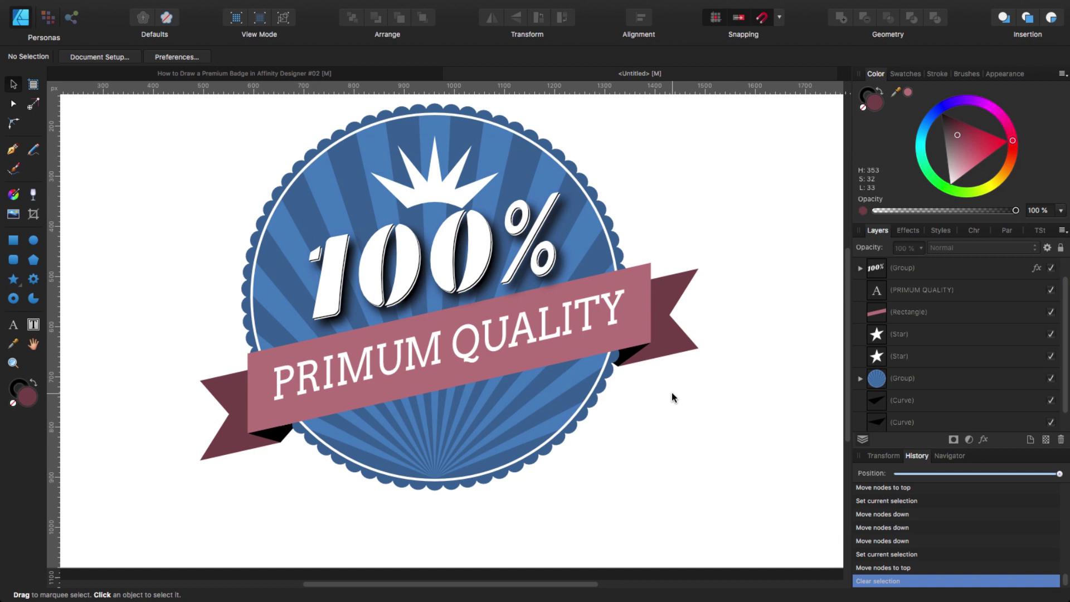
# - Shear the "100%" group slightly further upward at its right end and nudge it slightly down
pyautogui.click(675, 340)
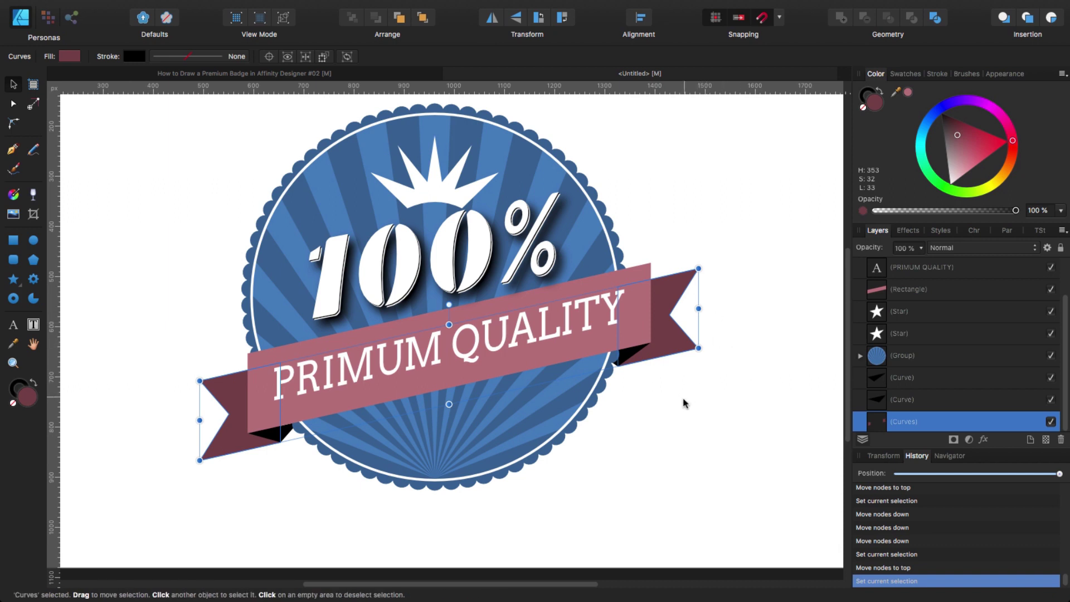
pyautogui.click(525, 255)
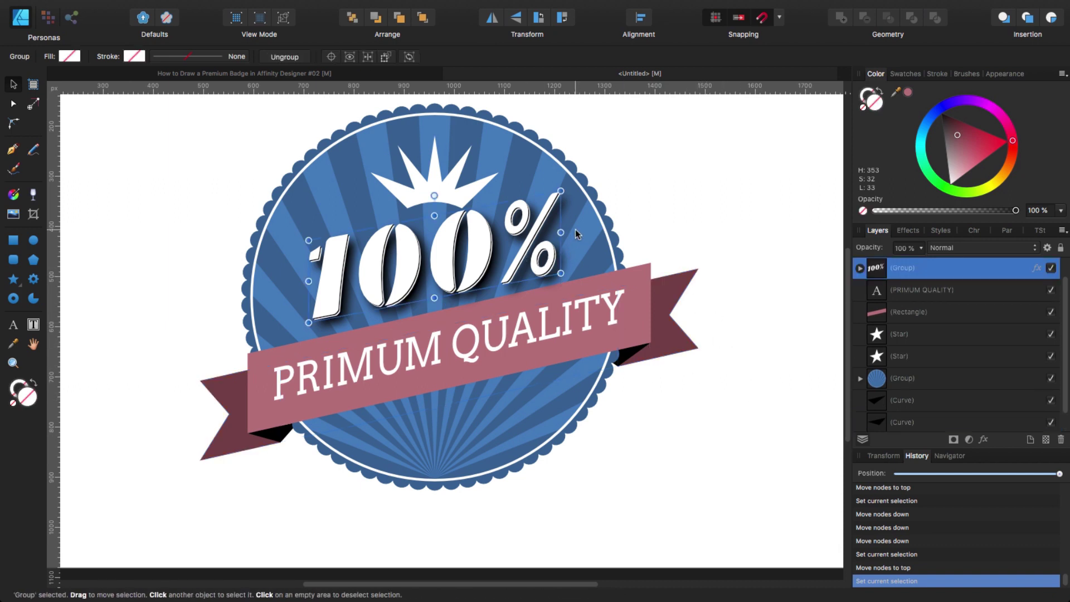
pyautogui.moveTo(571, 227); pyautogui.dragTo(573, 226)
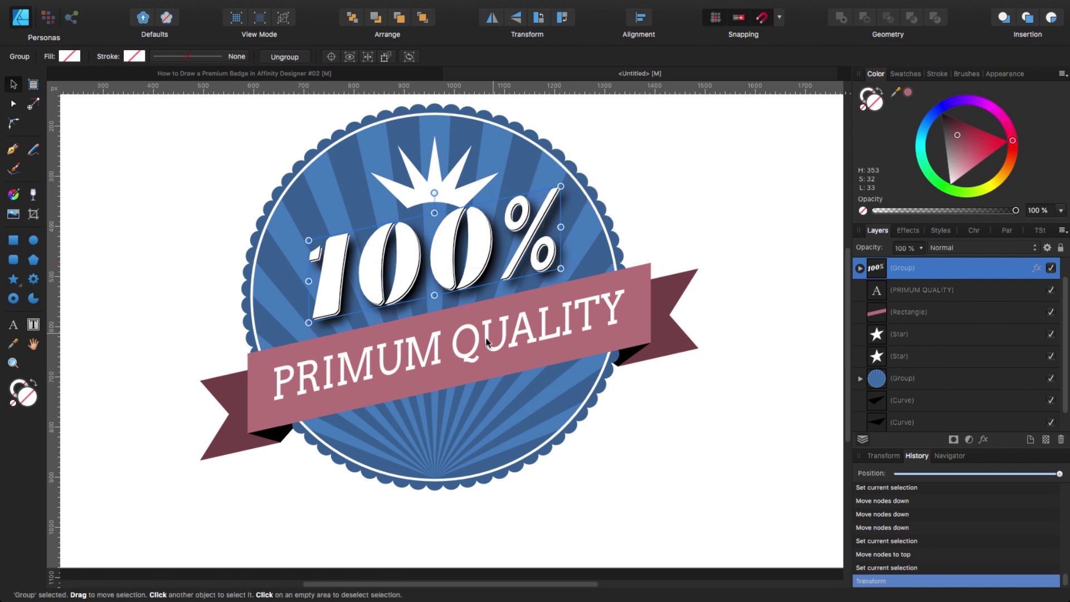
pyautogui.moveTo(477, 270); pyautogui.dragTo(477, 273)
pyautogui.click(633, 453)
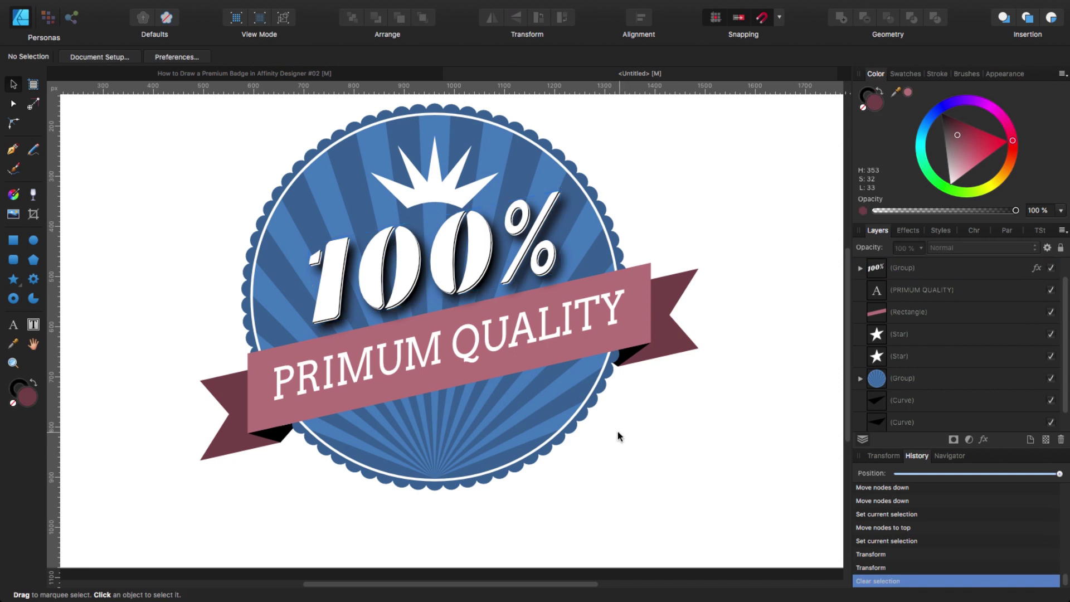
# - Select all the badge objects on the page and combine them into one group
pyautogui.press('super+minus')
pyautogui.press('super+minus')
pyautogui.press('super+minus')
pyautogui.moveTo(310, 203); pyautogui.dragTo(614, 474)
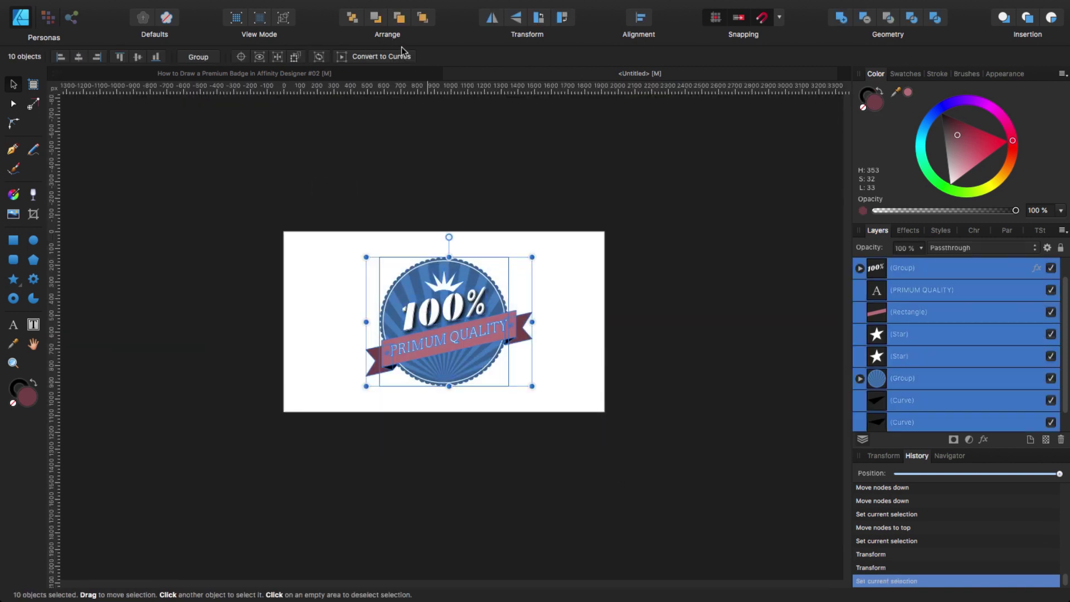
pyautogui.click(215, 58)
pyautogui.click(215, 236)
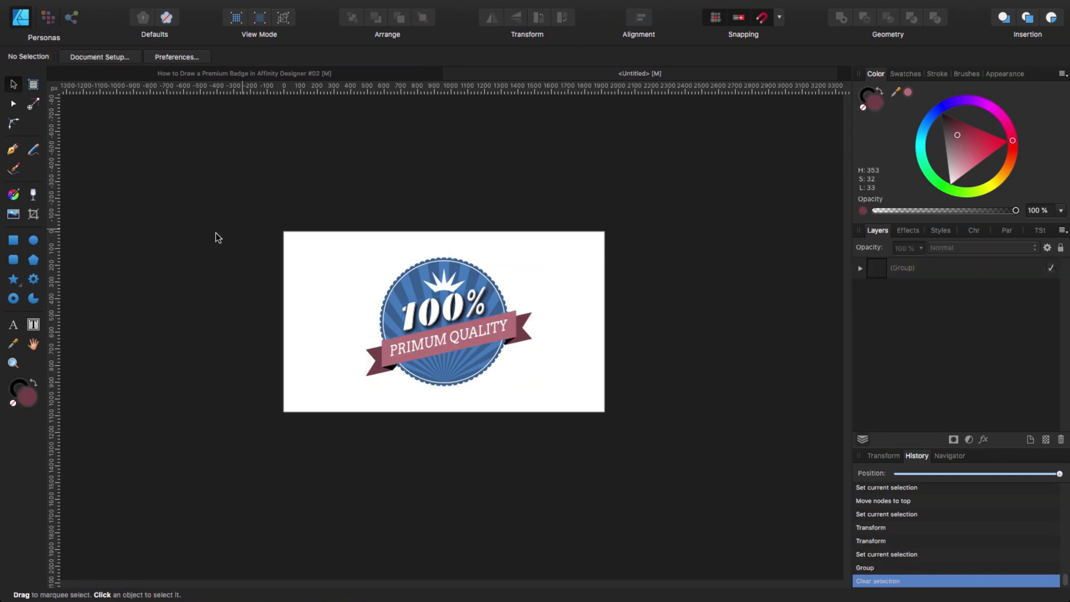
# - Draw a rectangle from the page's upper-left corner and extend its lower edge so it covers the whole page
pyautogui.click(13, 239)
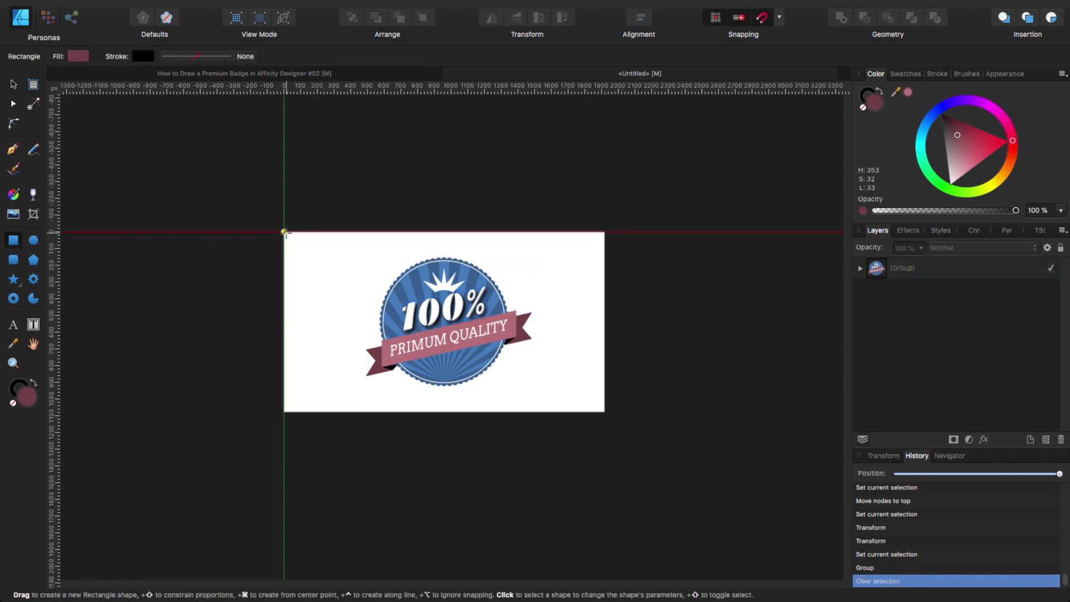
pyautogui.moveTo(283, 231); pyautogui.dragTo(605, 408)
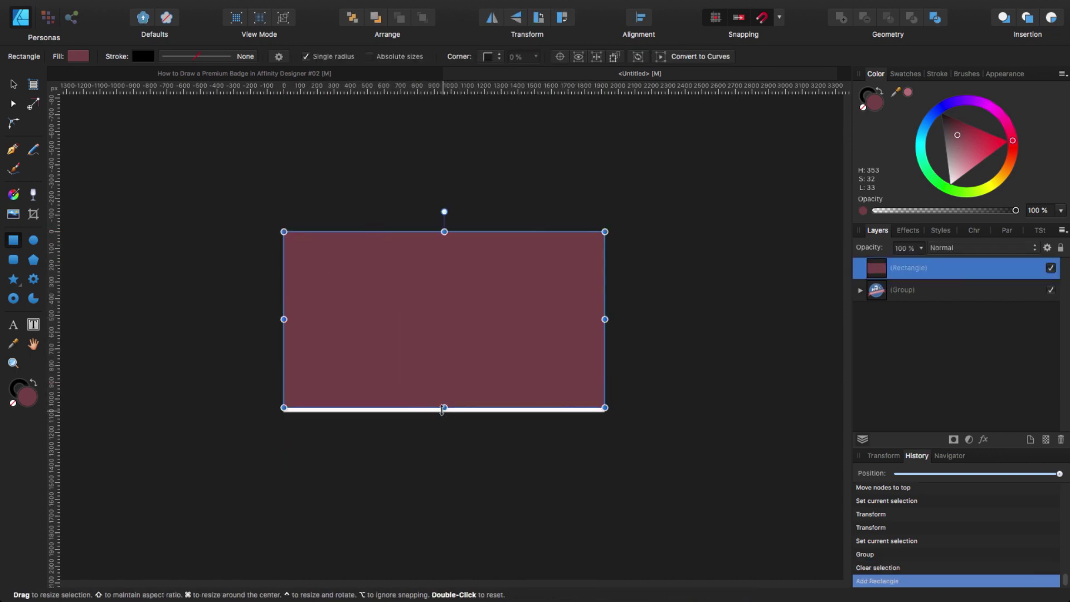
pyautogui.moveTo(444, 408); pyautogui.dragTo(444, 412)
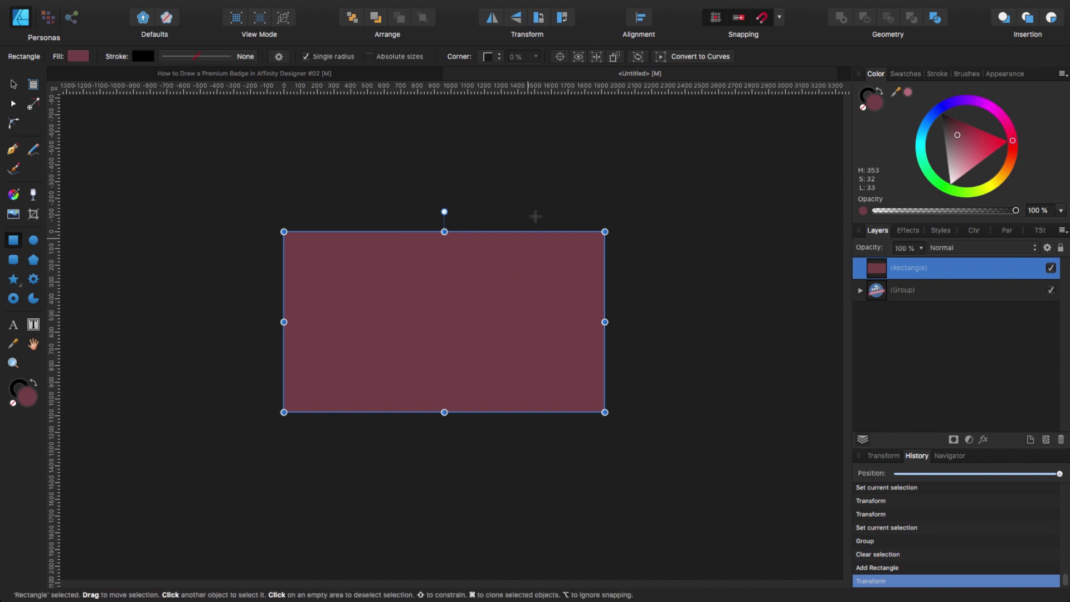
# - Fill the page-sized rectangle with brown using hue 33, saturation 50 and lightness 38
pyautogui.click(877, 107)
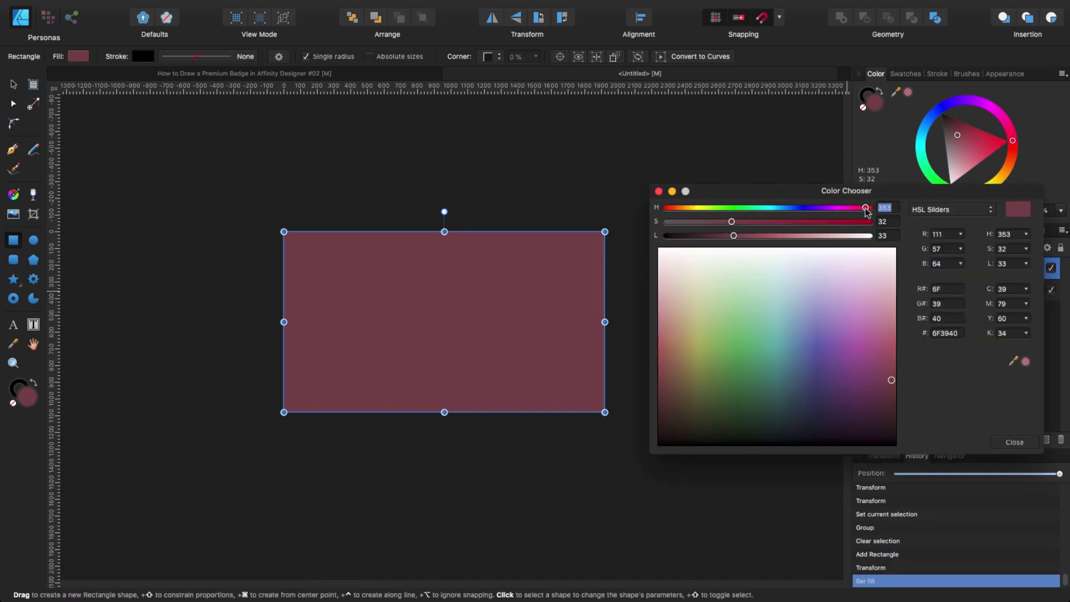
pyautogui.write('33')
pyautogui.press('Tab')
pyautogui.write('5')
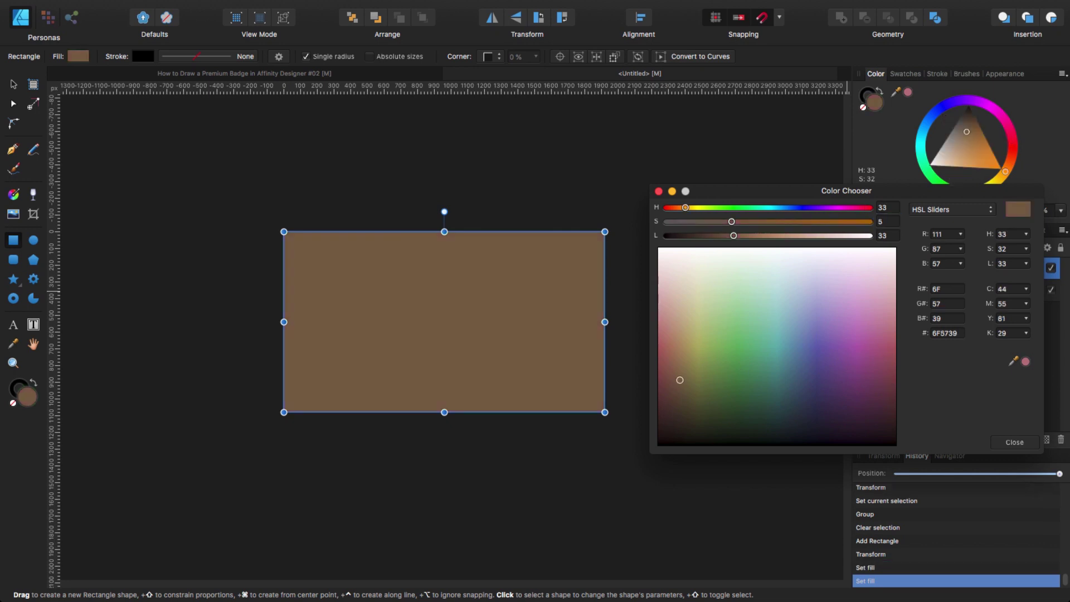
pyautogui.write('0')
pyautogui.press('Tab')
pyautogui.write('38')
pyautogui.press('Return')
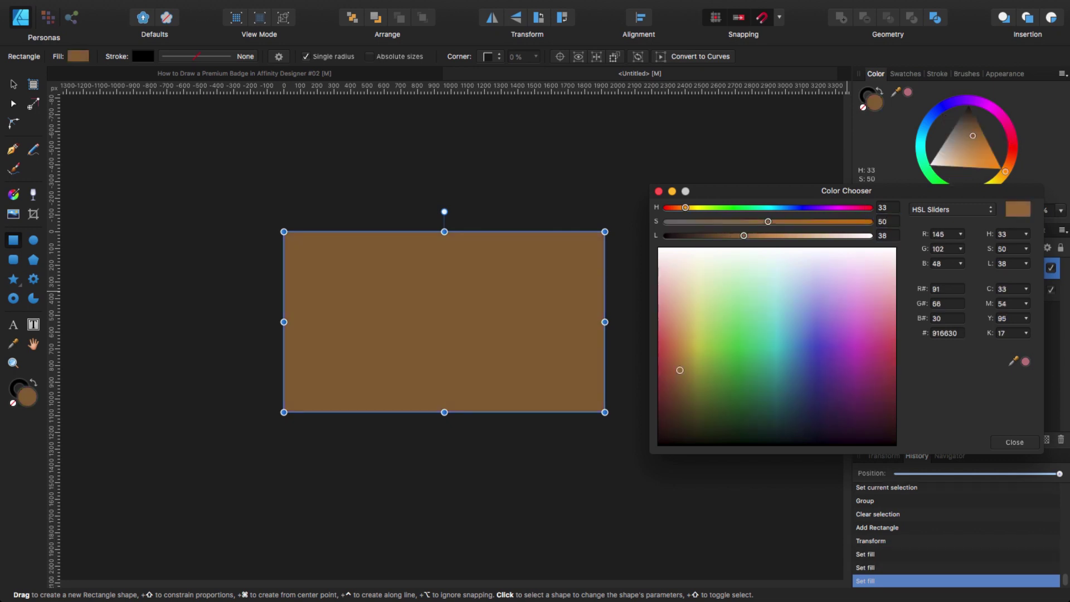
# - Send the brown rectangle behind the badge group, close the colour chooser and fit the whole page in view
pyautogui.click(352, 18)
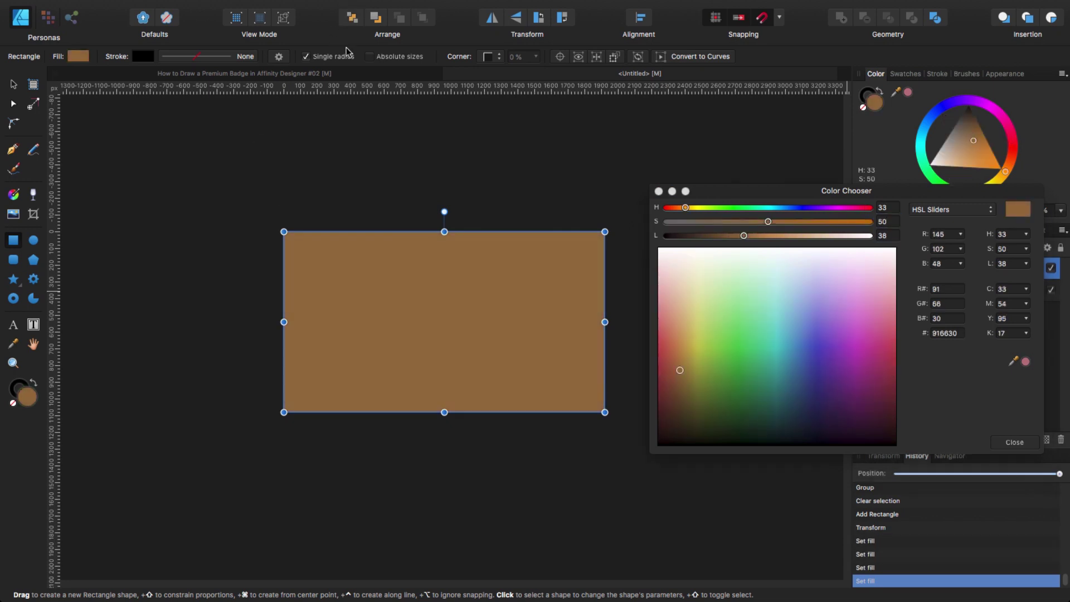
pyautogui.click(292, 161)
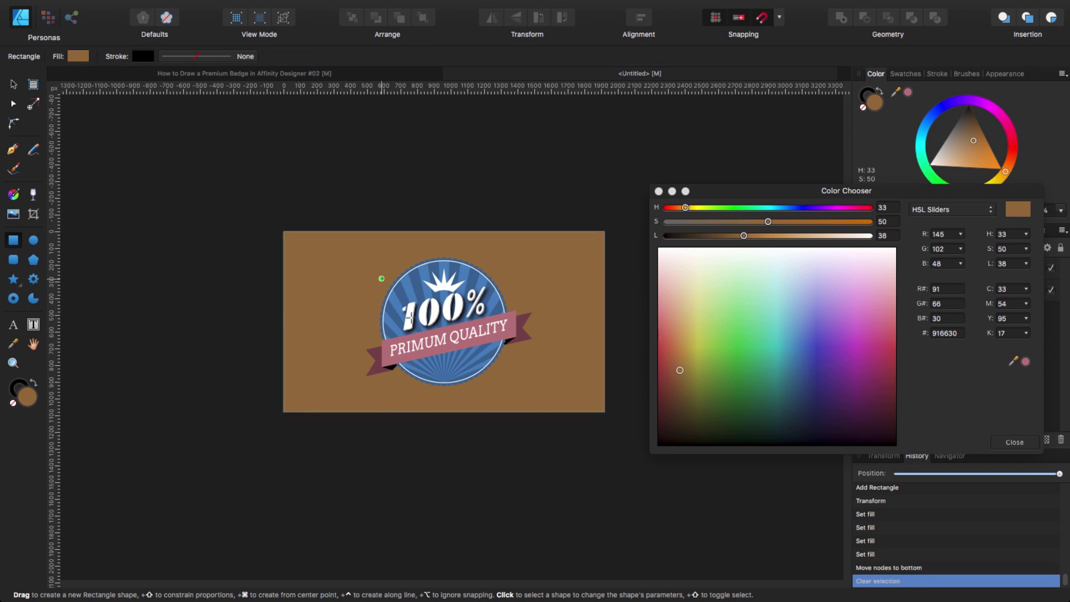
pyautogui.click(658, 191)
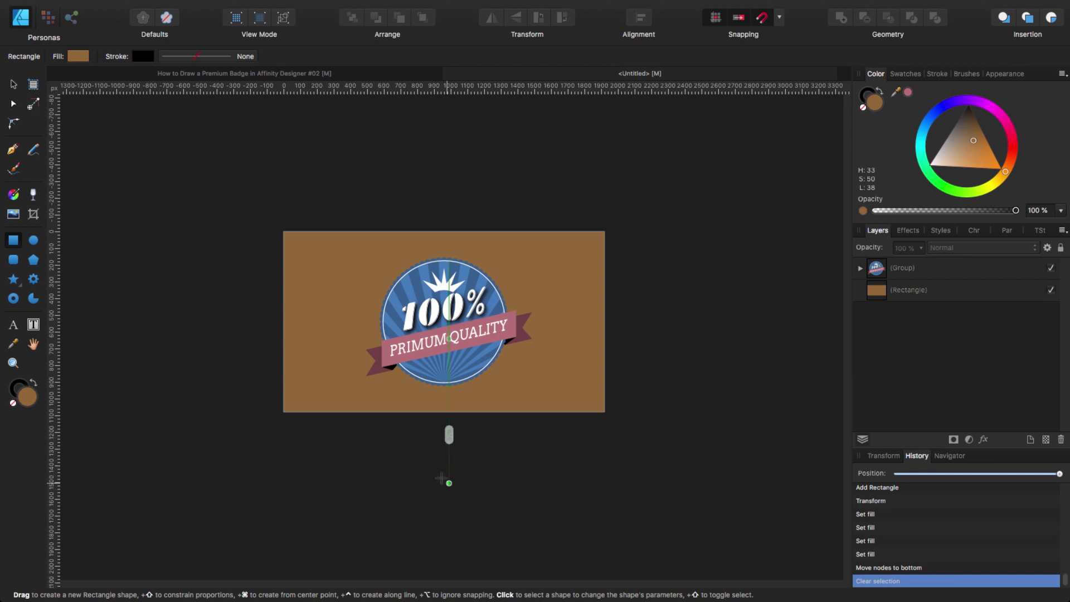
pyautogui.press('super+0')
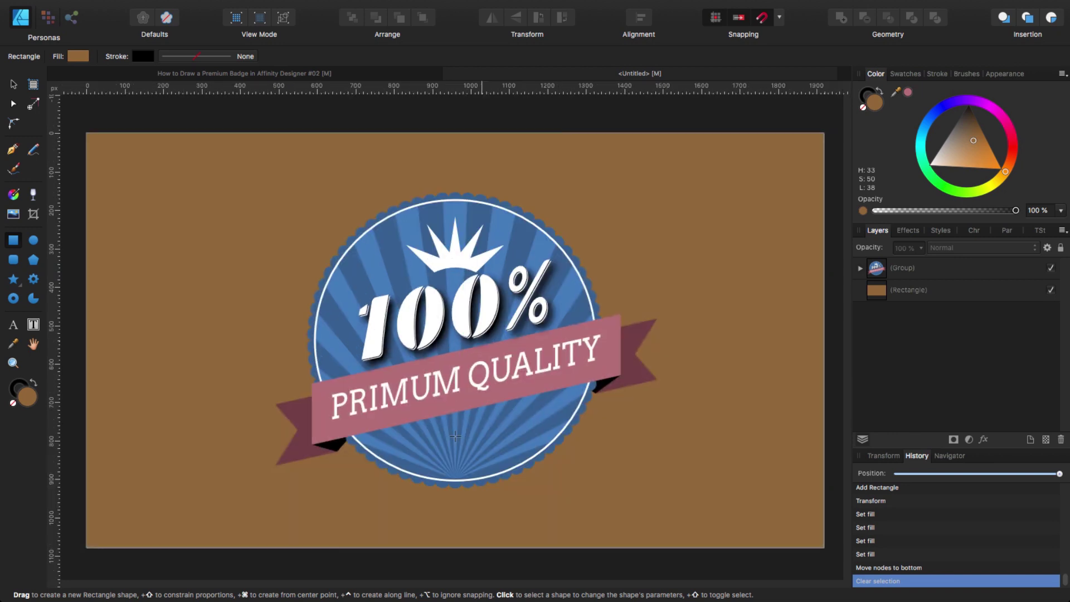
pyautogui.click(14, 84)
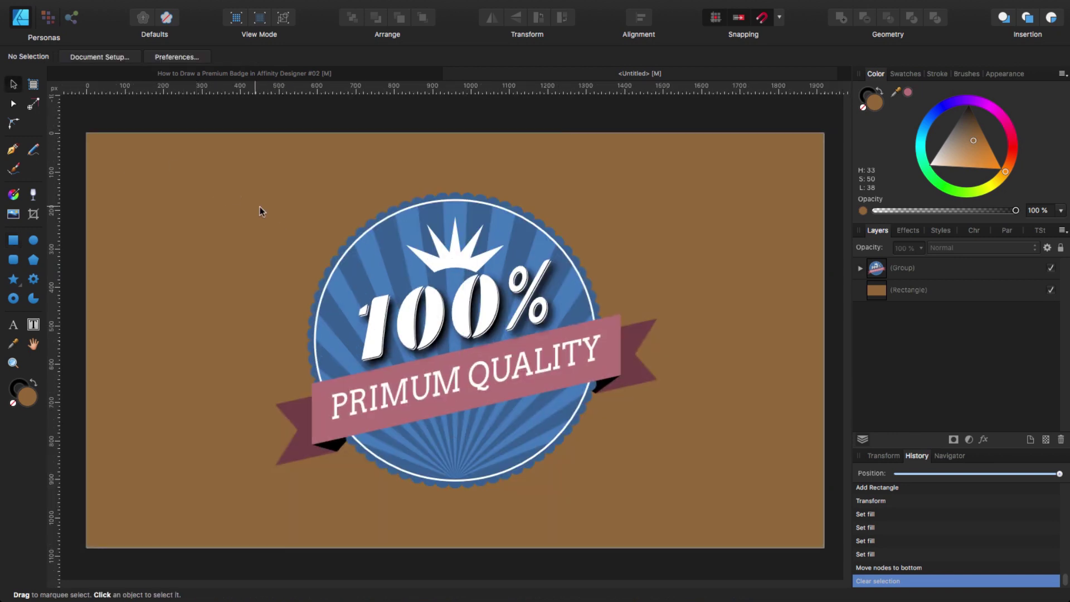